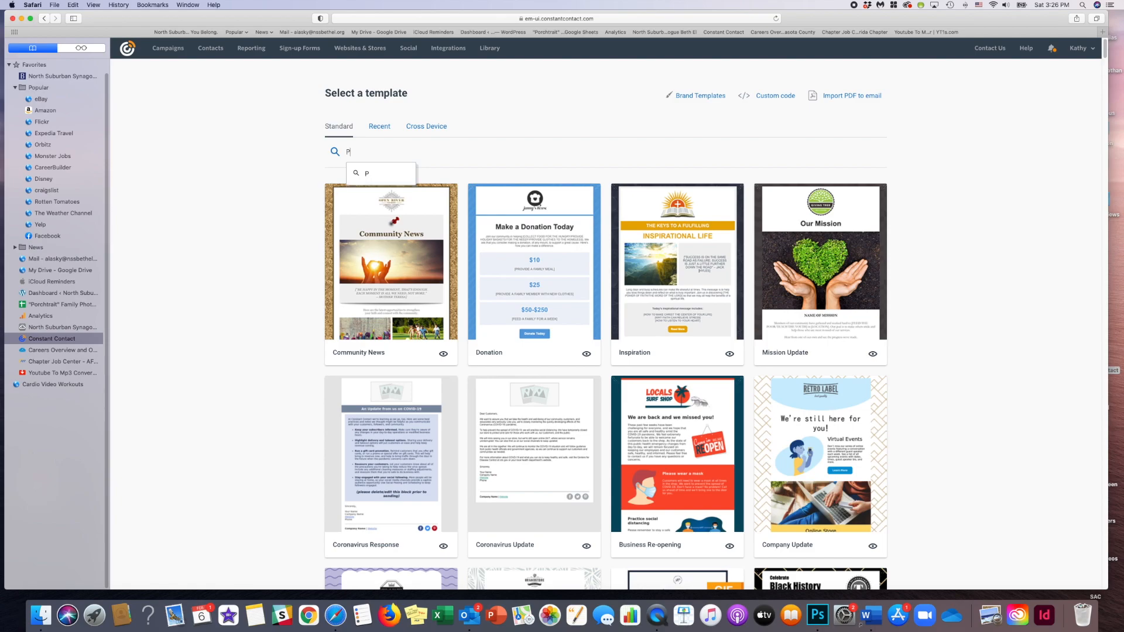
- Search the standard email templates for Purim and clear the search filter
type("rim")
key("Return")
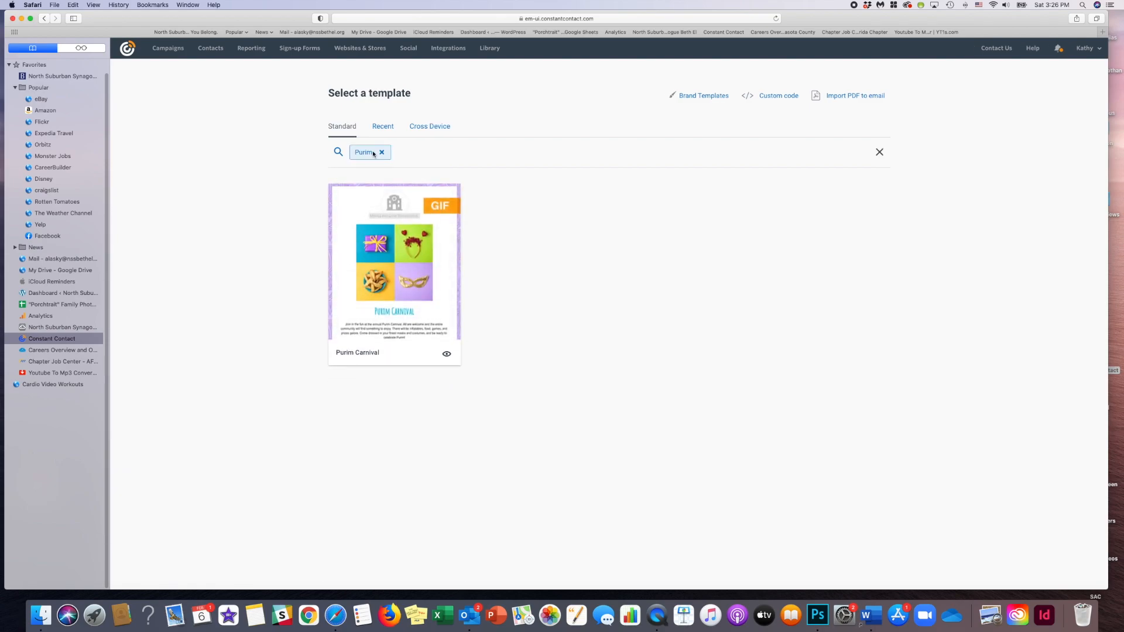
left_click(382, 153)
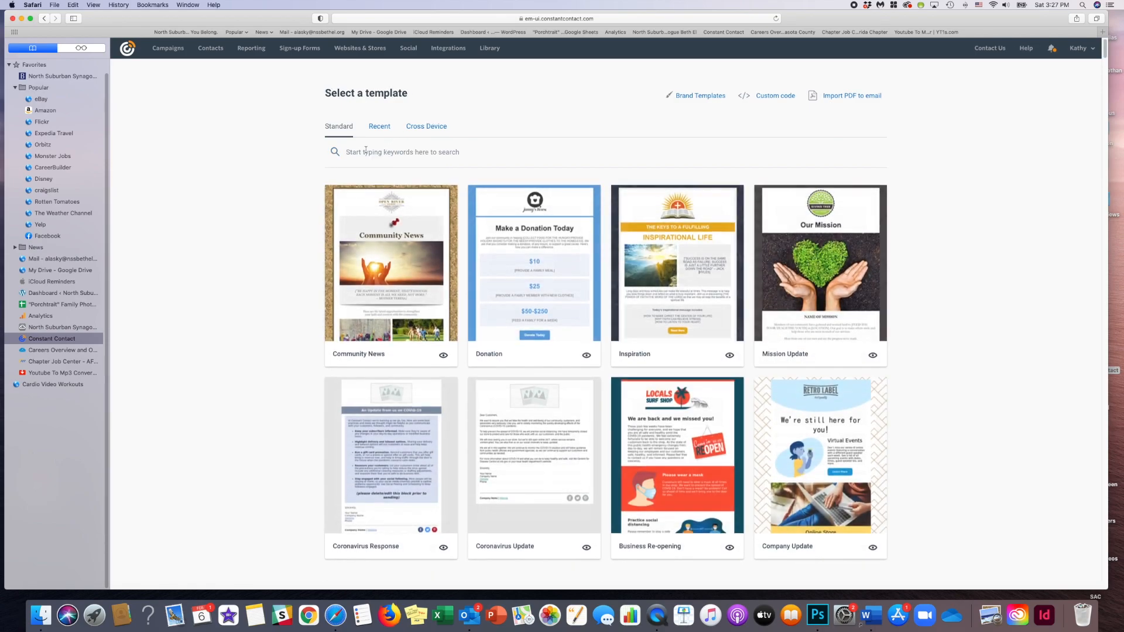
- Search the standard email templates for Hanukkah and remove the keyword filter
left_click(353, 150)
type("Han")
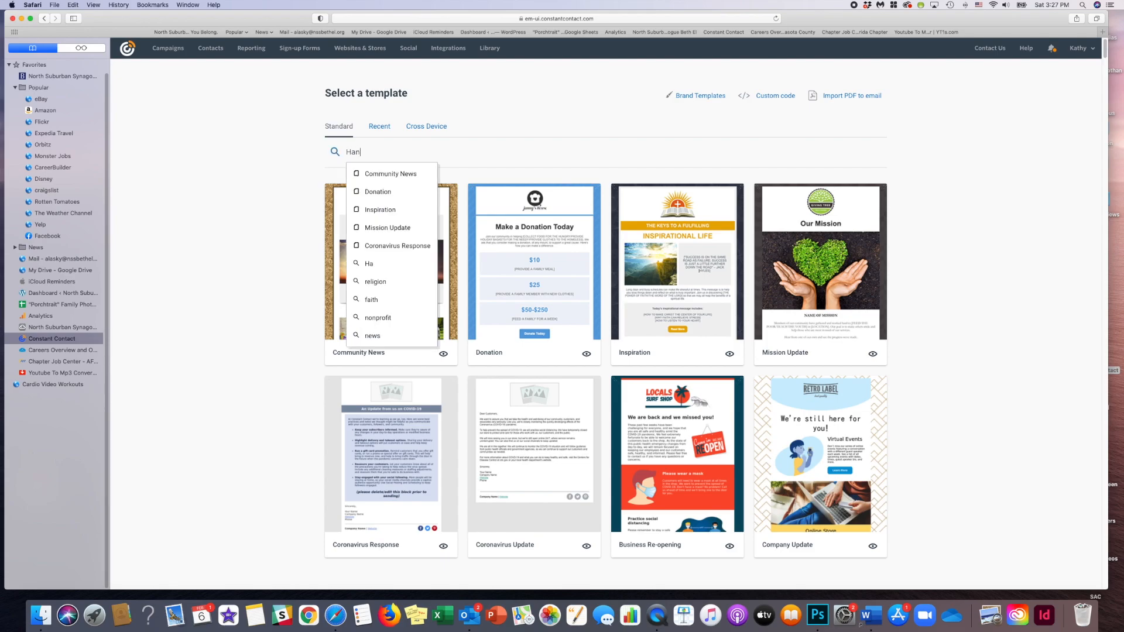
type("ukkah")
key("Return")
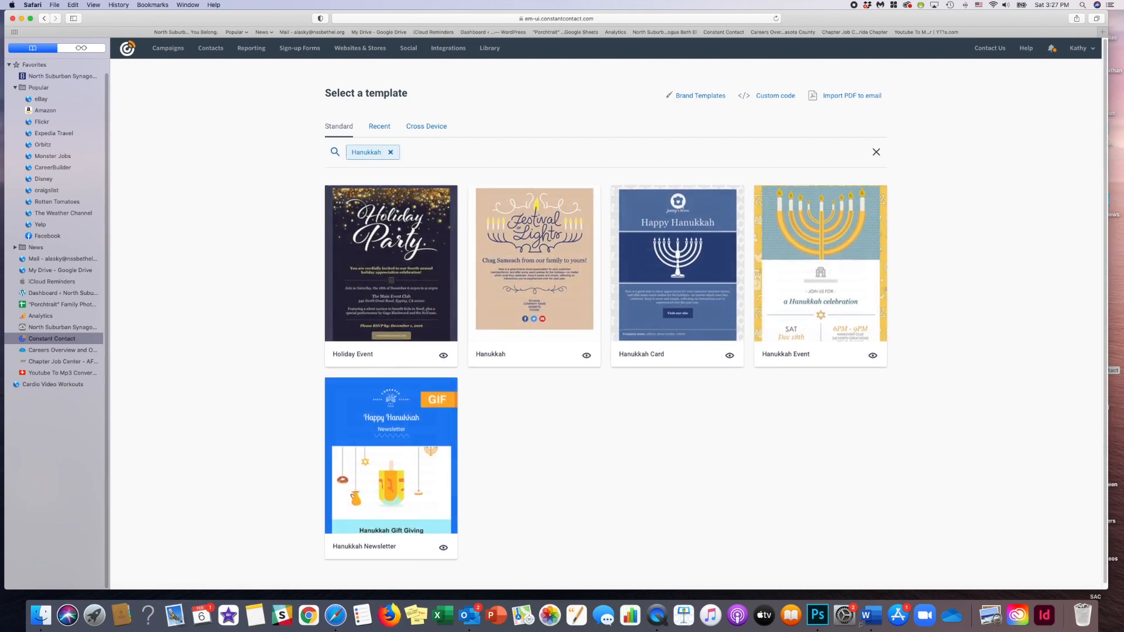
left_click(391, 154)
- Browse the standard template gallery and start a new email from the Agent Welcome template
scroll(561, 260, "down", 3)
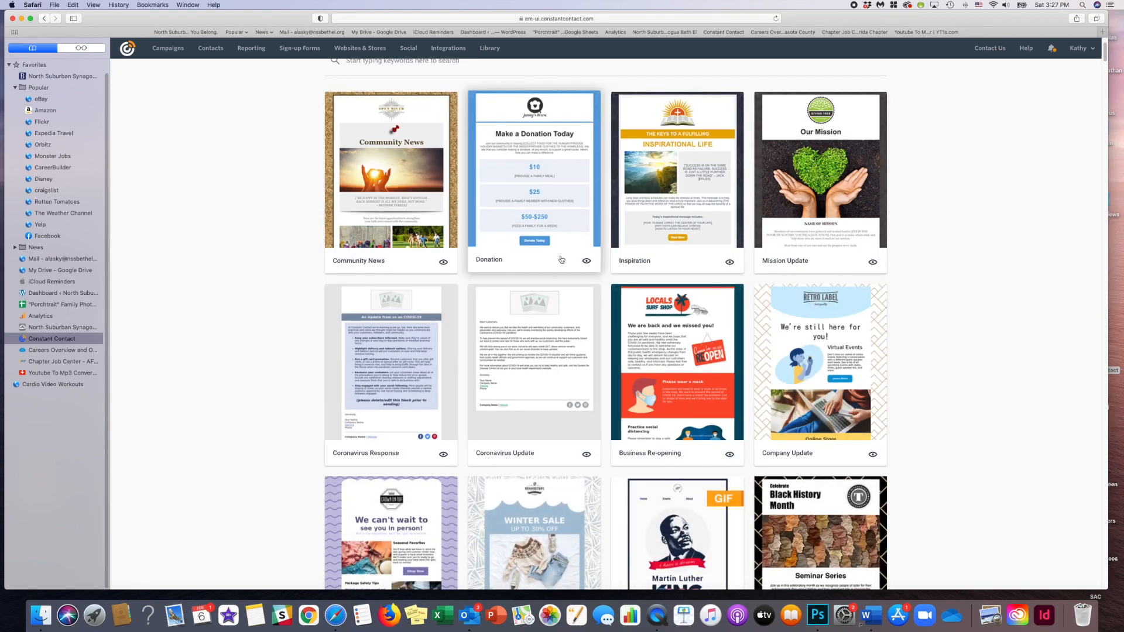
scroll(561, 260, "down", 3)
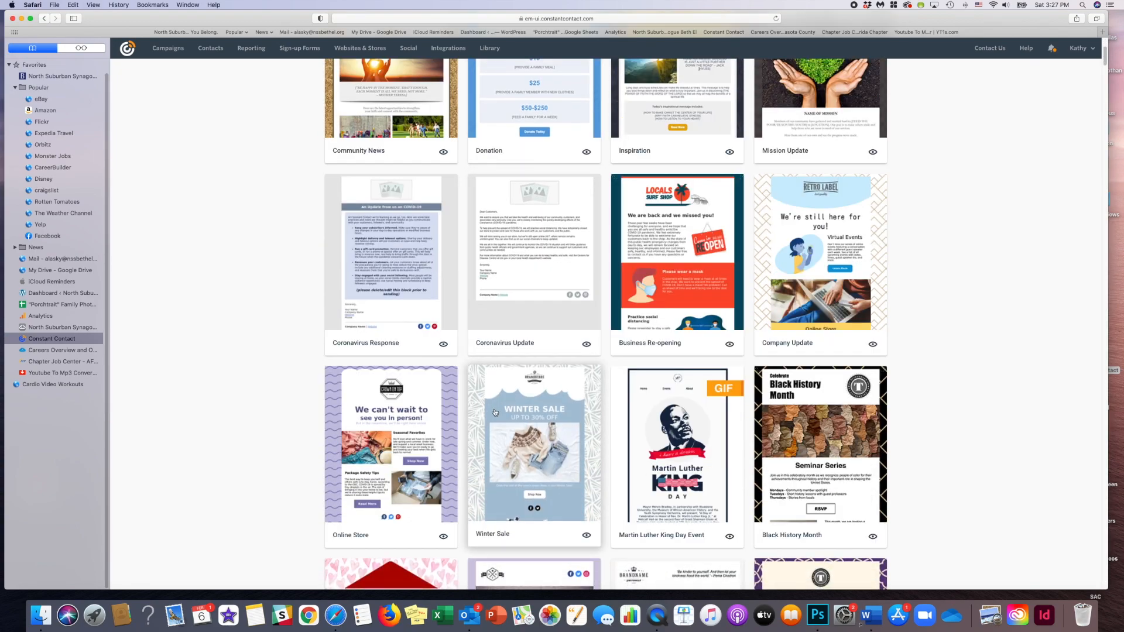
scroll(679, 438, "down", 1)
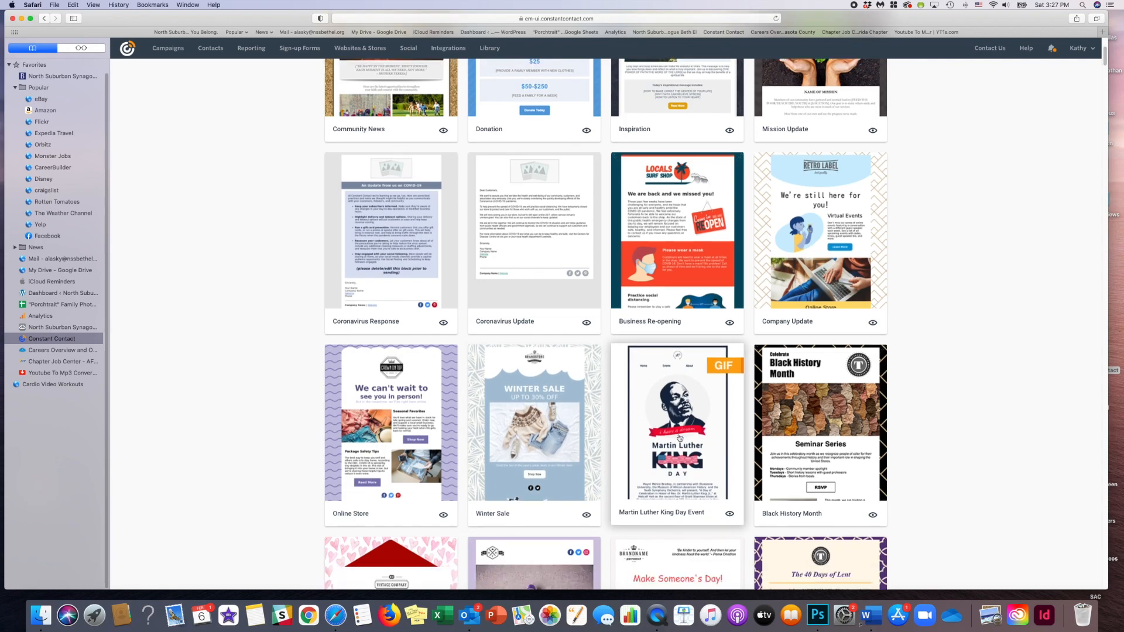
scroll(680, 438, "down", 3)
scroll(729, 451, "down", 4)
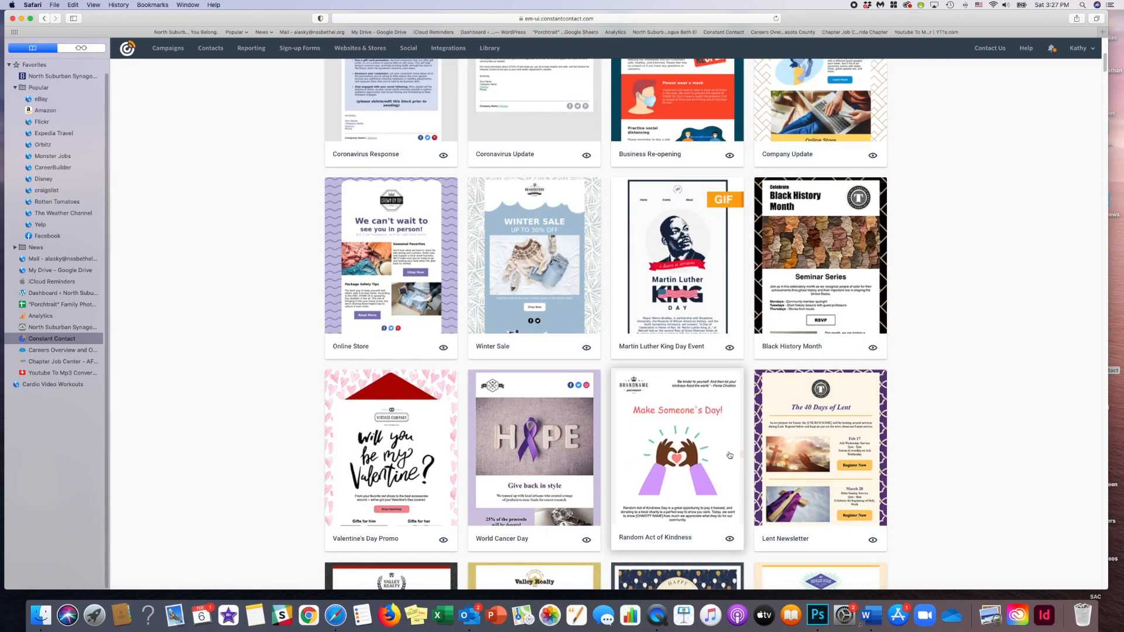
scroll(729, 455, "down", 5)
scroll(705, 441, "down", 3)
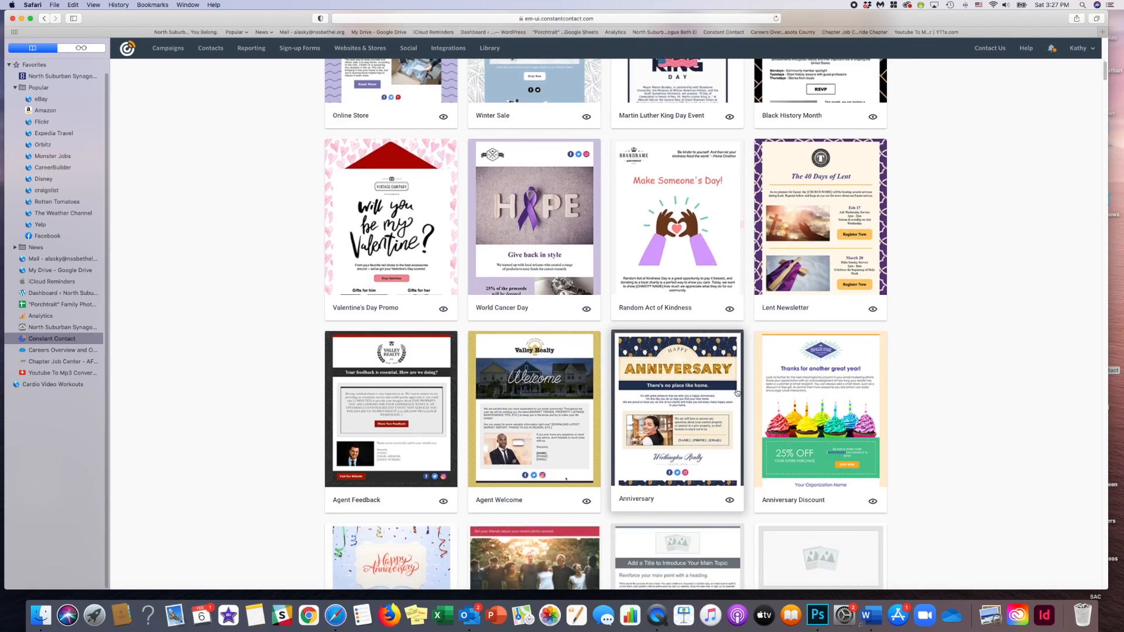
scroll(737, 393, "down", 4)
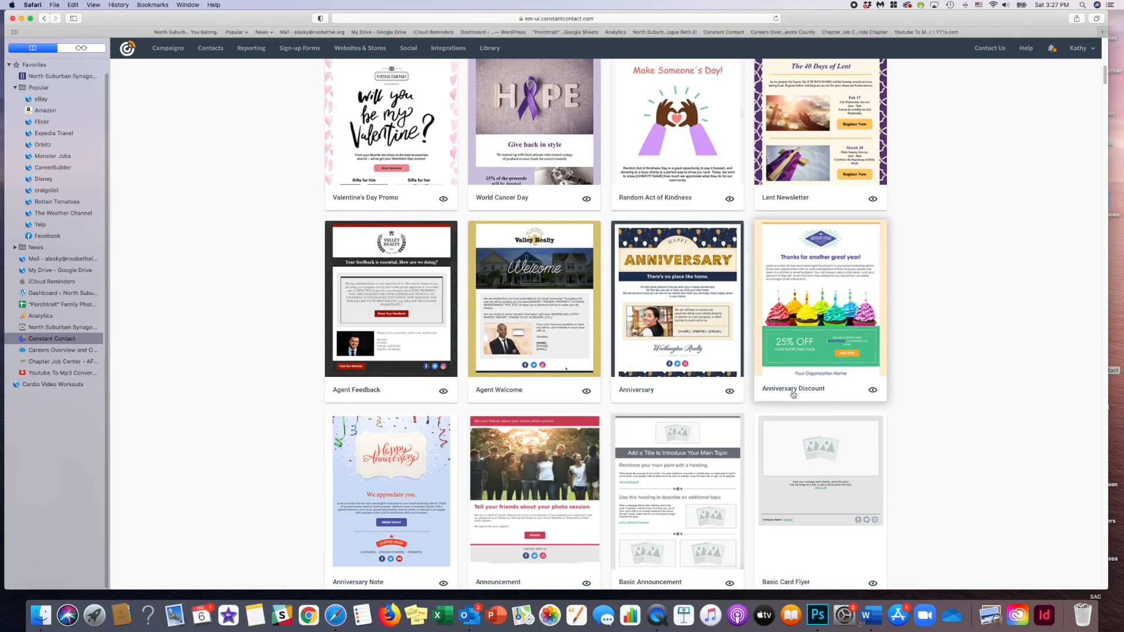
left_click(596, 305)
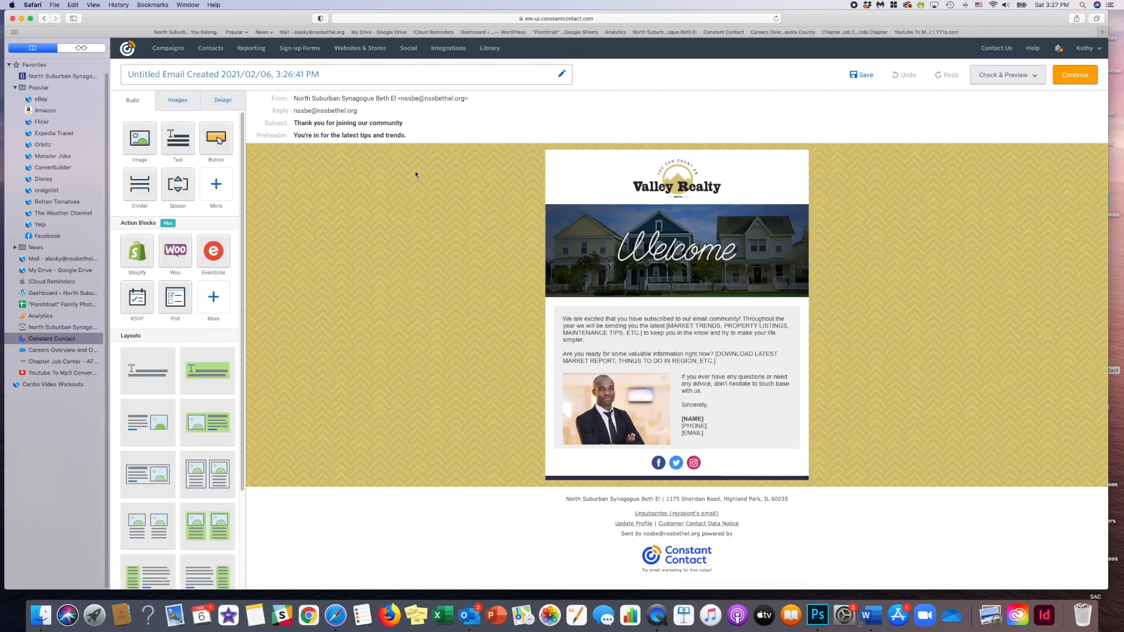
- Change the email's subject line to "Welcome to Beth El" in the email settings
left_click(375, 125)
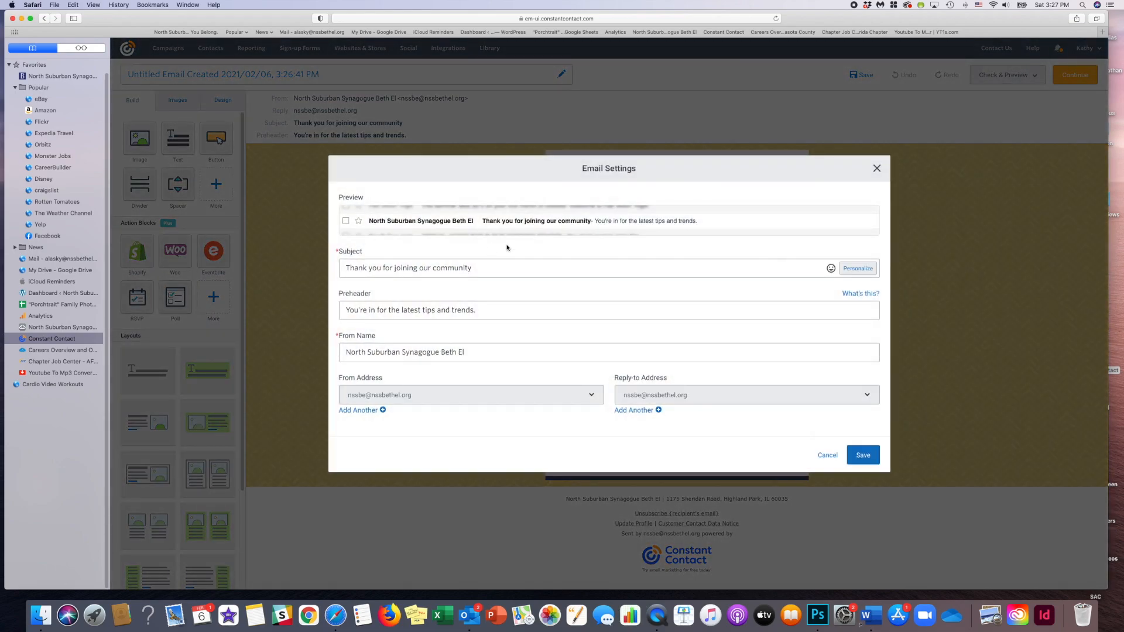
left_click_drag(493, 271, 345, 269)
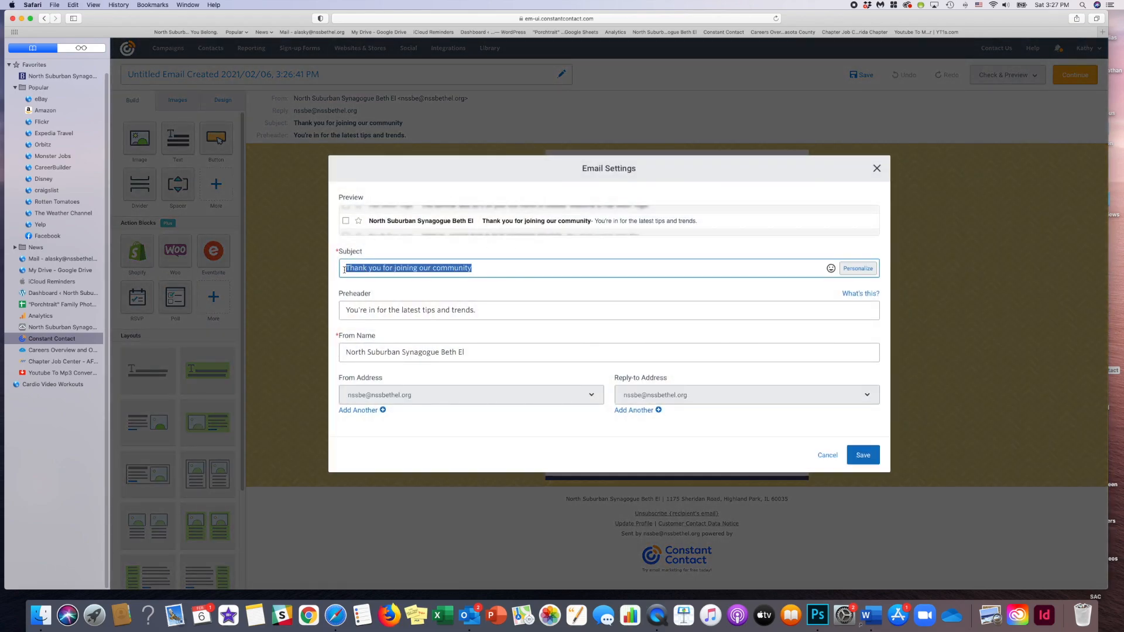
type("Welcome")
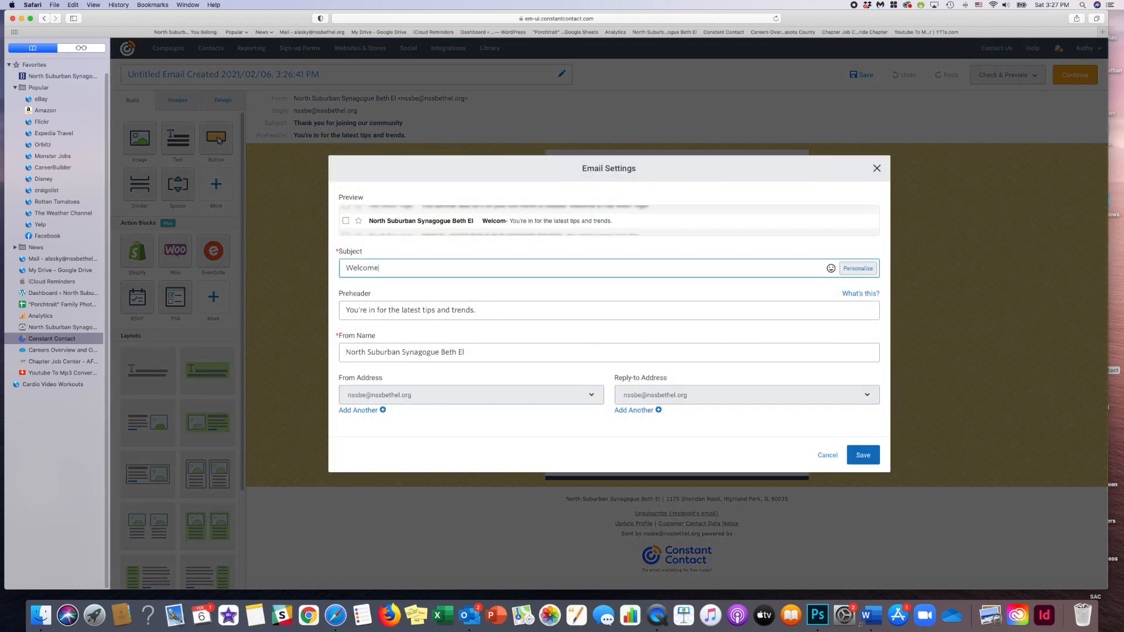
type(" to Beth El")
- Replace the preheader text with "We Can't Wait to Meet You!"
left_click_drag(486, 311, 343, 311)
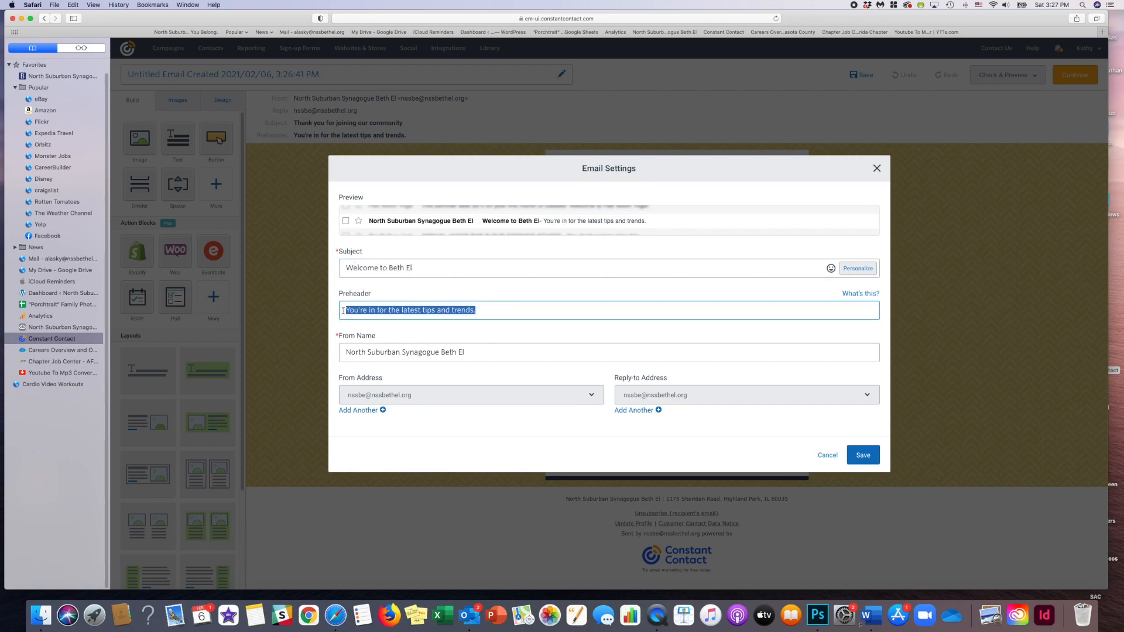
type("We Can't Wait to")
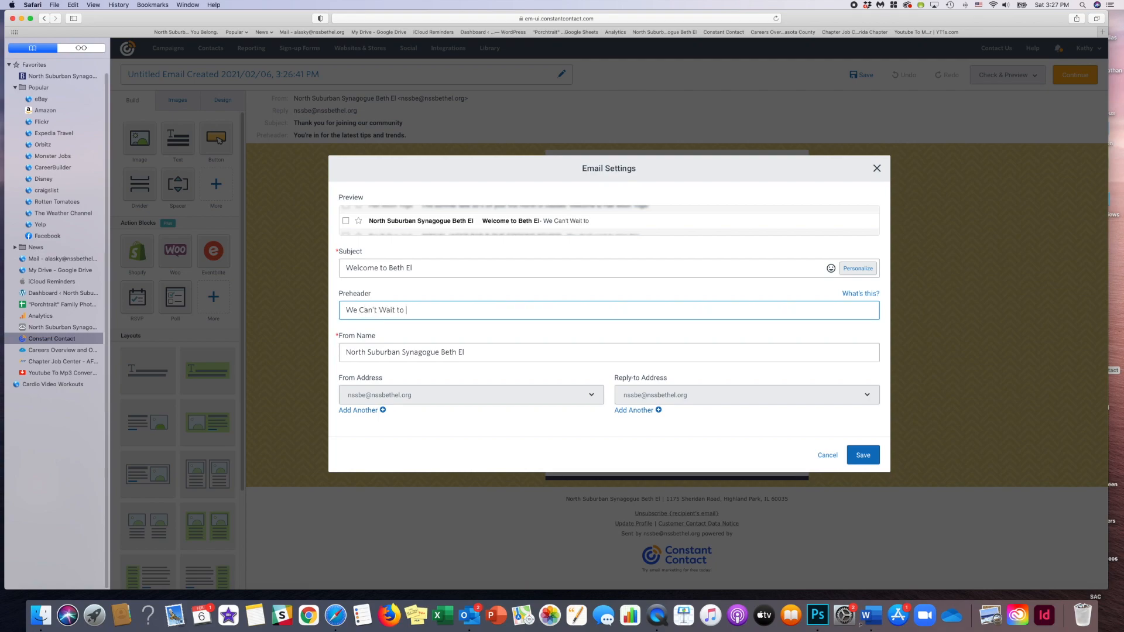
type(" Meet You!")
- Review the available From and Reply-to addresses, keep the selected ones, and save the email settings
left_click(582, 398)
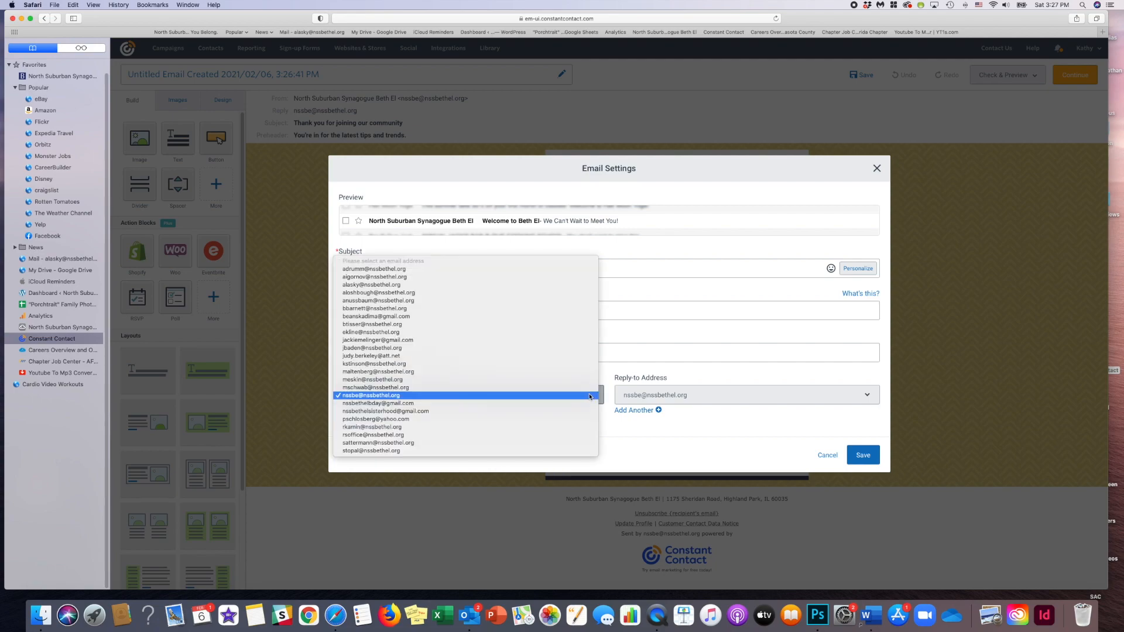
left_click(589, 397)
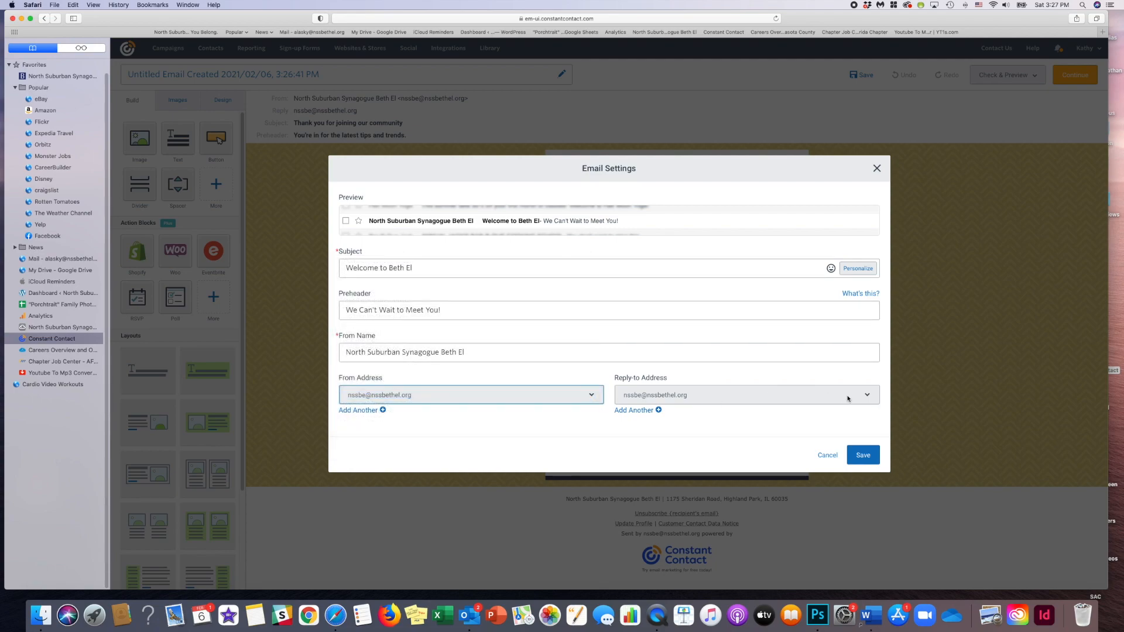
left_click(867, 395)
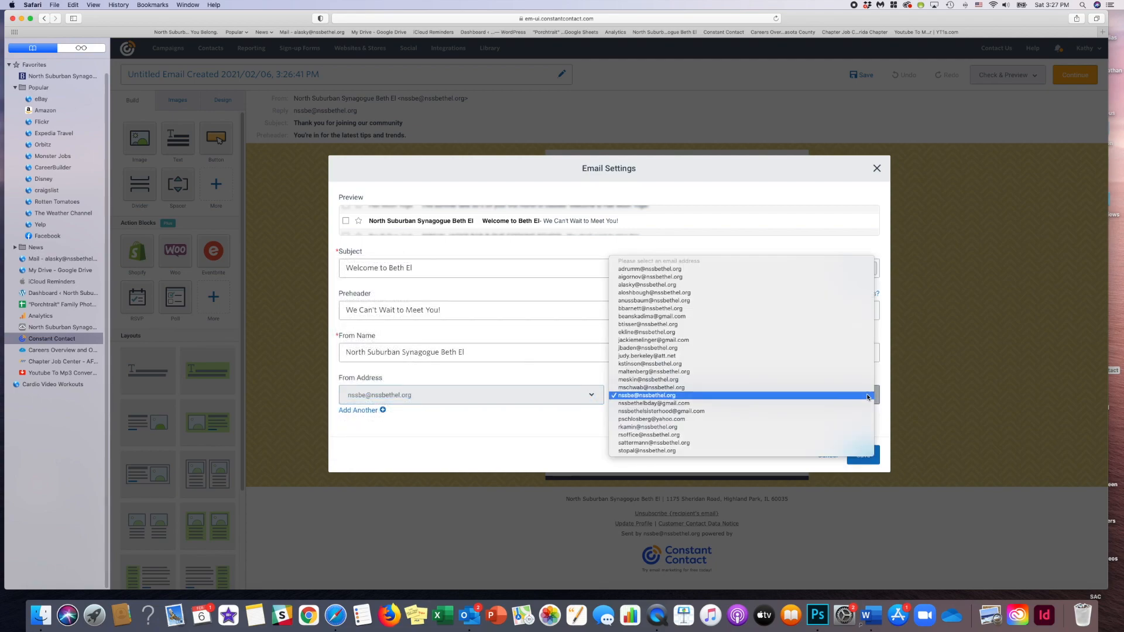
left_click(868, 396)
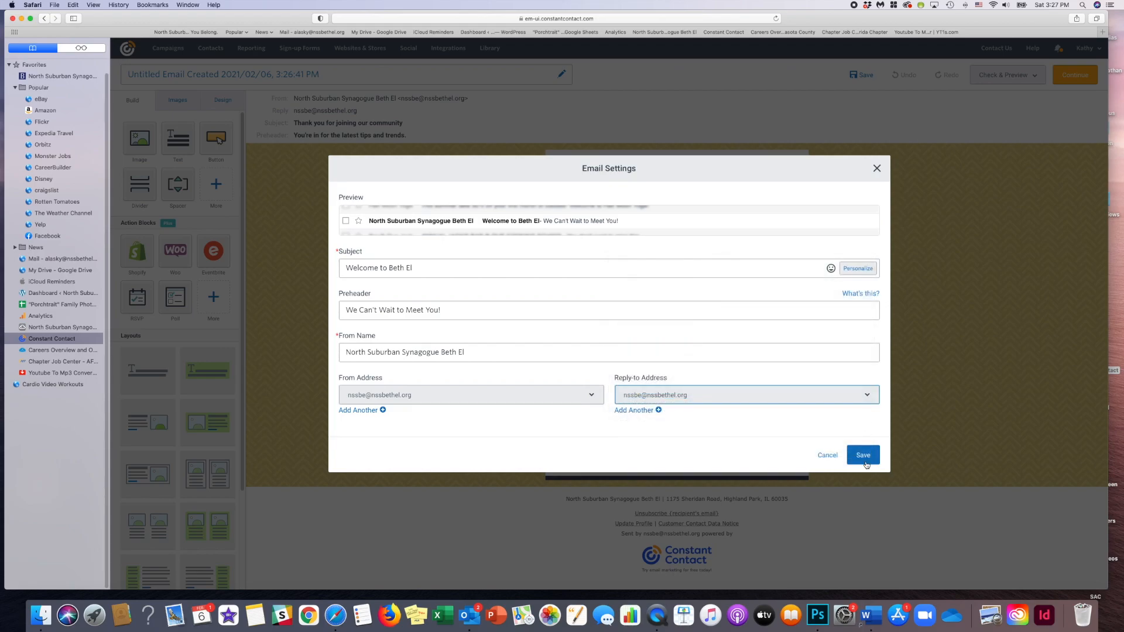
left_click(863, 458)
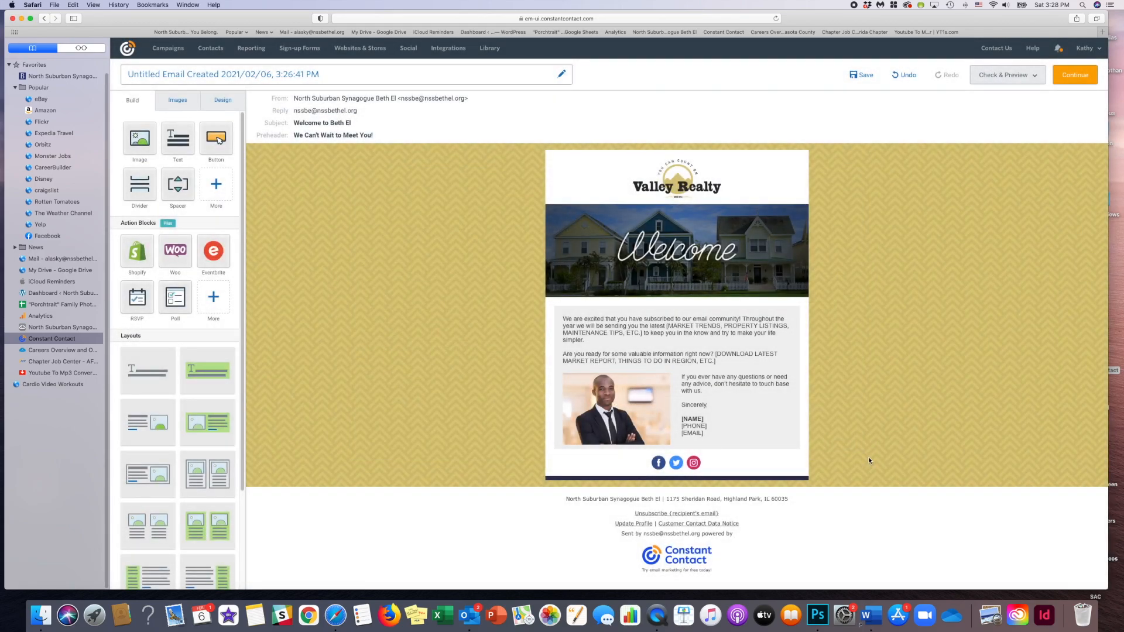
- Replace the Valley Realty logo with the blue Beth El logo PNG from the image library, searching for "Beth El", and shrink it slightly
left_click(683, 185)
left_click(607, 141)
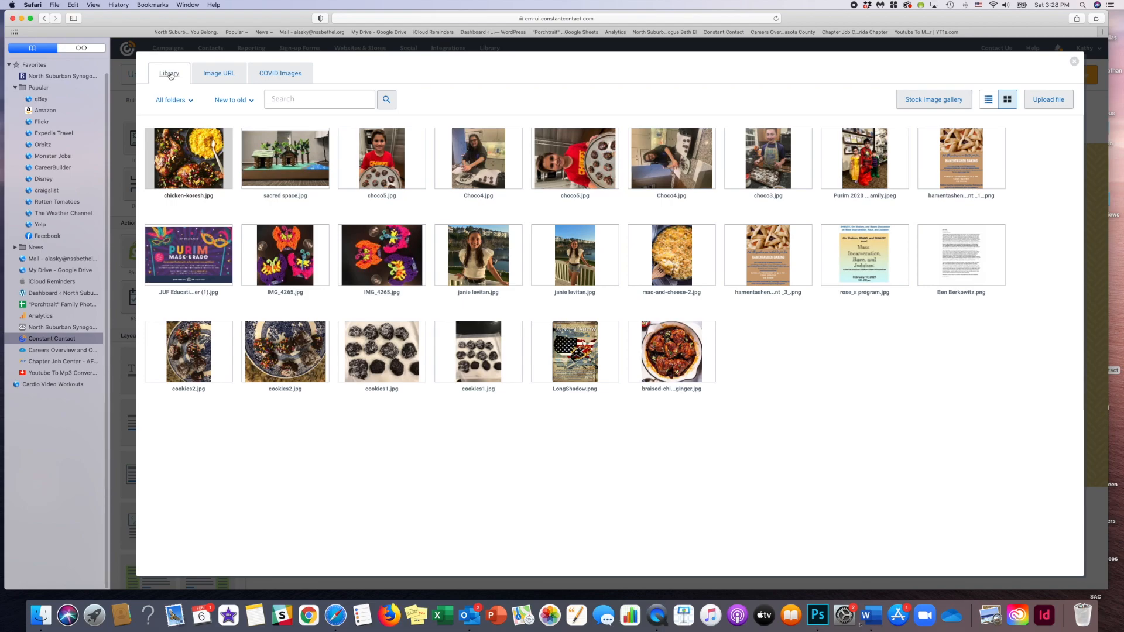
left_click(287, 98)
type("Beth El")
key("Return")
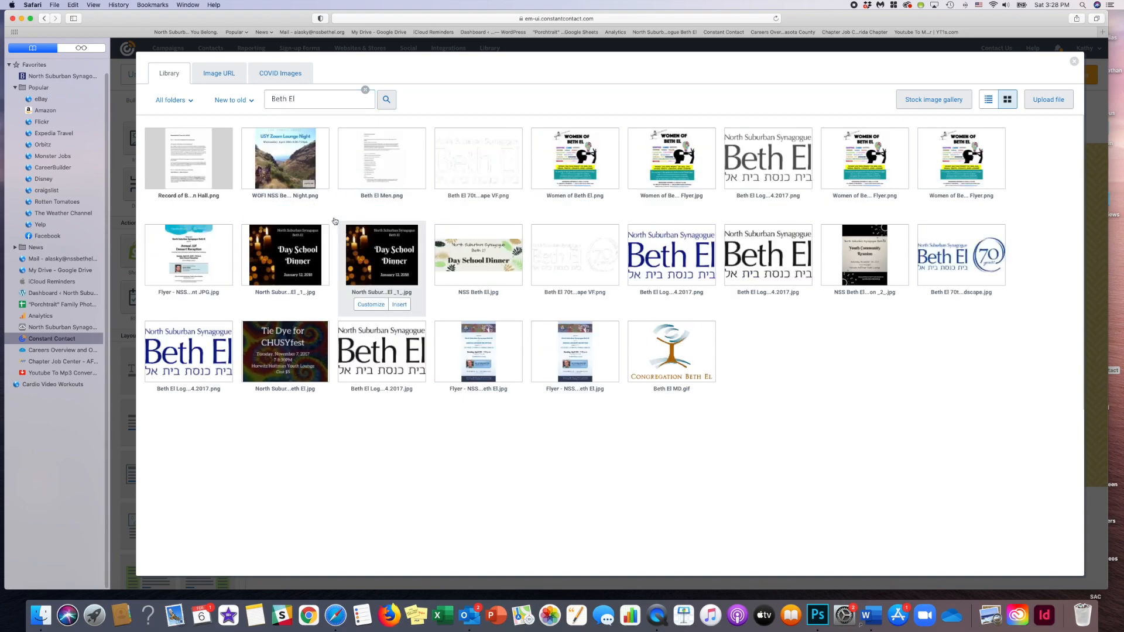
mouse_move(205, 408)
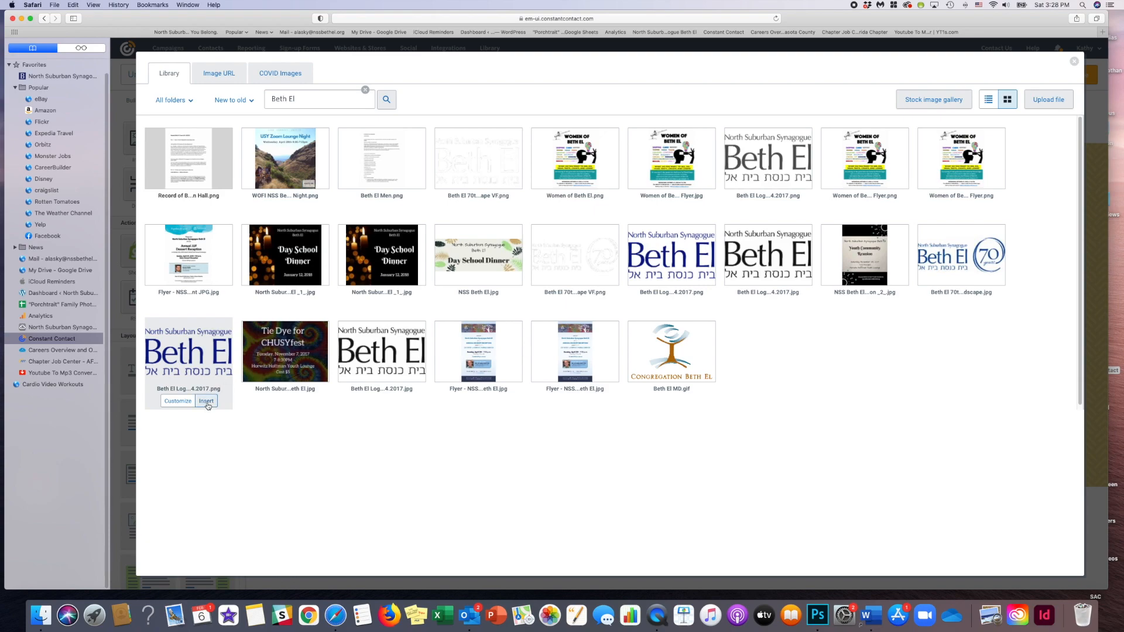
left_click(207, 402)
left_click_drag(722, 200, 704, 189)
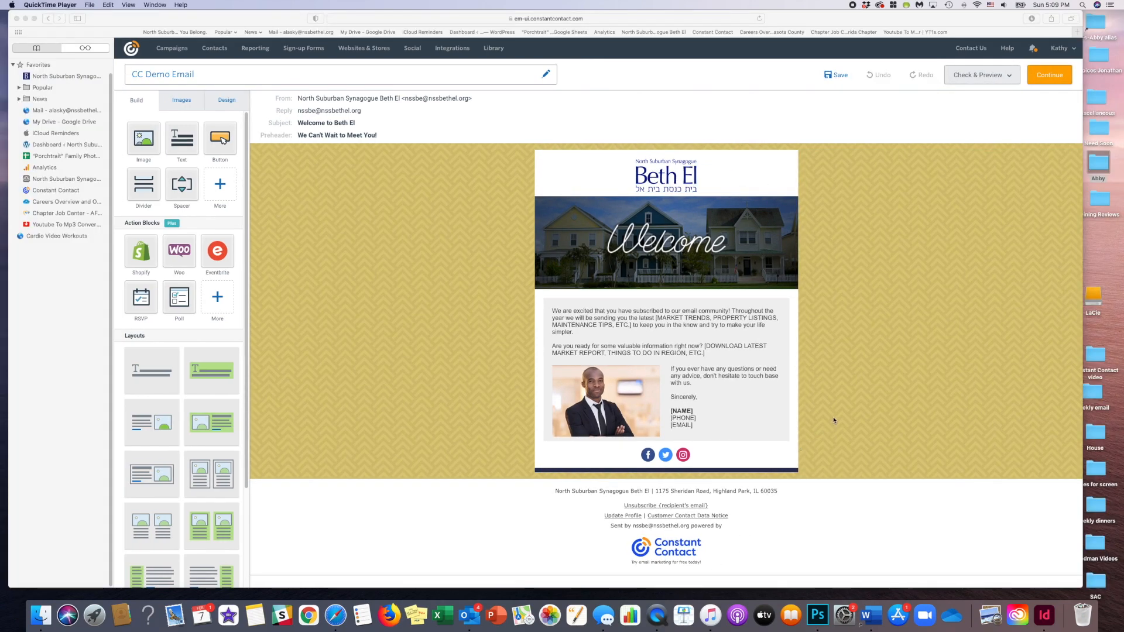
- Replace the Welcome banner with IMG_2035.jpg, uploading it to the library from the "Constant Contact video" folder on the iCloud Desktop
left_click(742, 238)
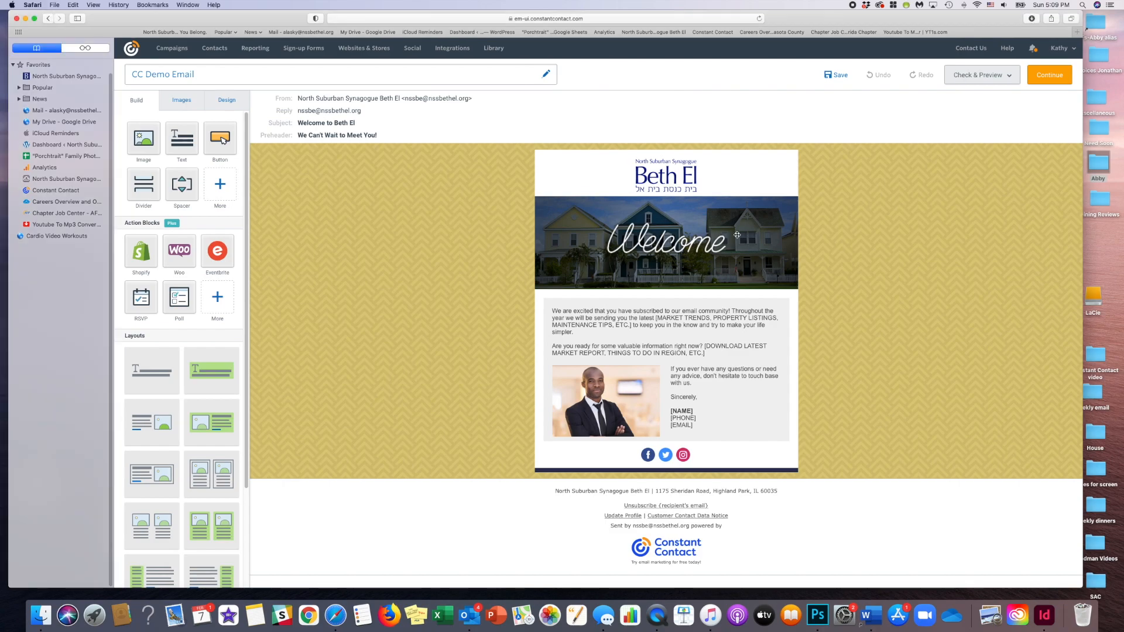
left_click(739, 240)
left_click(595, 182)
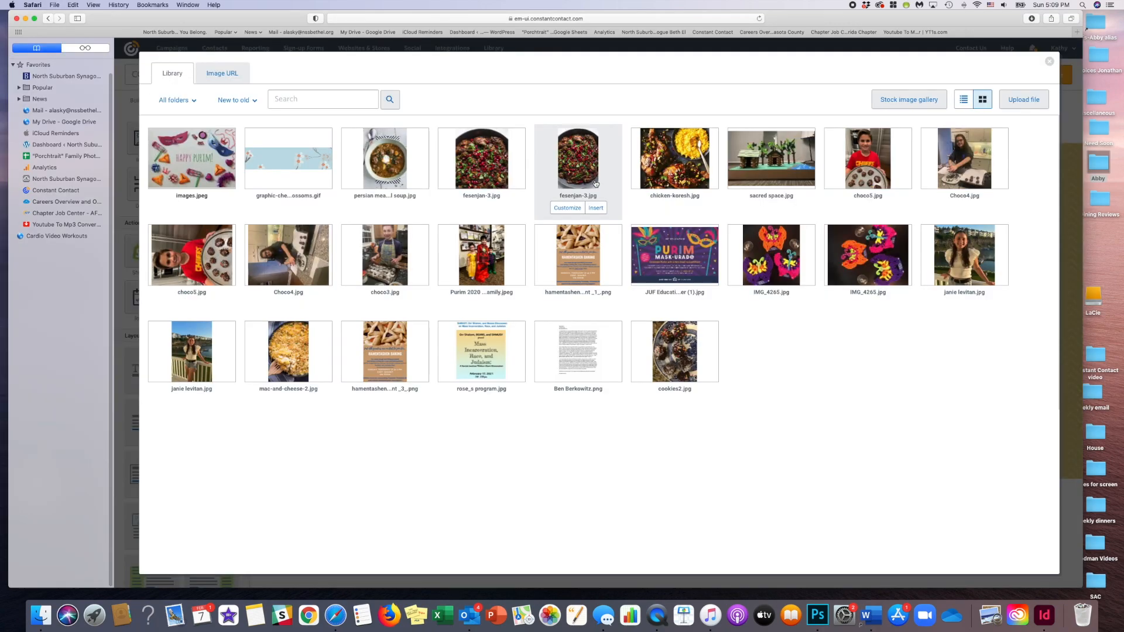
left_click(1023, 100)
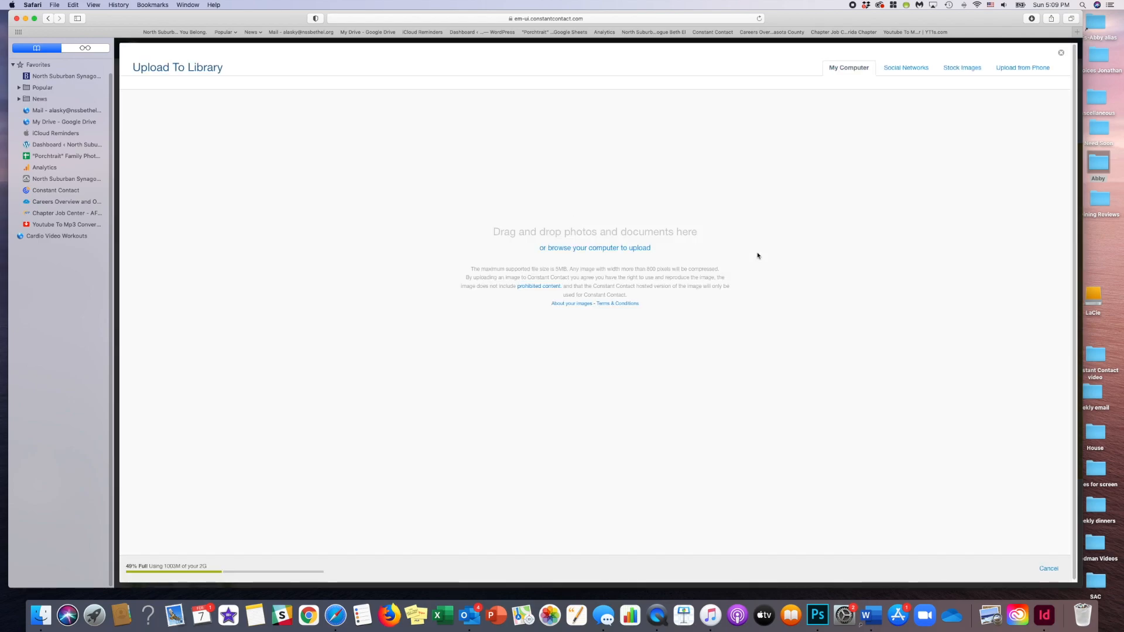
left_click(620, 249)
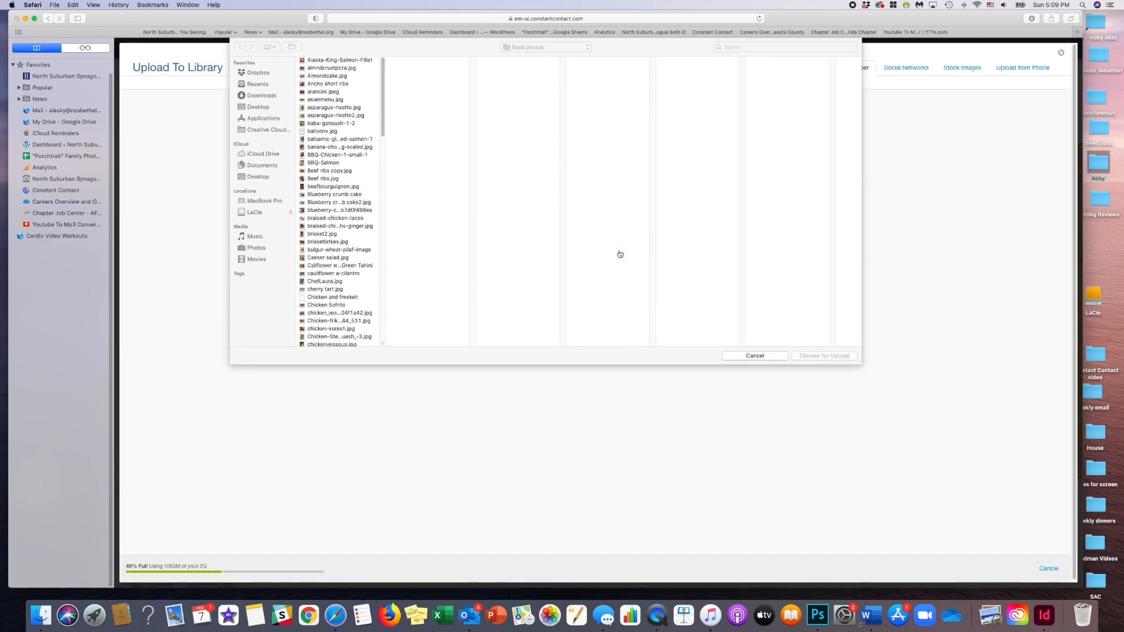
left_click(258, 177)
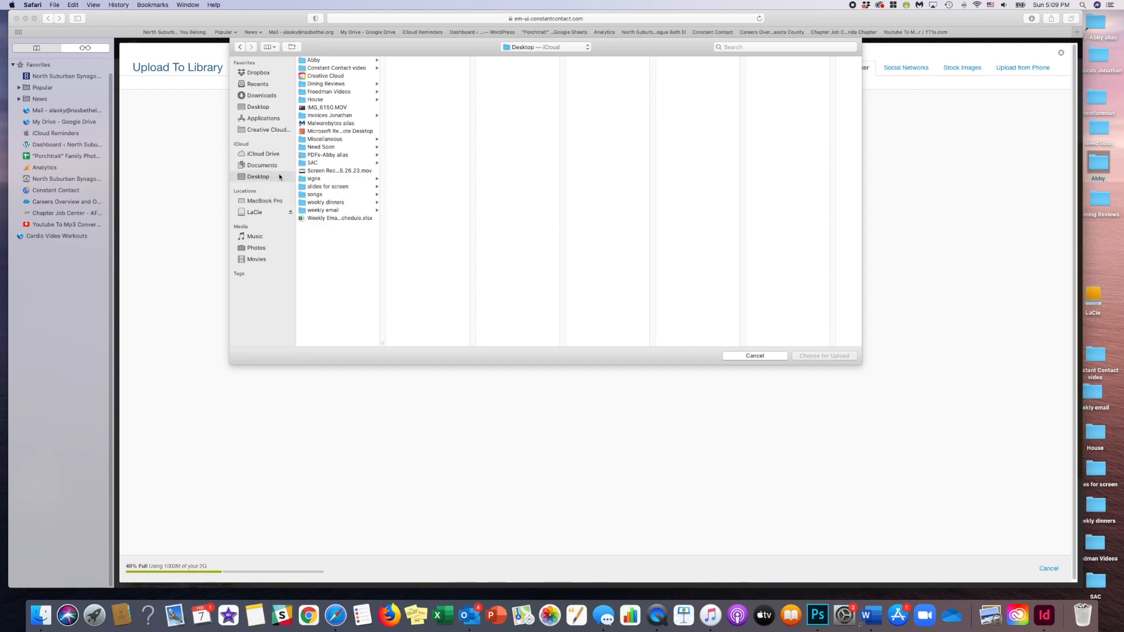
left_click(329, 68)
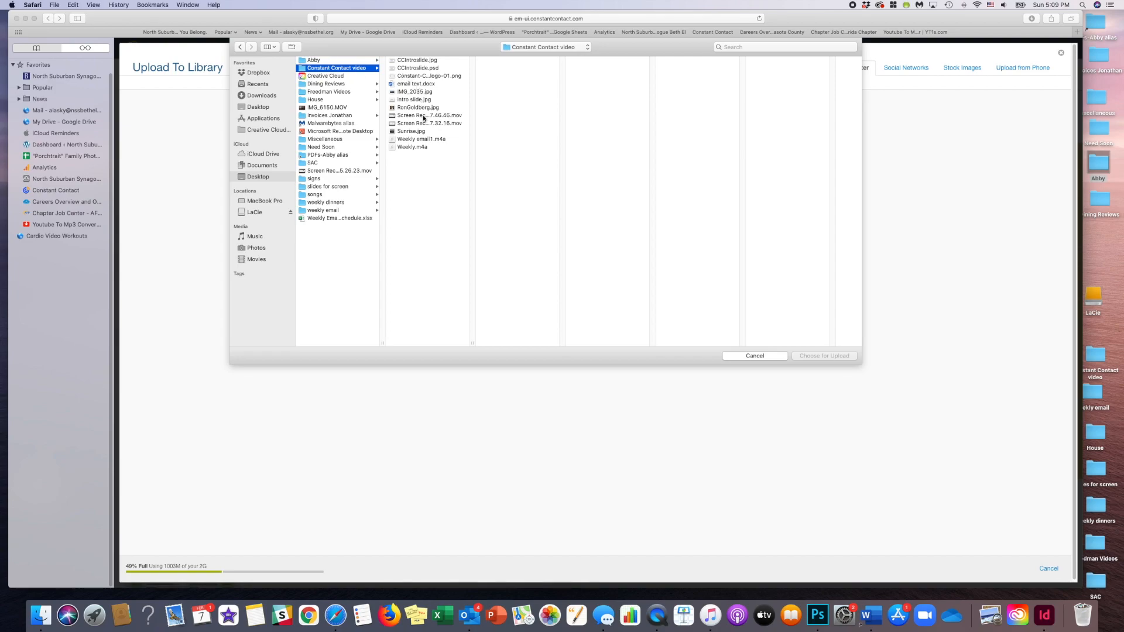
left_click(414, 92)
left_click(823, 356)
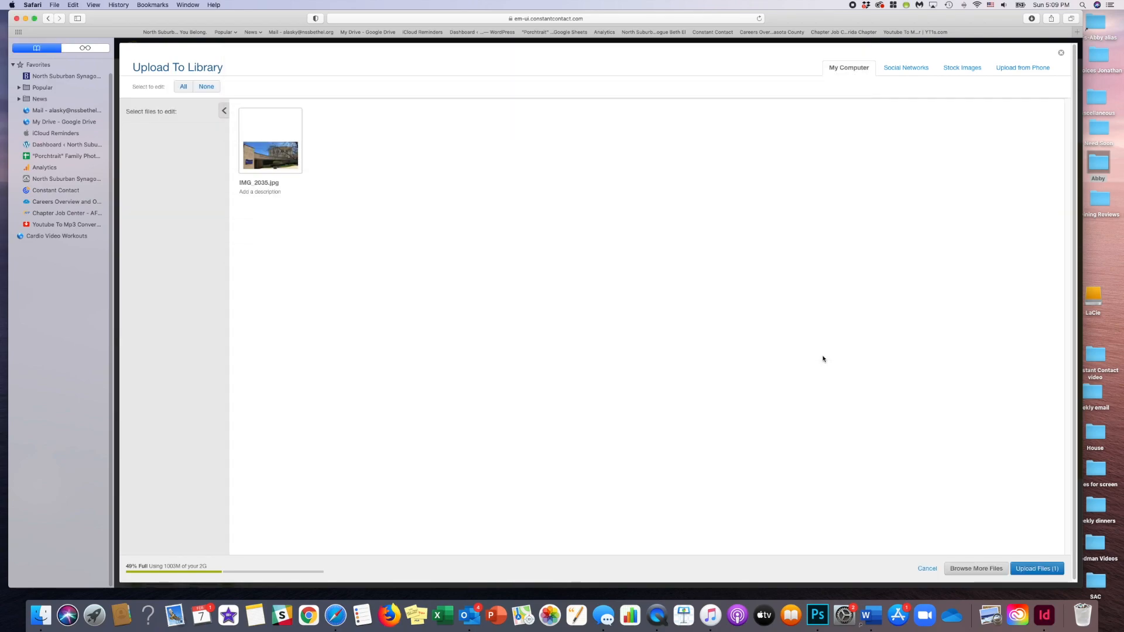
left_click(1029, 568)
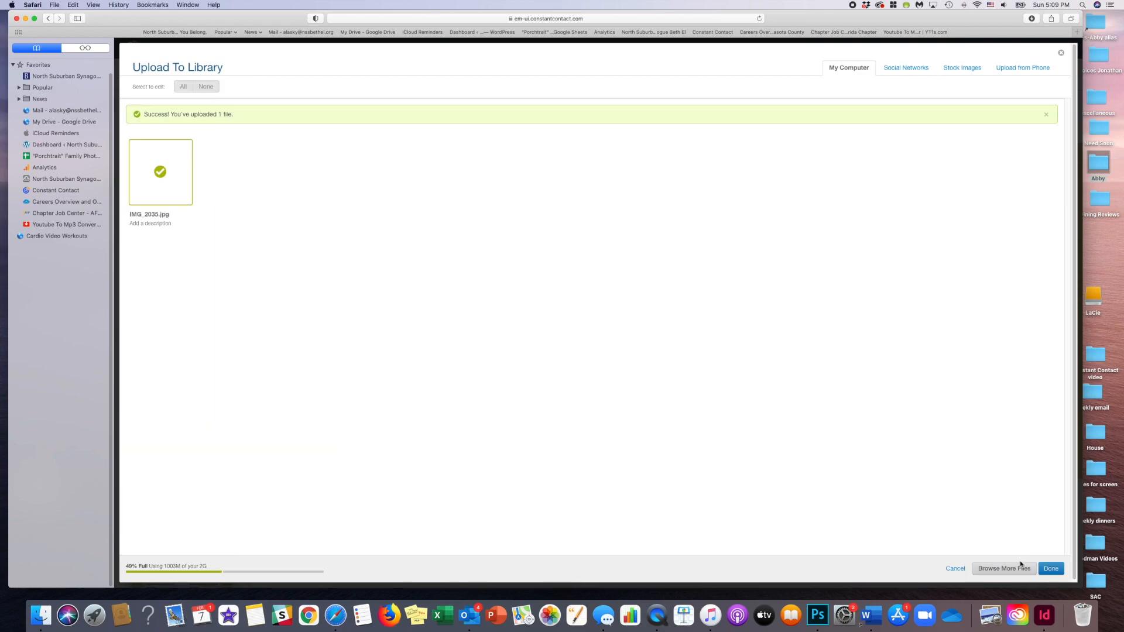
left_click(1053, 569)
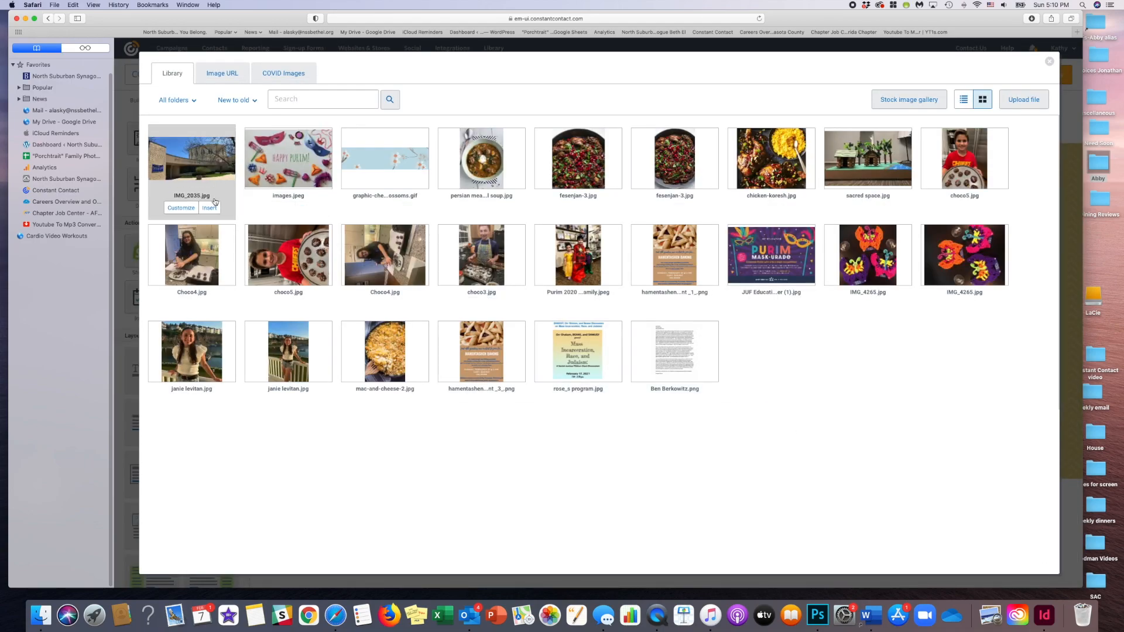
left_click(217, 211)
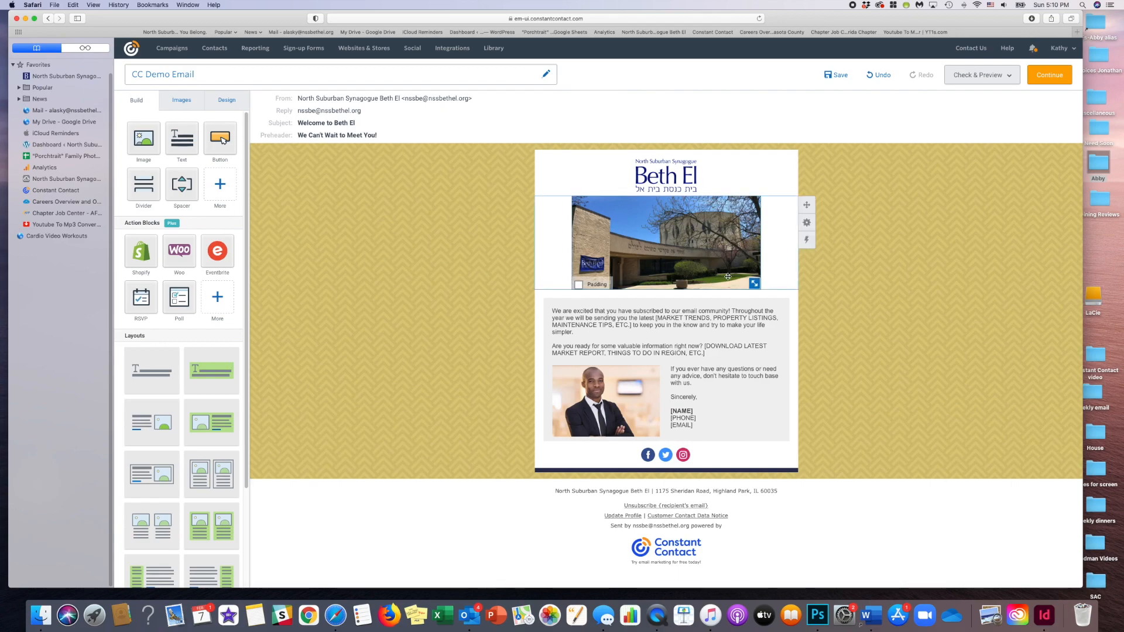
- Enlarge the building banner photo to the full width of the email and finish editing it
left_click(784, 294)
left_click_drag(784, 295, 829, 321)
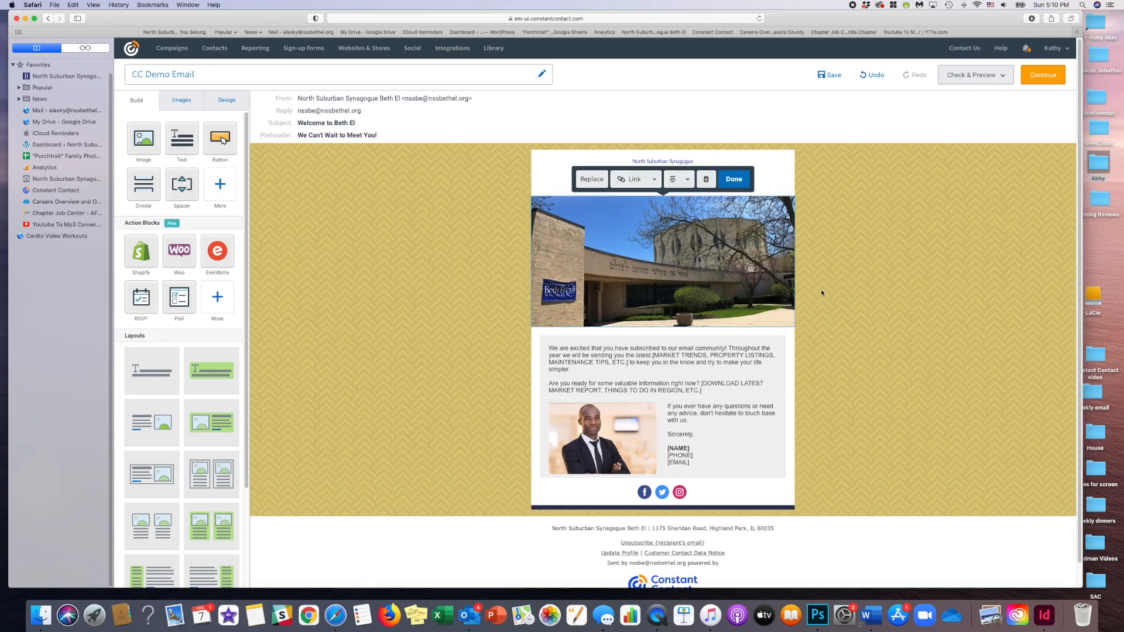
left_click(822, 291)
scroll(820, 313, "down", 1)
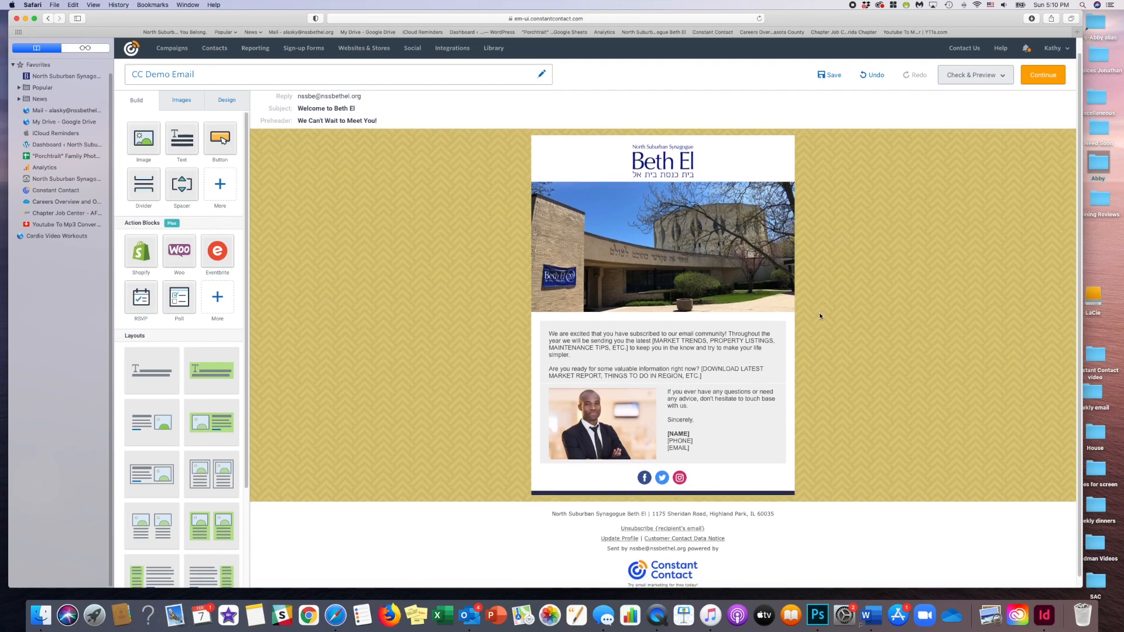
scroll(820, 316, "down", 1)
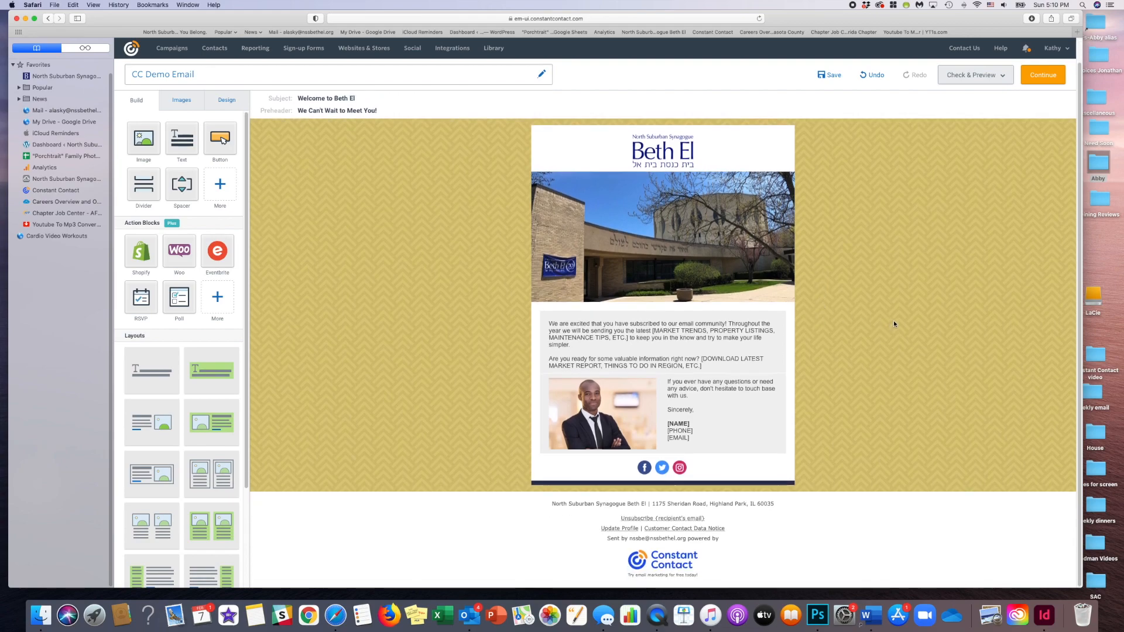
- Replace the placeholder introduction with the first paragraph of email text.docx from the "Constant Contact video" desktop folder
left_click_drag(934, 19, 887, 19)
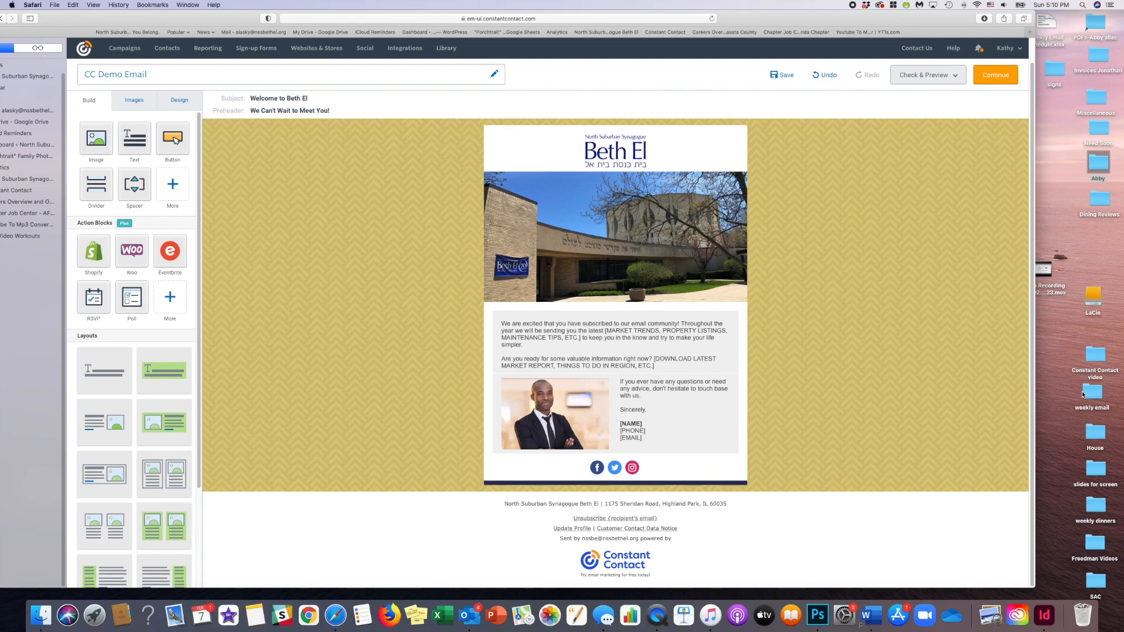
double_click(1096, 354)
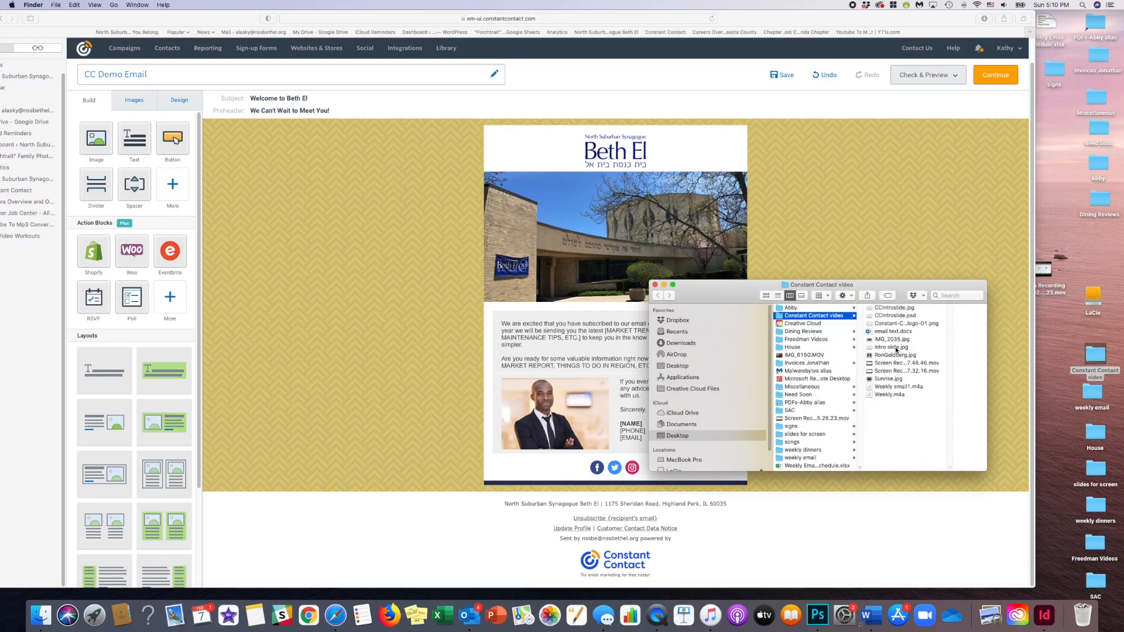
double_click(894, 332)
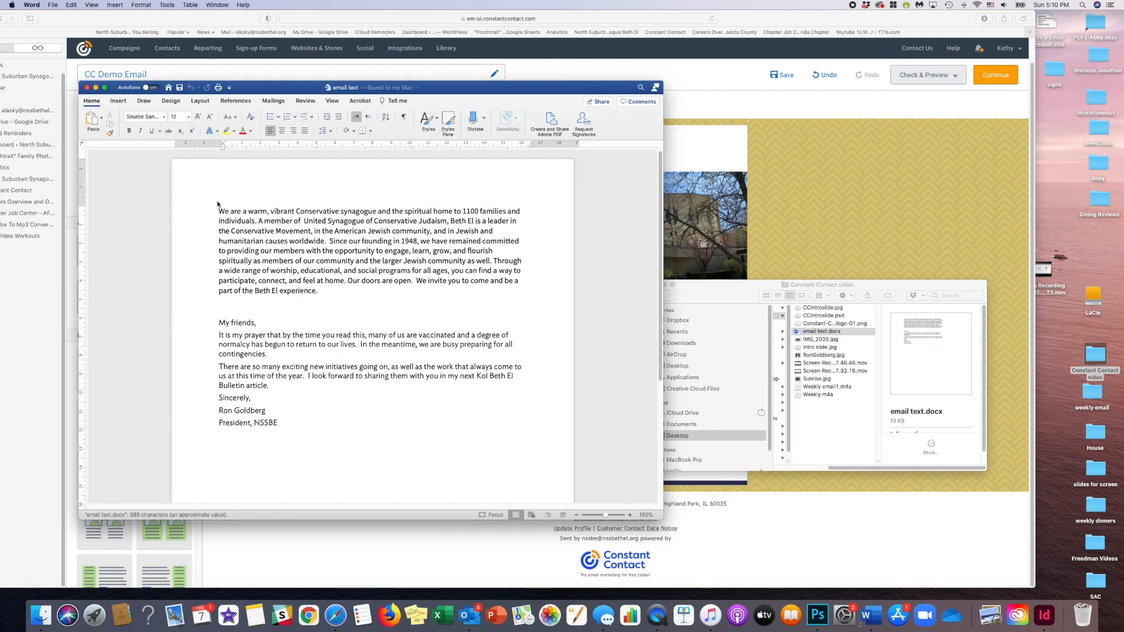
left_click_drag(218, 206, 321, 295)
key("super+c")
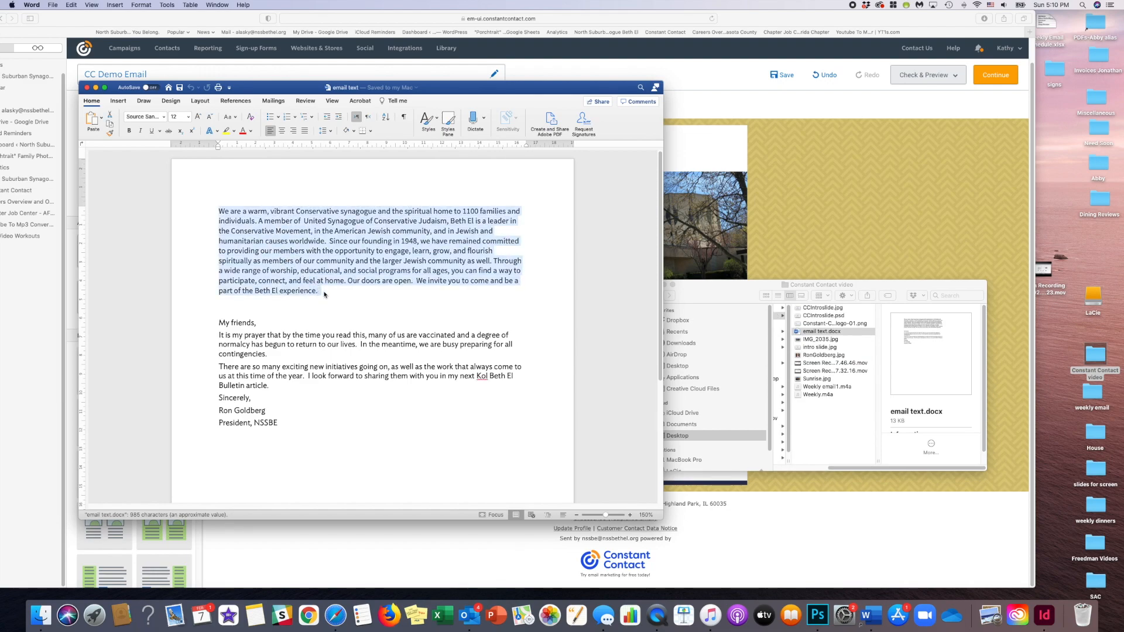
left_click(729, 261)
left_click_drag(665, 368, 503, 322)
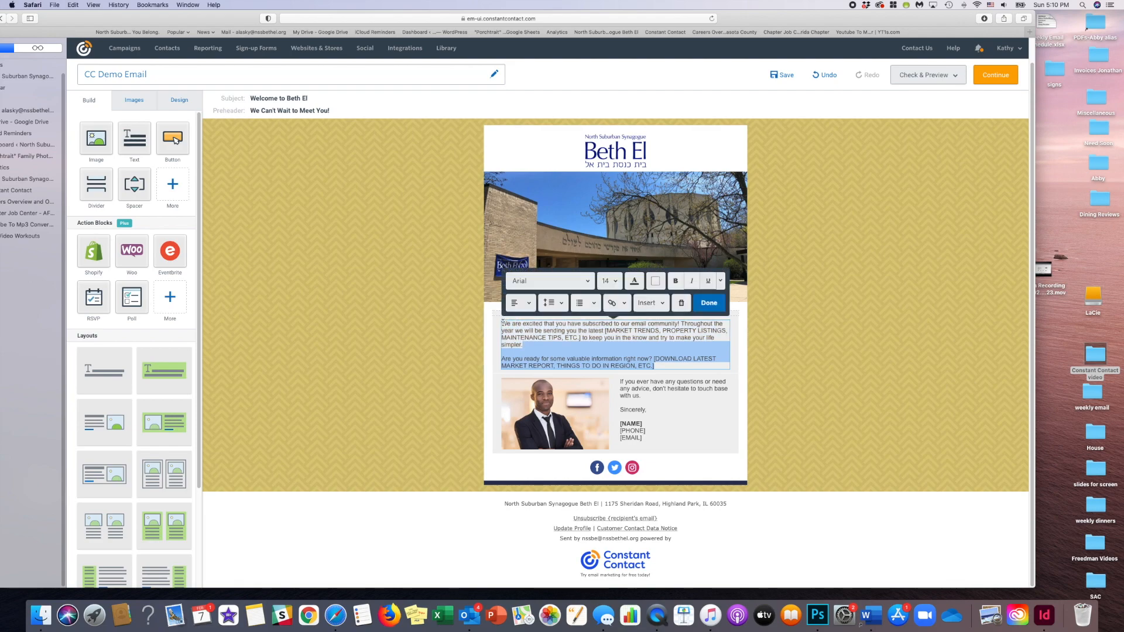
key("super+v")
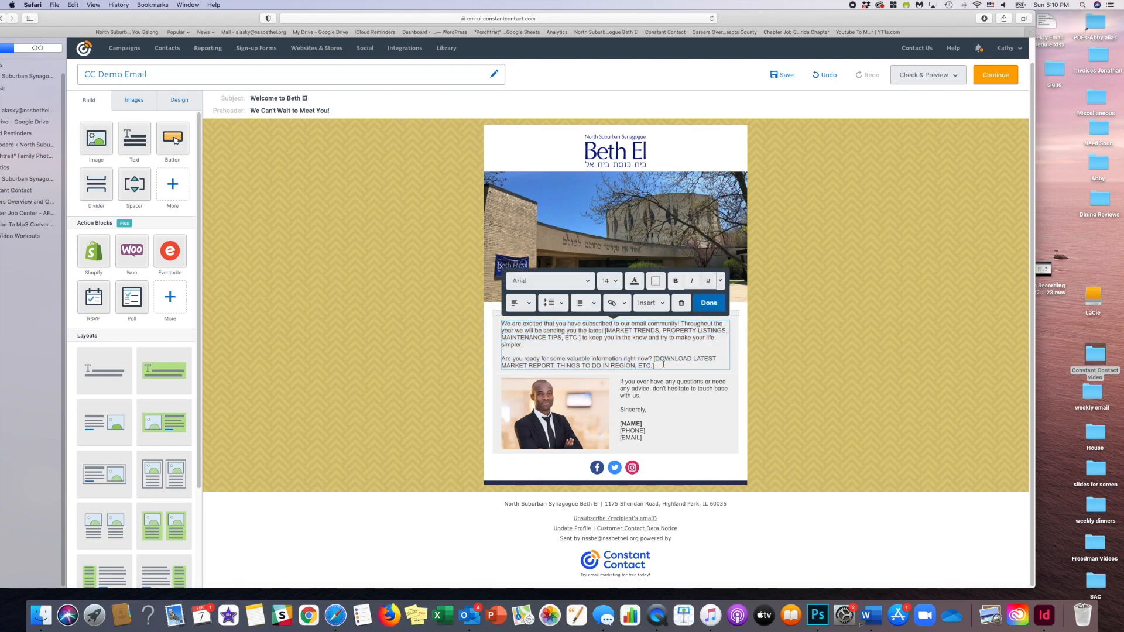
left_click(709, 303)
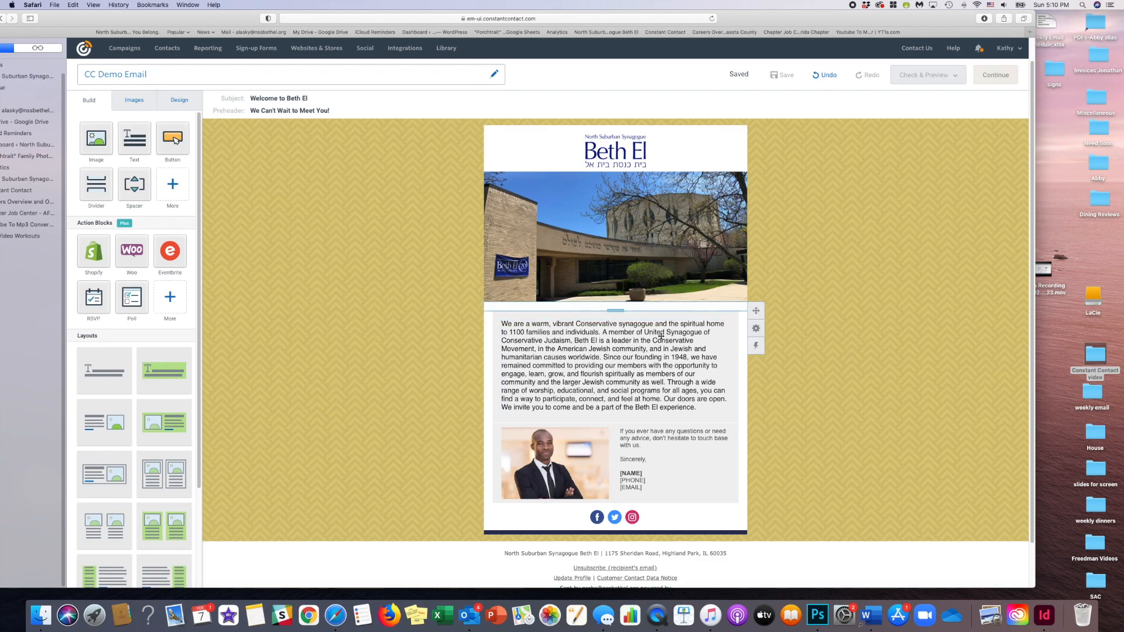
- Set the introduction paragraph to font size 14 with 1.5 line spacing and remove the blank space below it
left_click_drag(713, 406, 503, 323)
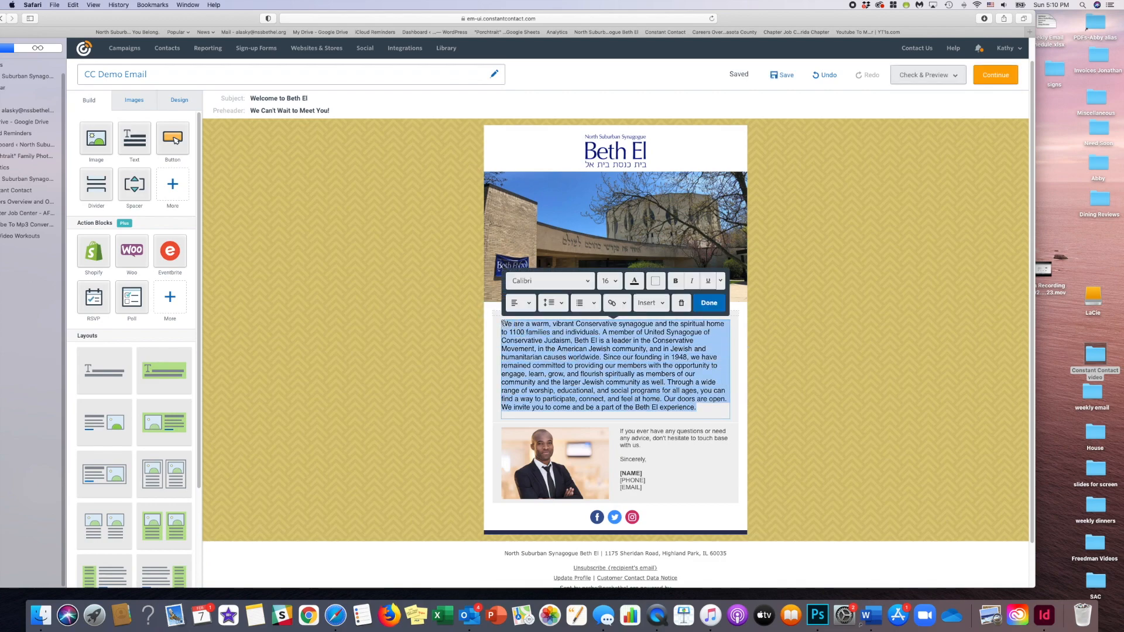
left_click(612, 282)
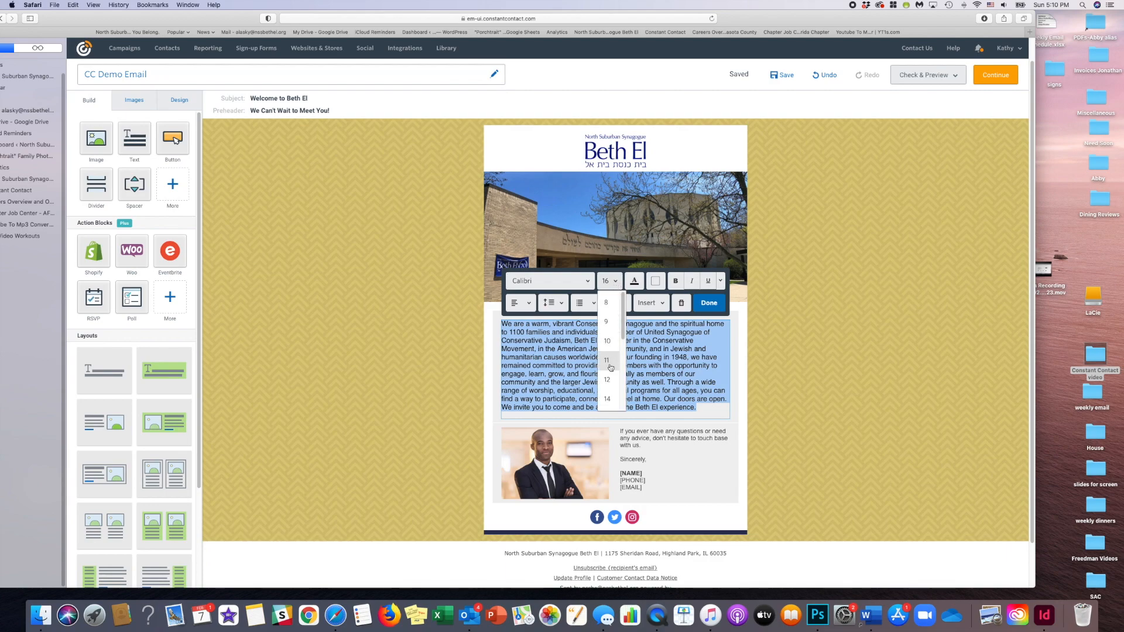
left_click(607, 399)
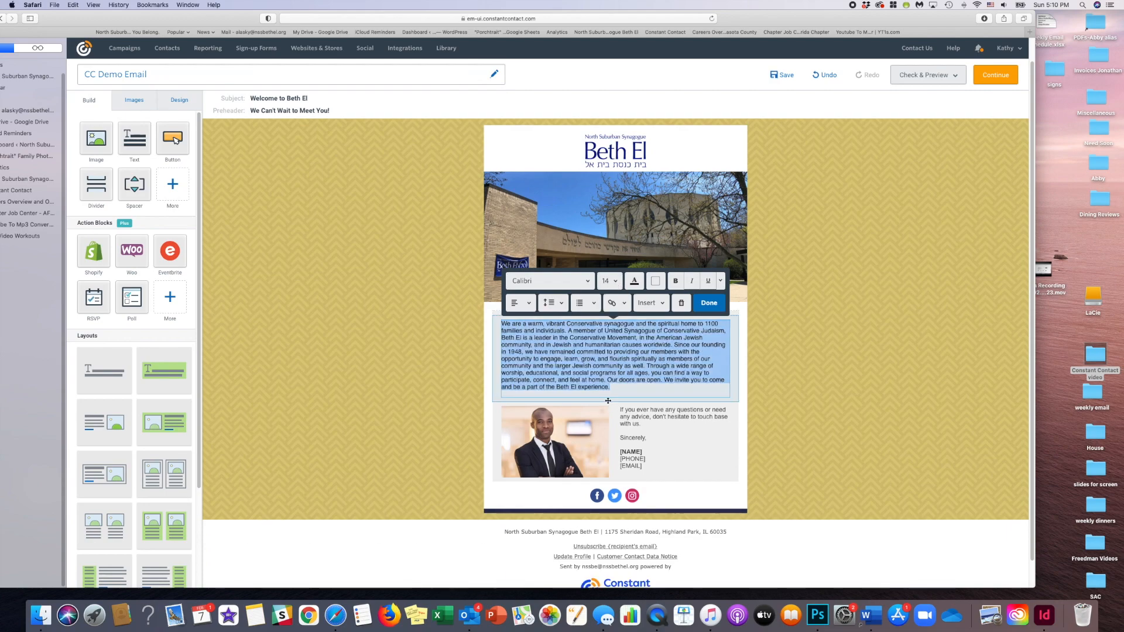
left_click(562, 305)
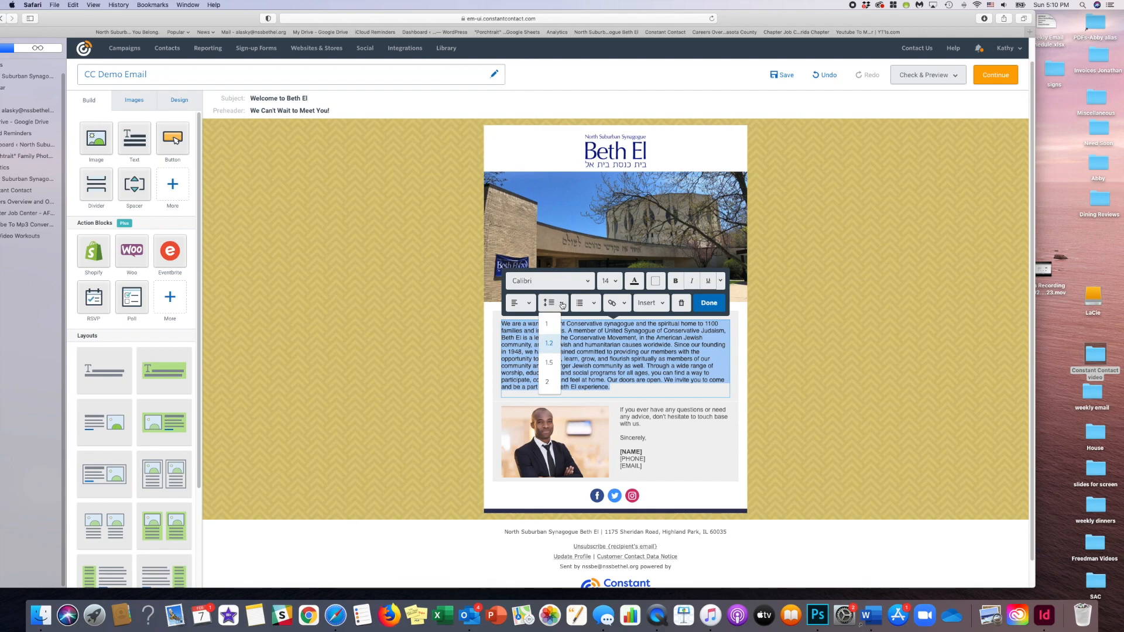
left_click(552, 363)
left_click(708, 303)
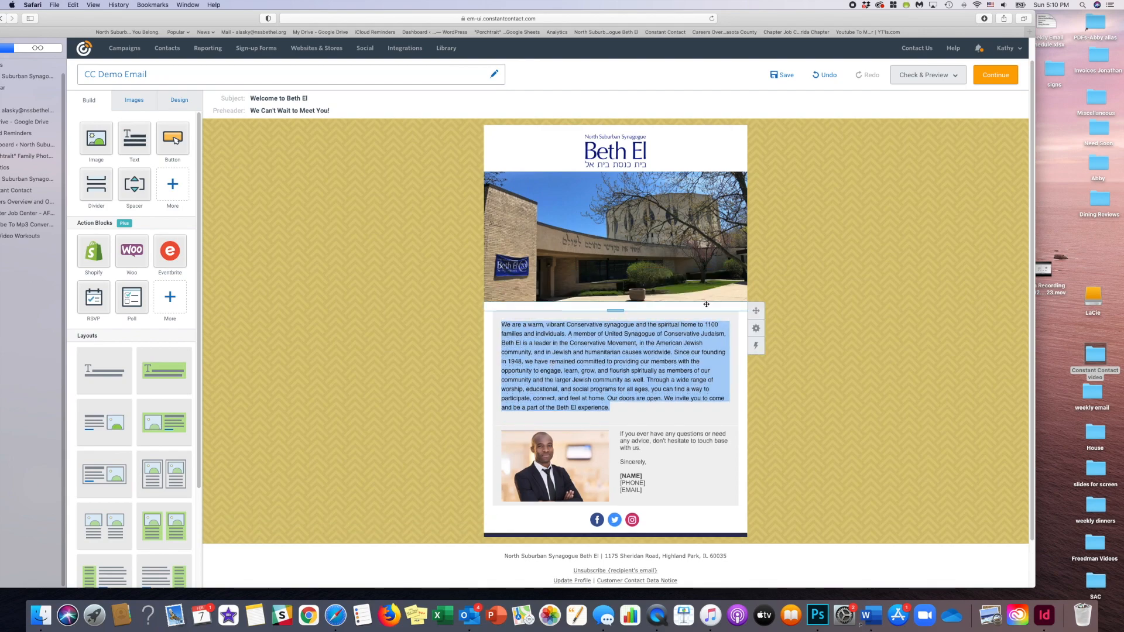
left_click(534, 409)
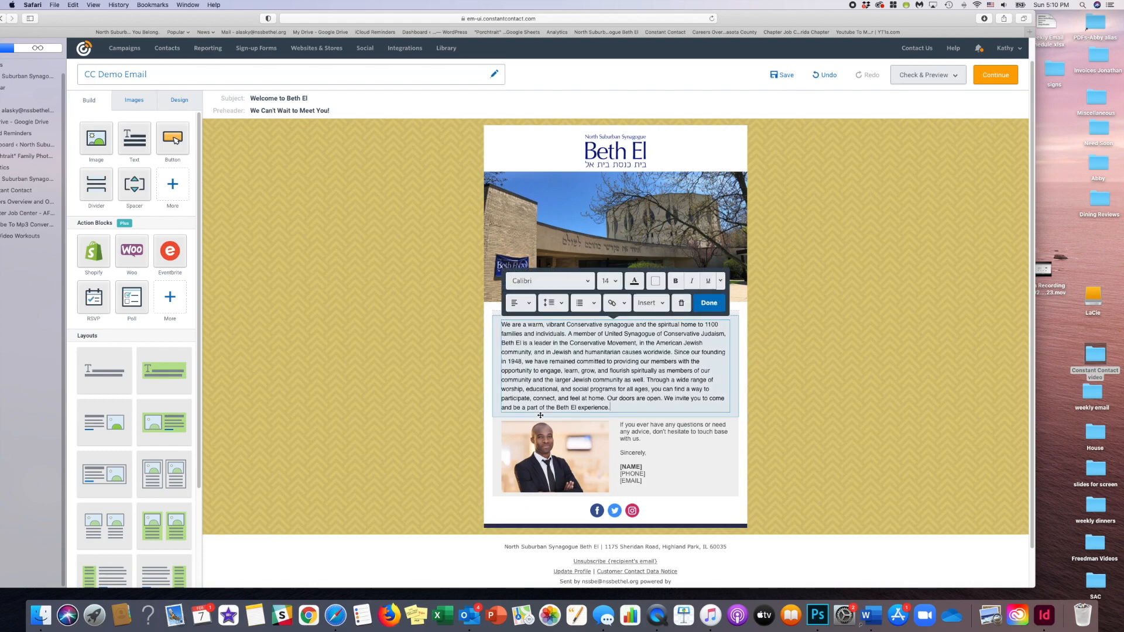
left_click(709, 302)
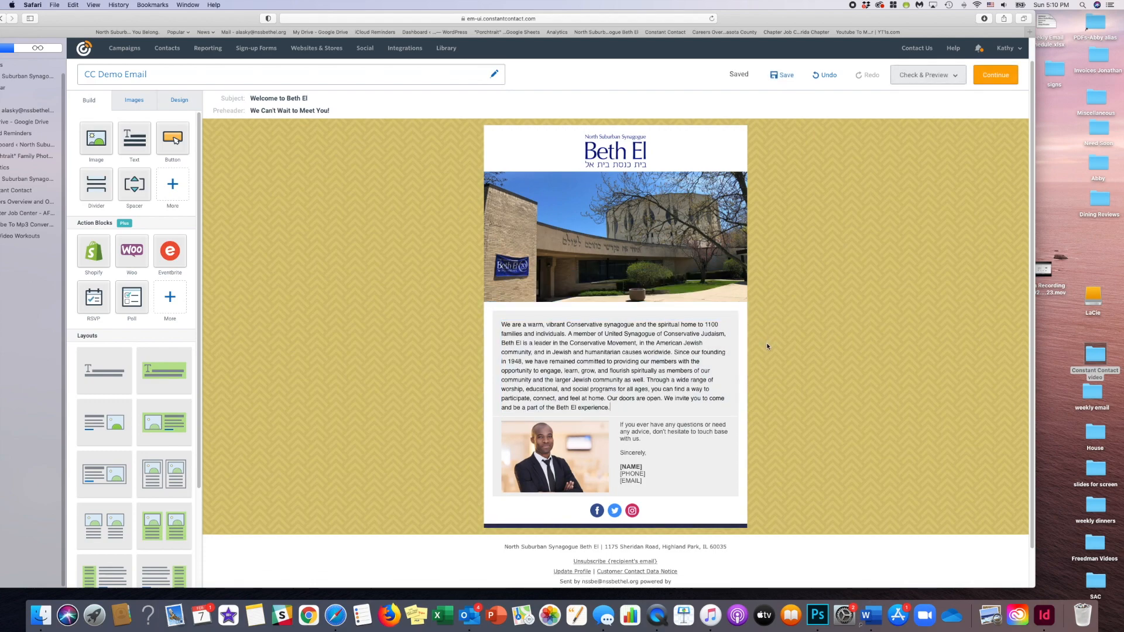
- Replace the placeholder portrait with the president's photo, uploading it to the library from the "Constant Contact video" folder
left_click(545, 445)
left_click(486, 404)
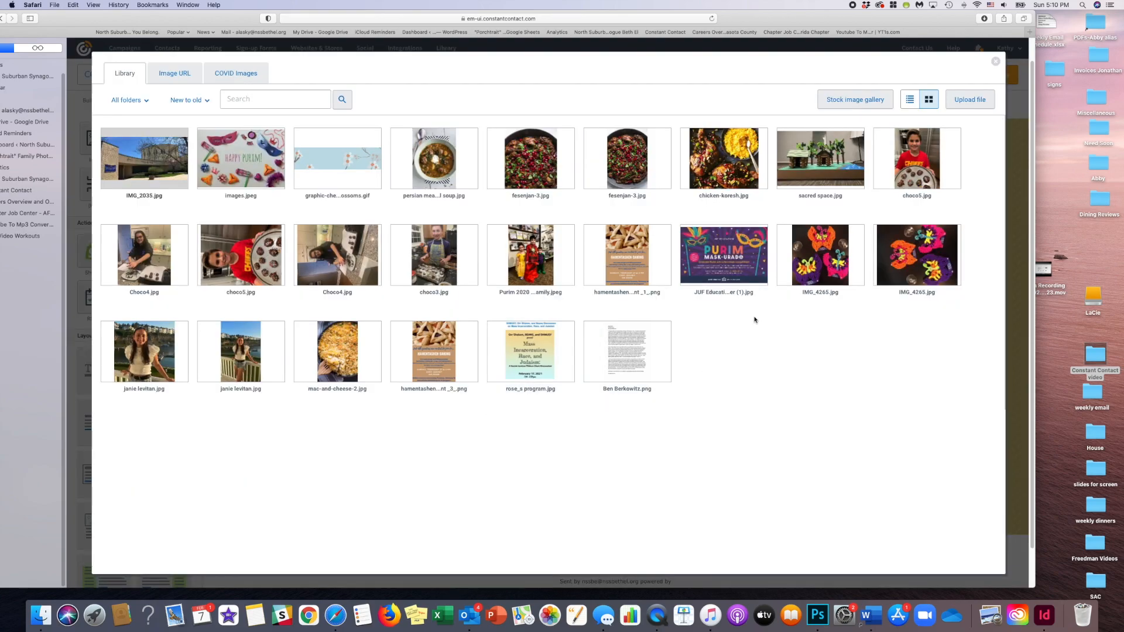
left_click(971, 101)
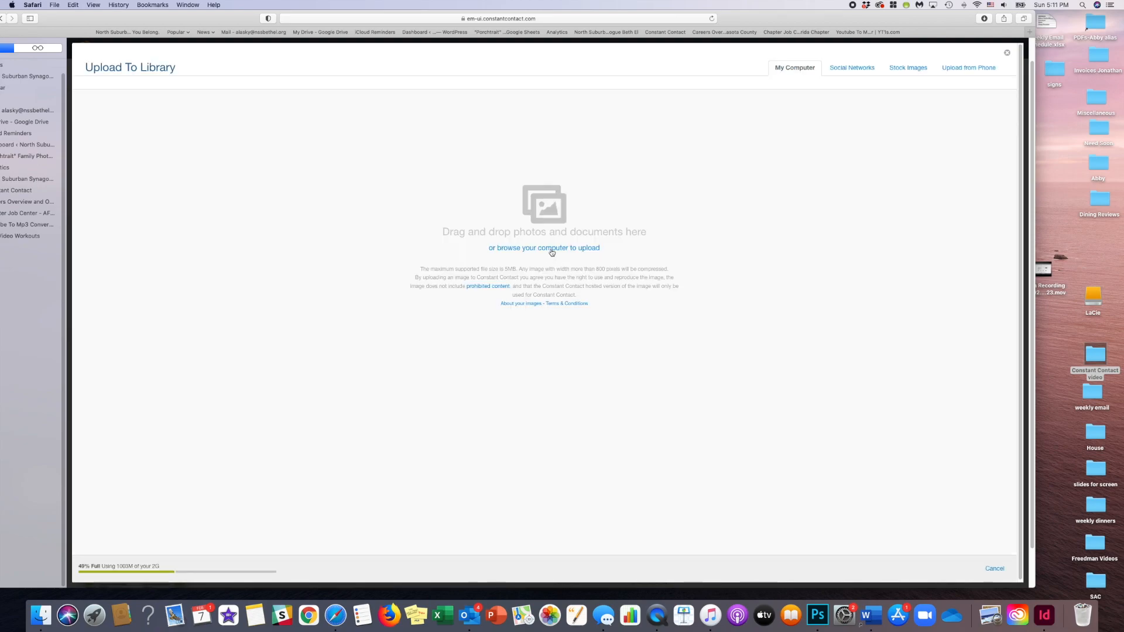
left_click(563, 251)
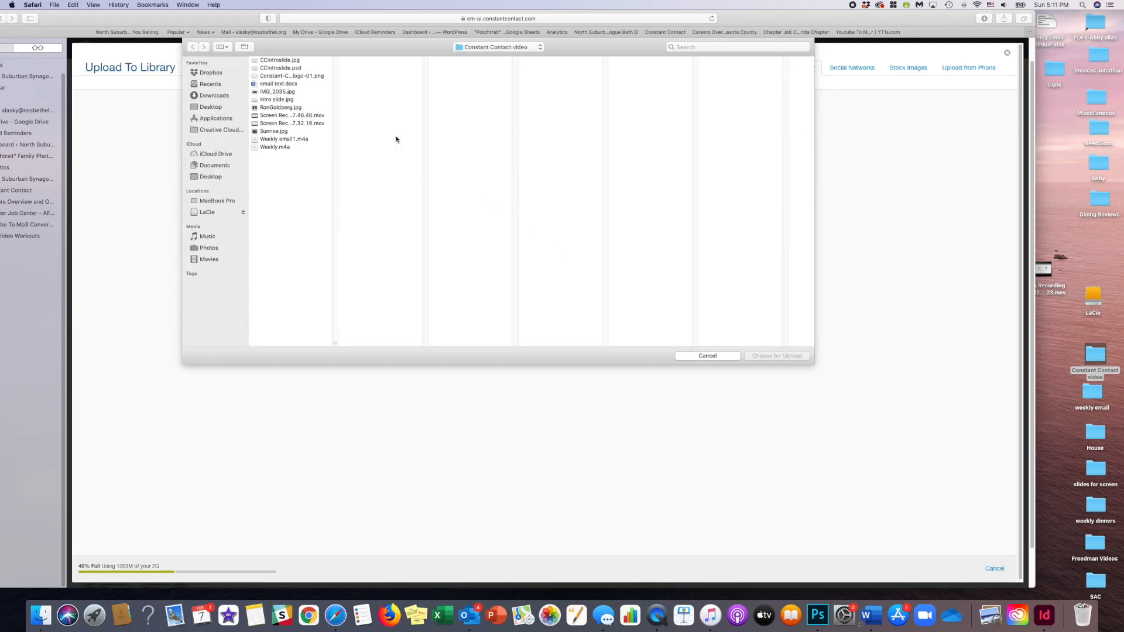
left_click(304, 107)
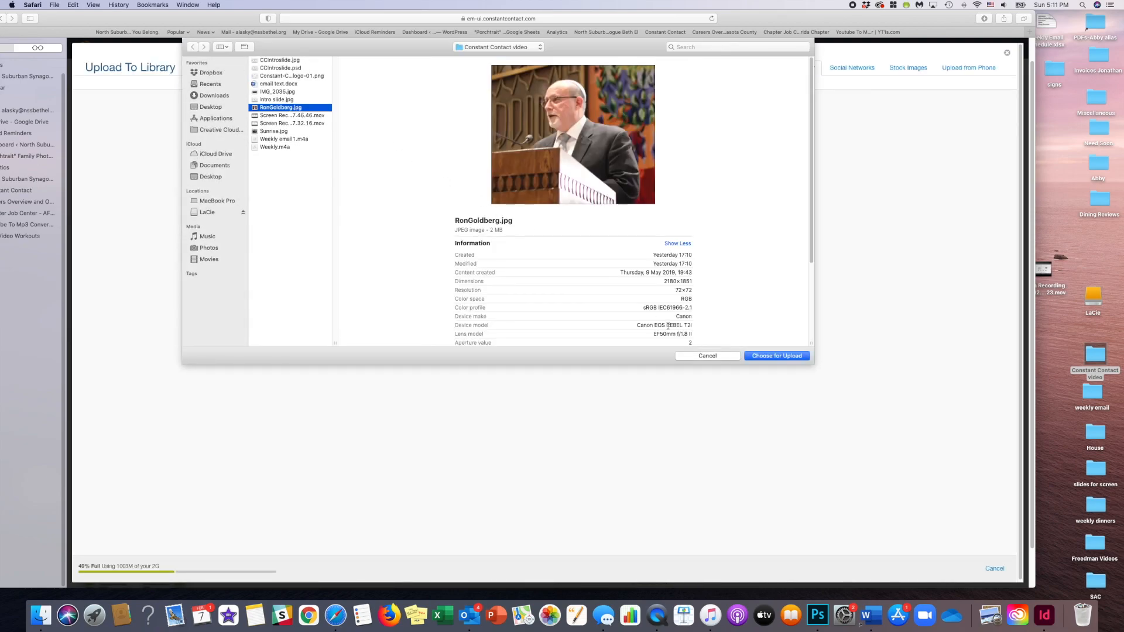
left_click(763, 355)
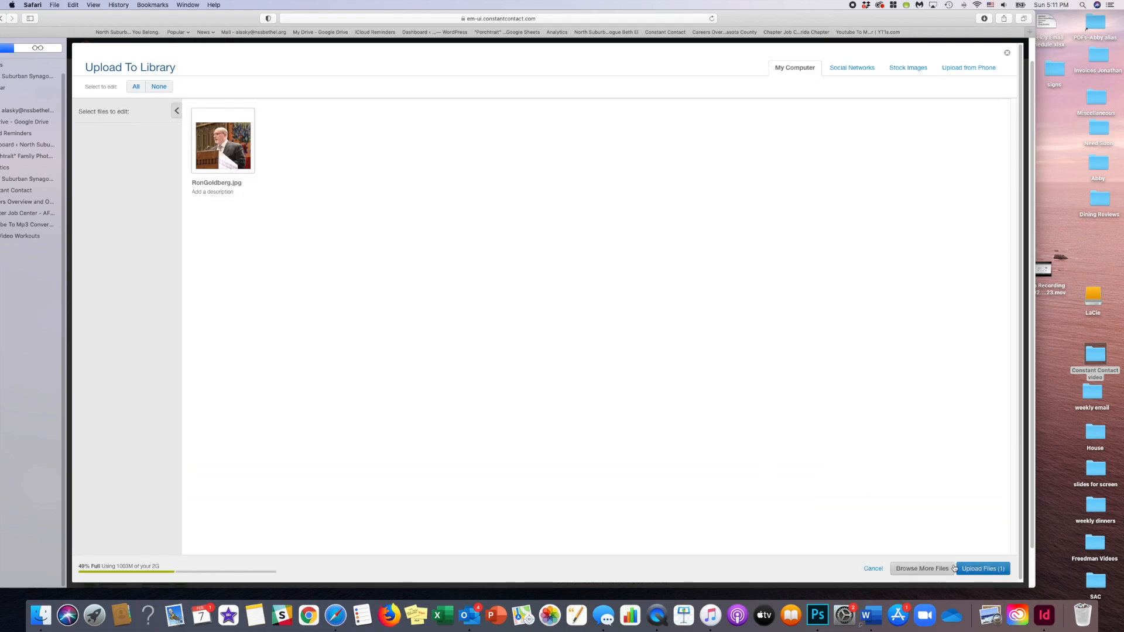
left_click(970, 569)
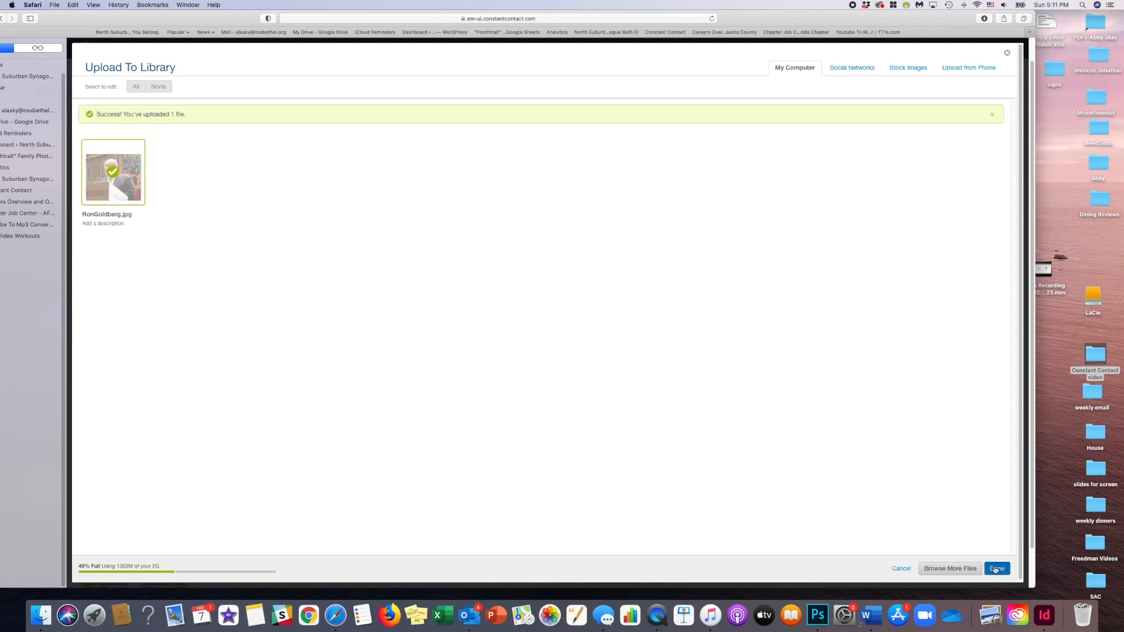
left_click(997, 568)
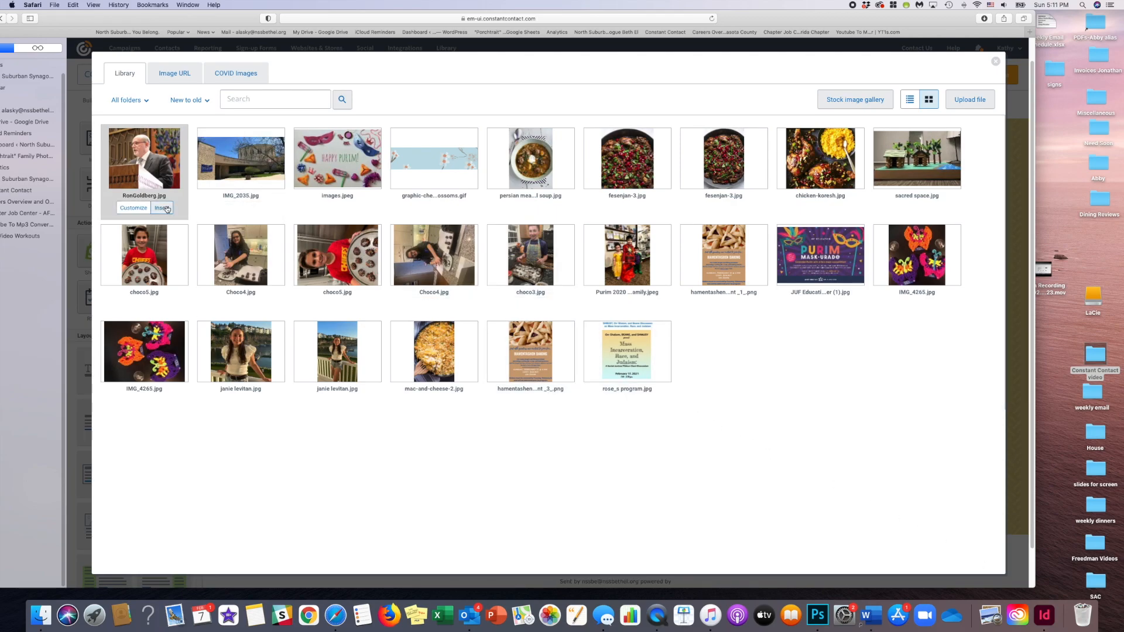
left_click(167, 207)
- Move the president's photo to the other side of the closing text so the text comes first
left_click(703, 425)
left_click(584, 427)
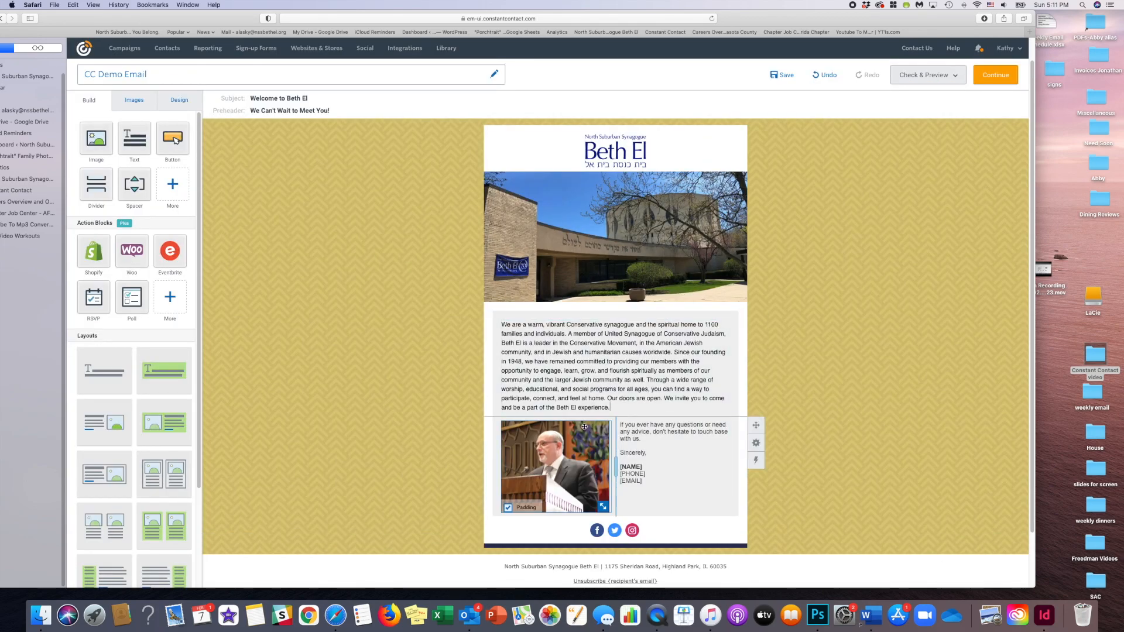
left_click_drag(589, 427, 739, 441)
mouse_move(743, 440)
left_mouse_down()
mouse_move(749, 468)
mouse_move(743, 437)
left_mouse_up()
left_click_drag(739, 436, 740, 437)
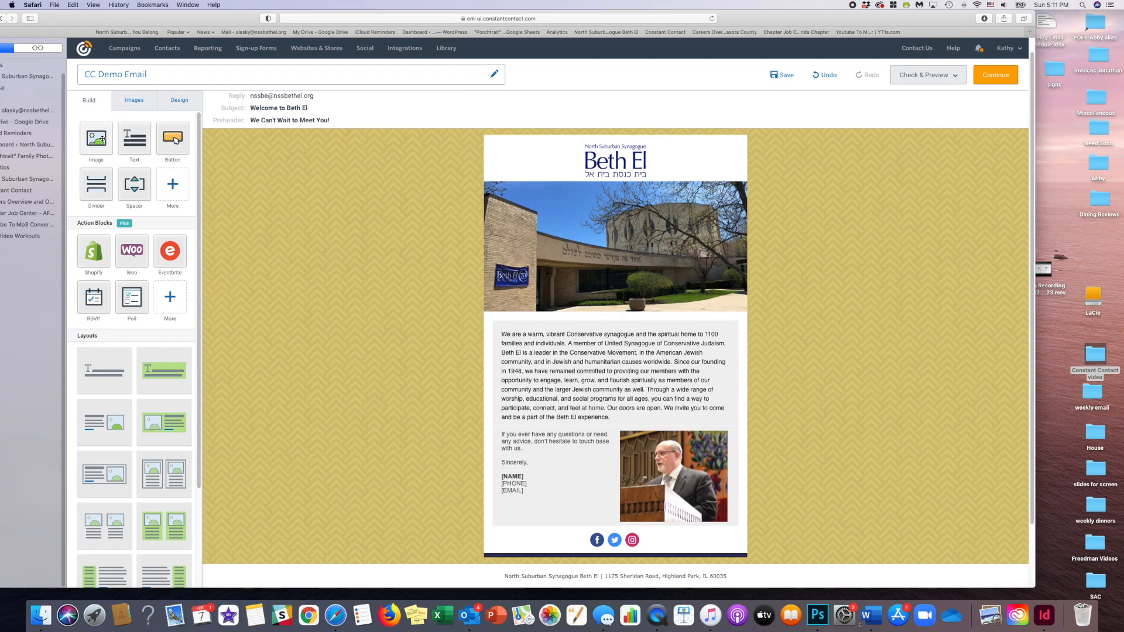
- Try adding an empty image block before the closing text as a third column, and undo the addition
left_click_drag(96, 137, 488, 475)
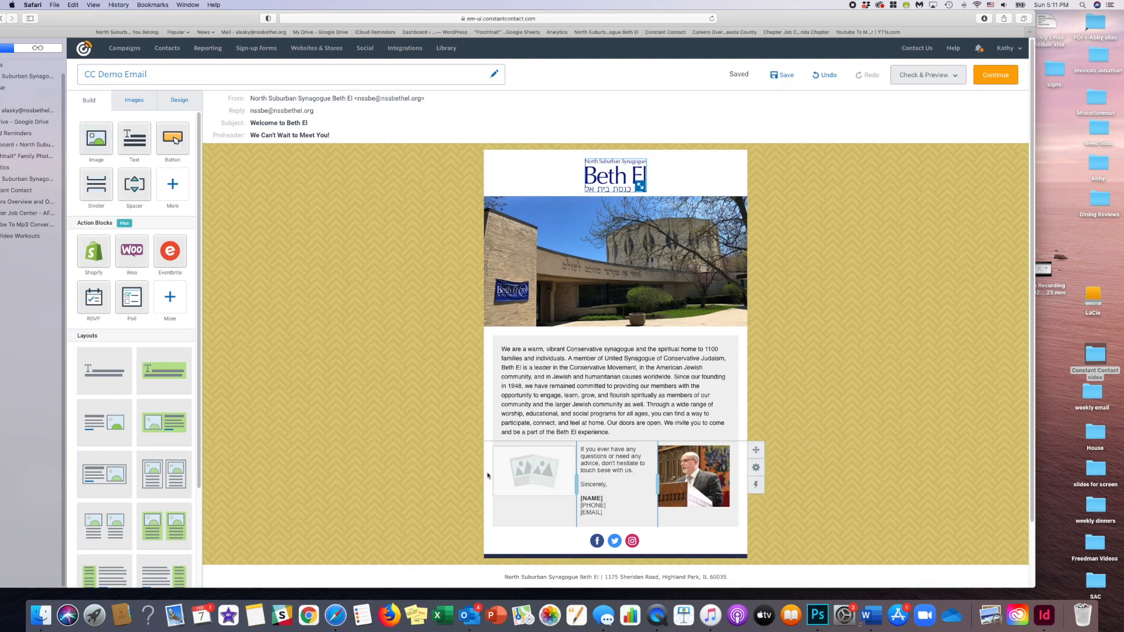
left_click(825, 75)
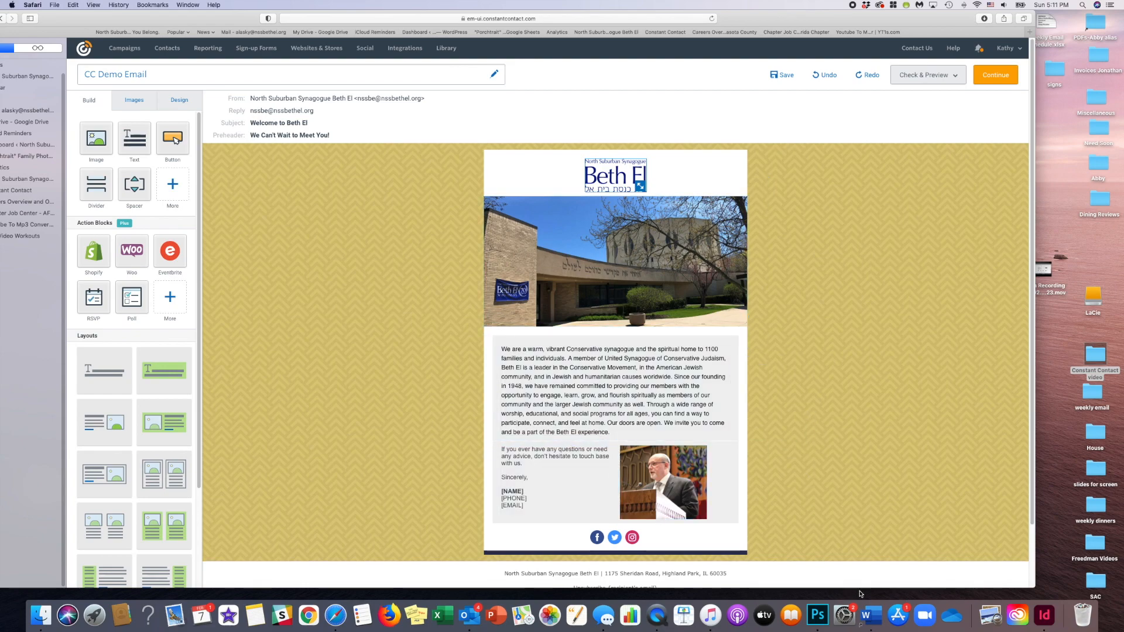
- Replace the placeholder closing text and contact details with the "My friends" letter and signature from the Word document
left_click(871, 615)
left_click_drag(221, 326, 304, 422)
key("super+c")
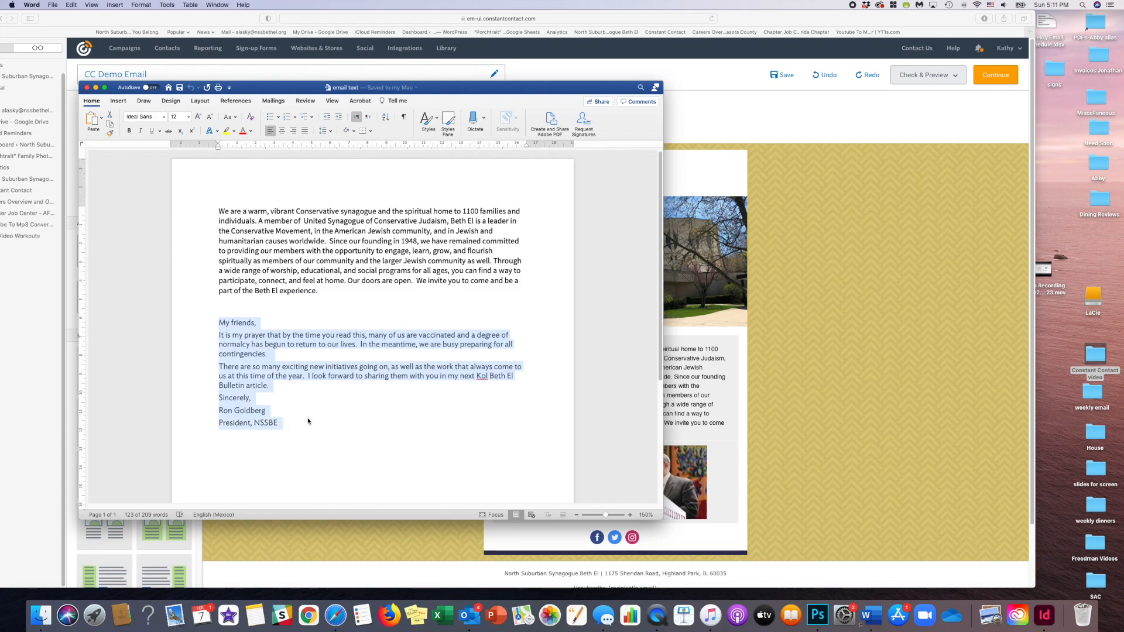
left_click(779, 433)
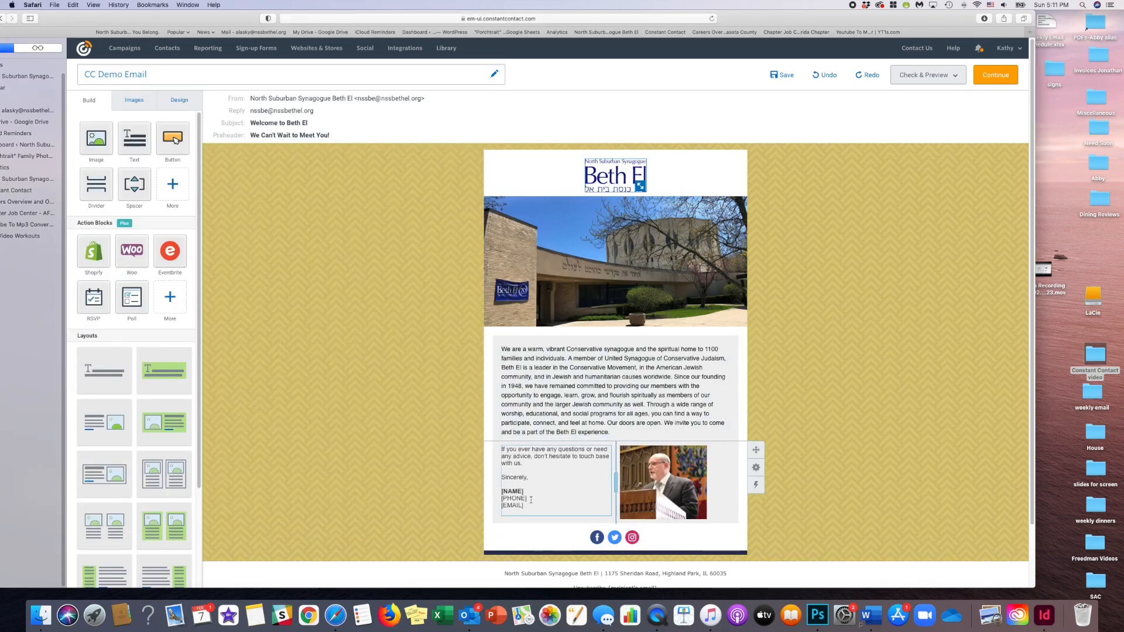
left_click_drag(527, 505, 500, 451)
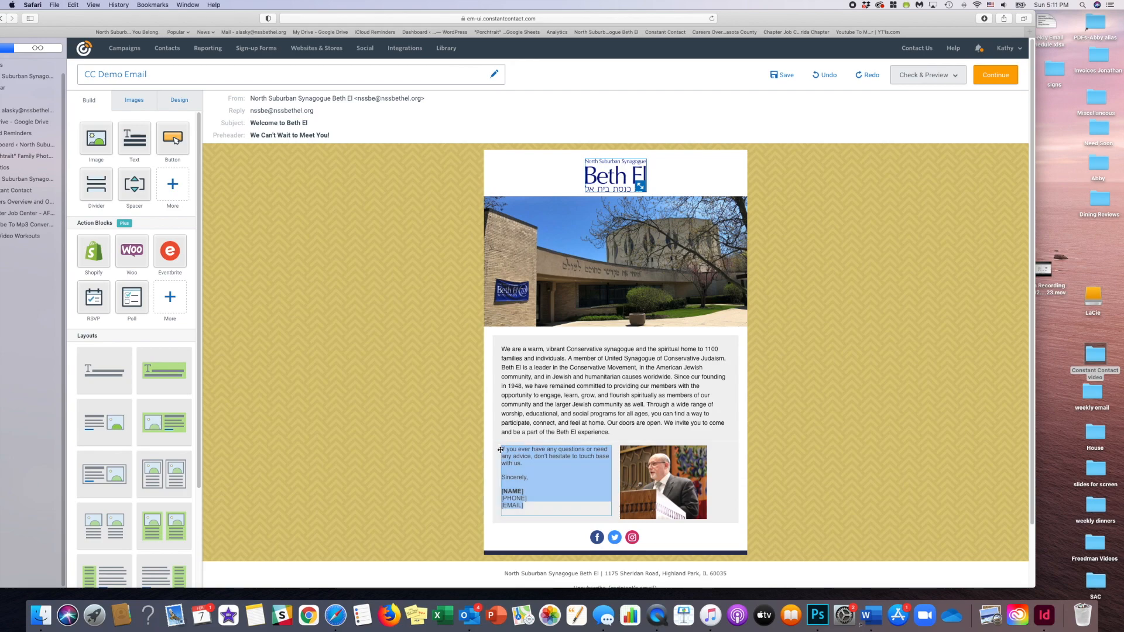
key("super+v")
- Set the font size of the whole "My friends" letter, including its signature, to 11
scroll(577, 487, "down", 2)
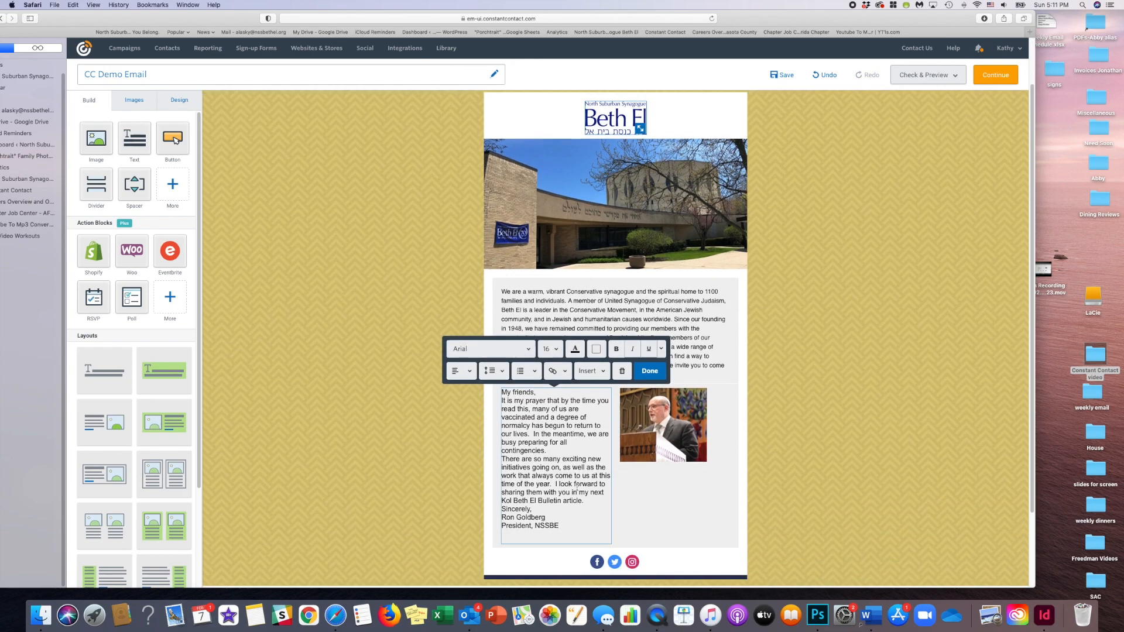
left_click_drag(569, 530, 523, 381)
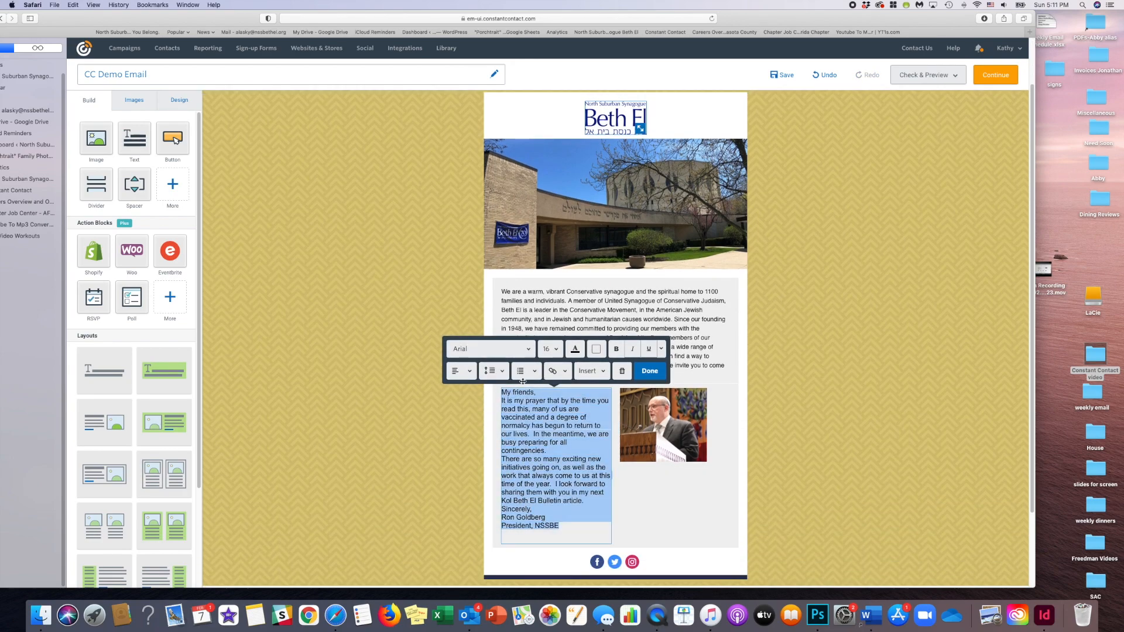
left_click(554, 347)
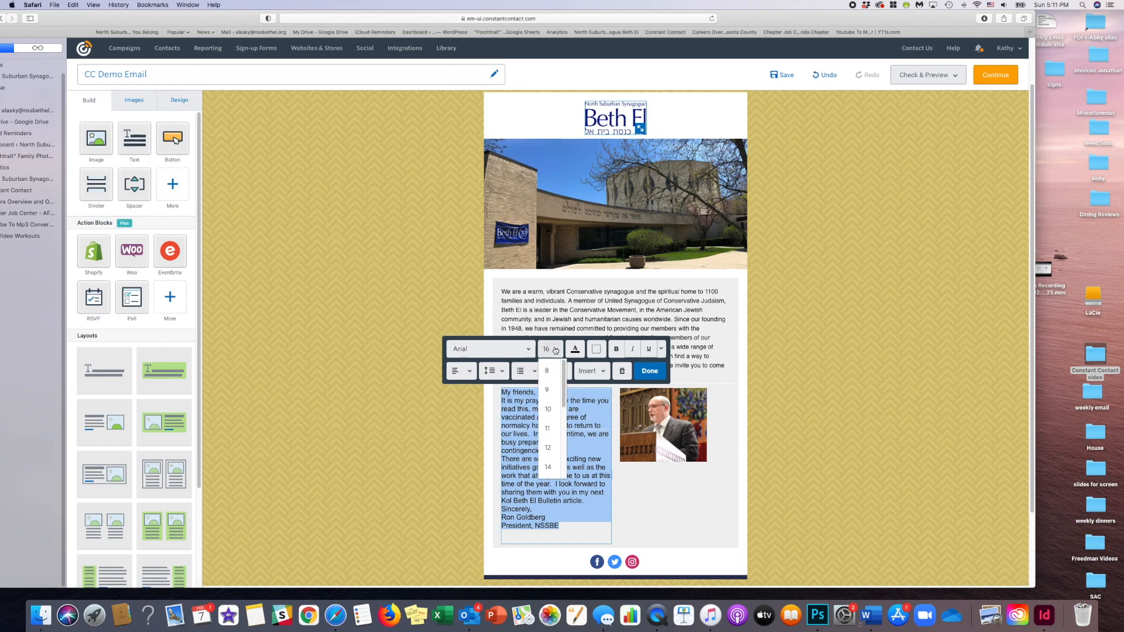
left_click(550, 434)
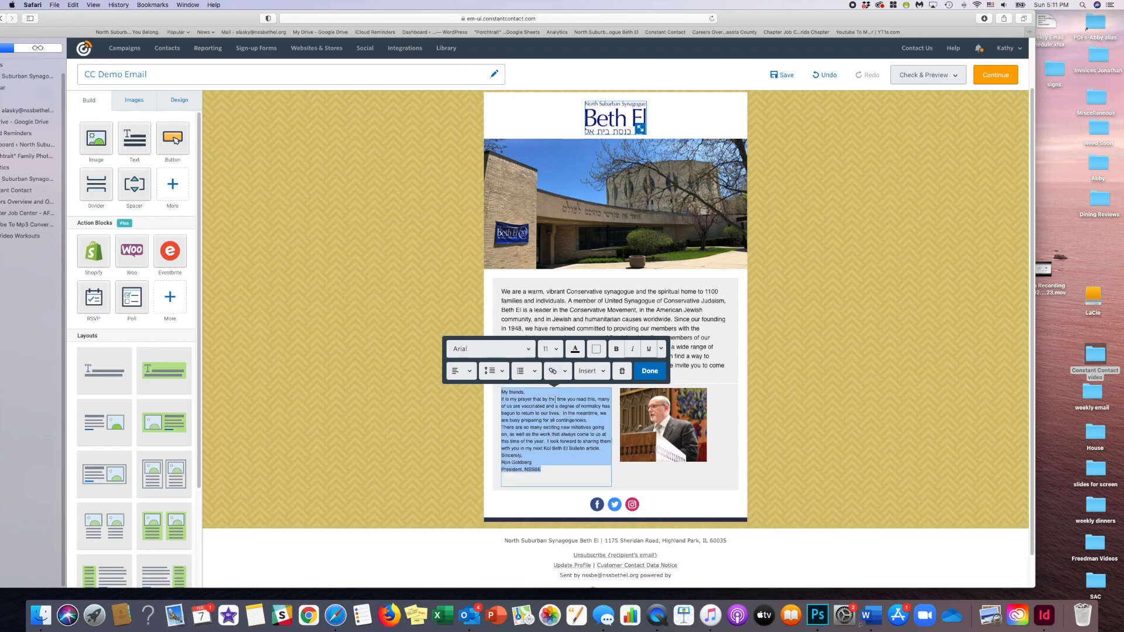
- Tighten the line spacing of the "My friends" letter and widen its column beside the president's photo
left_click(503, 372)
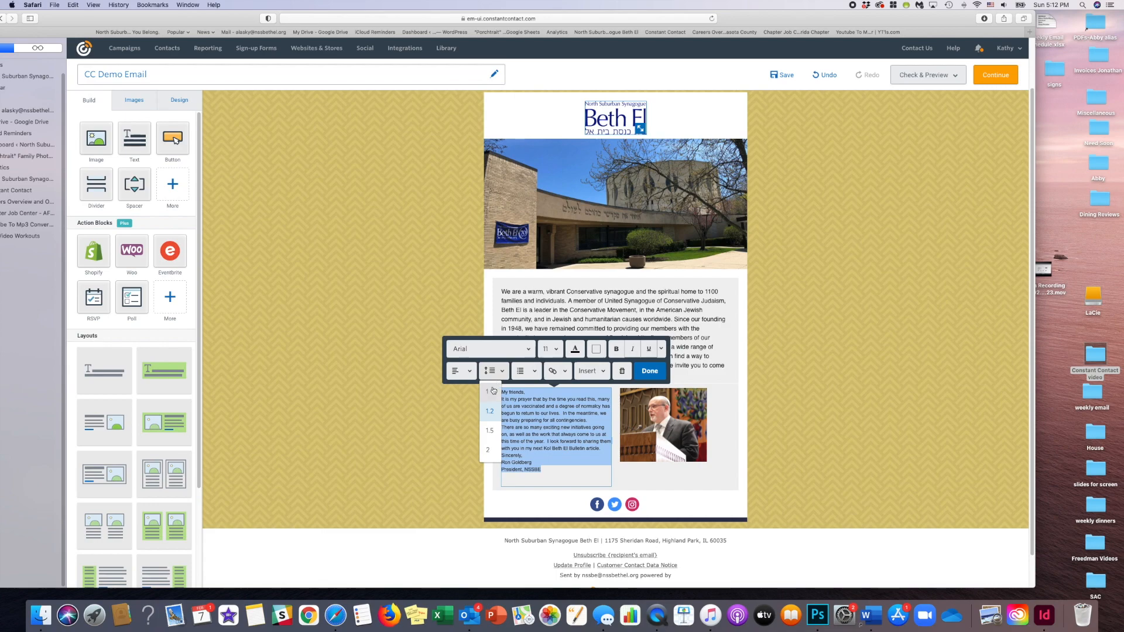
left_click(490, 411)
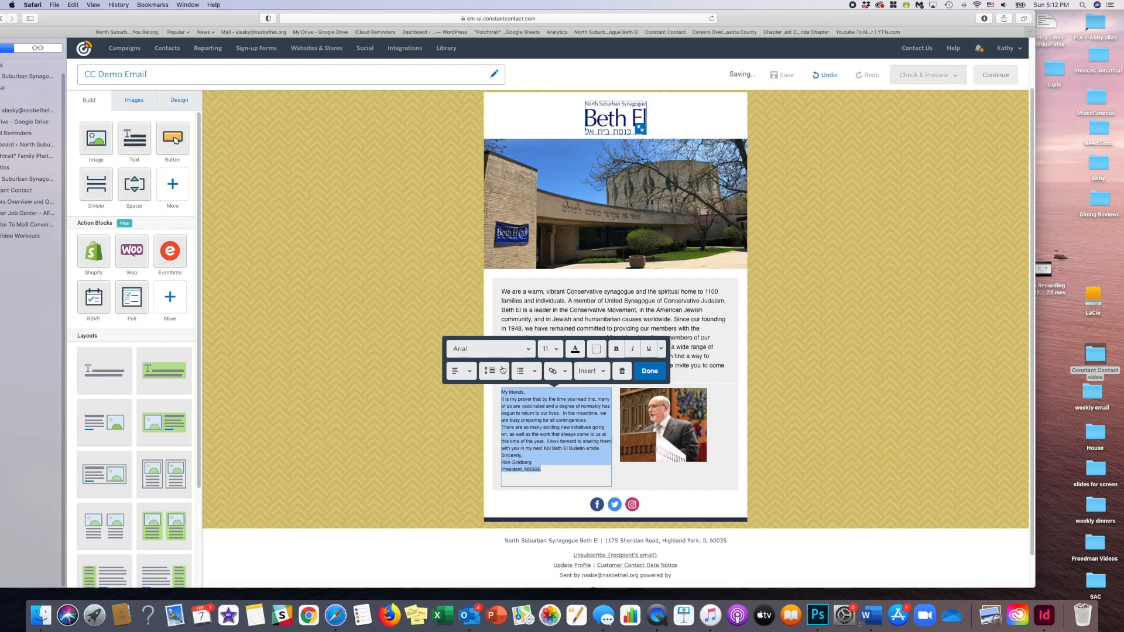
left_click(648, 371)
left_click_drag(616, 431, 630, 431)
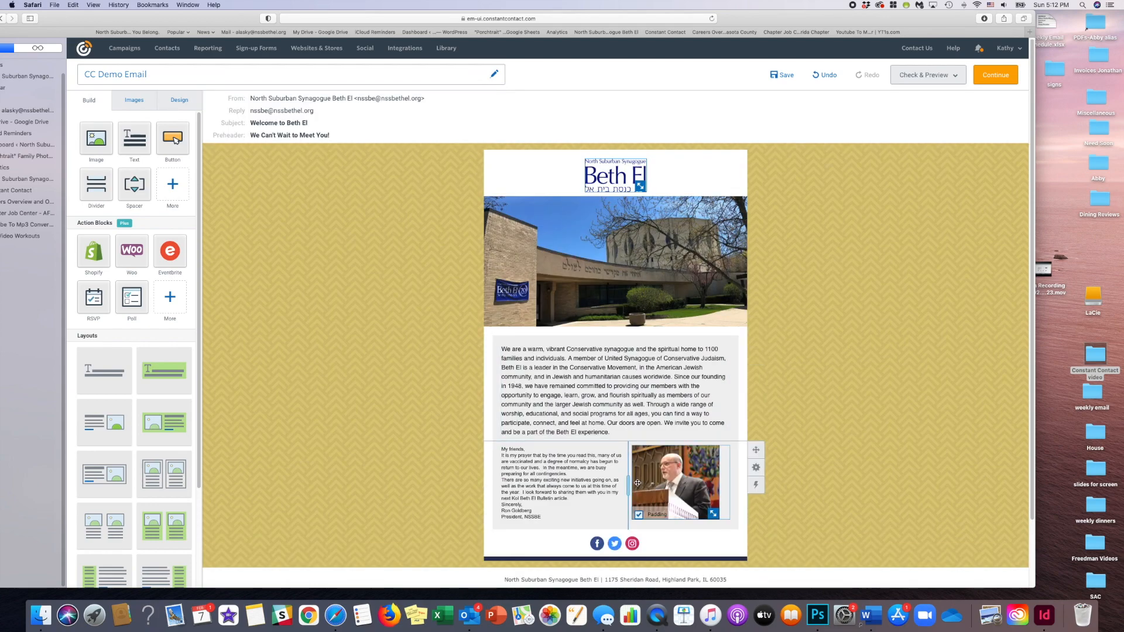
left_click_drag(632, 483, 644, 484)
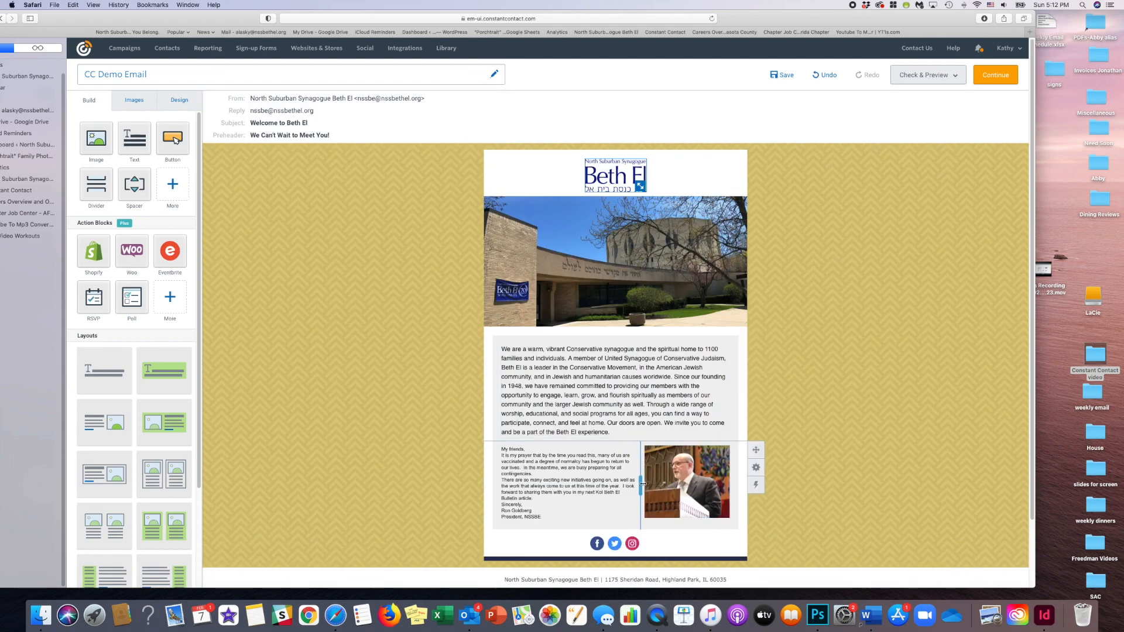
- Color the whole "My friends" letter dark blue and insert a divider between it and the welcome paragraph
scroll(451, 447, "down", 2)
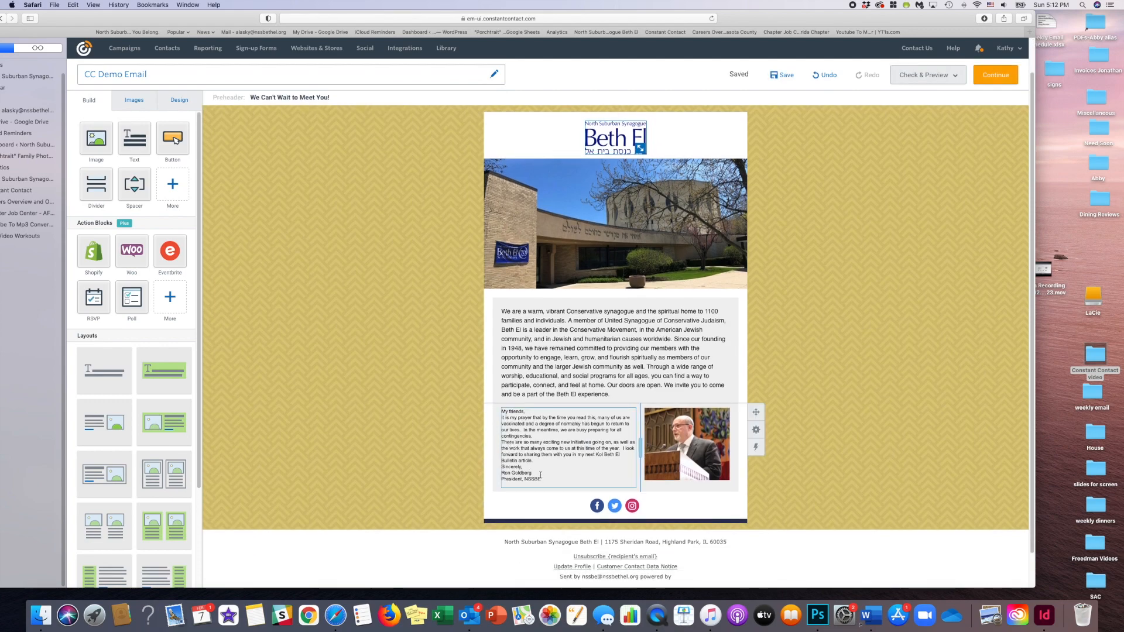
left_click_drag(551, 480, 503, 411)
left_click(588, 370)
left_click(658, 439)
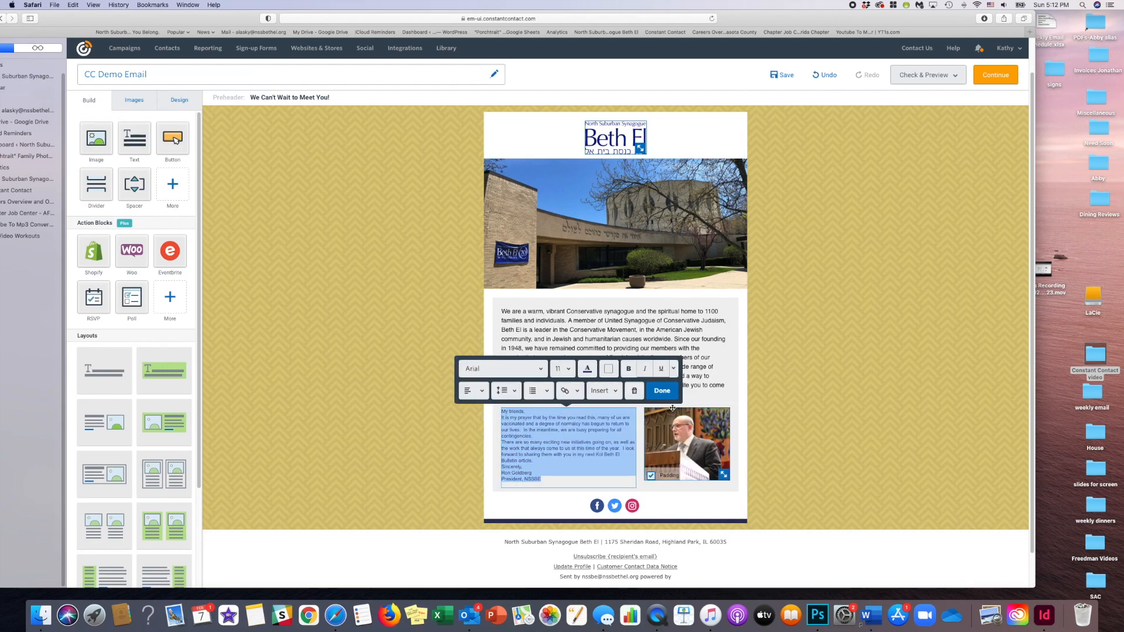
left_click(793, 454)
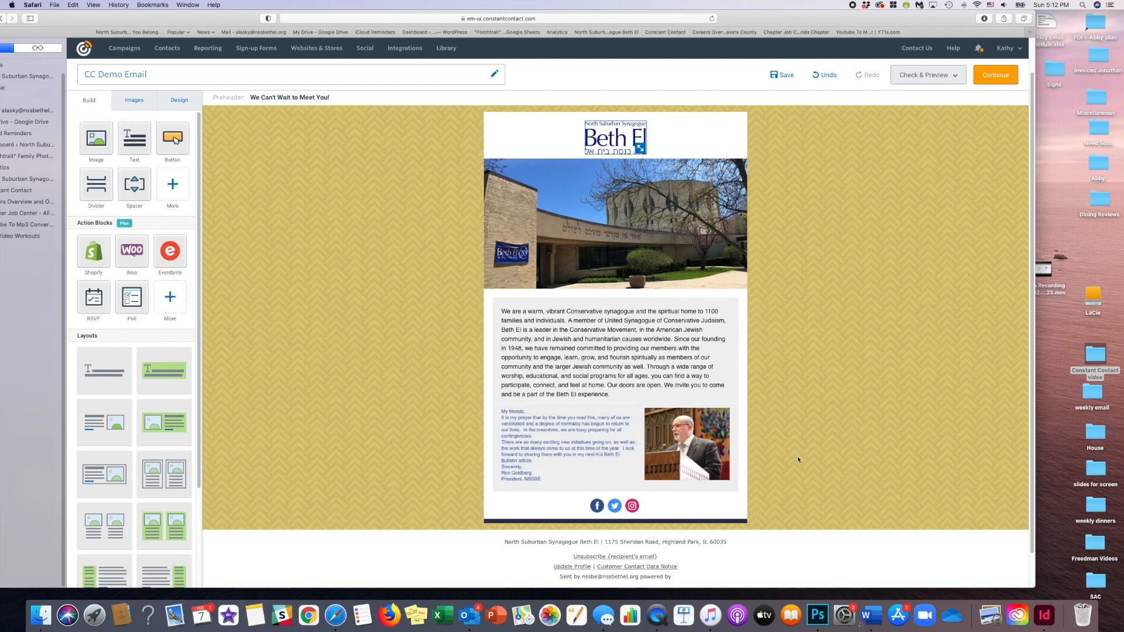
left_click_drag(96, 183, 614, 404)
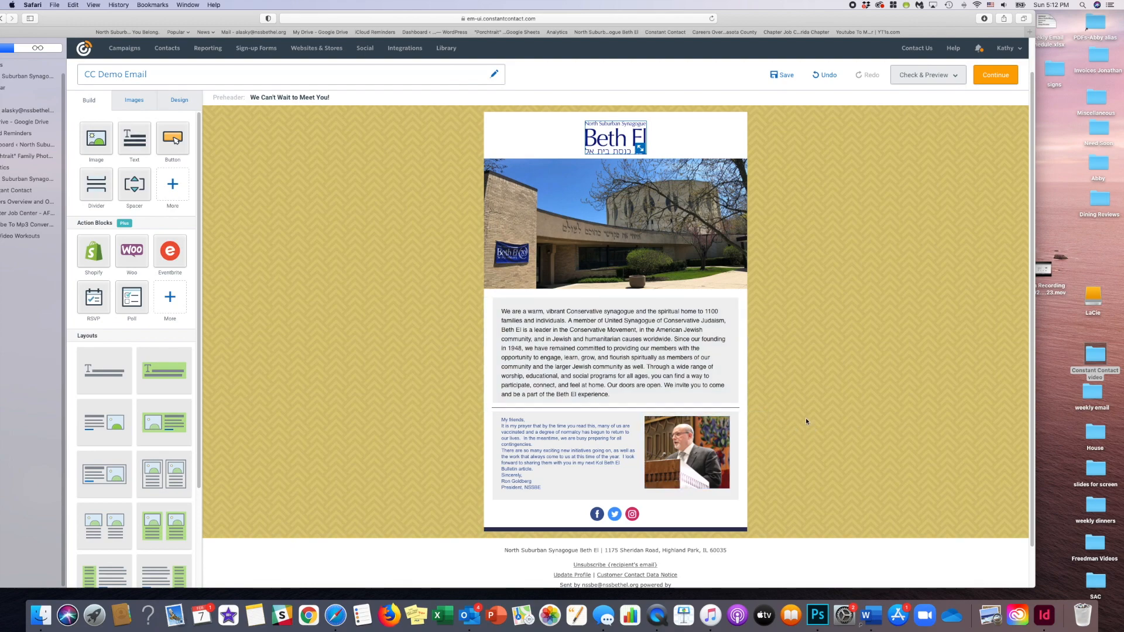
- Fill the background of the welcome paragraph's block with light orange
mouse_move(754, 316)
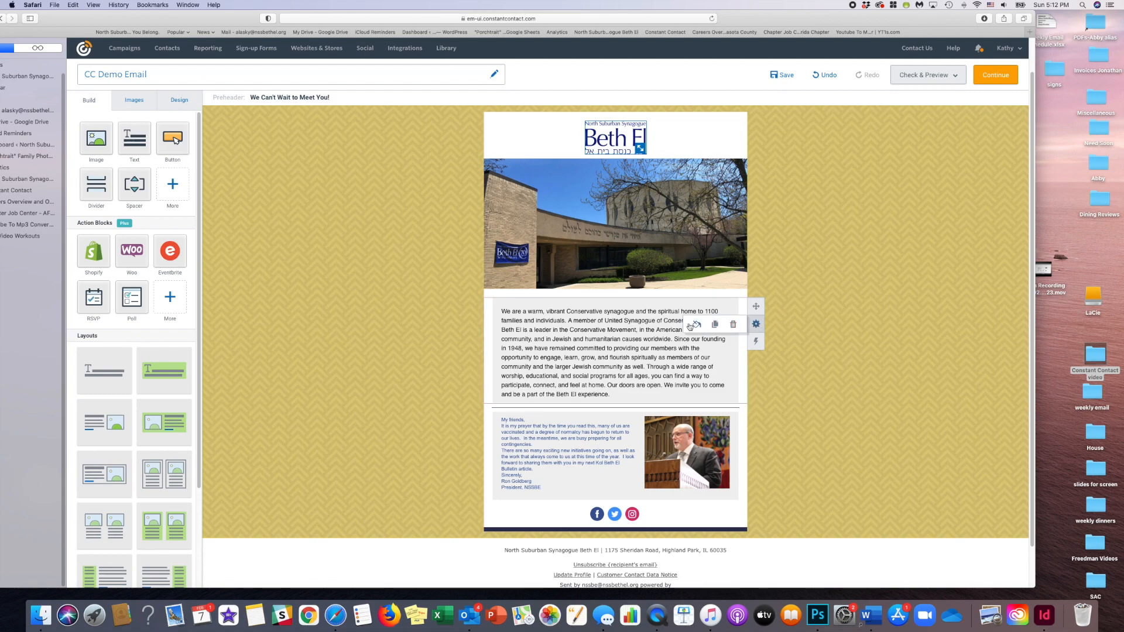
left_click(695, 326)
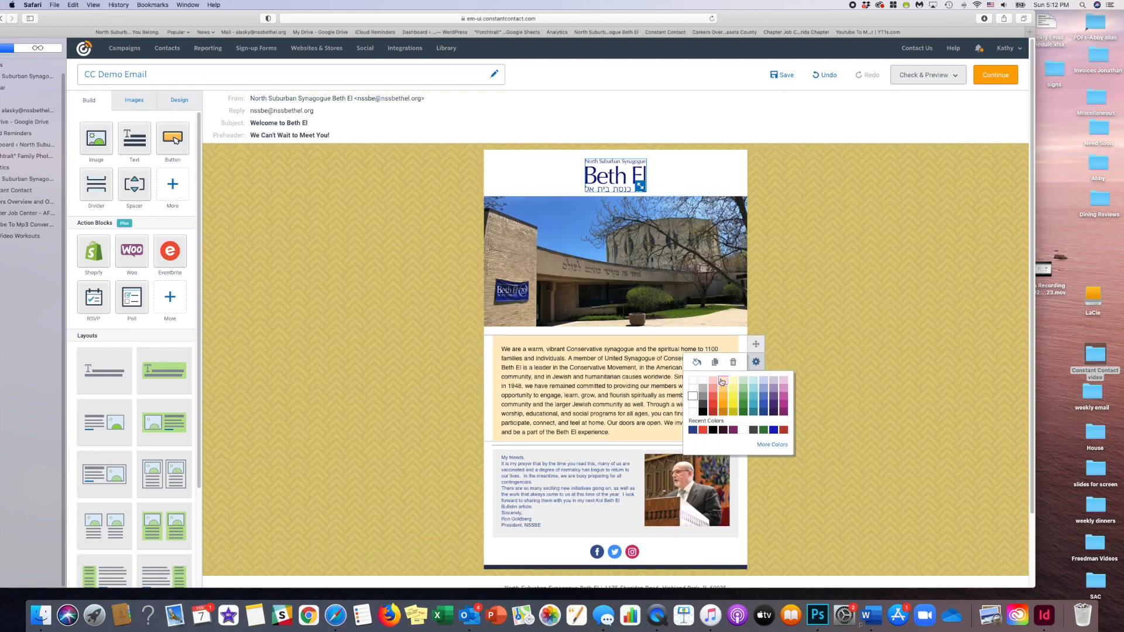
left_click(724, 382)
- Fill the background of the block holding the letter and the president's photo with light blue
scroll(798, 421, "down", 2)
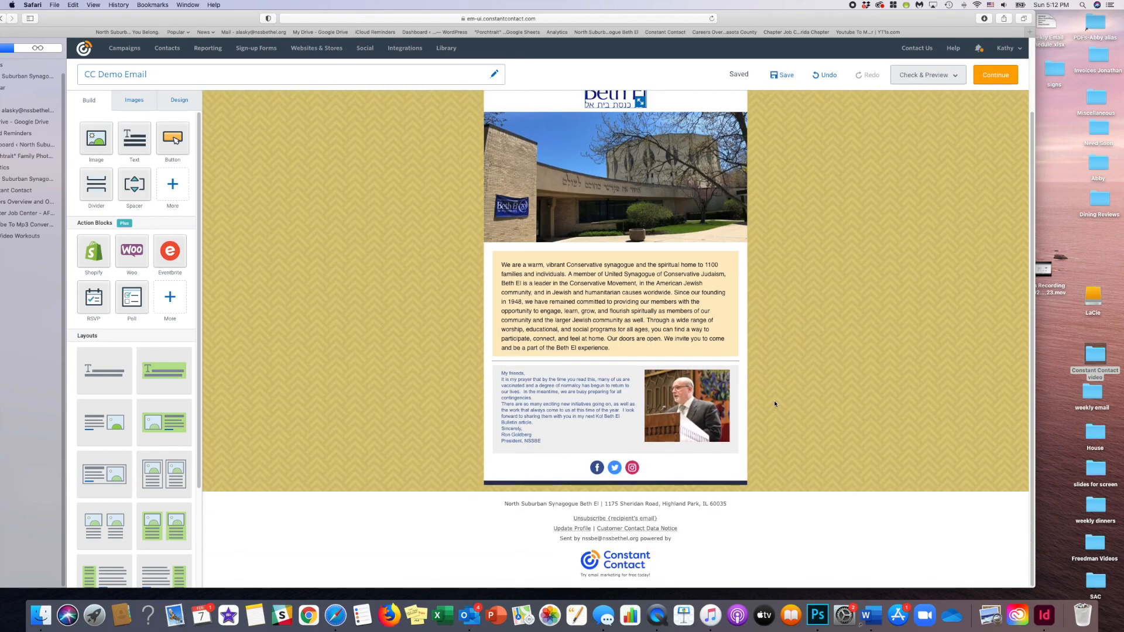
mouse_move(756, 391)
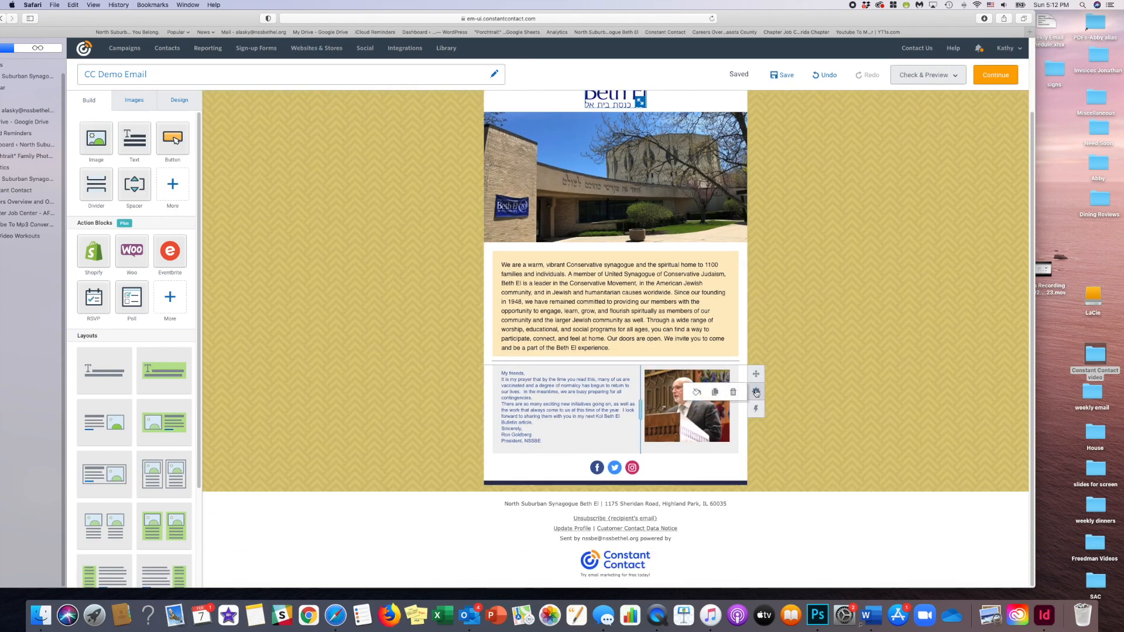
left_click(700, 389)
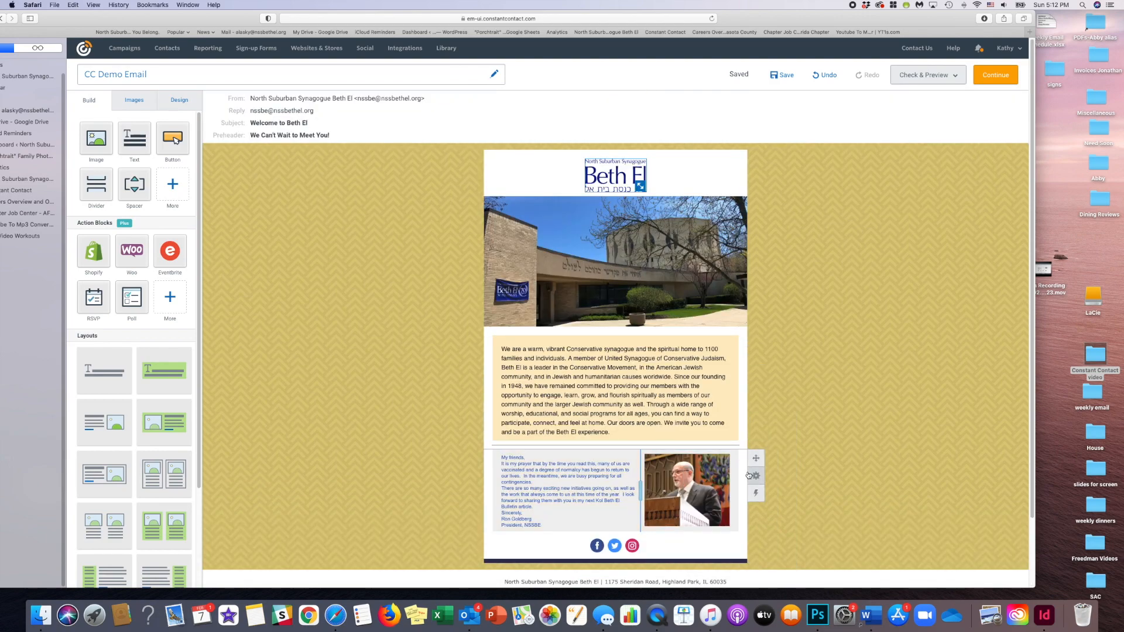
mouse_move(755, 477)
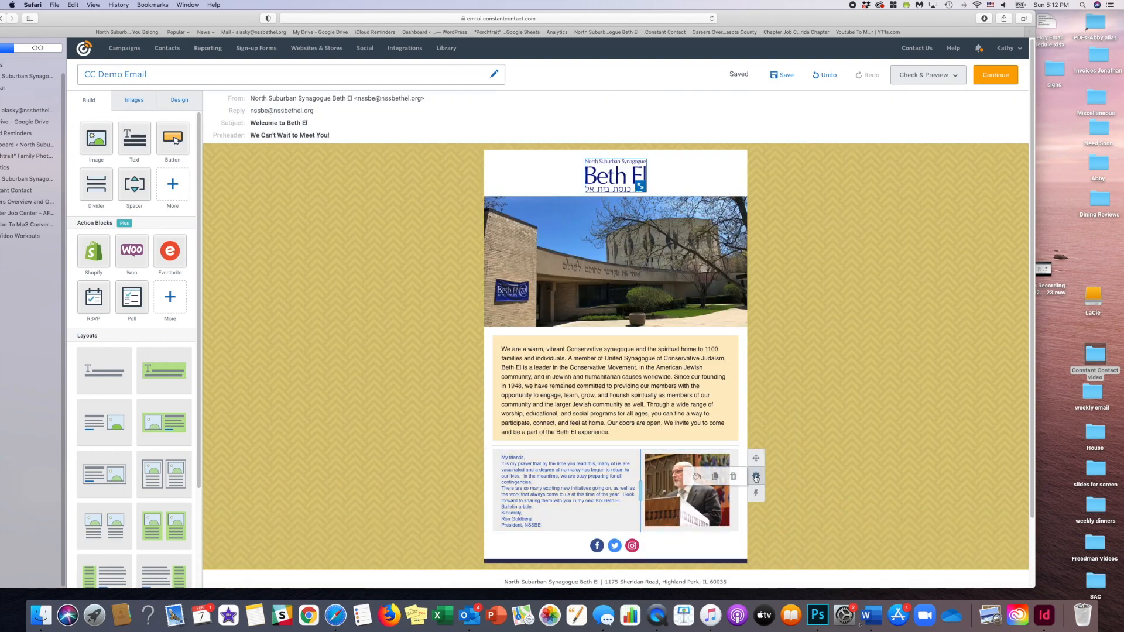
left_click(697, 476)
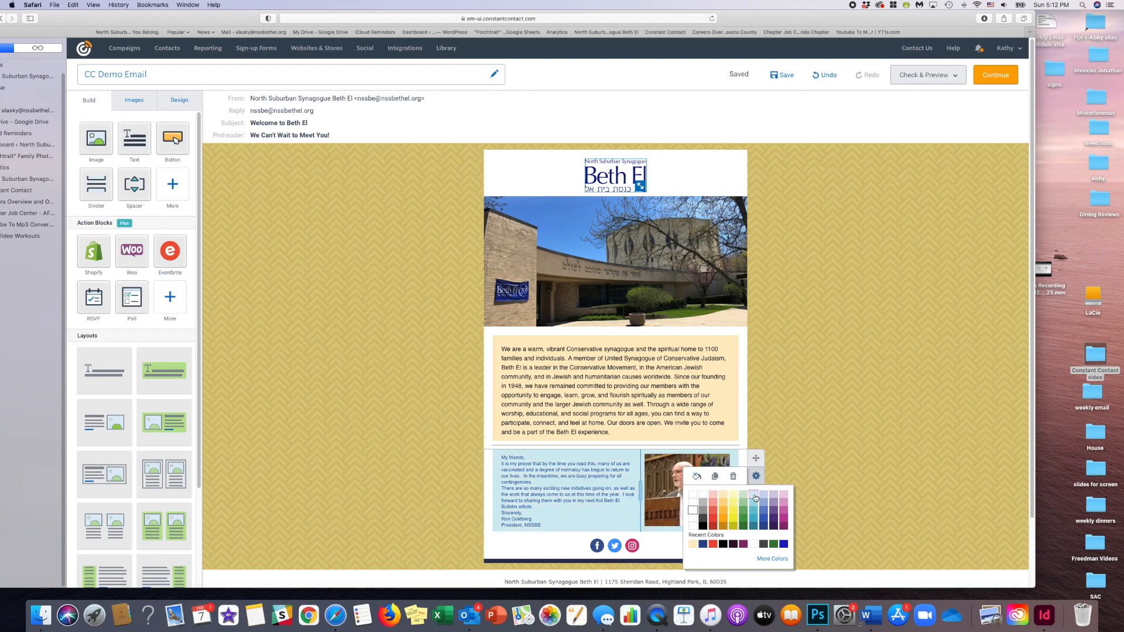
left_click(755, 497)
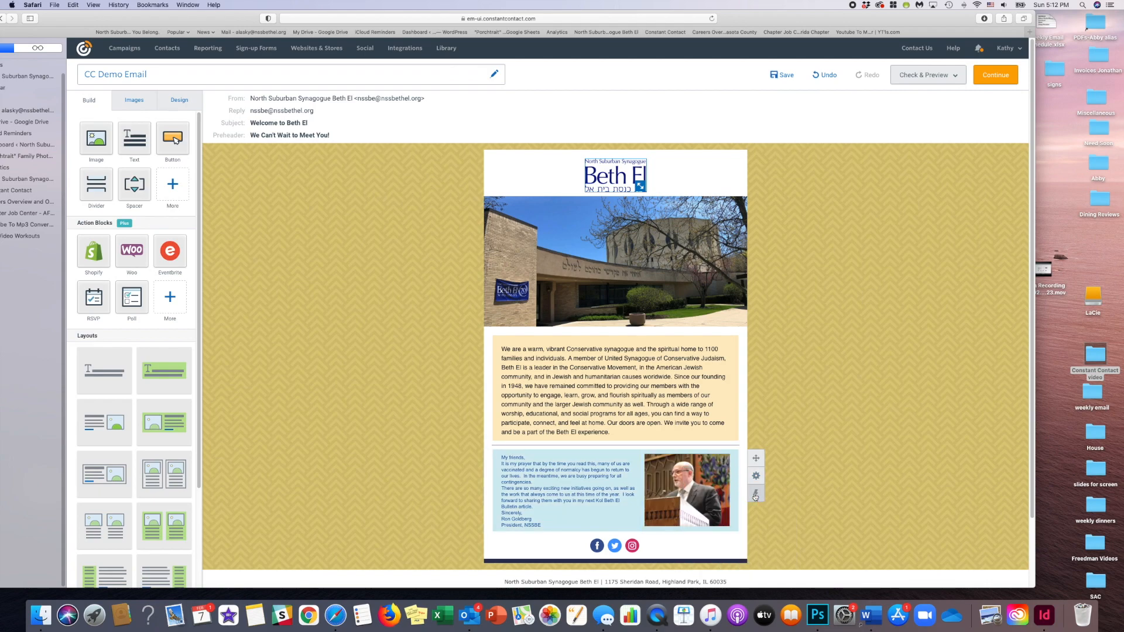
- Add an empty video block between the letter block and the social media icons
scroll(810, 477, "down", 2)
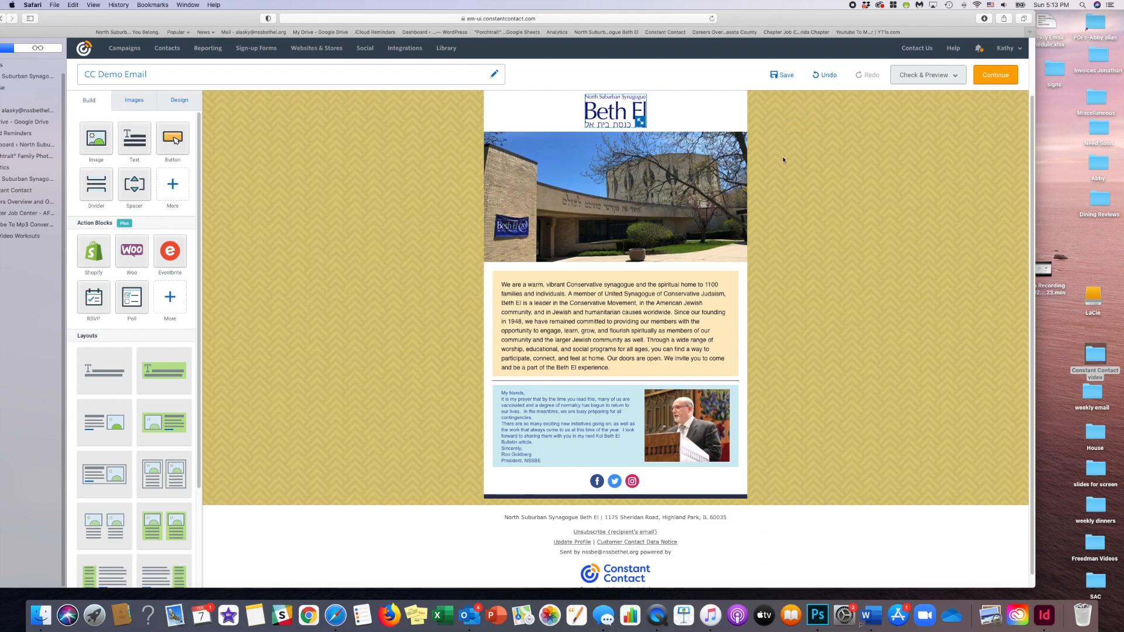
scroll(783, 159, "down", 1)
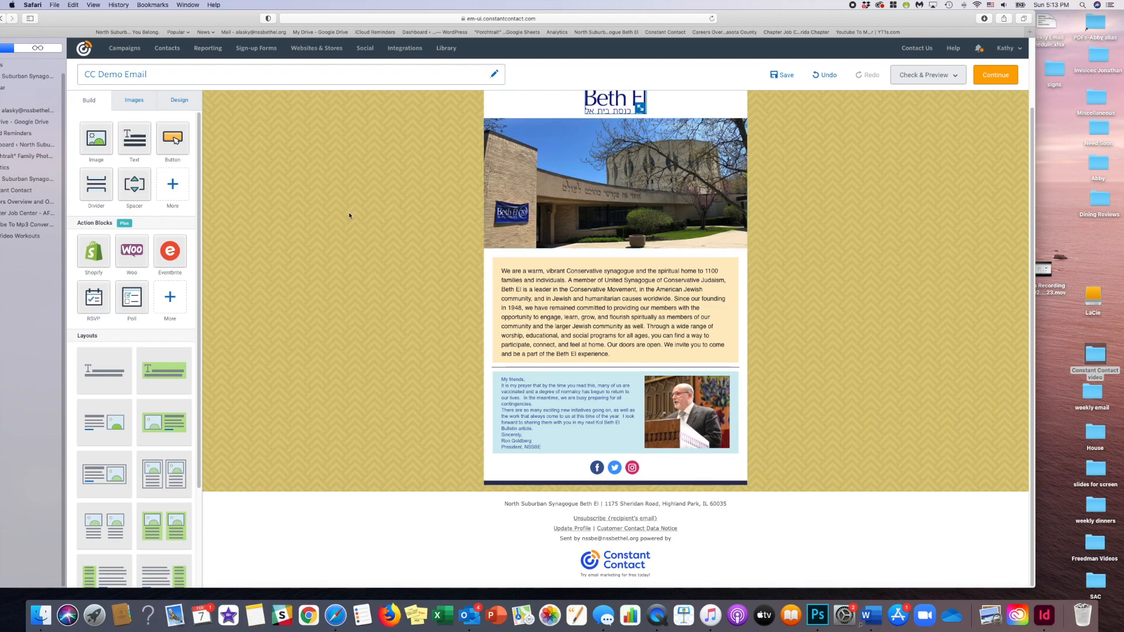
left_click(176, 188)
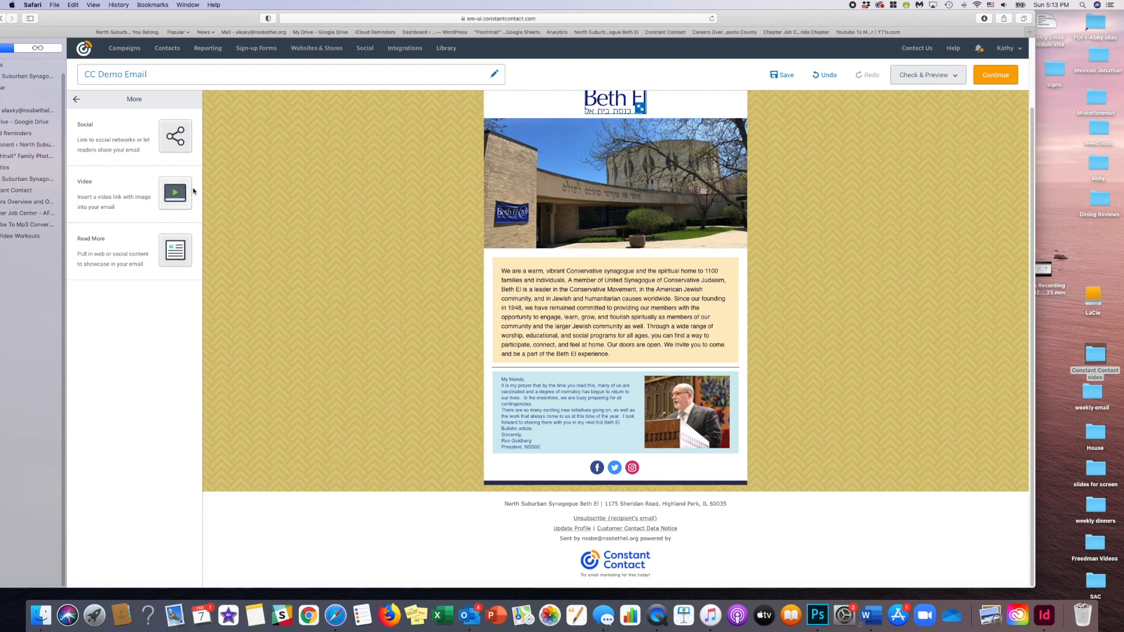
left_click_drag(188, 200, 561, 460)
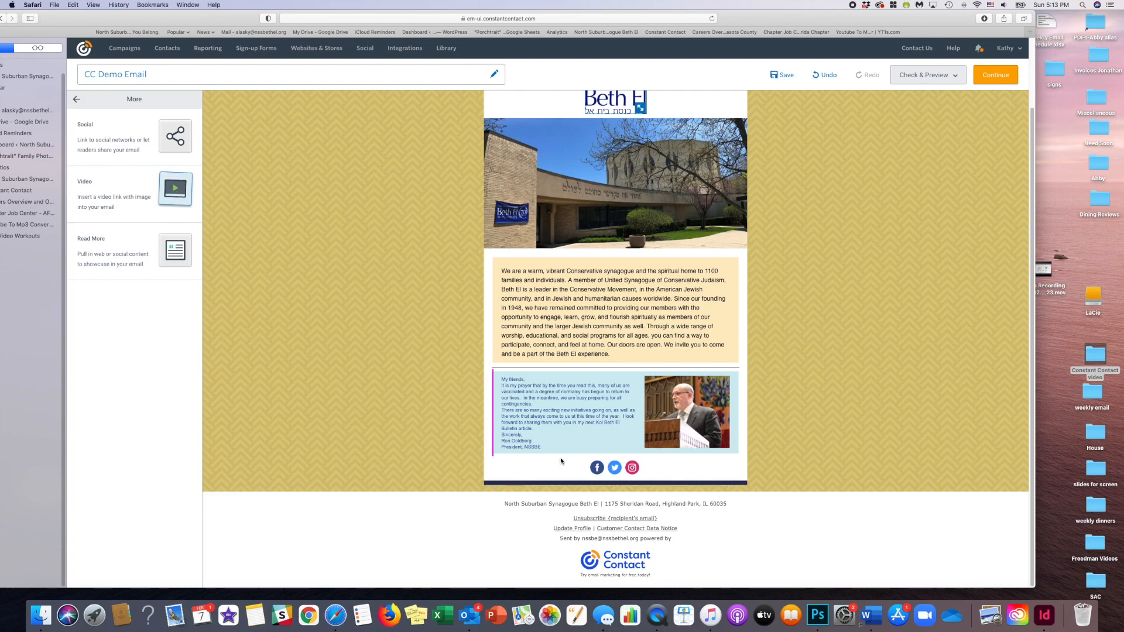
left_click_drag(301, 285, 550, 455)
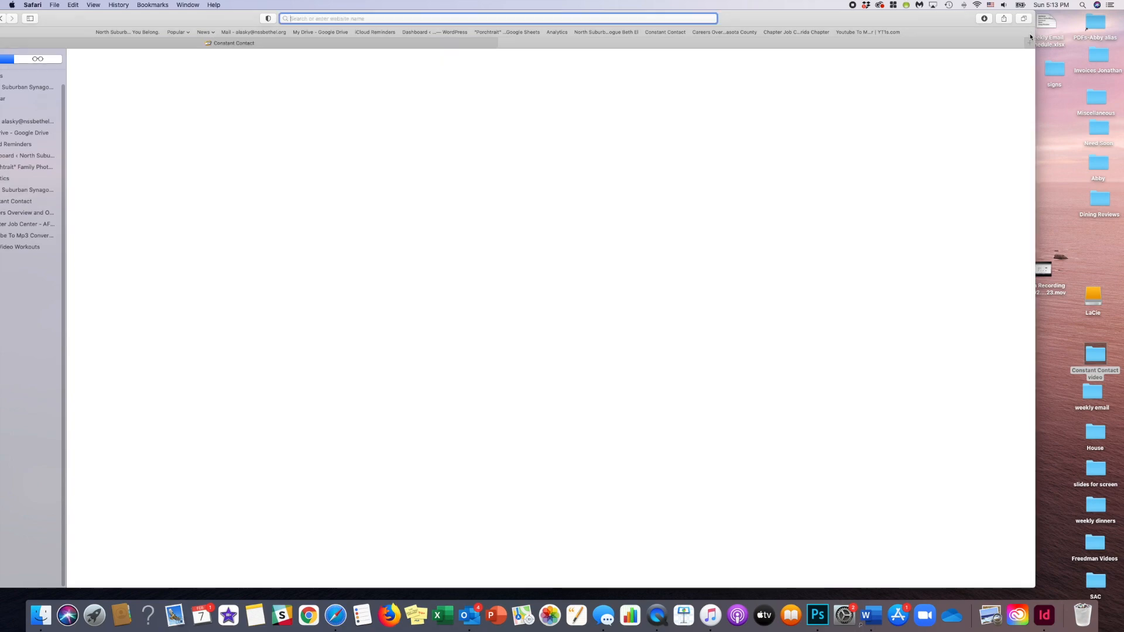
- Open the North Suburban Synagogue Beth El website in a new browser tab and go from it to the synagogue's YouTube channel
left_click(1029, 33)
left_click(363, 32)
left_click_drag(98, 29, 186, 19)
left_click(114, 87)
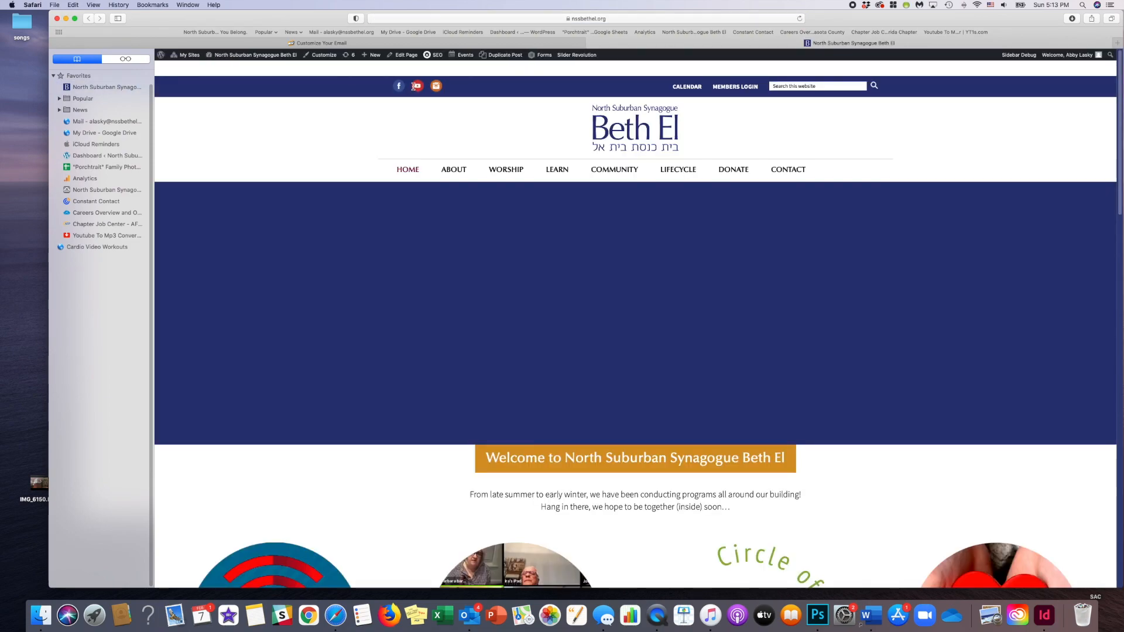
left_click(547, 185)
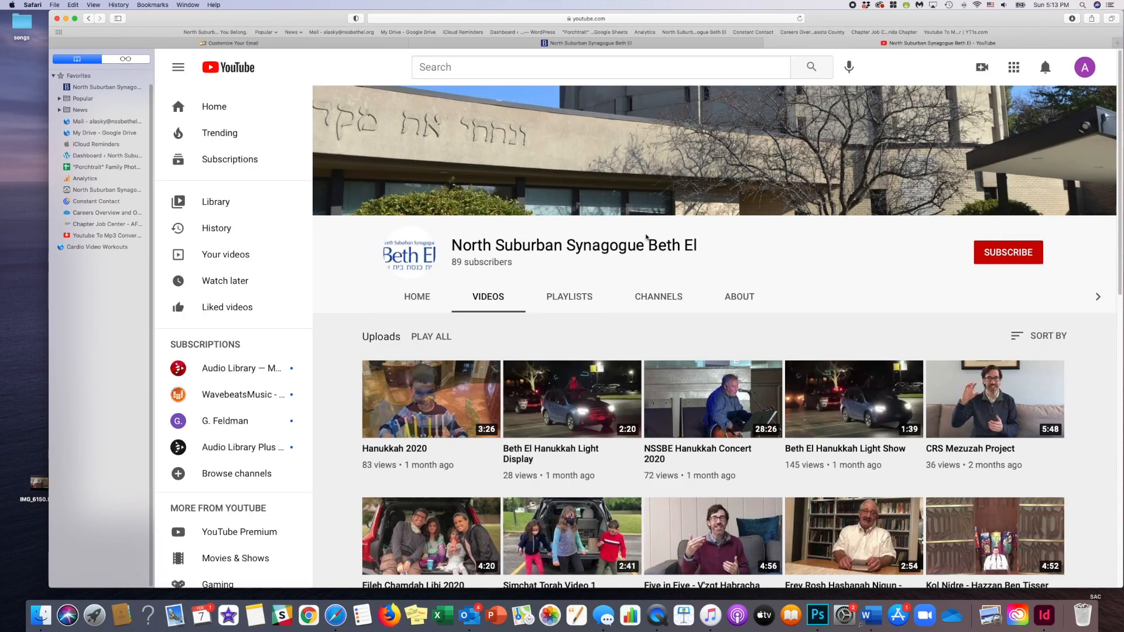
- Open the "Eileh Chamdah Libi 2020" video from the channel's uploads and copy its web address
scroll(646, 236, "down", 2)
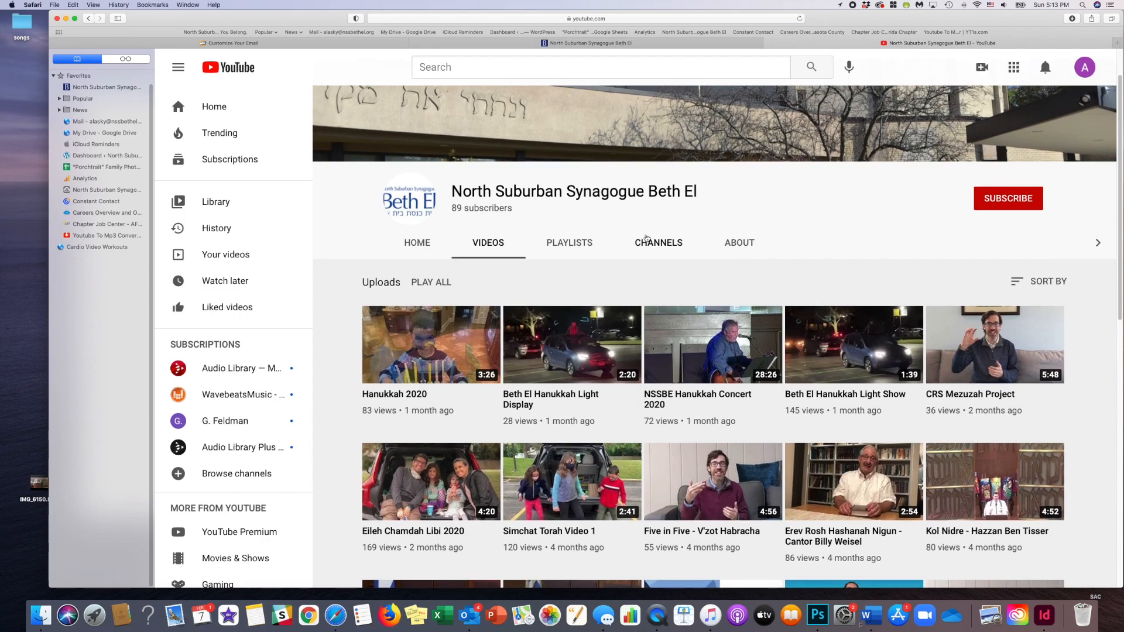
scroll(647, 239, "down", 1)
scroll(647, 239, "down", 1)
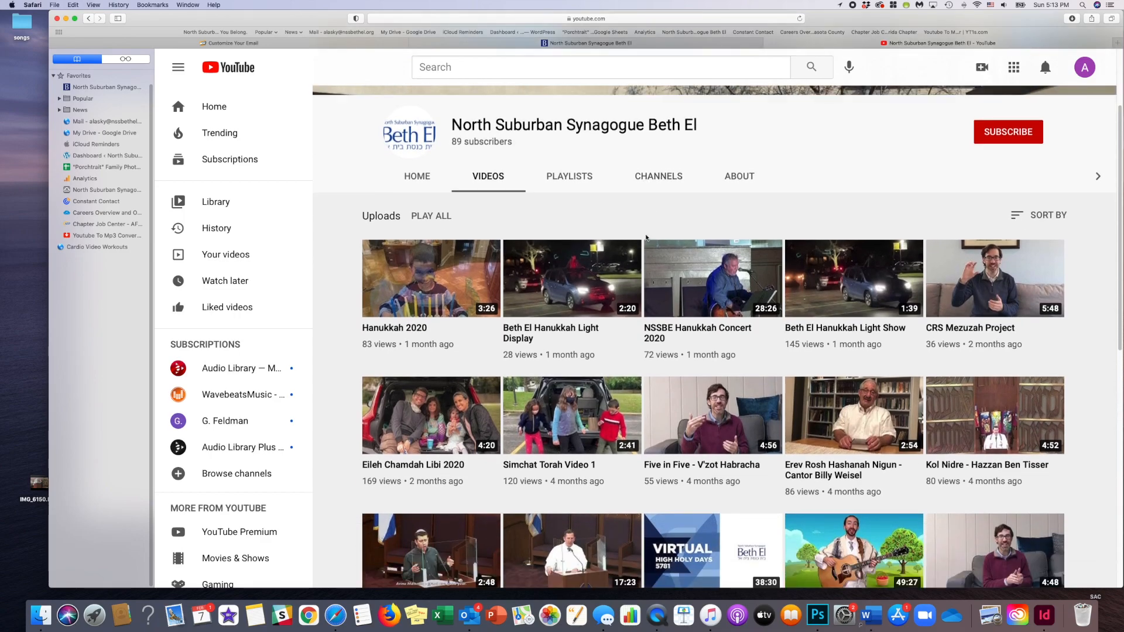
scroll(647, 239, "down", 2)
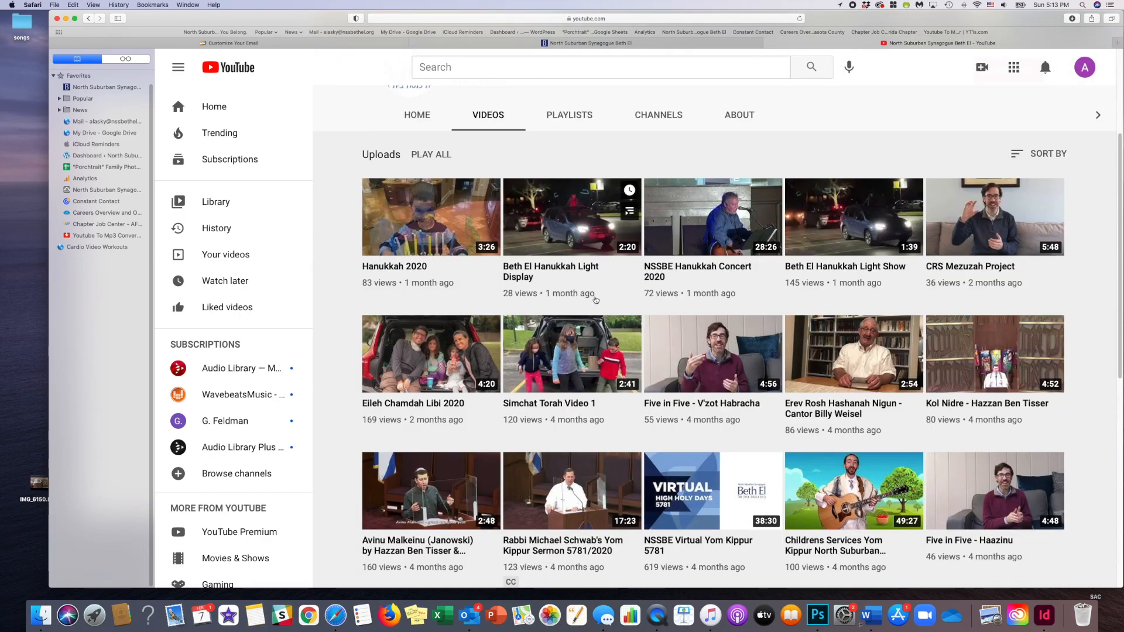
left_click(465, 383)
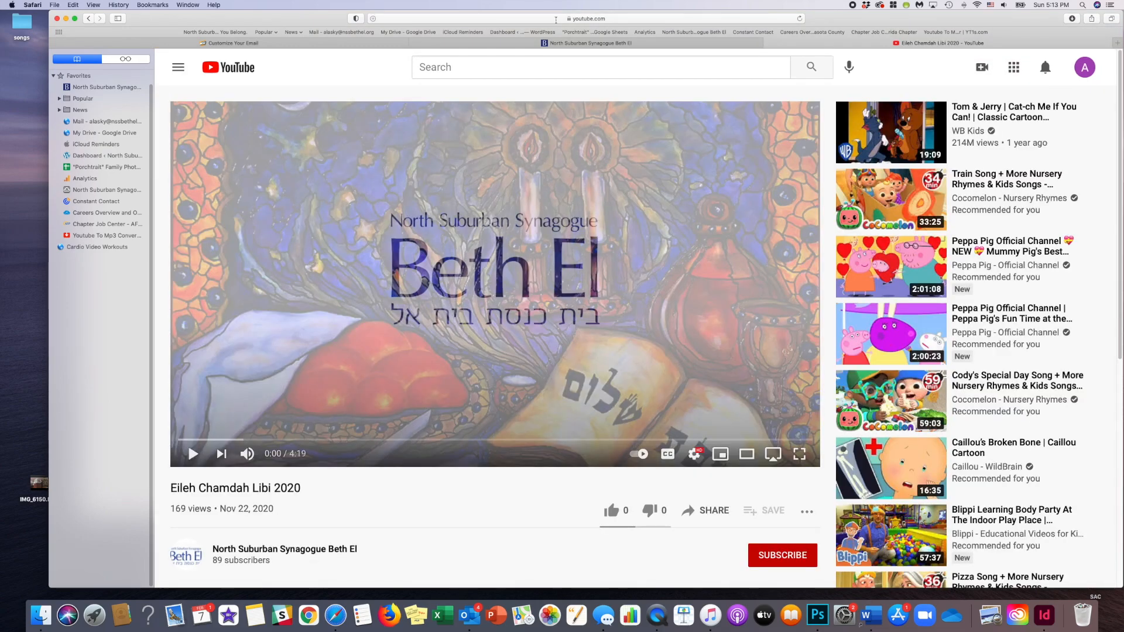
left_click(555, 19)
key("super+c")
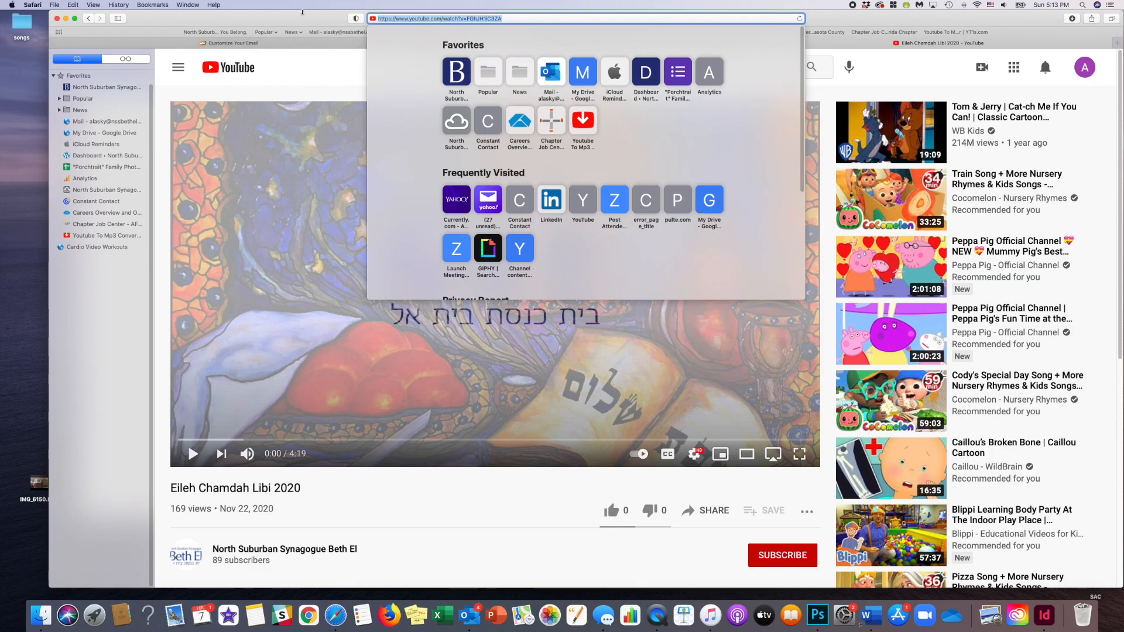
left_click_drag(875, 24, 856, 58)
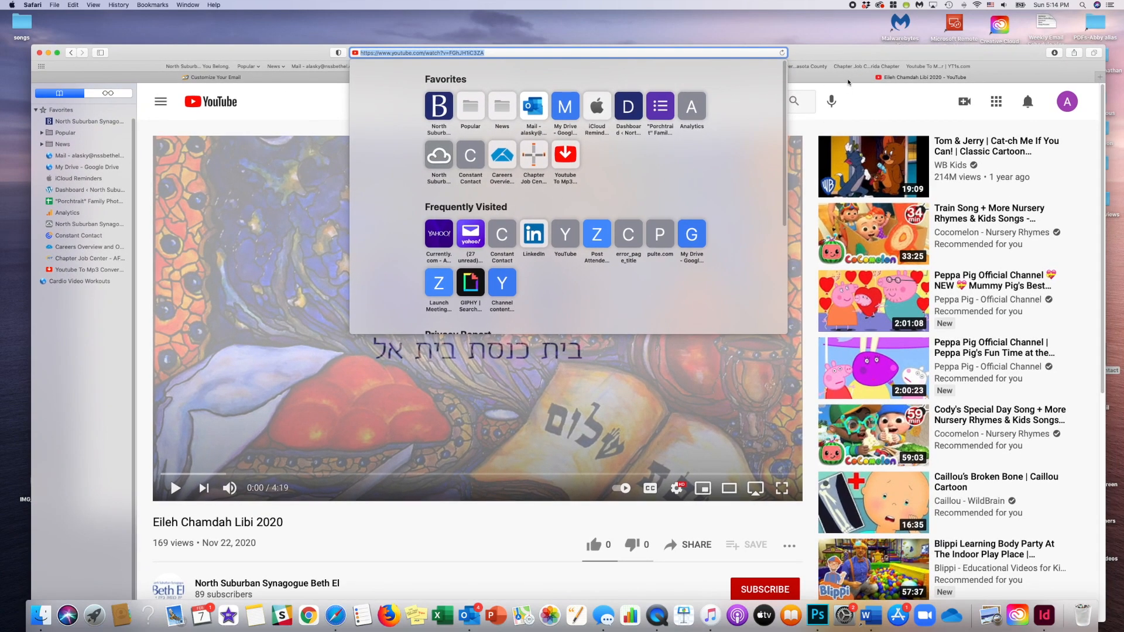
left_click(848, 81)
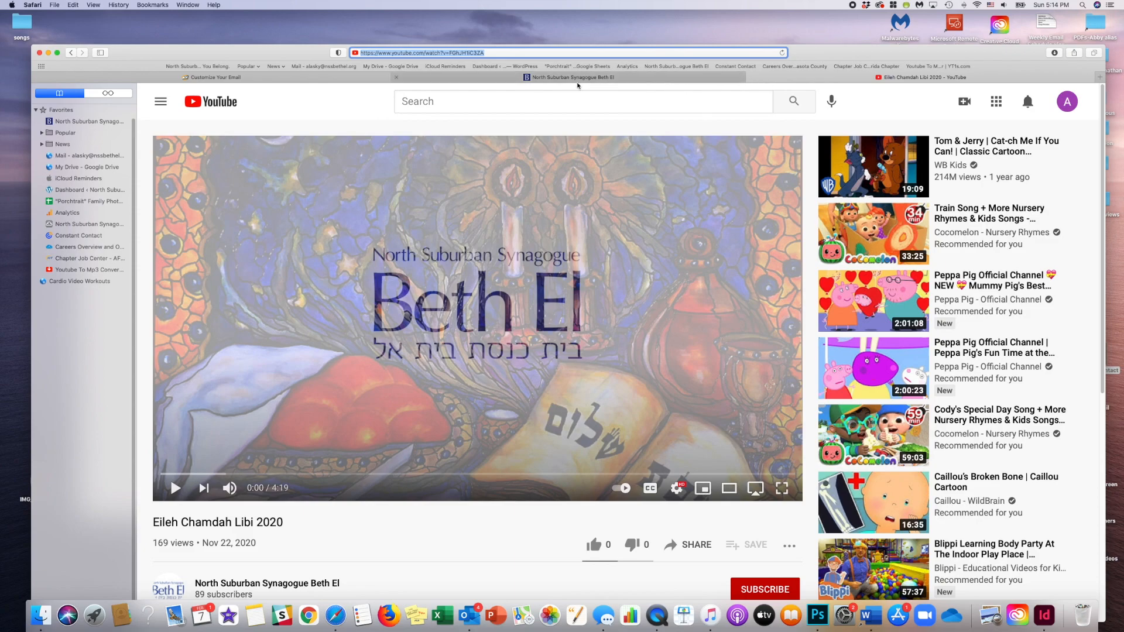
- Return to the email and insert the video into the empty video block using the copied YouTube address
left_click(353, 80)
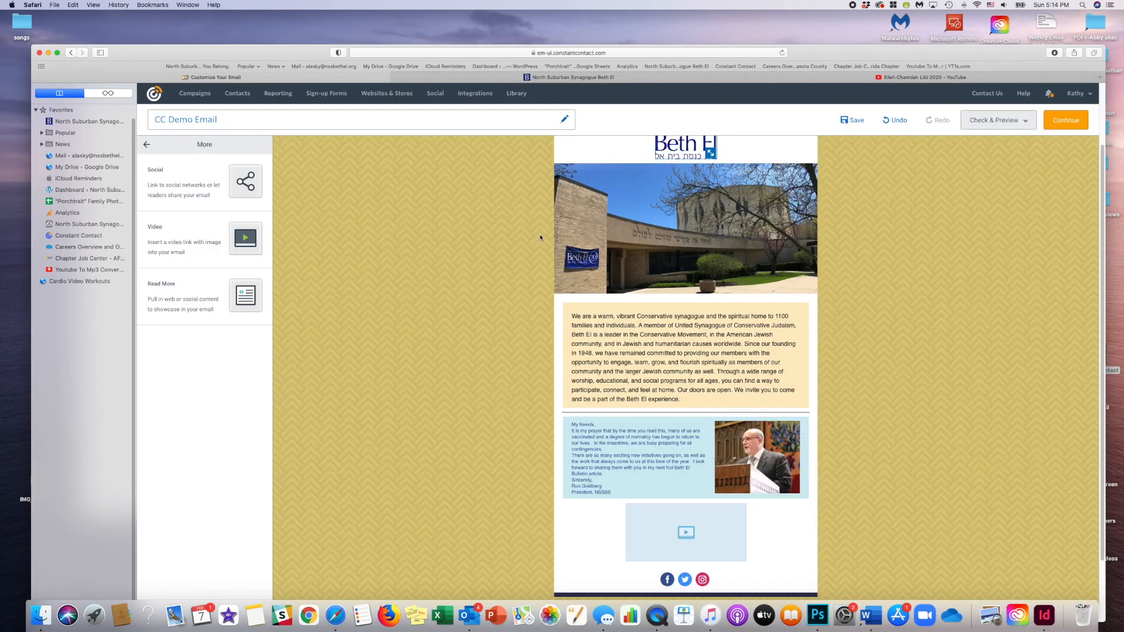
left_click(717, 523)
left_click(643, 487)
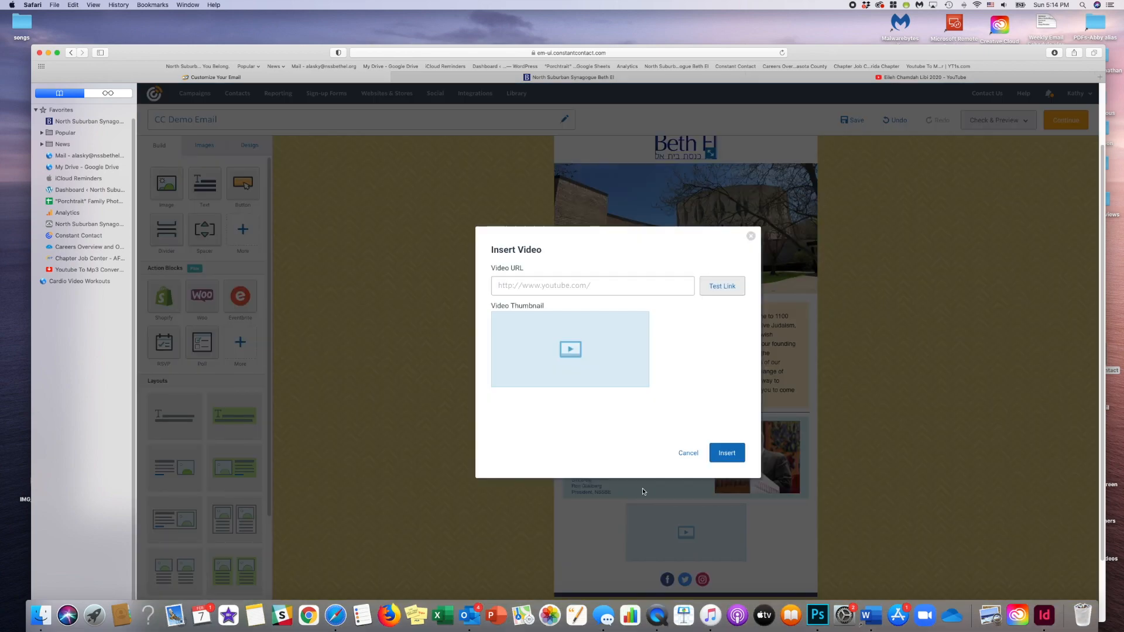
left_click(523, 285)
key("super+v")
left_click(727, 454)
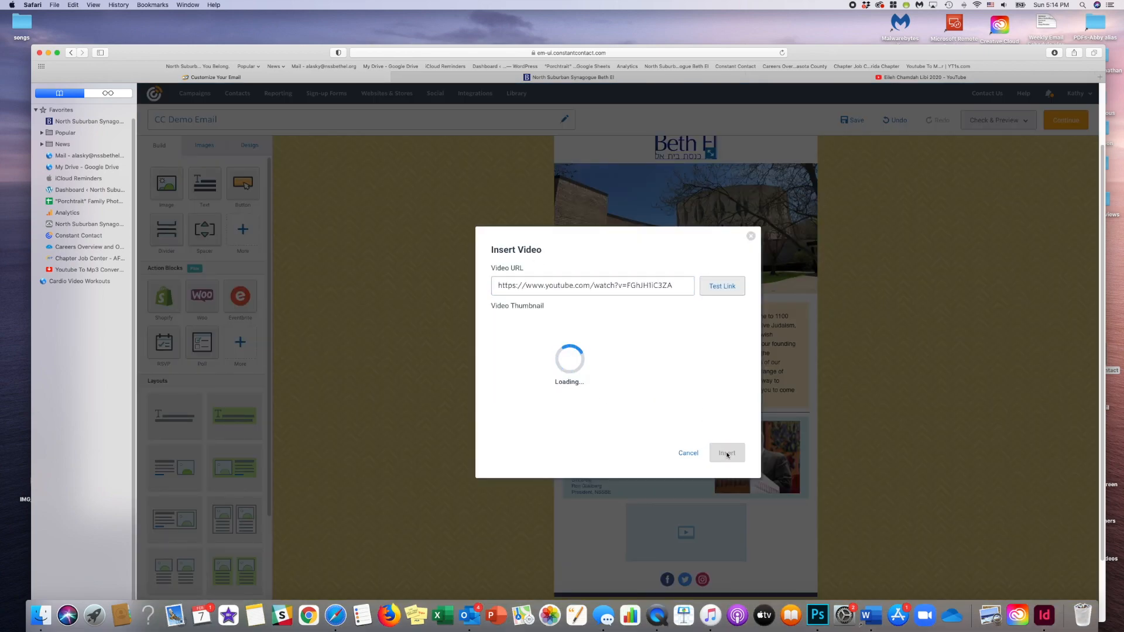
left_click(726, 455)
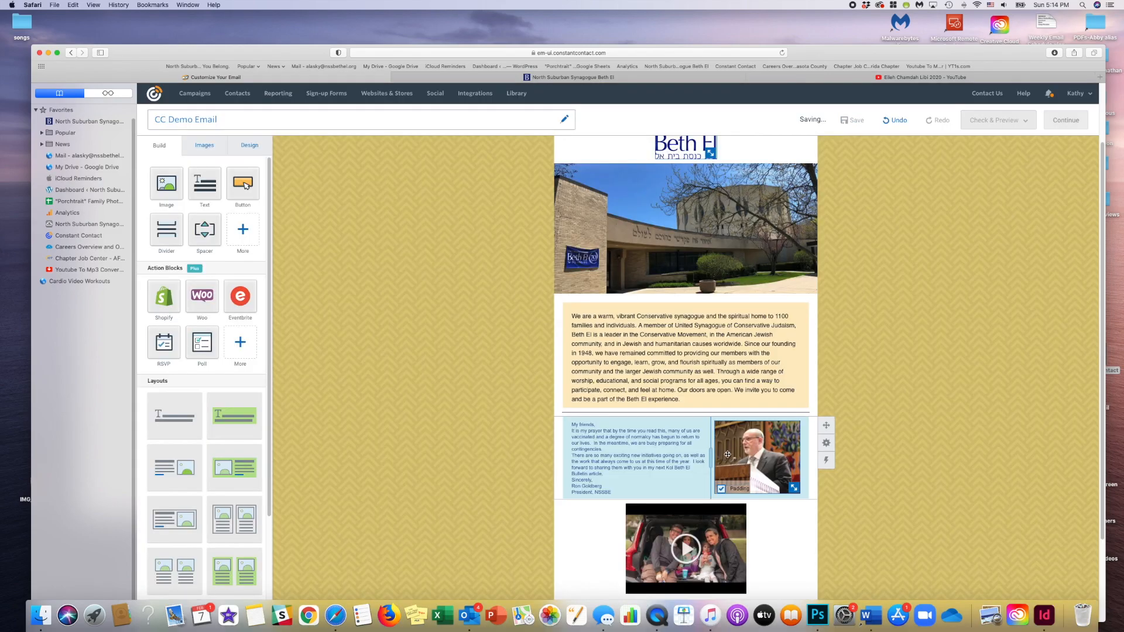
- Add a text block below the video and move it beside the video, on its right, to form a two-column row
scroll(843, 477, "down", 3)
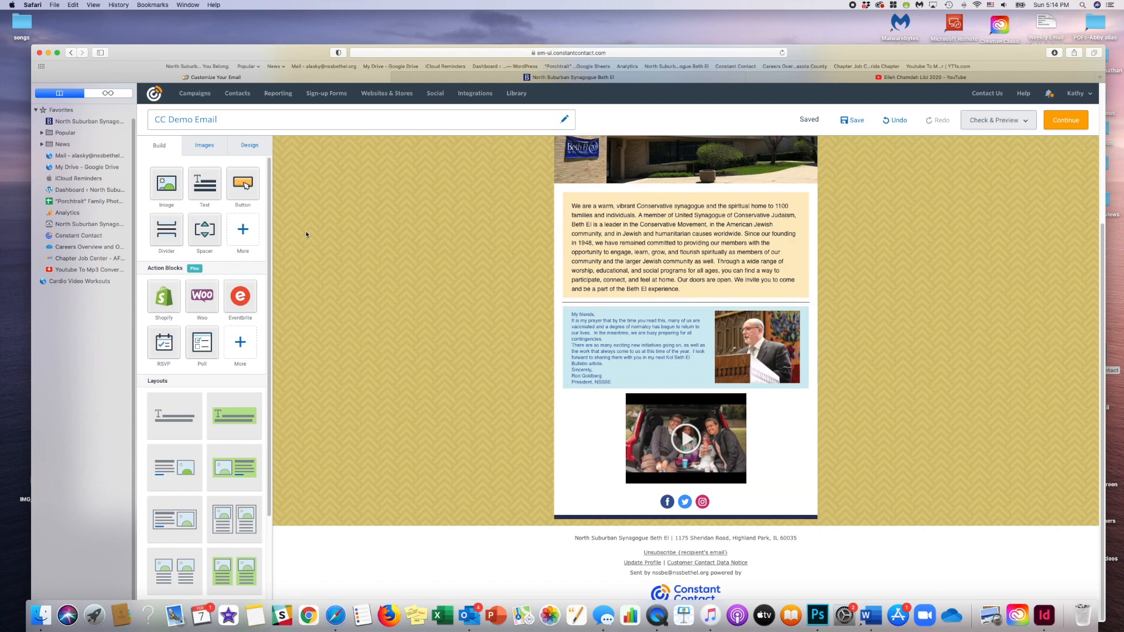
left_click_drag(205, 183, 759, 483)
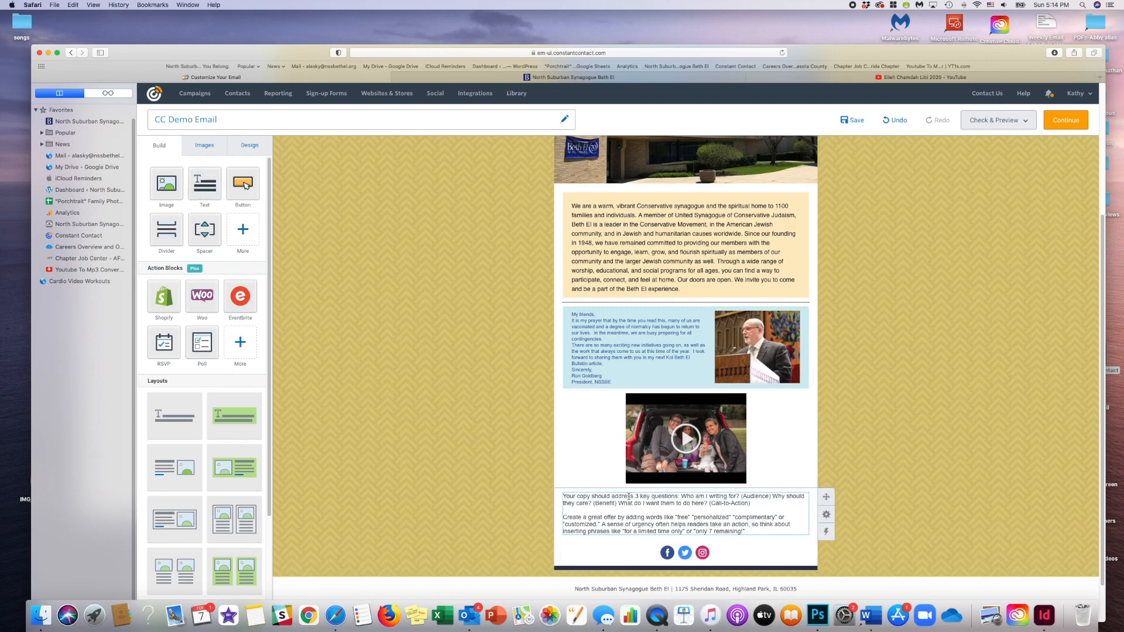
left_click_drag(630, 491, 771, 404)
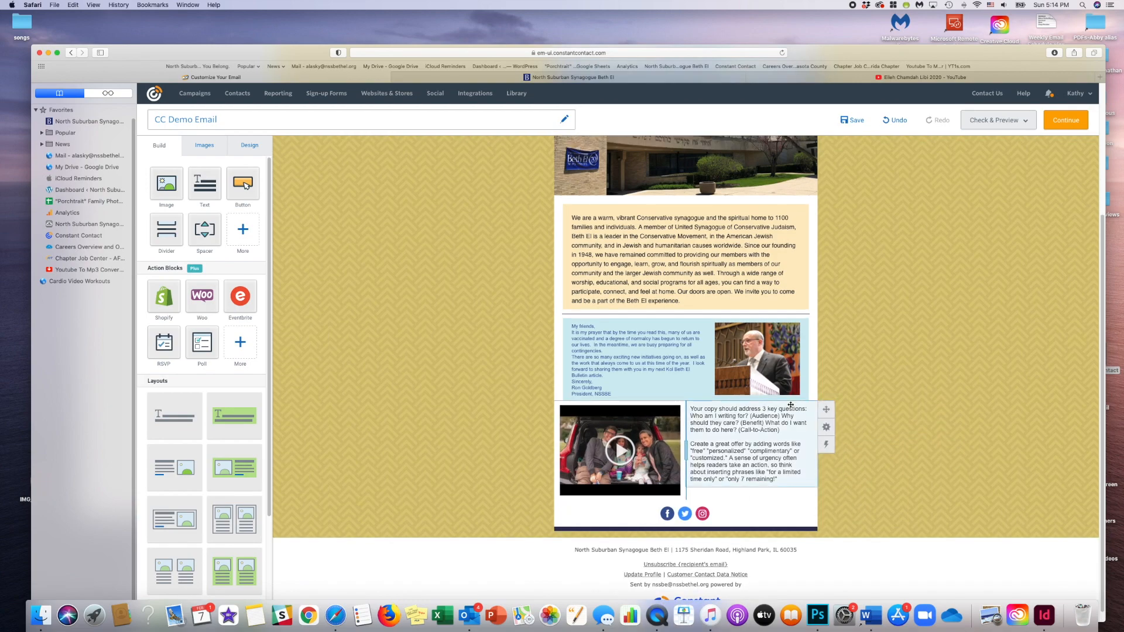
- Fill the background of the video and text row with light purple
left_click(826, 428)
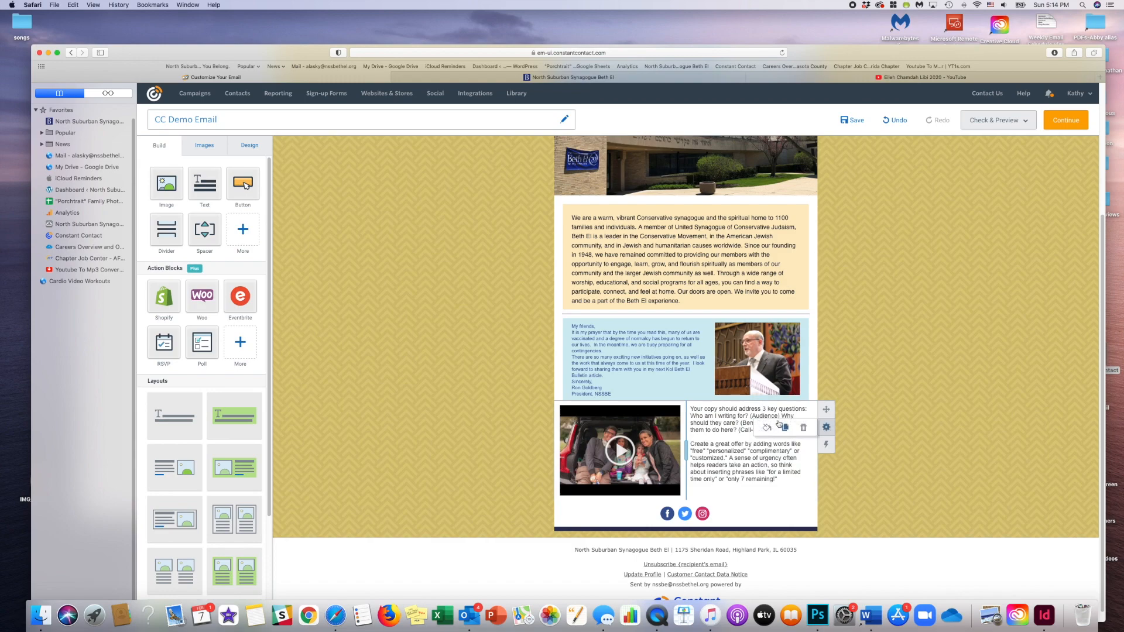
left_click(767, 428)
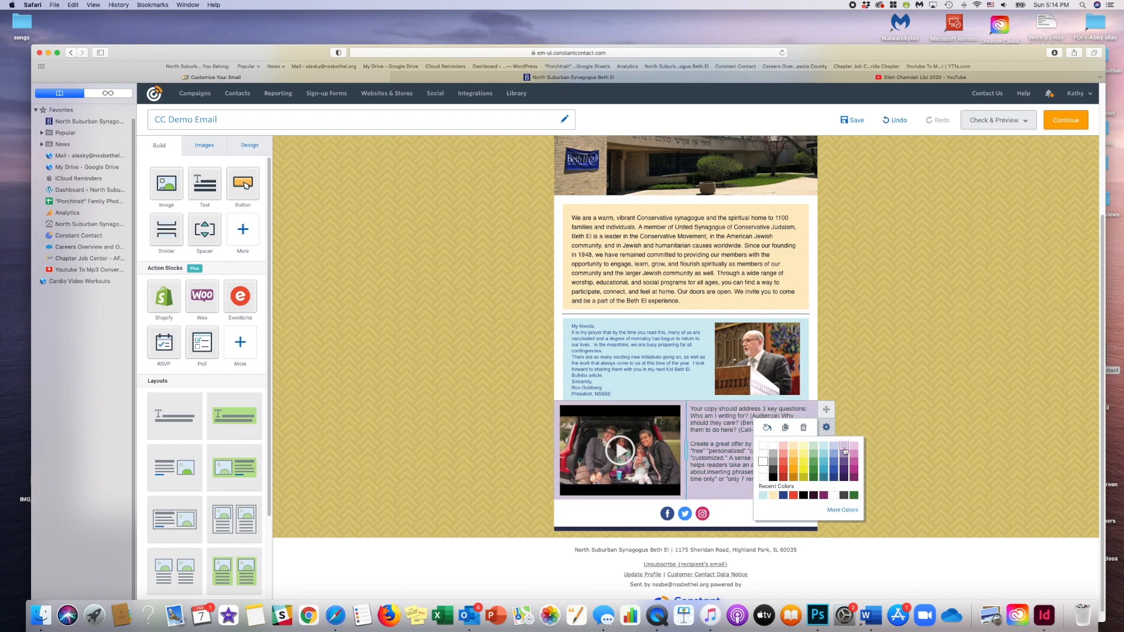
left_click(845, 449)
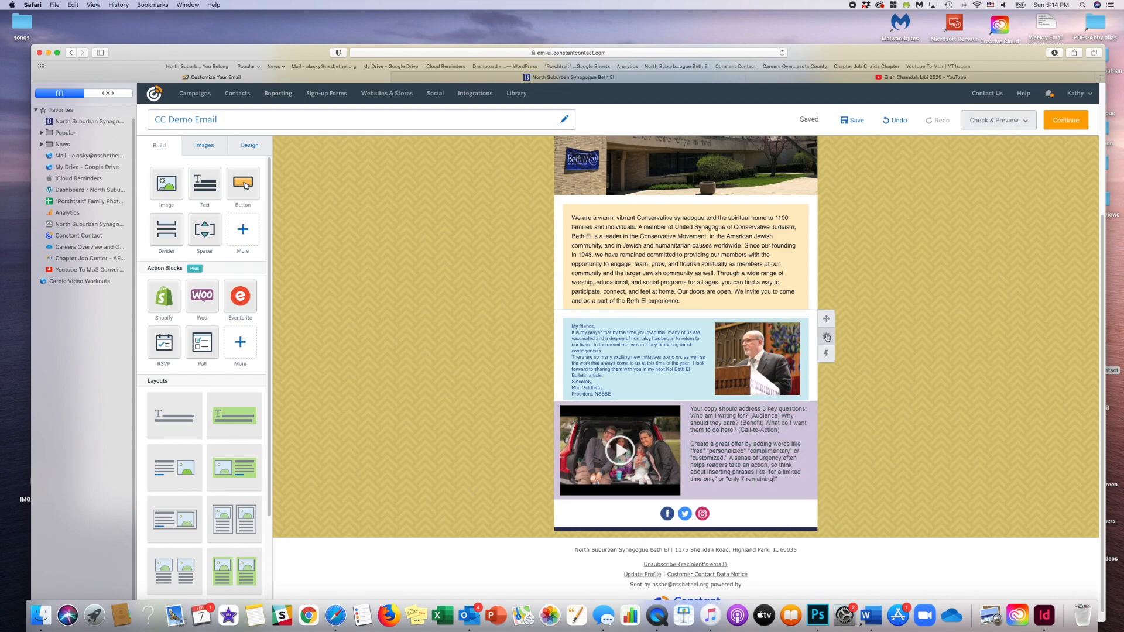
- Duplicate the divider above the letter block and place the copy between the letter block and the purple video row
left_click(827, 338)
left_click(786, 338)
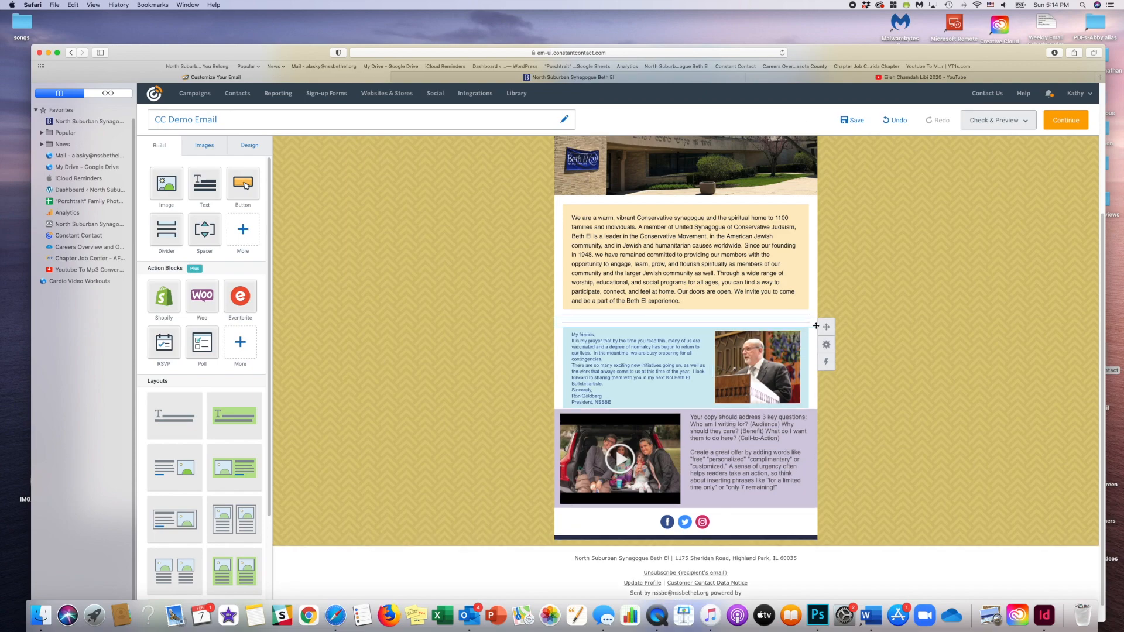
left_click_drag(825, 329, 830, 409)
scroll(855, 416, "up", 2)
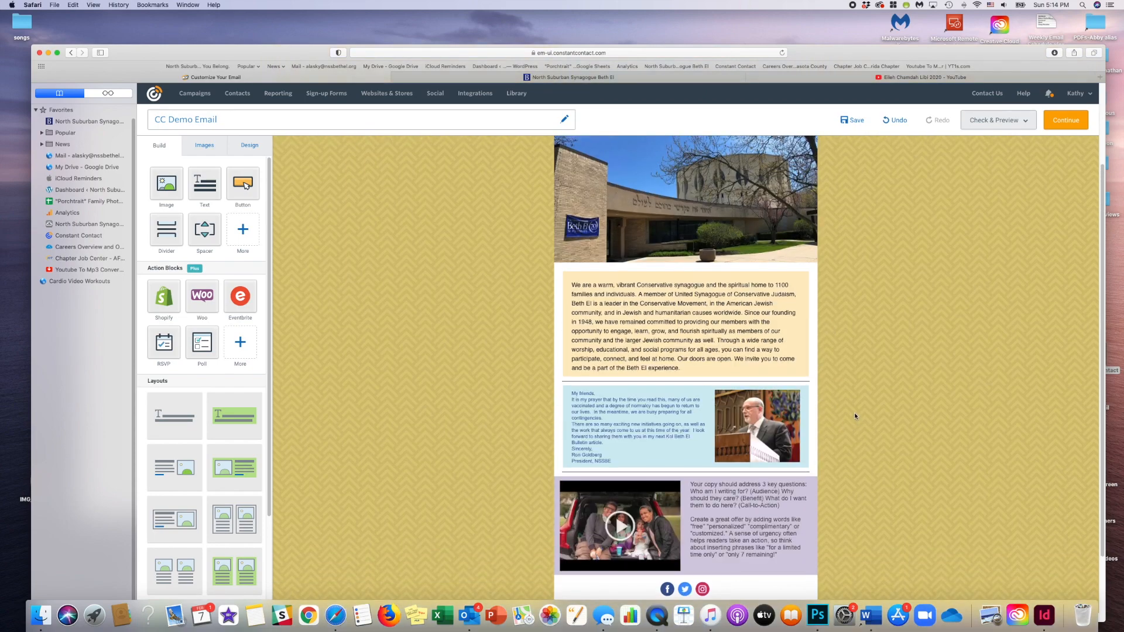
- Move the purple video row directly below the building photo, above the peach introduction block
scroll(855, 416, "down", 3)
mouse_move(822, 399)
left_click_drag(826, 401, 818, 282)
scroll(878, 393, "down", 2)
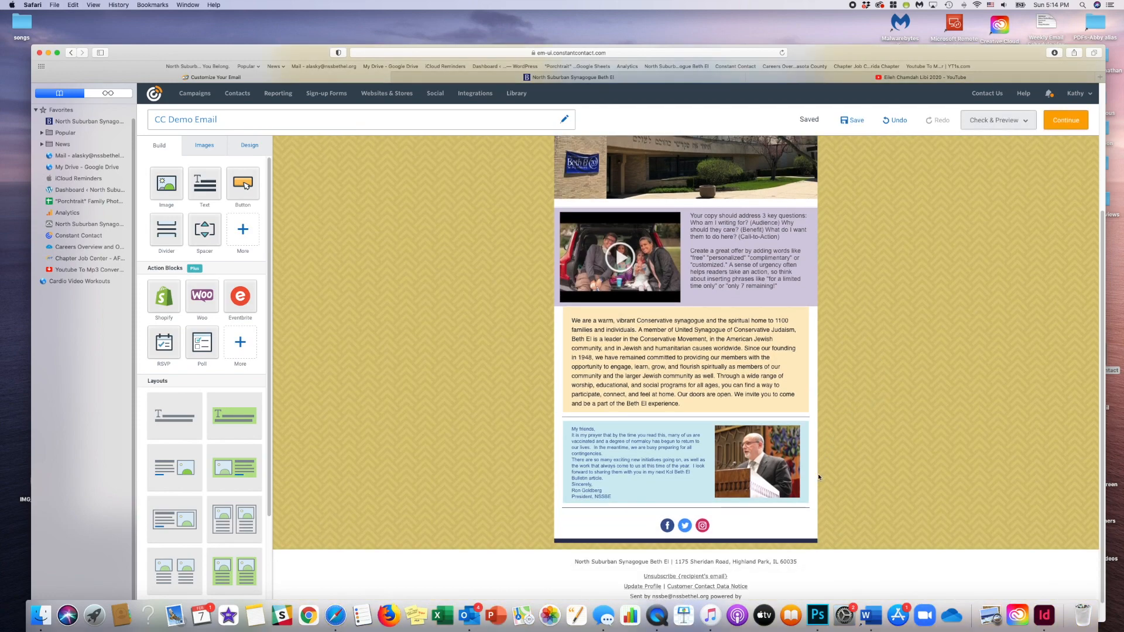
- Move the divider below the letter block to between the purple video row and the peach introduction block
left_click(817, 510)
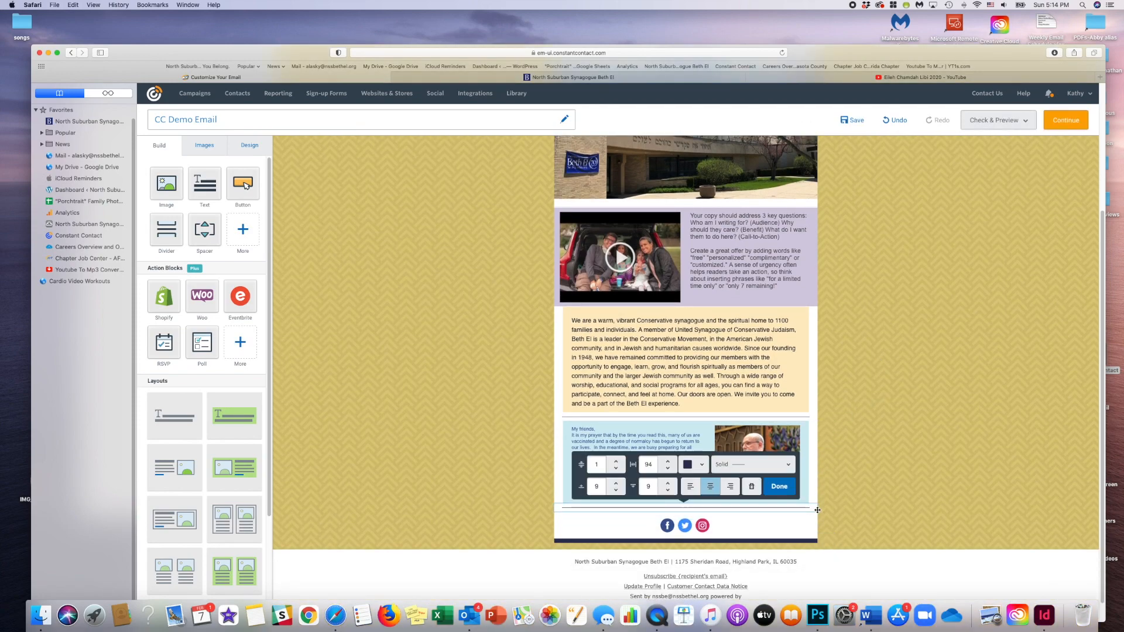
left_click(788, 494)
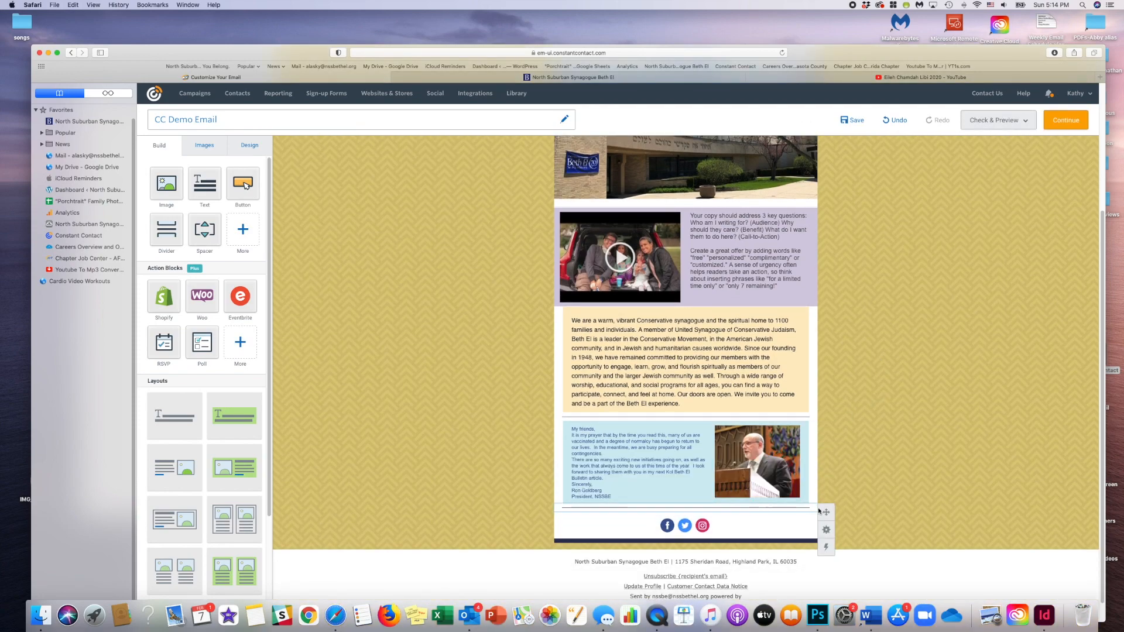
left_click_drag(825, 289, 821, 313)
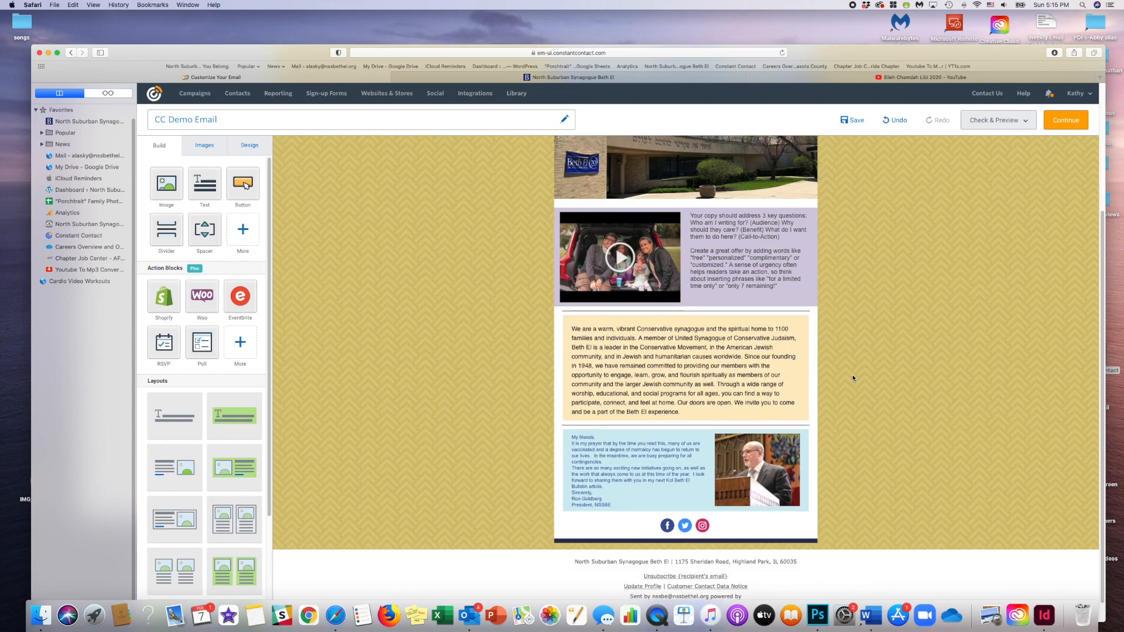
scroll(852, 375, "down", 2)
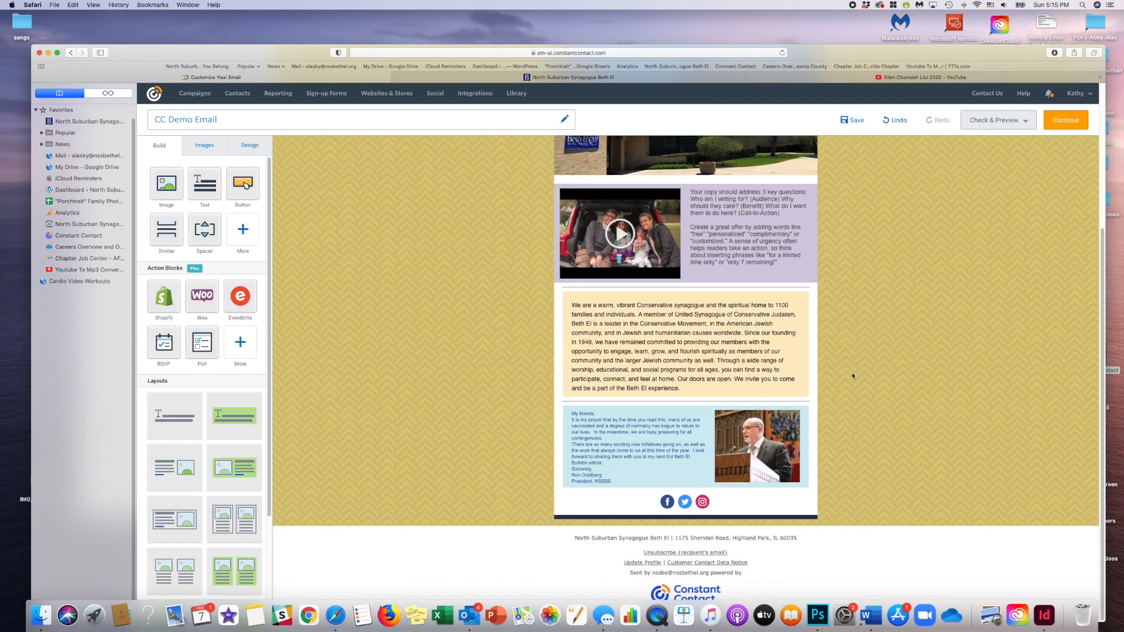
- Undo the last two moves, those of the divider and the purple video row
left_click(900, 120)
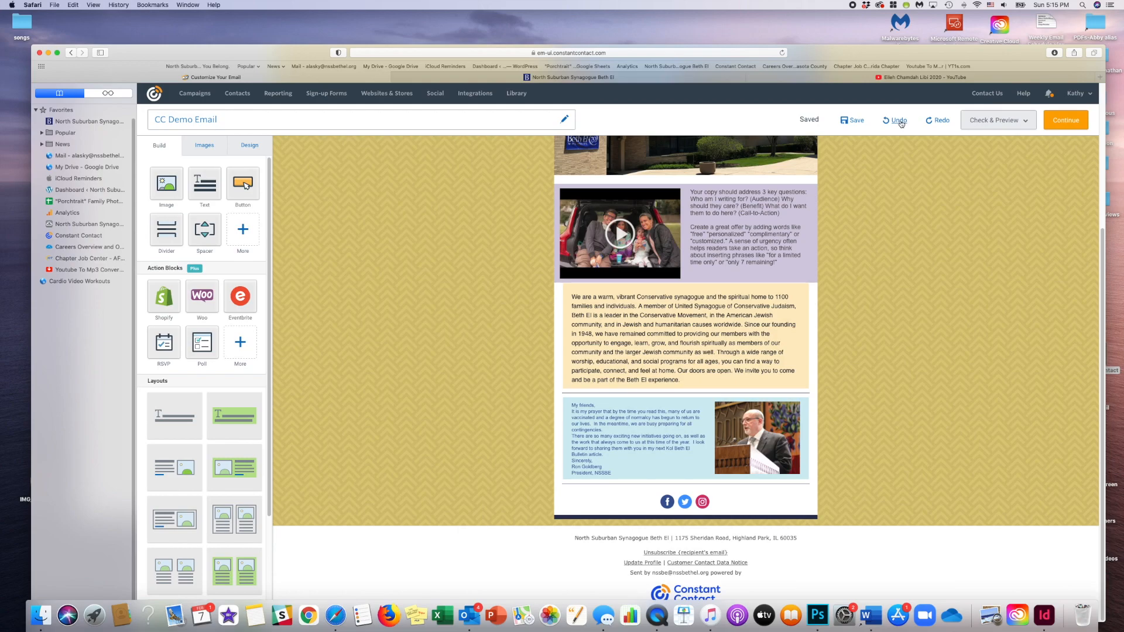
left_click(899, 121)
scroll(923, 319, "up", 3)
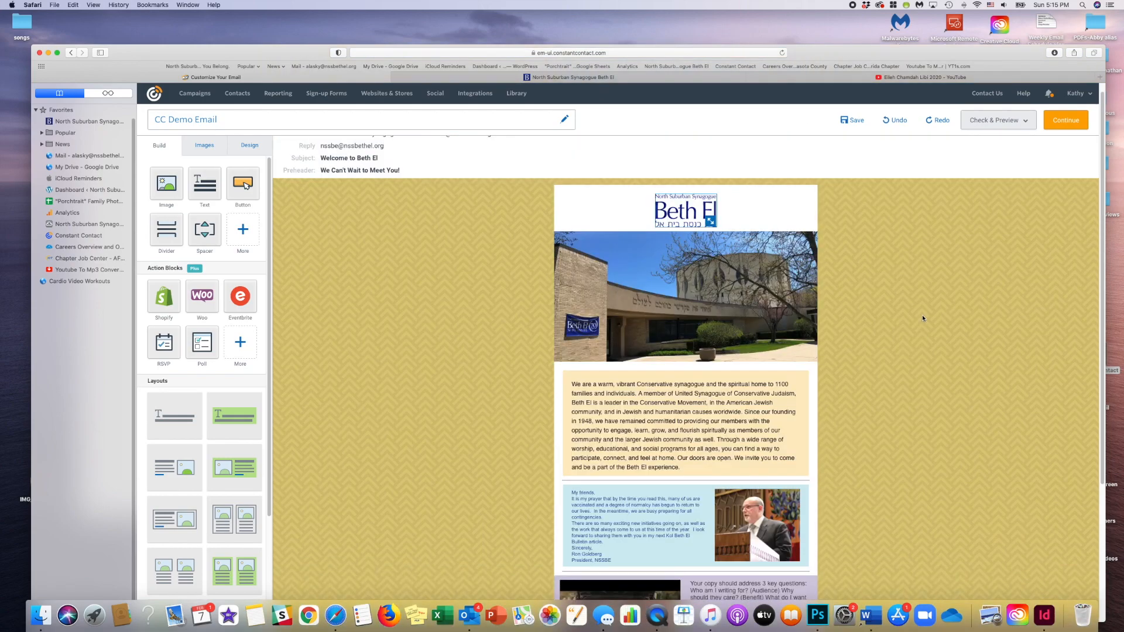
- Set the font size of all the text in the blue letter block to 12
scroll(922, 314, "down", 3)
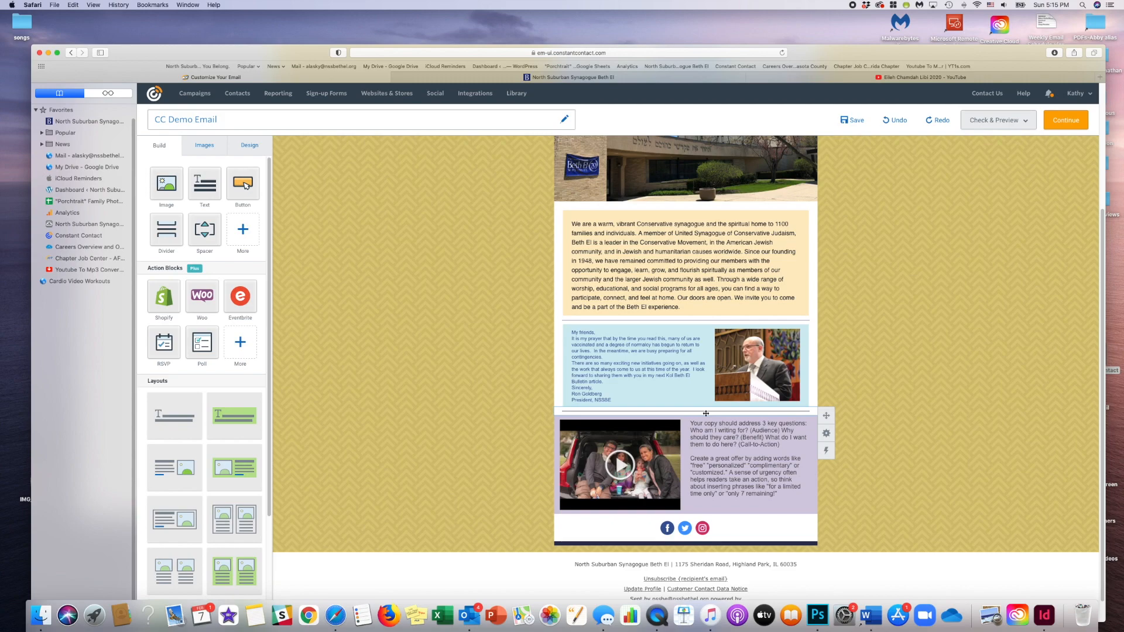
left_click_drag(620, 401, 572, 332)
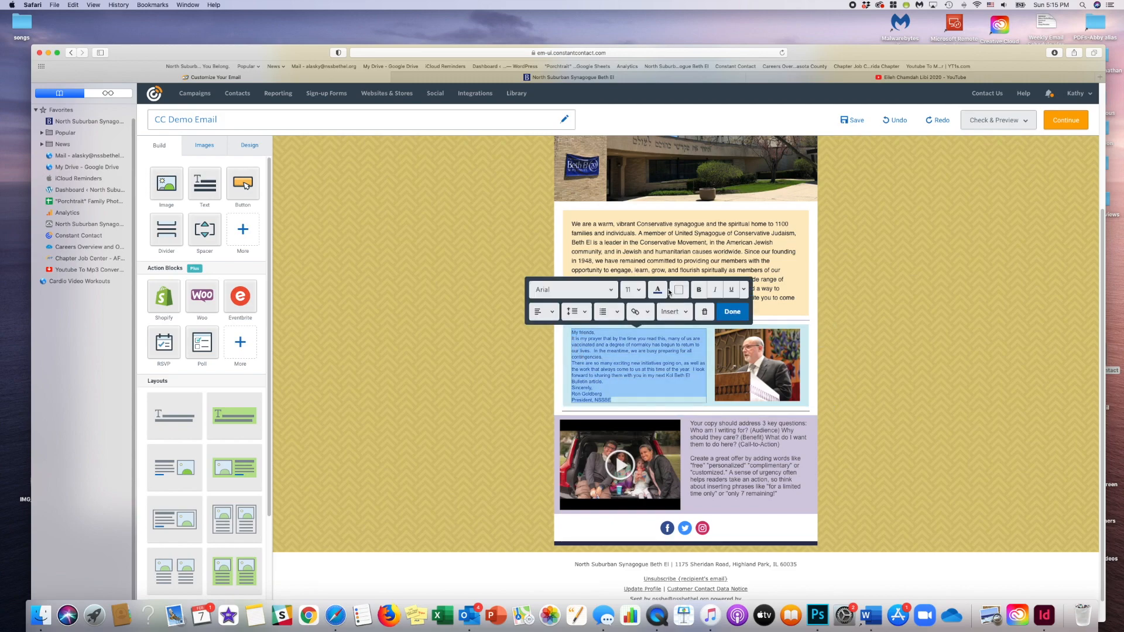
left_click(638, 290)
left_click(633, 391)
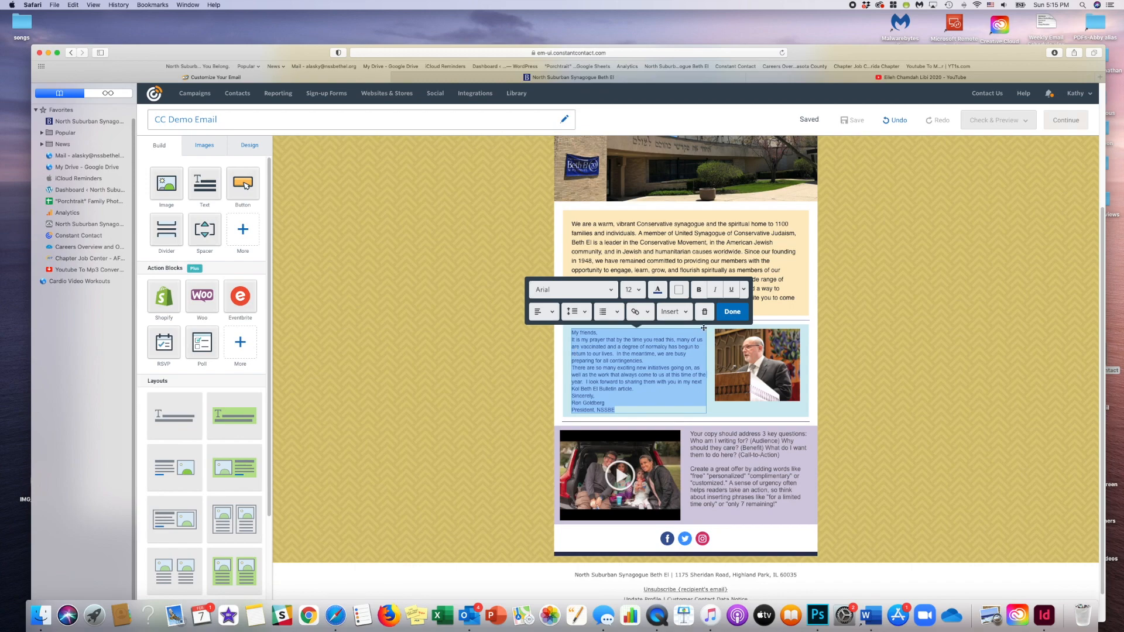
left_click(733, 312)
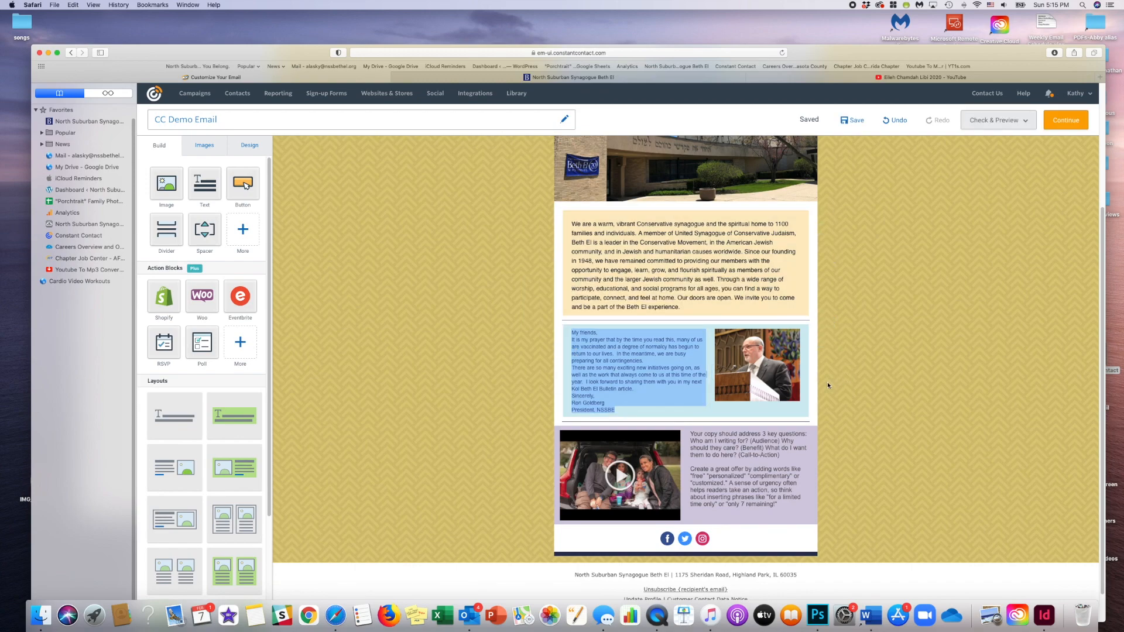
- Shrink the photo in the letter block slightly and align it to the right
mouse_move(791, 392)
left_click_drag(796, 399, 789, 392)
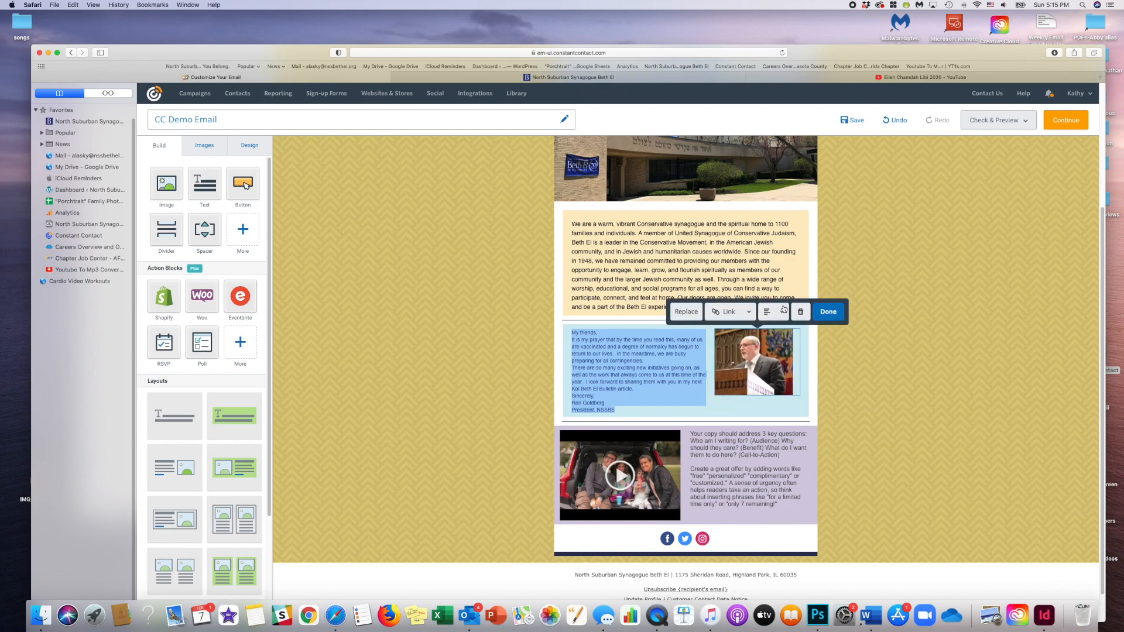
left_click(783, 312)
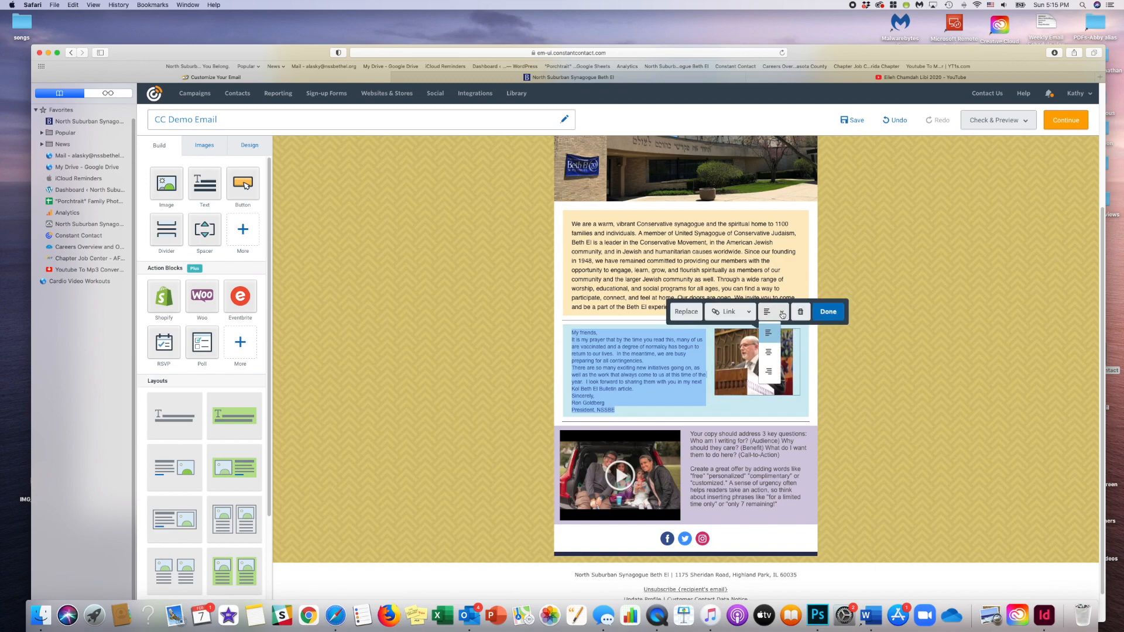
left_click(772, 373)
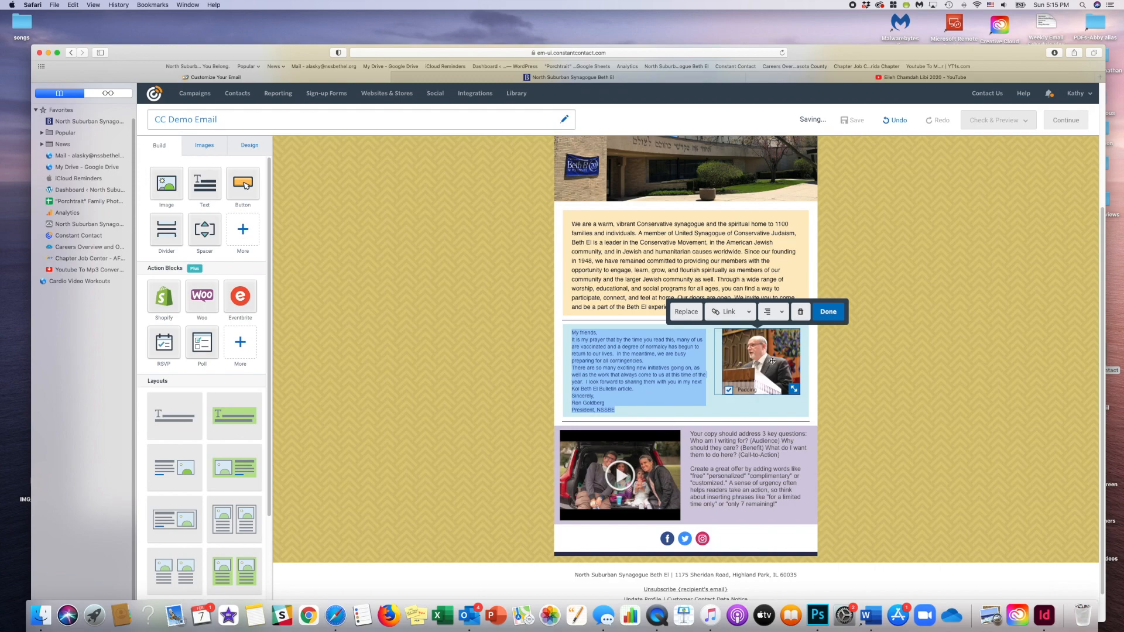
left_click(829, 311)
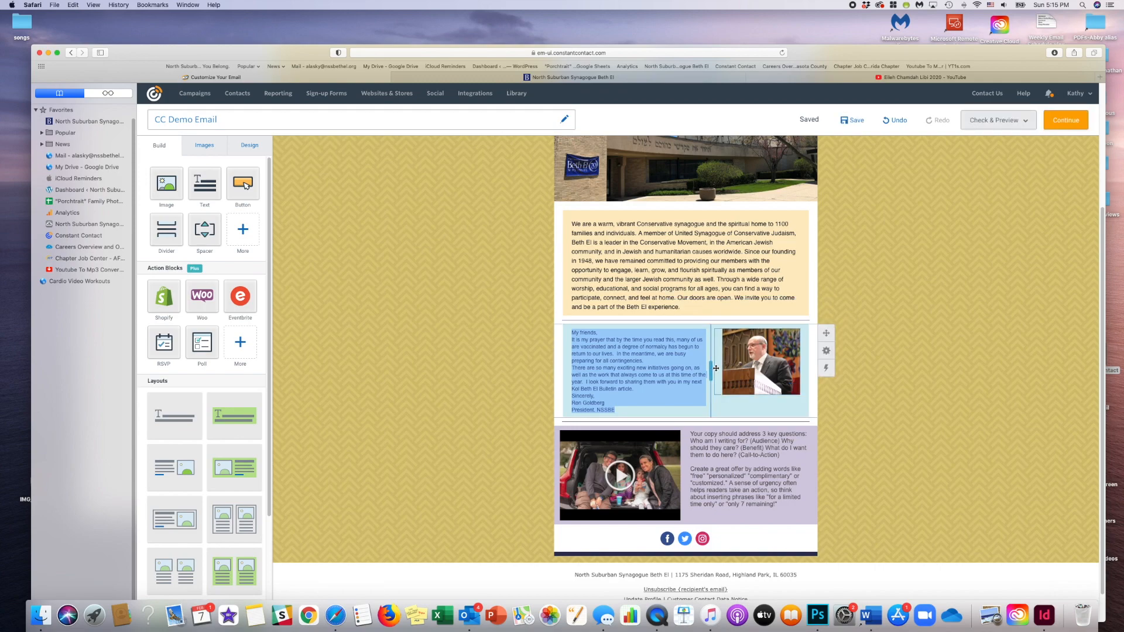
- Widen the text column of the letter block so its photo column becomes narrower, and save the email
left_click_drag(719, 369, 724, 384)
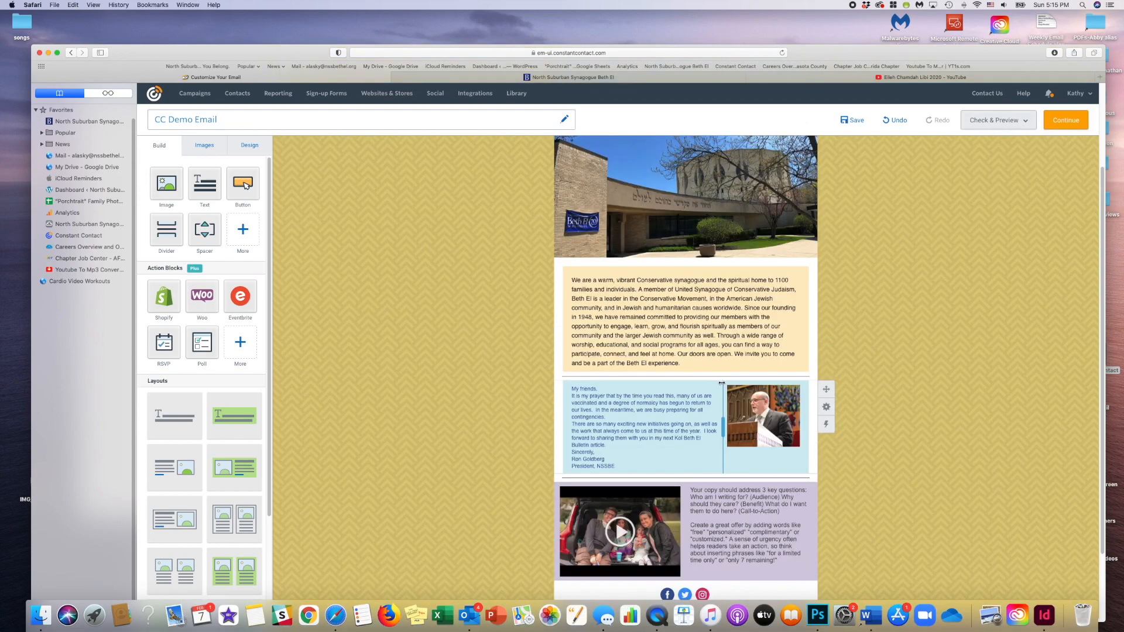
left_click_drag(732, 428, 741, 428)
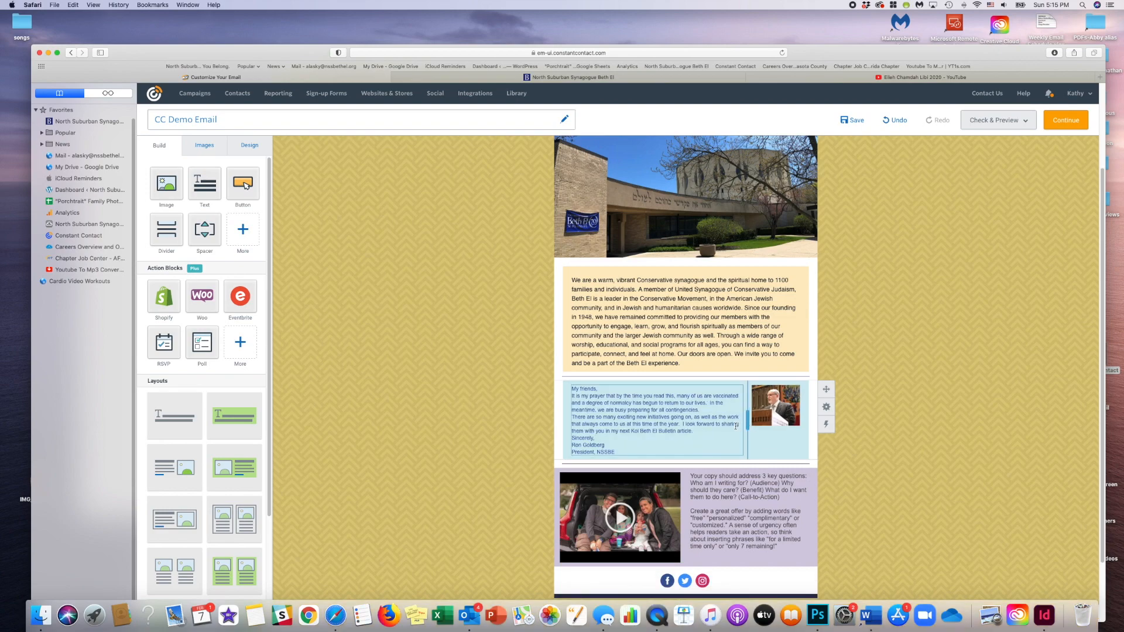
left_click_drag(747, 421, 732, 421)
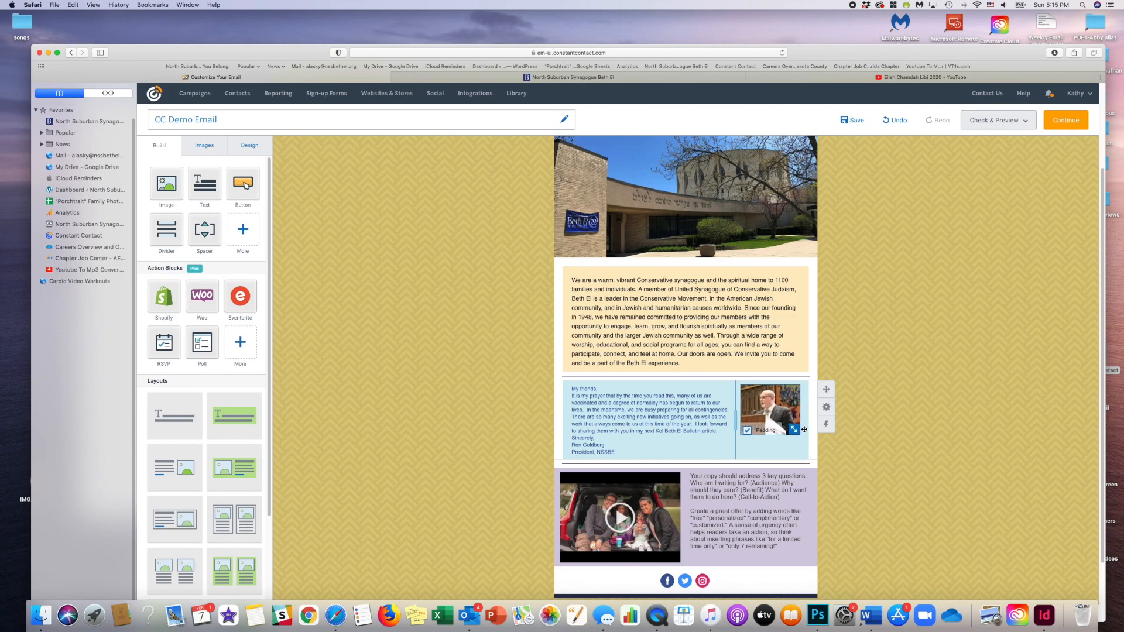
left_click(804, 430)
left_click(896, 445)
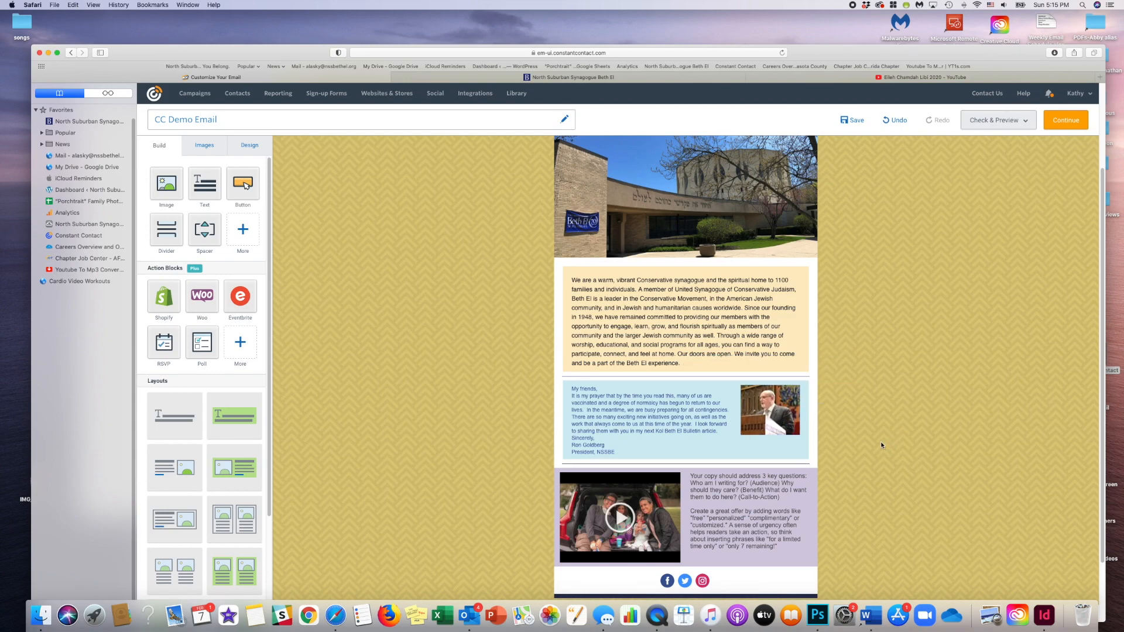
left_click(856, 121)
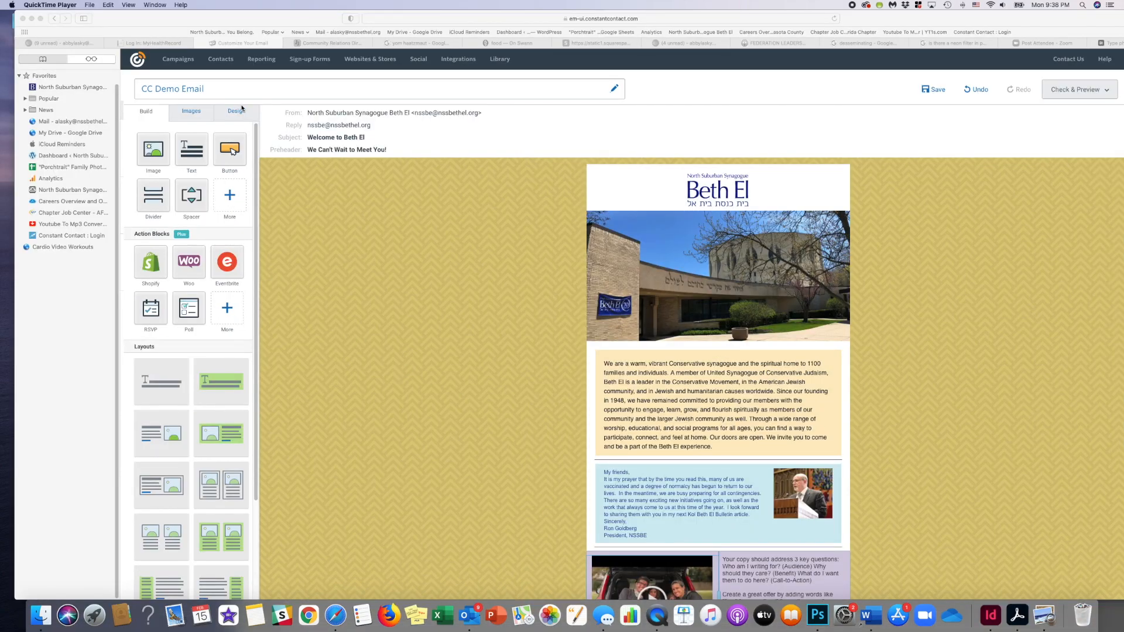
- Try the dotted, arrow-shaped and star patterns as the email's outer background
left_click(237, 114)
left_click(237, 114)
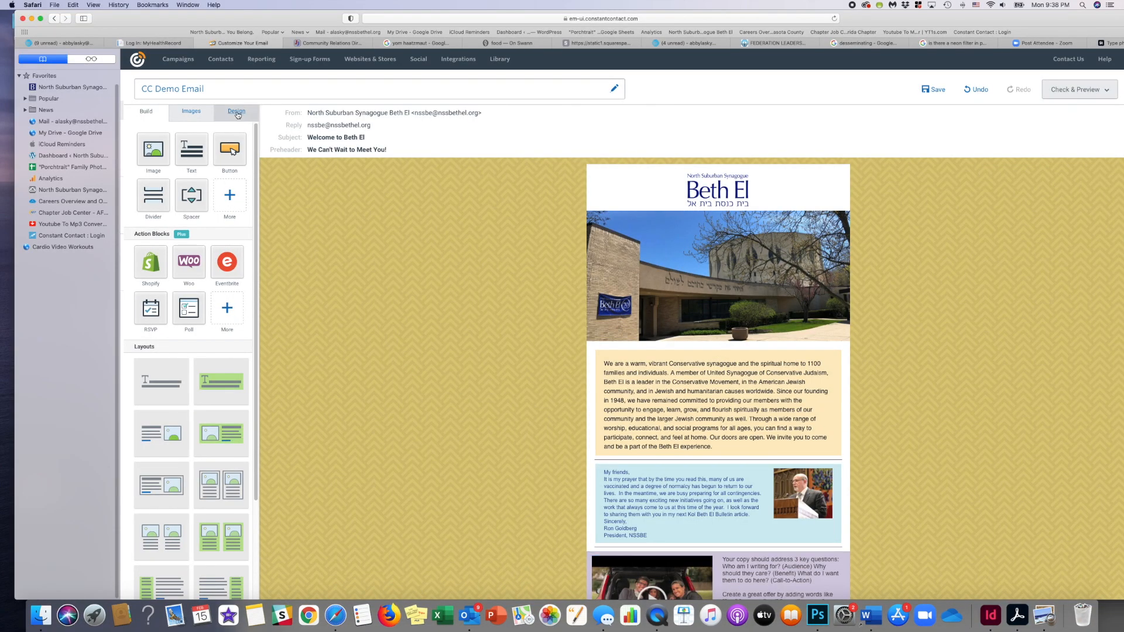
left_click(208, 191)
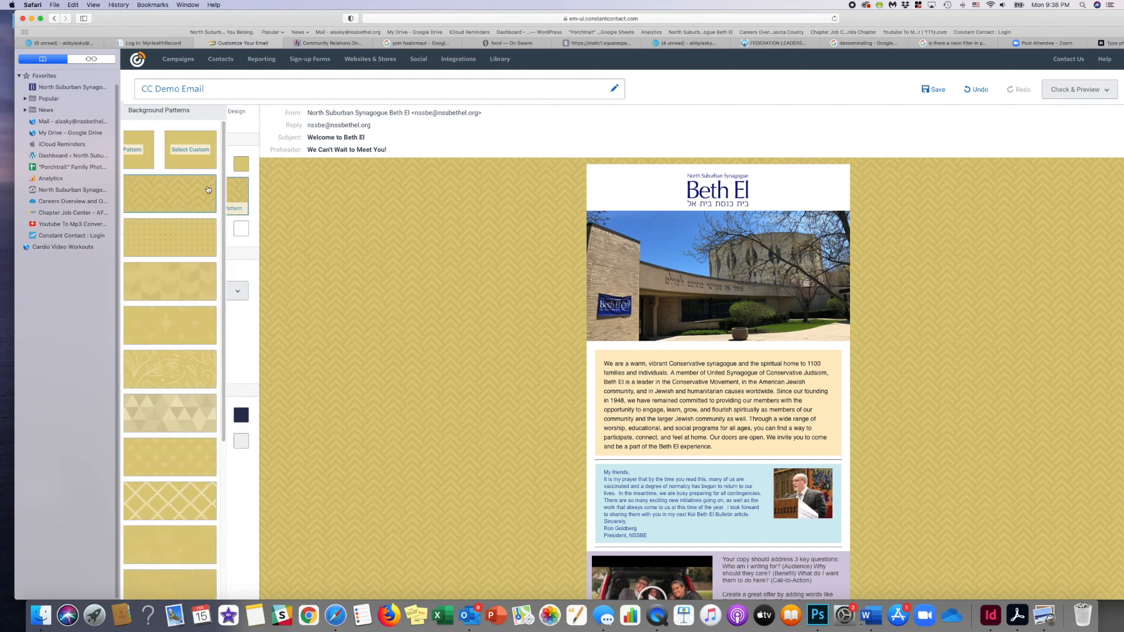
left_click(204, 232)
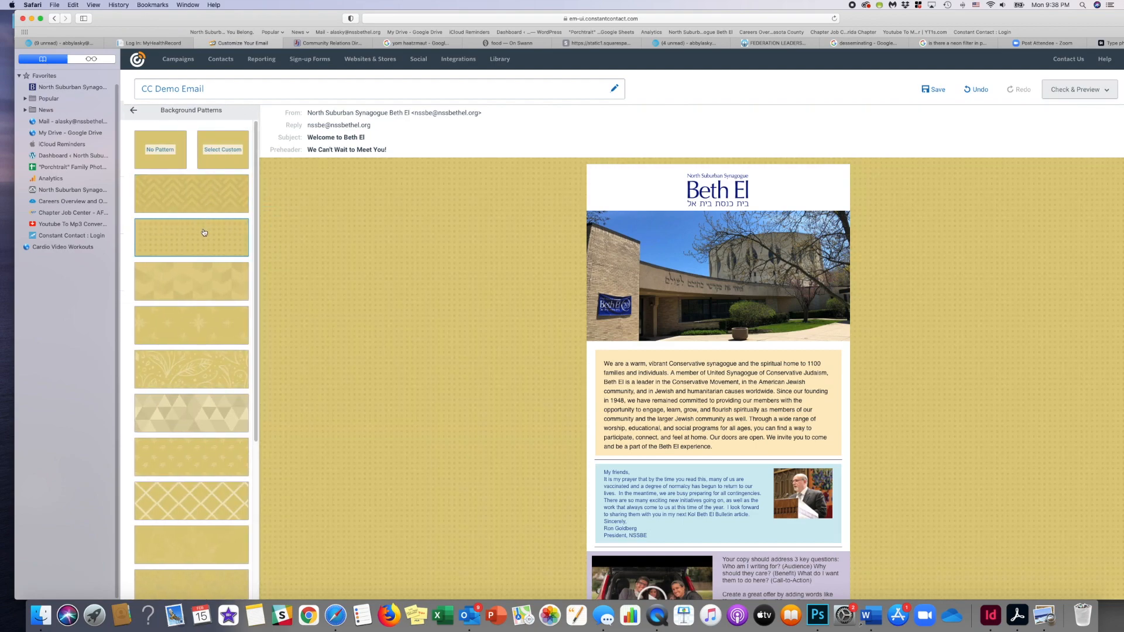
left_click(190, 286)
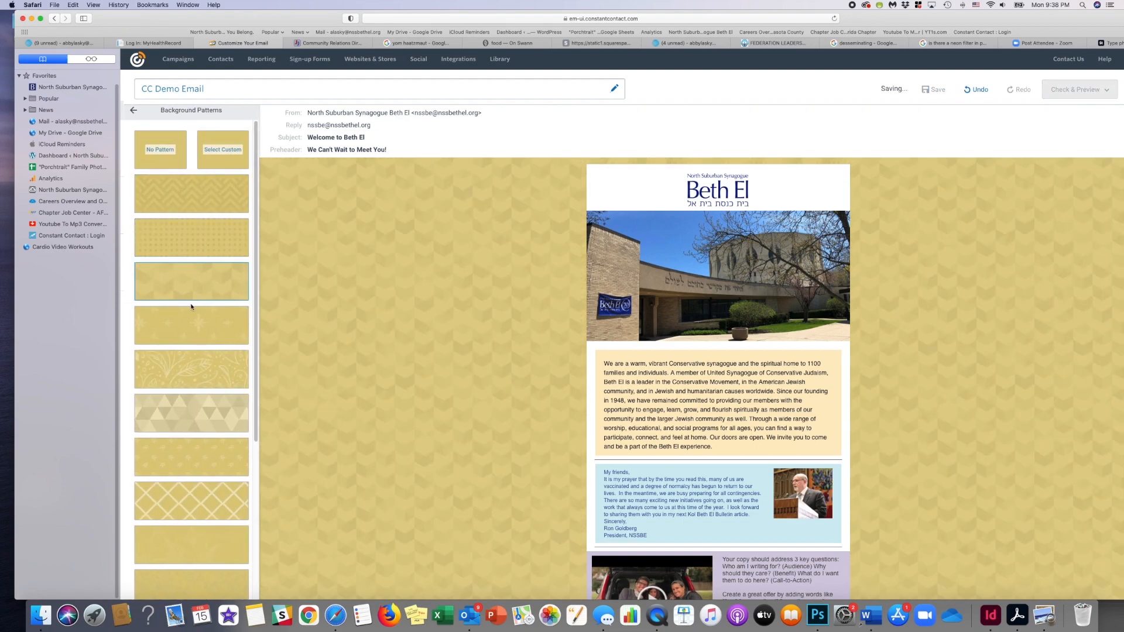
left_click(191, 311)
- Try the green water texture as the outer background and switch back to the gold herringbone pattern
scroll(190, 352, "down", 6)
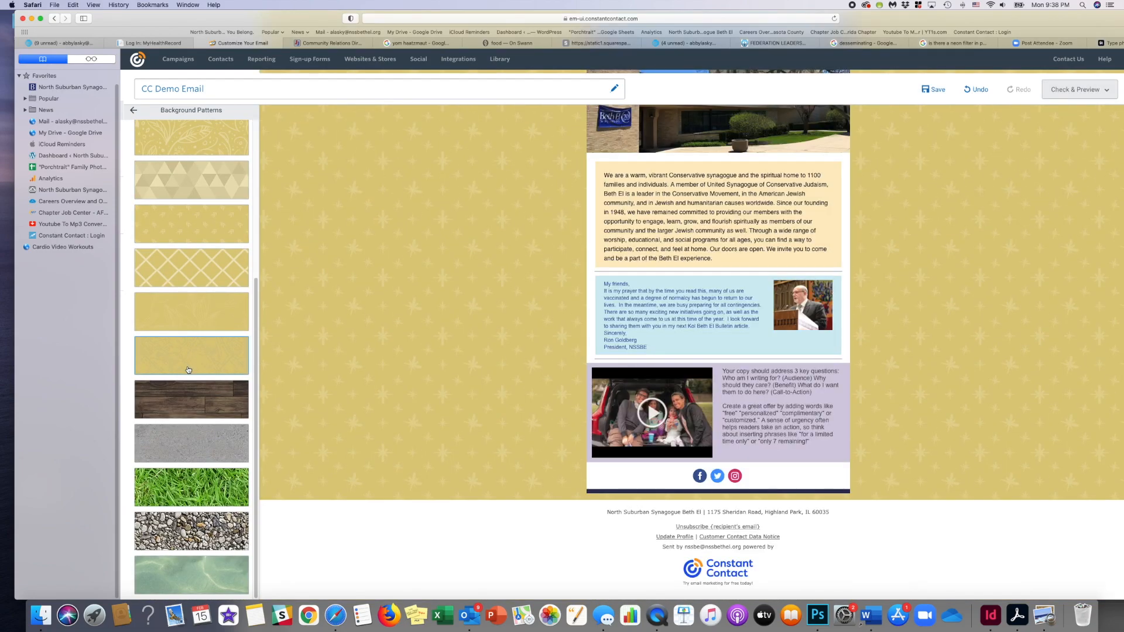
left_click(188, 574)
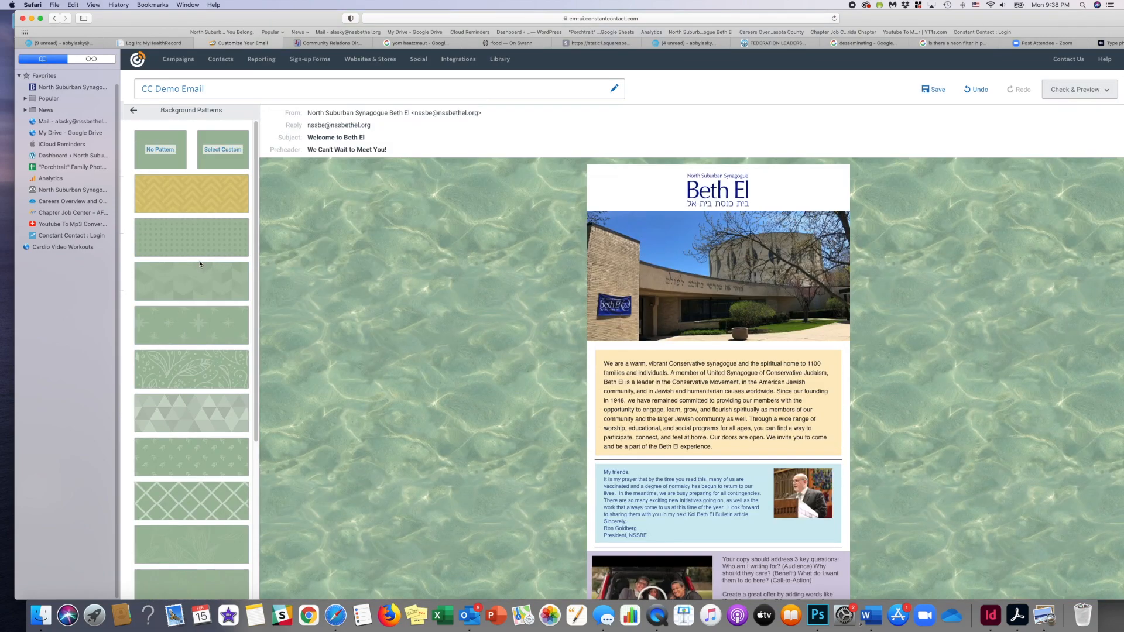
left_click(202, 195)
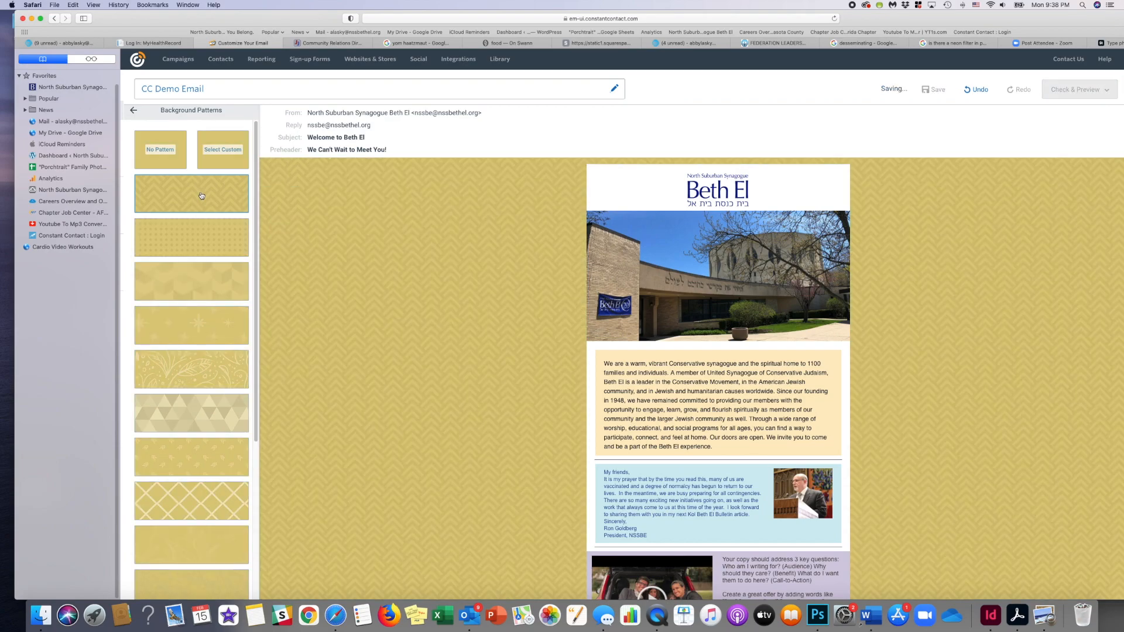
- Leave the background patterns and look at the colour choices for the outer background
left_click(134, 111)
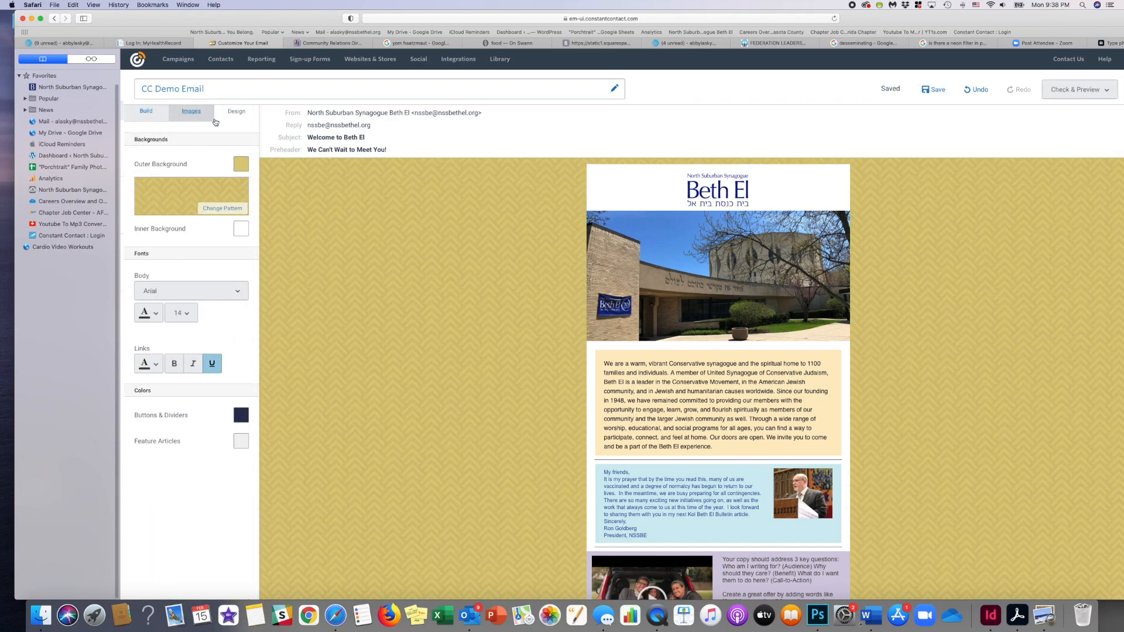
left_click(240, 165)
left_click(229, 182)
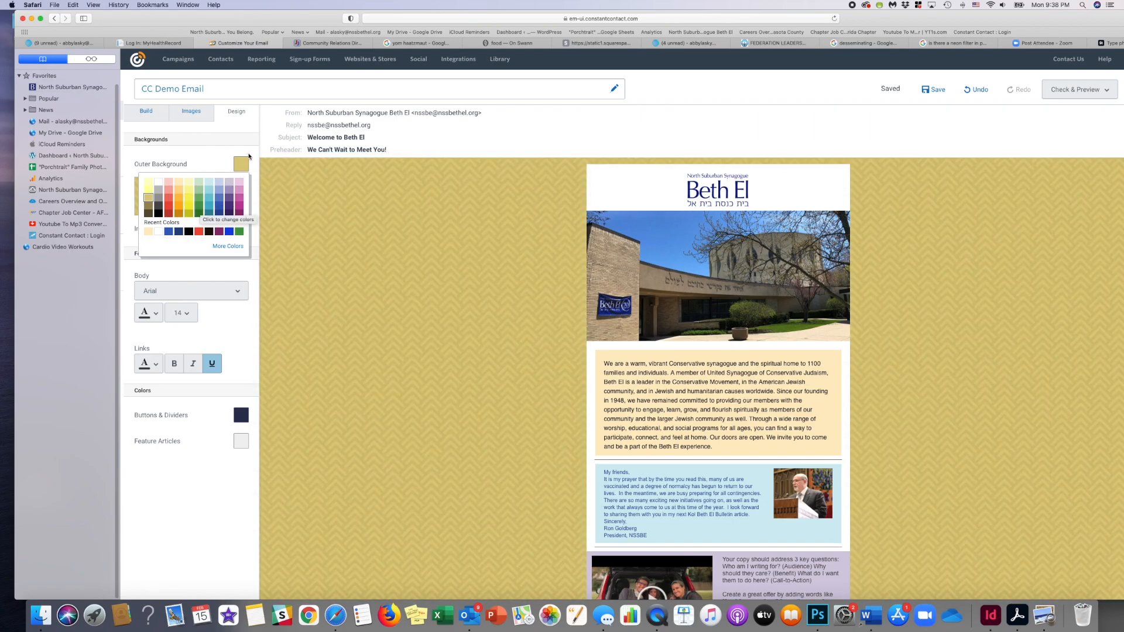
left_click(245, 161)
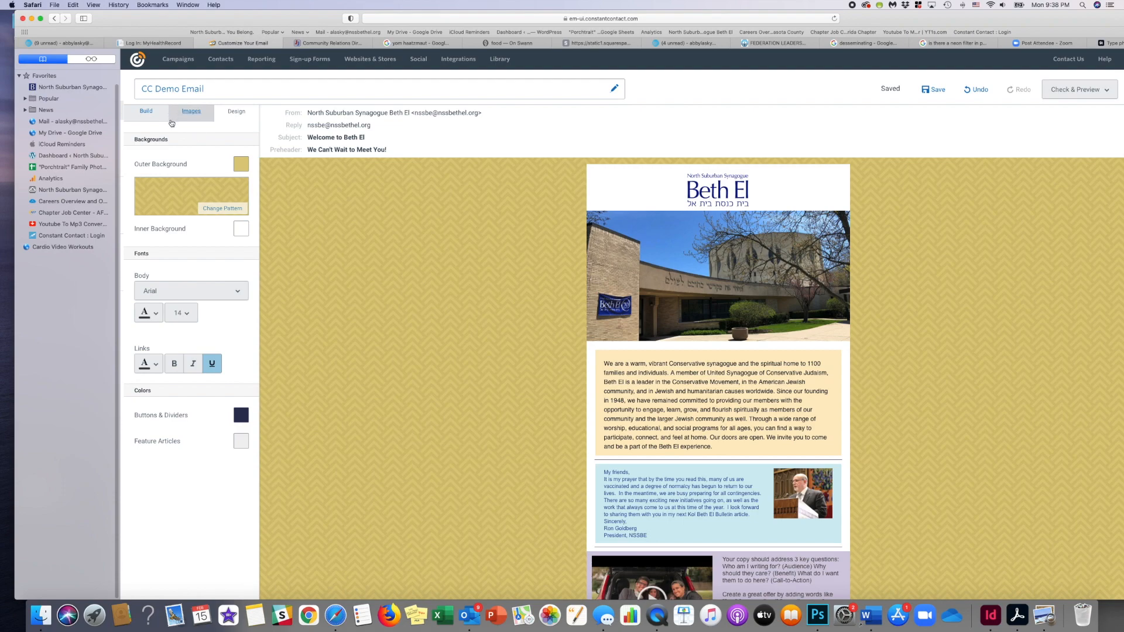
- Add a button below the peach introduction text and browse the uploaded documents it could link to
left_click(153, 113)
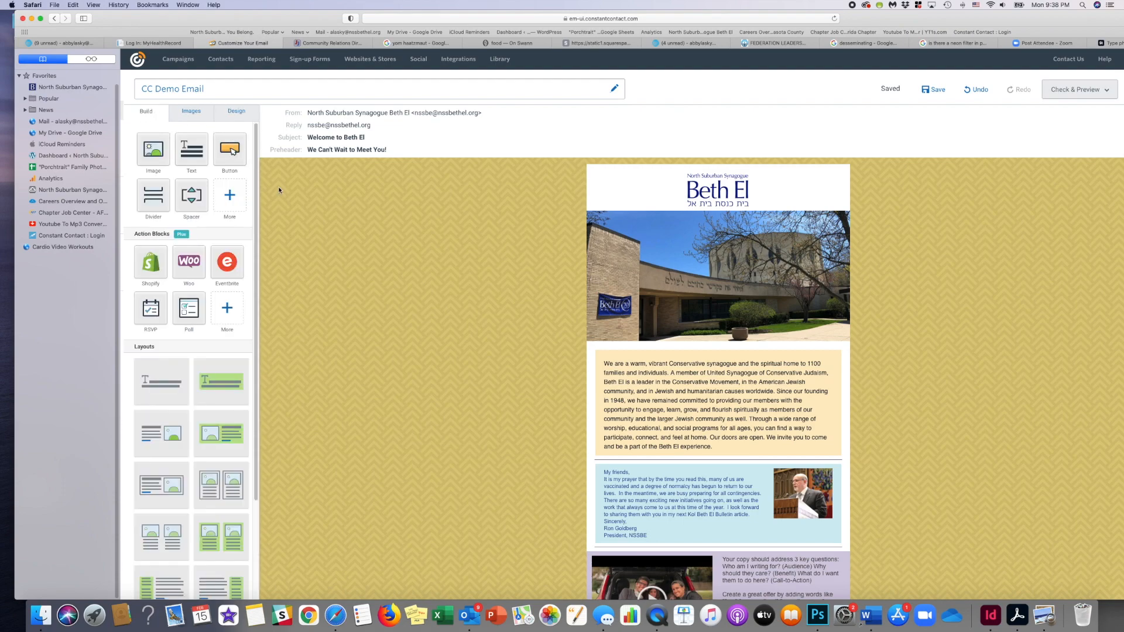
left_click_drag(232, 151, 711, 456)
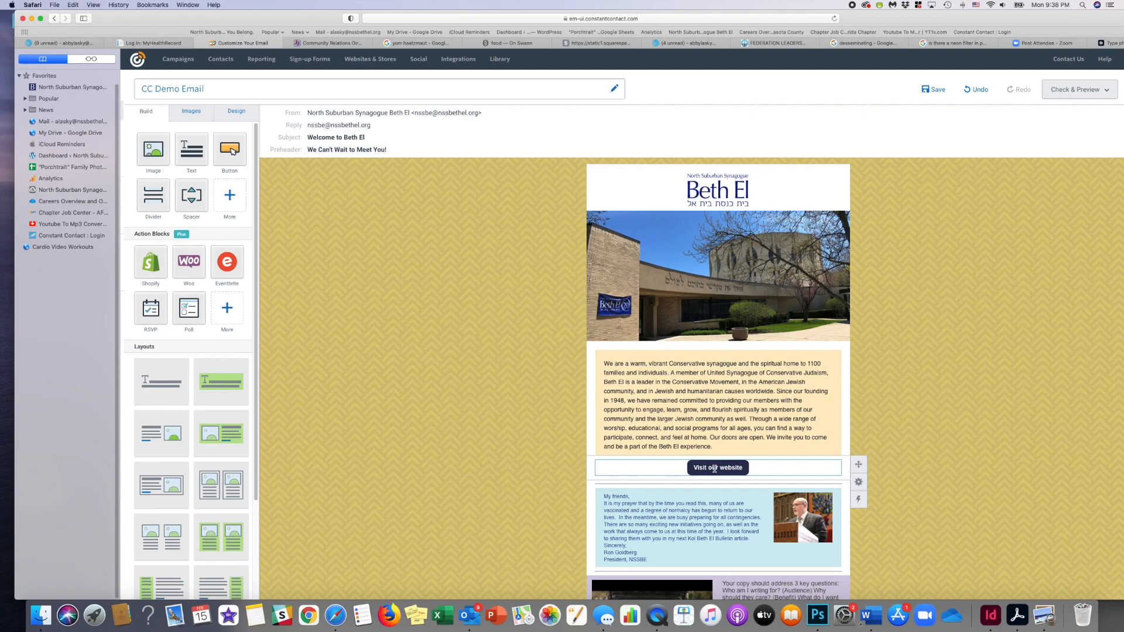
left_click(713, 468)
left_click(703, 444)
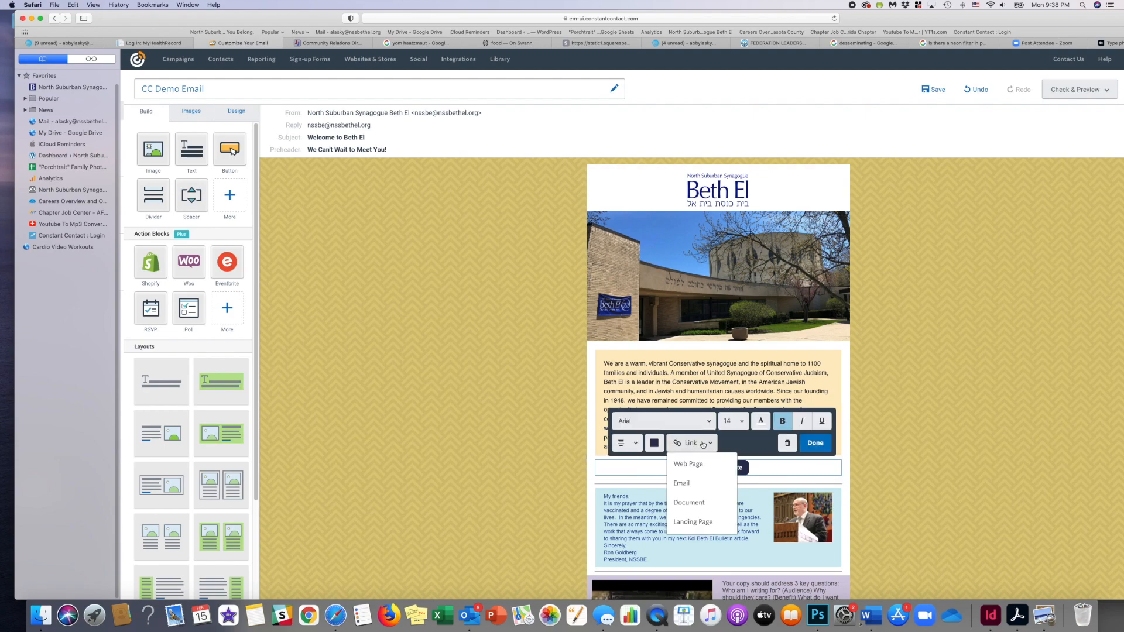
left_click(694, 501)
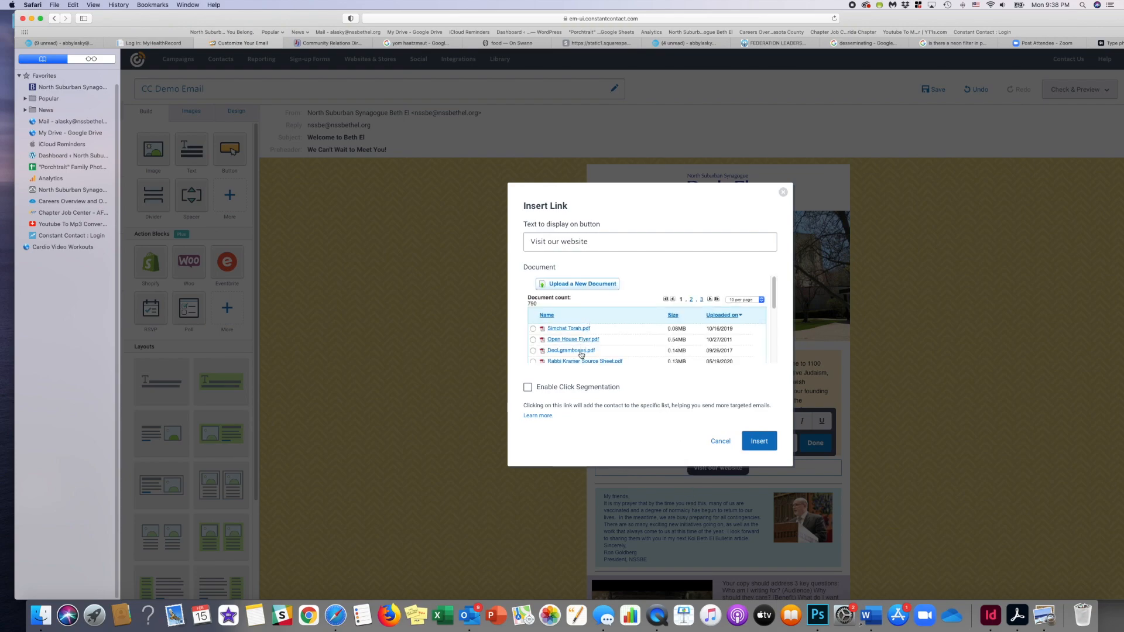
scroll(582, 351, "down", 5)
scroll(592, 339, "up", 5)
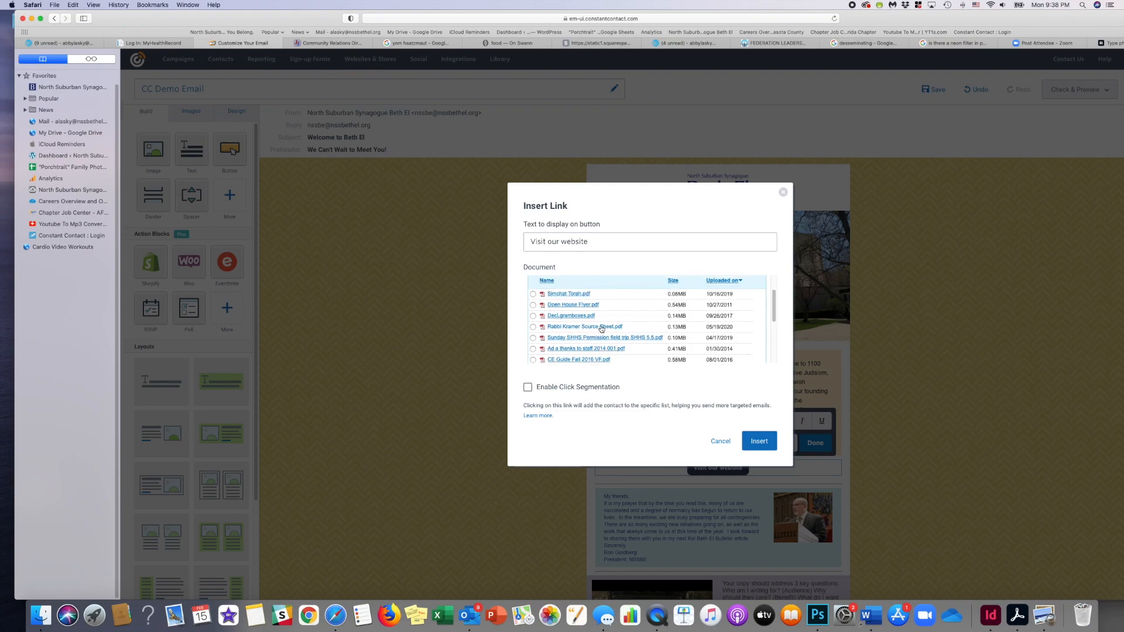
left_click(783, 193)
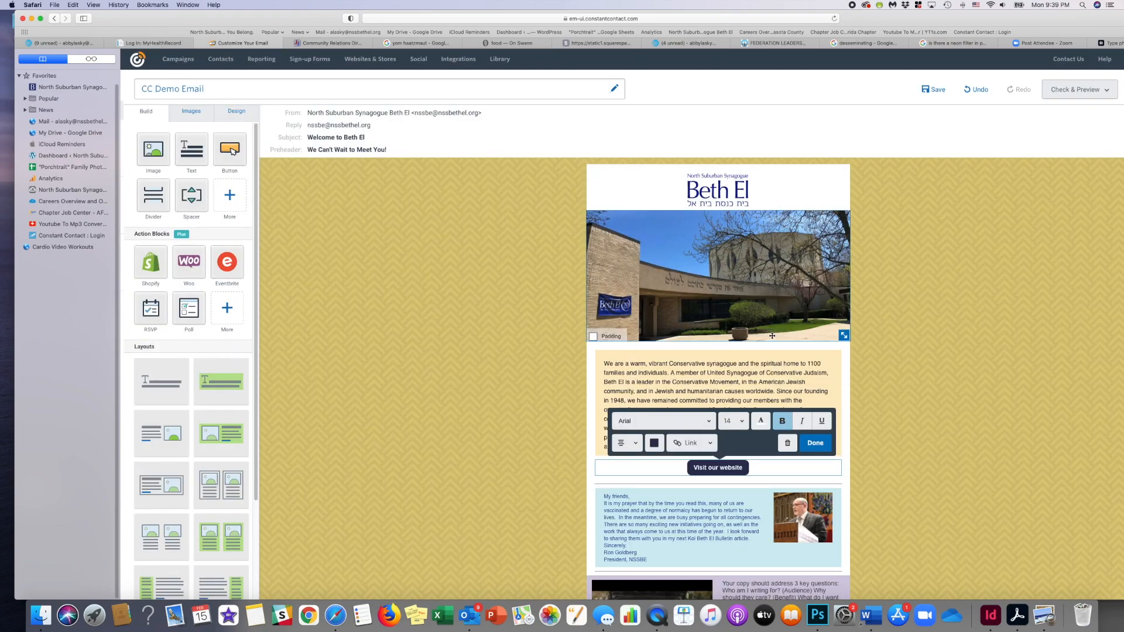
- Try to link the button to a web page and change its display text
left_click(703, 444)
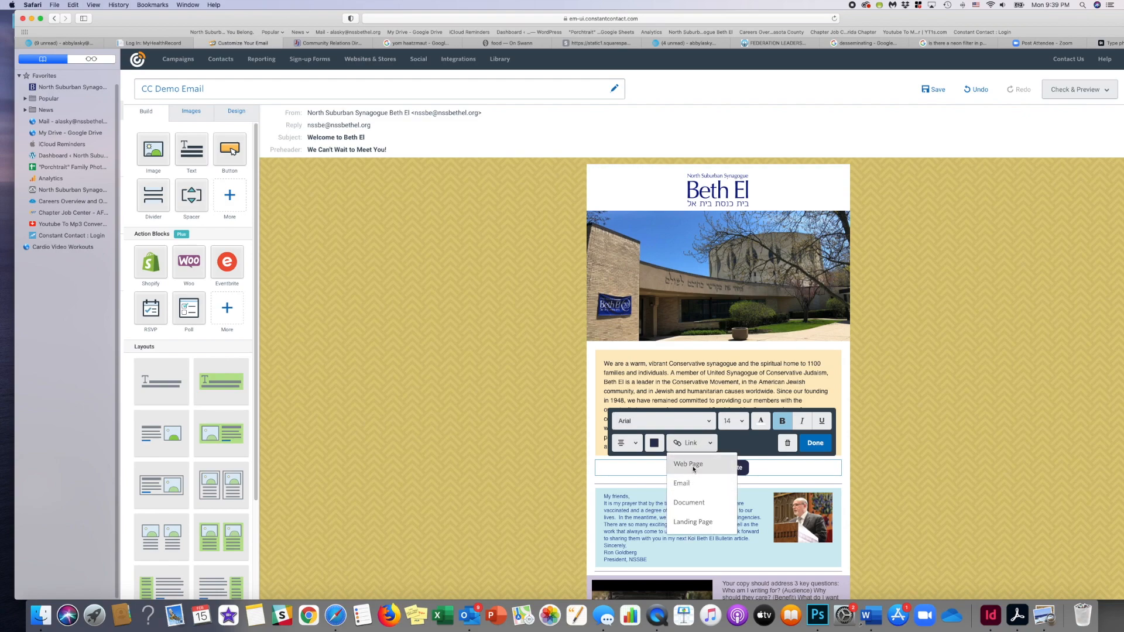
left_click(695, 469)
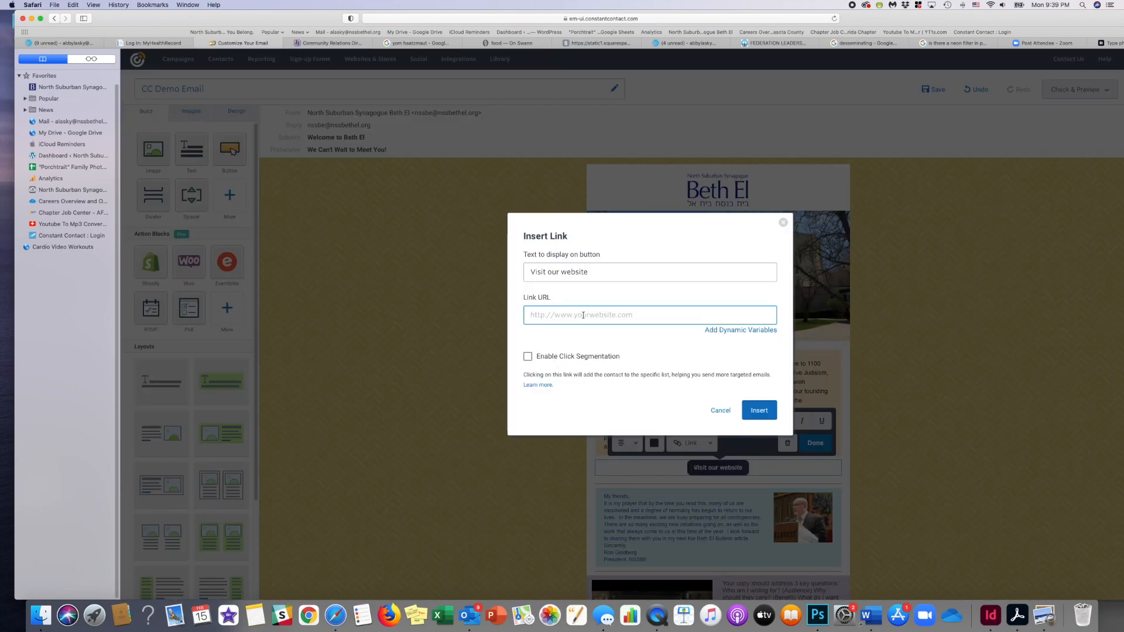
left_click_drag(603, 272, 528, 274)
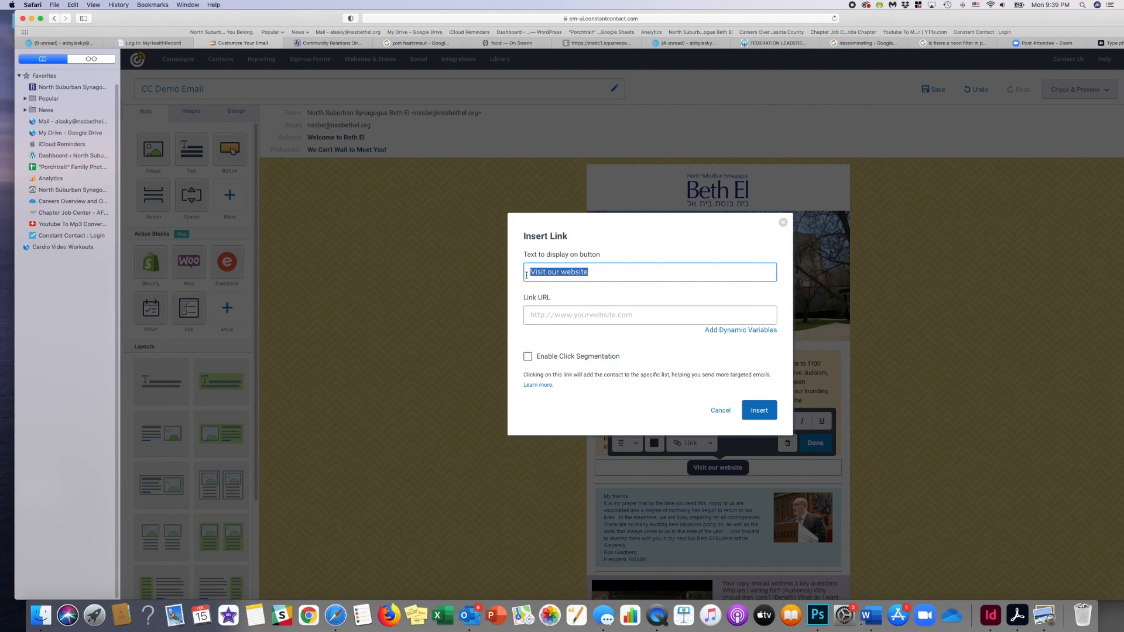
type("Zoom Link")
left_click(758, 409)
left_click(784, 217)
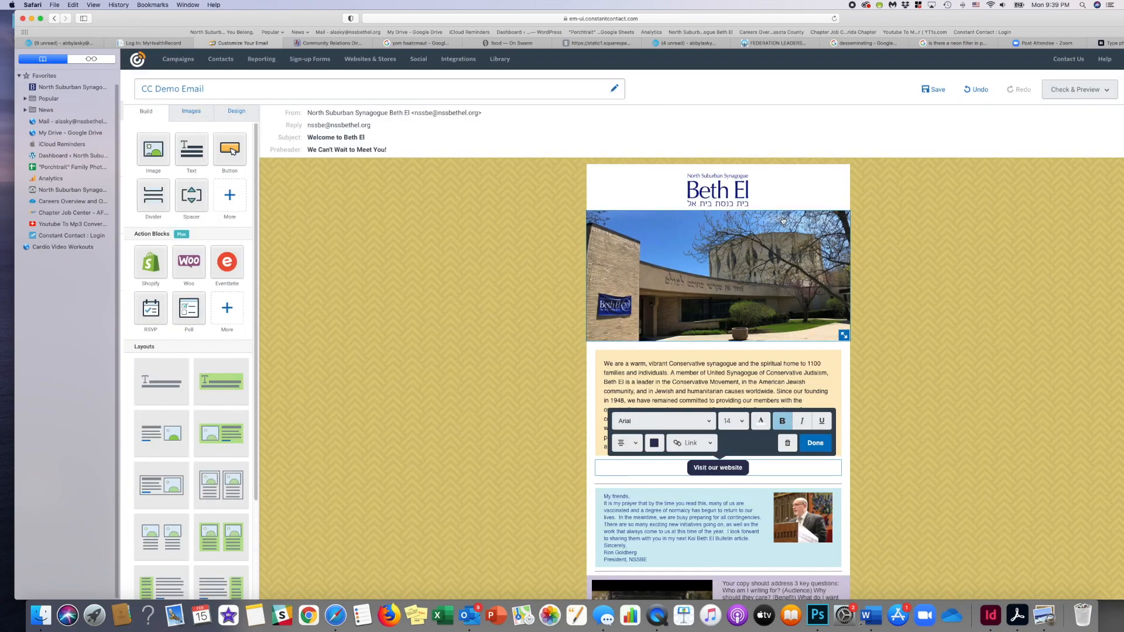
- Close the button's formatting and delete the button below the introduction text
left_click(801, 445)
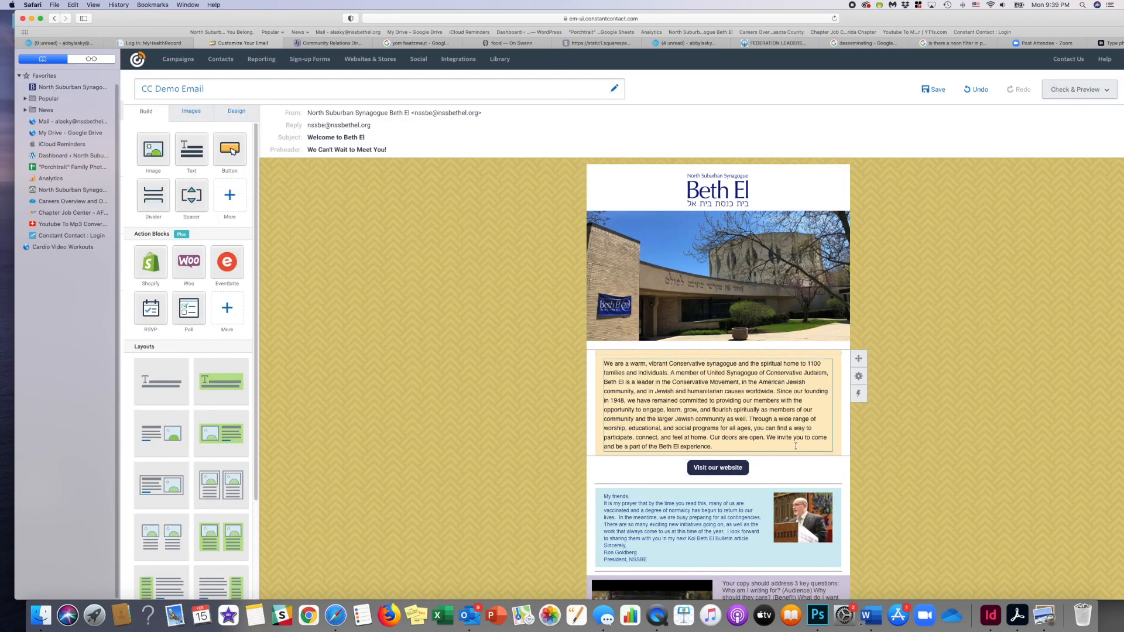
left_click(754, 465)
left_click(789, 446)
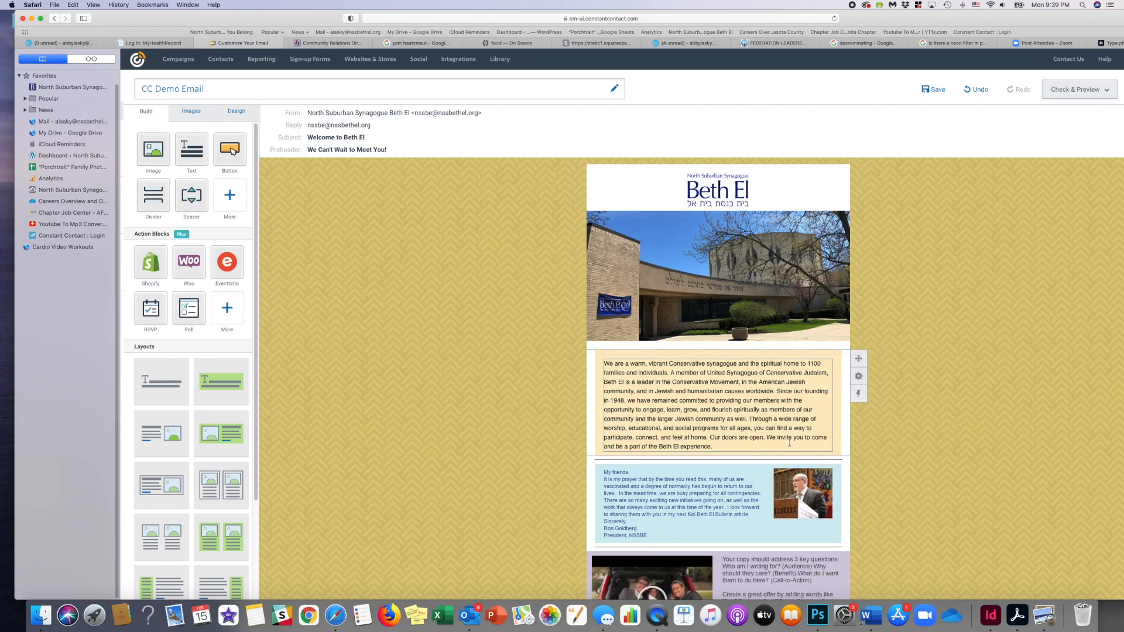
- Insert a feature article layout with picture and text above the video row, and a coloured headline layout above that article
scroll(855, 448, "down", 2)
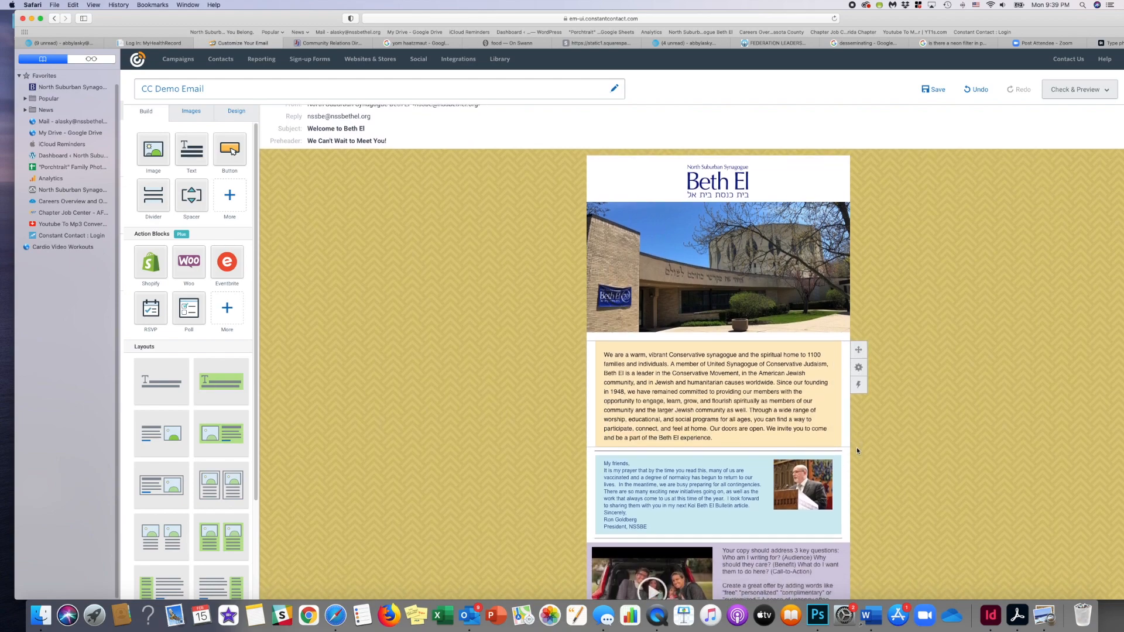
scroll(856, 447, "down", 5)
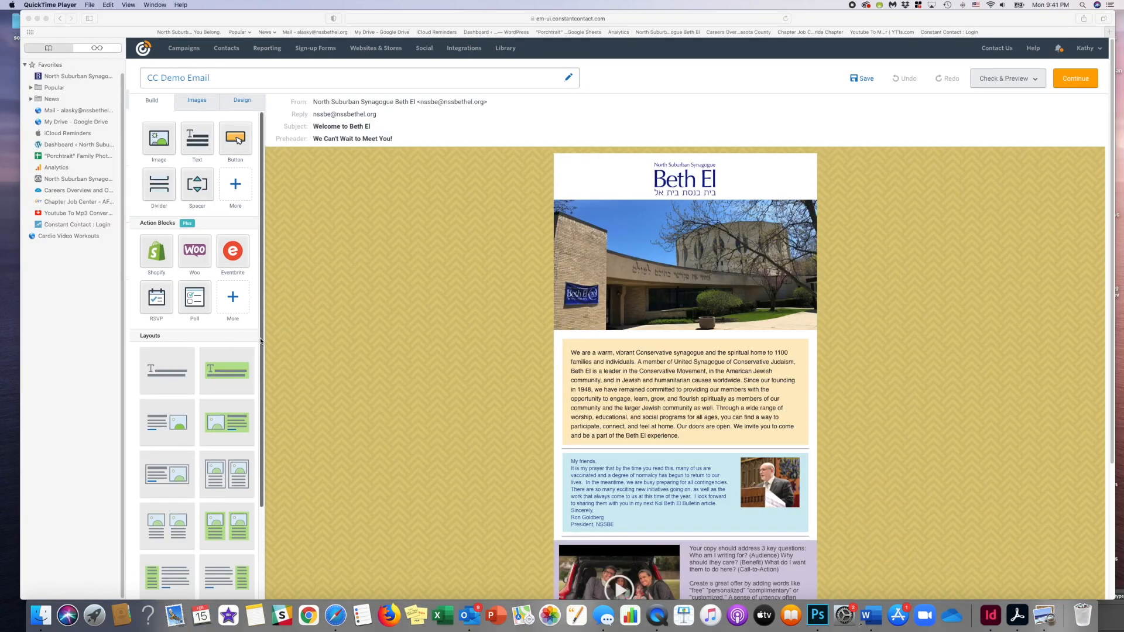
scroll(332, 336, "down", 5)
left_click(231, 421)
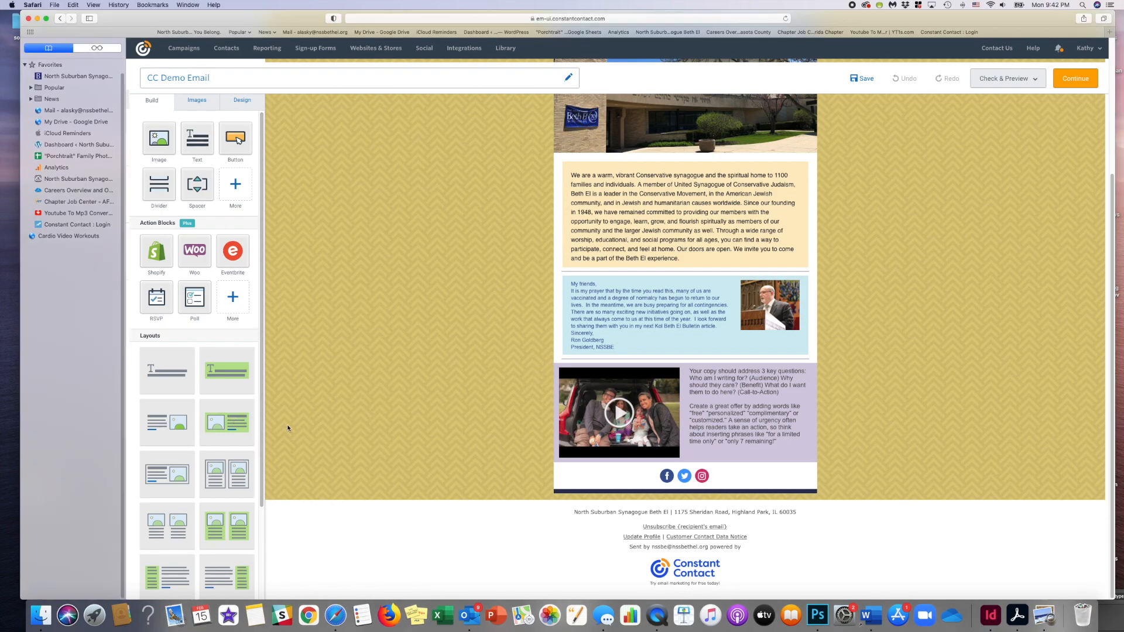
left_click_drag(227, 421, 580, 365)
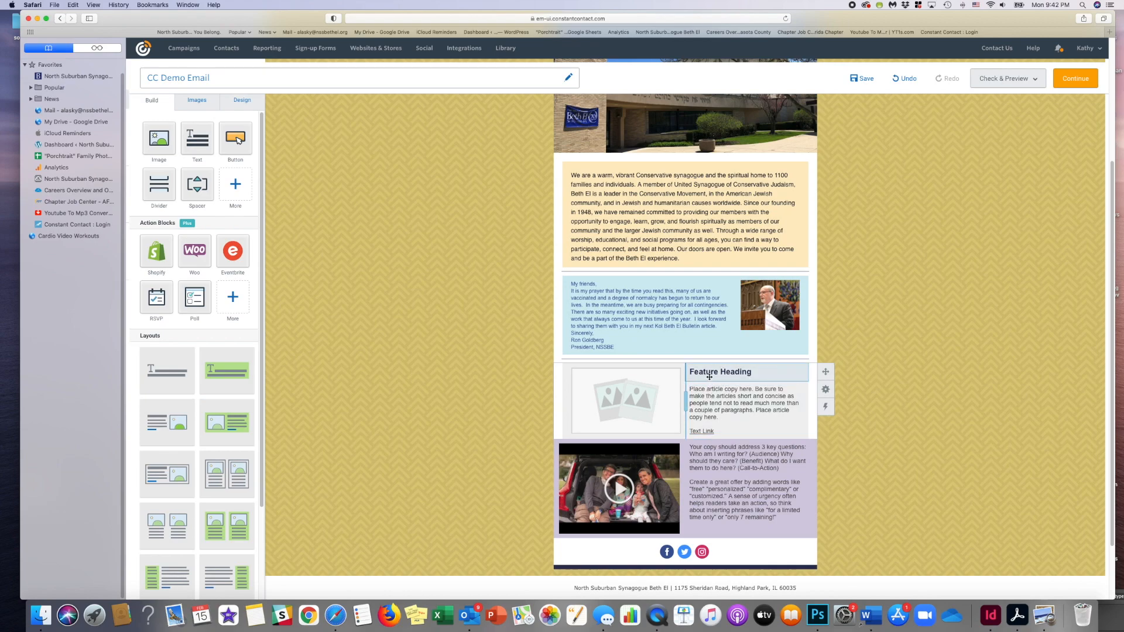
left_click_drag(226, 370, 579, 364)
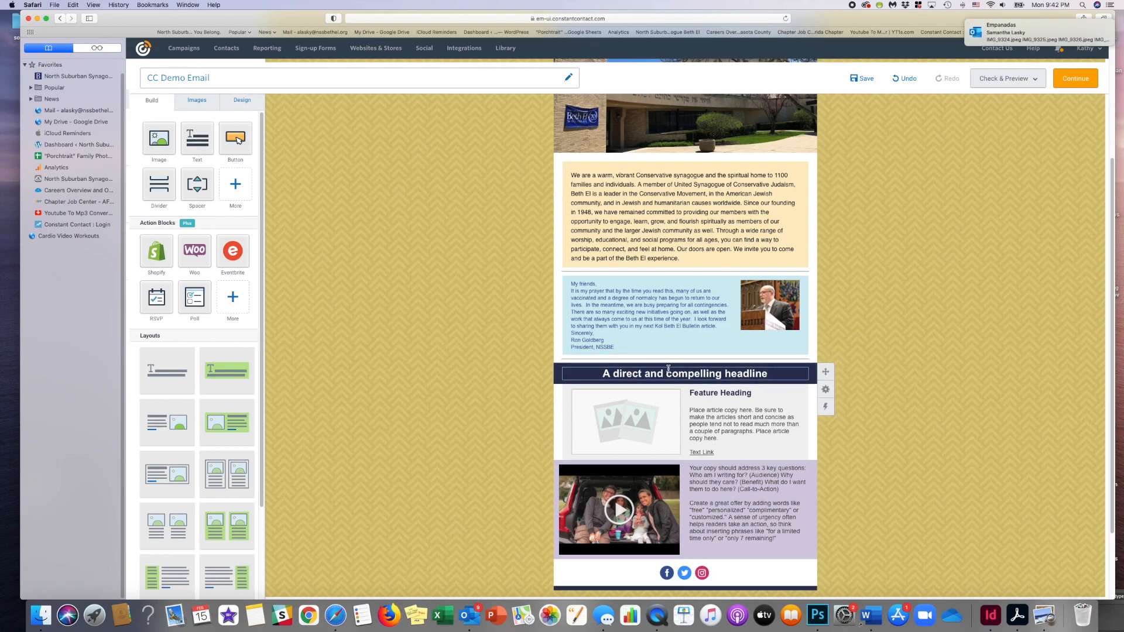
- Insert a two-column picture-and-text layout below the feature article and place a divider between them
left_click_drag(236, 469, 600, 468)
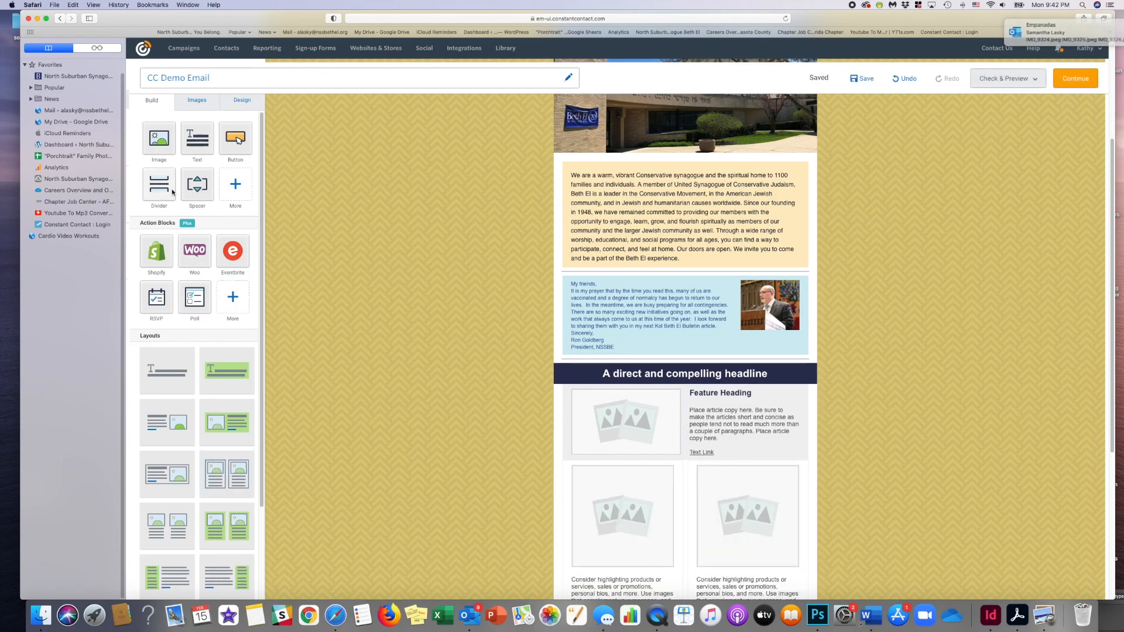
left_click_drag(158, 183, 606, 460)
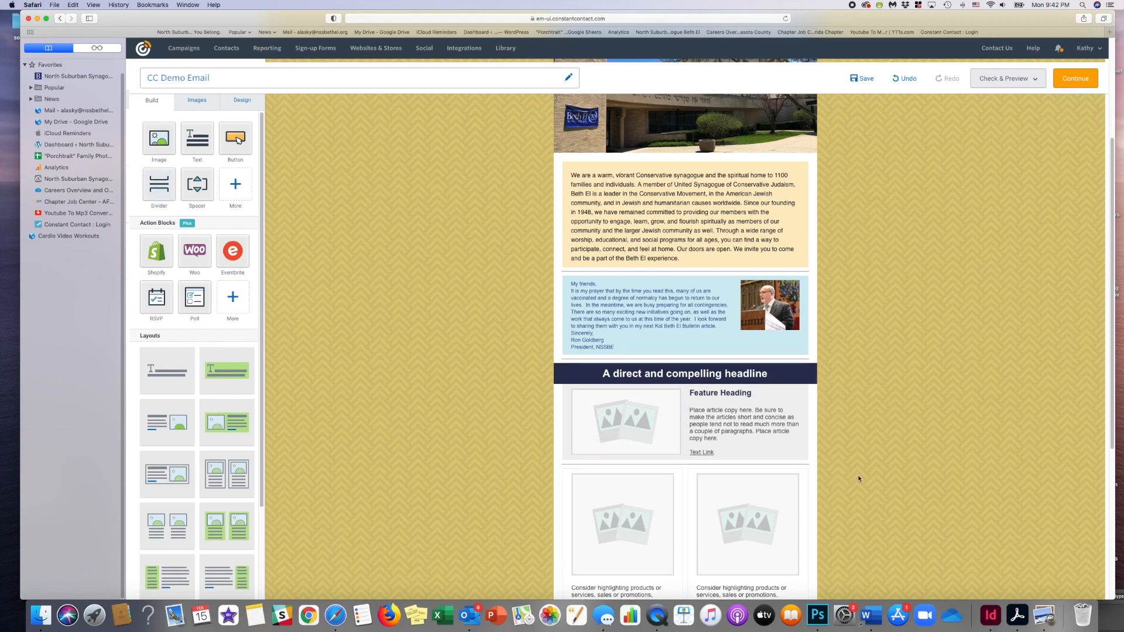
- Open the image library to replace the first placeholder picture of the two-column row and show the images from all folders
scroll(840, 481, "down", 5)
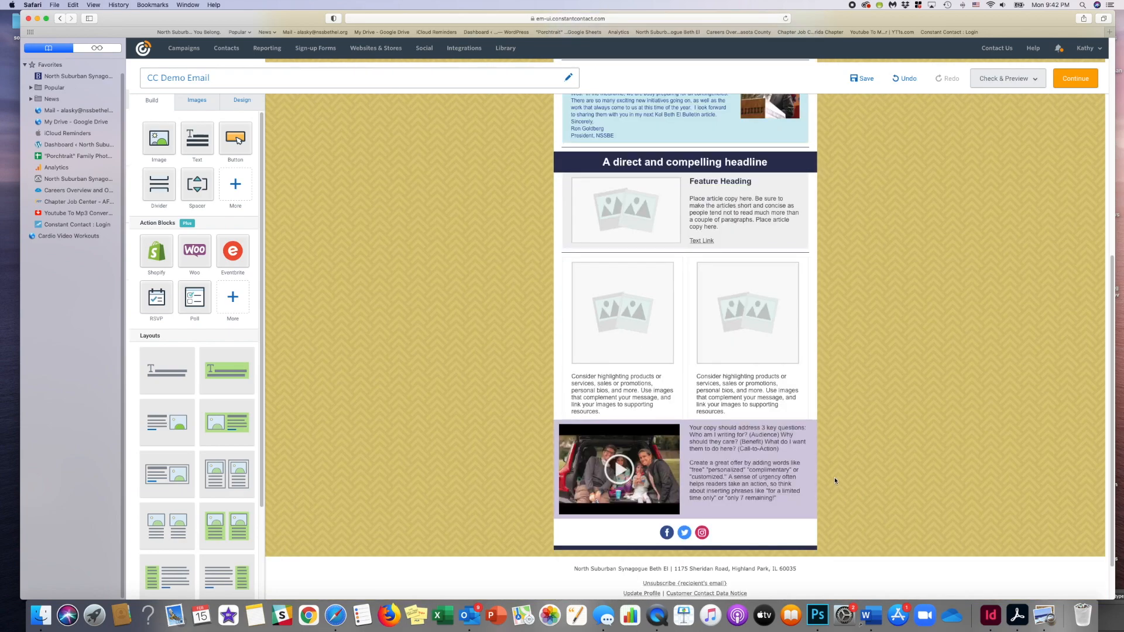
left_click(613, 320)
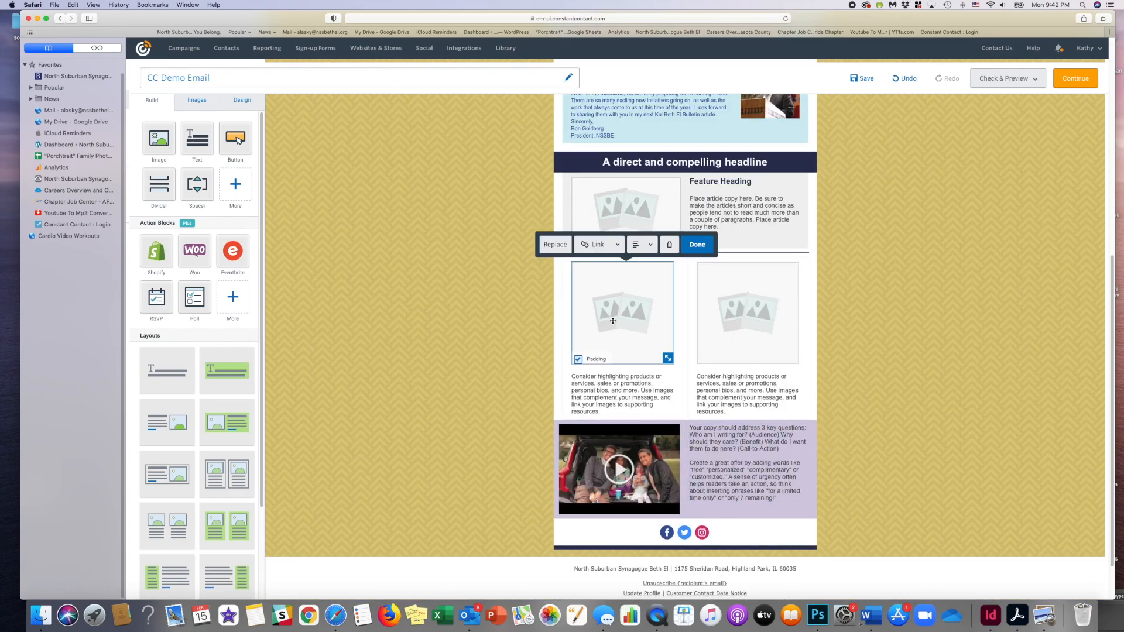
left_click(554, 245)
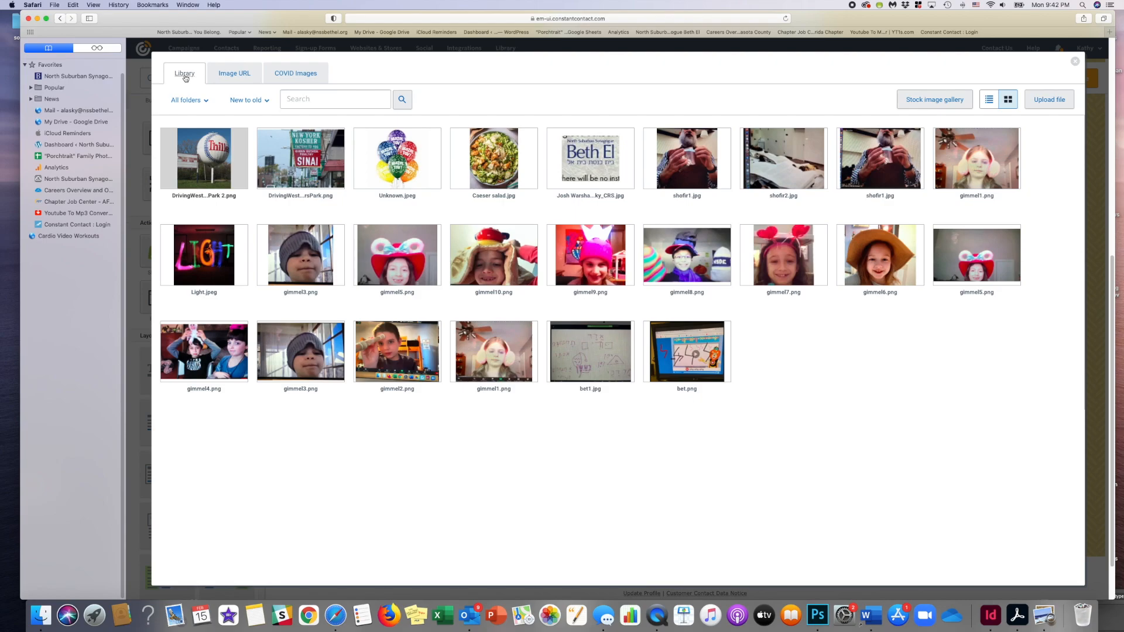
left_click(193, 102)
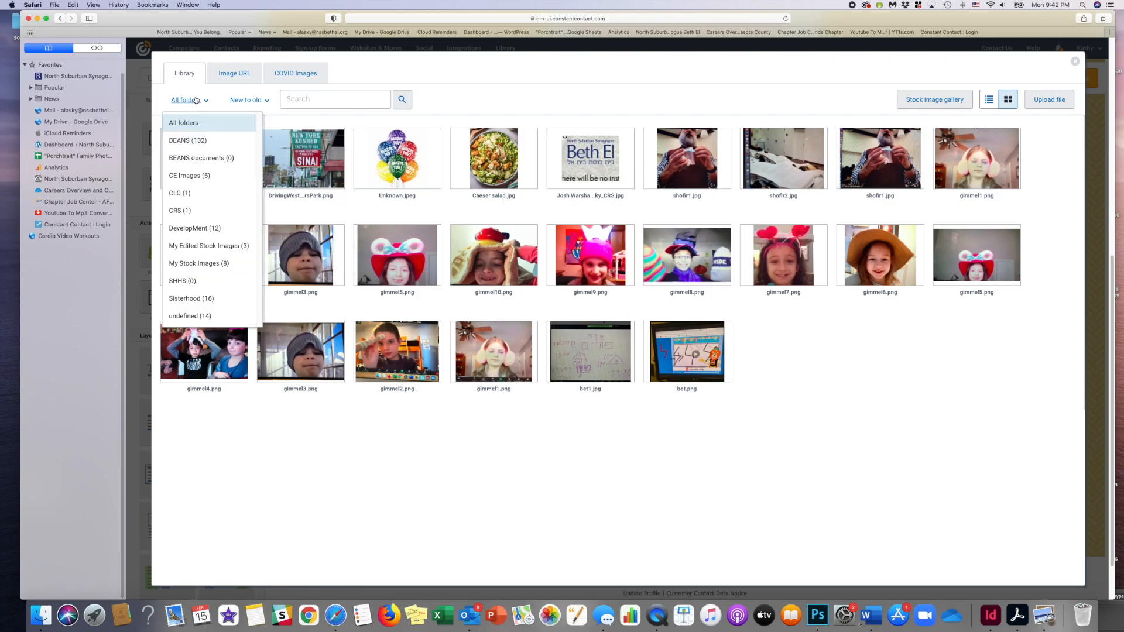
left_click(192, 125)
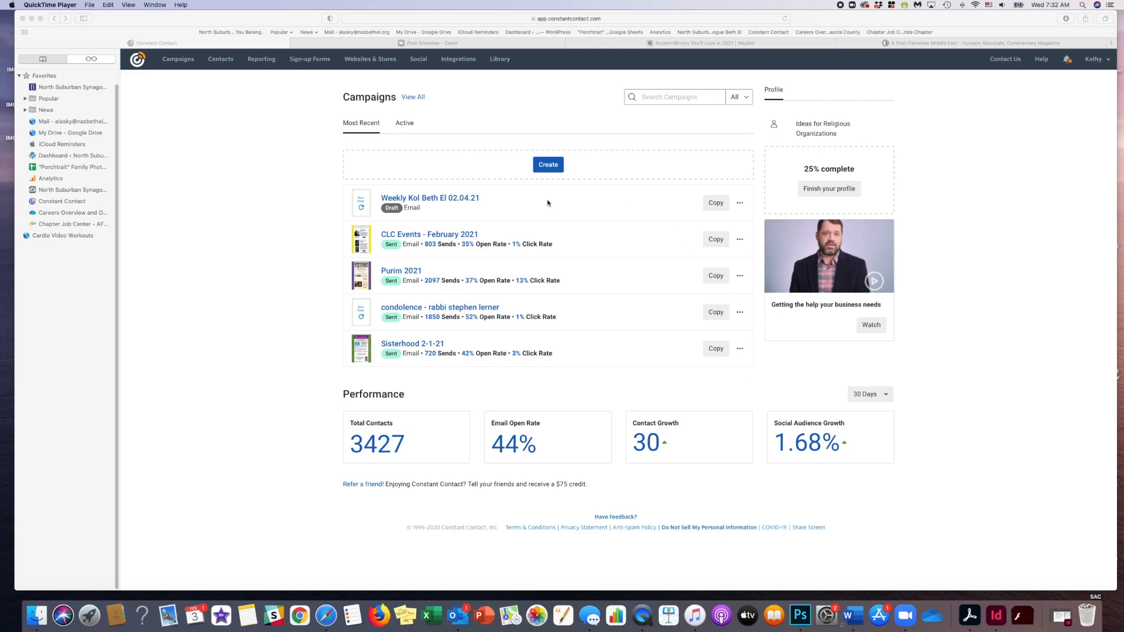
- Open the draft email Weekly Kol Beth El 02.04.21 and turn on padding for the portrait in the Shabbat Worship section
left_click(469, 201)
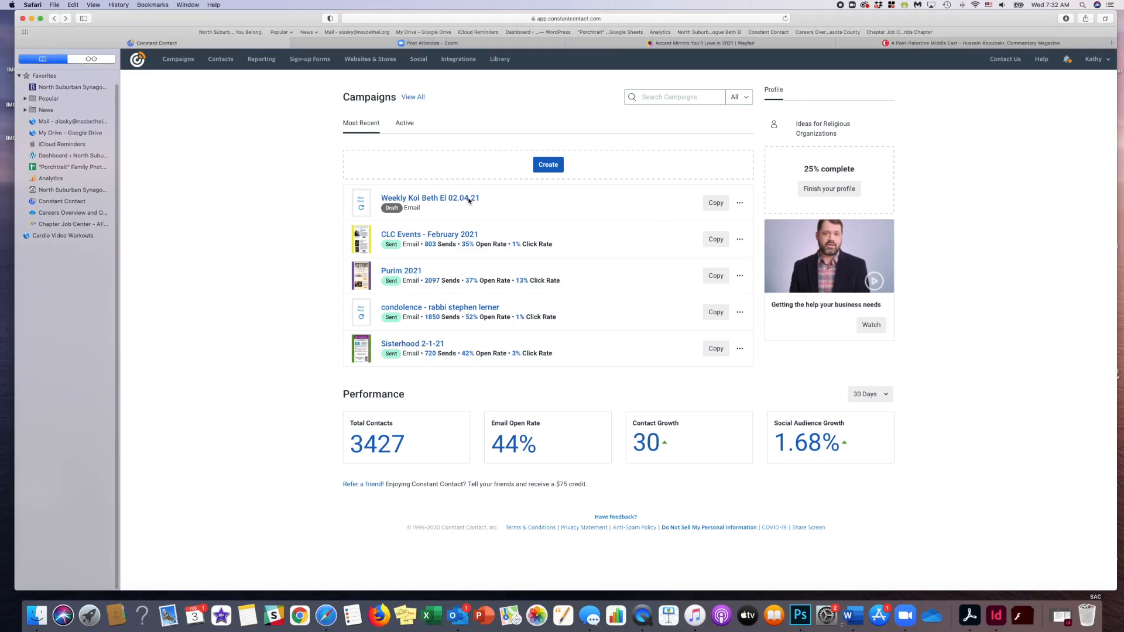
left_click(469, 200)
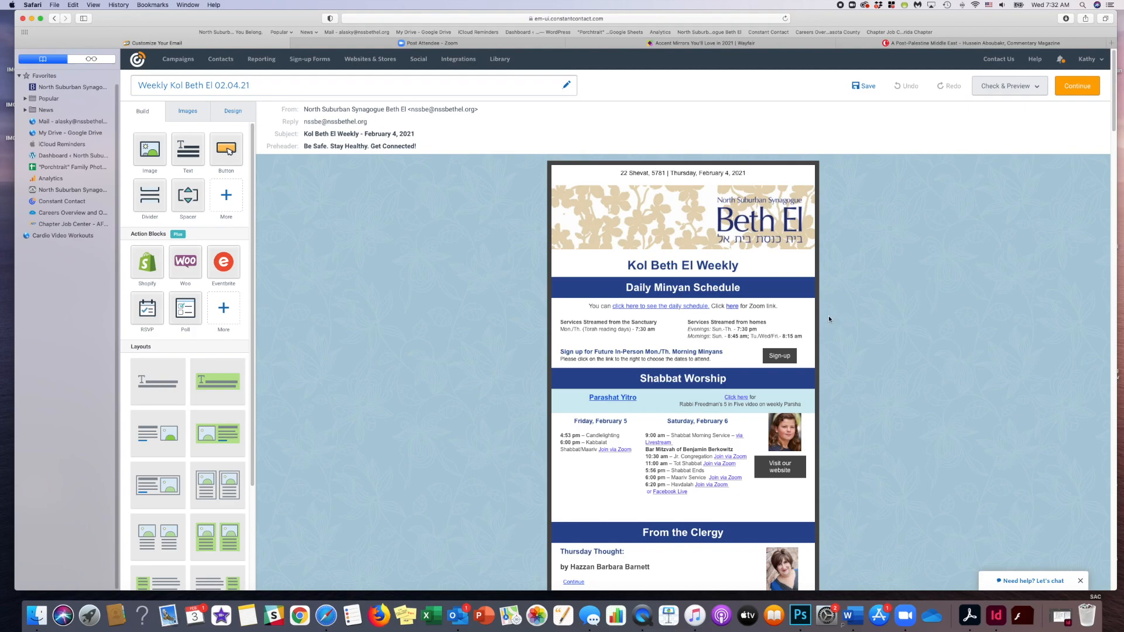
scroll(778, 311, "down", 2)
scroll(775, 307, "down", 5)
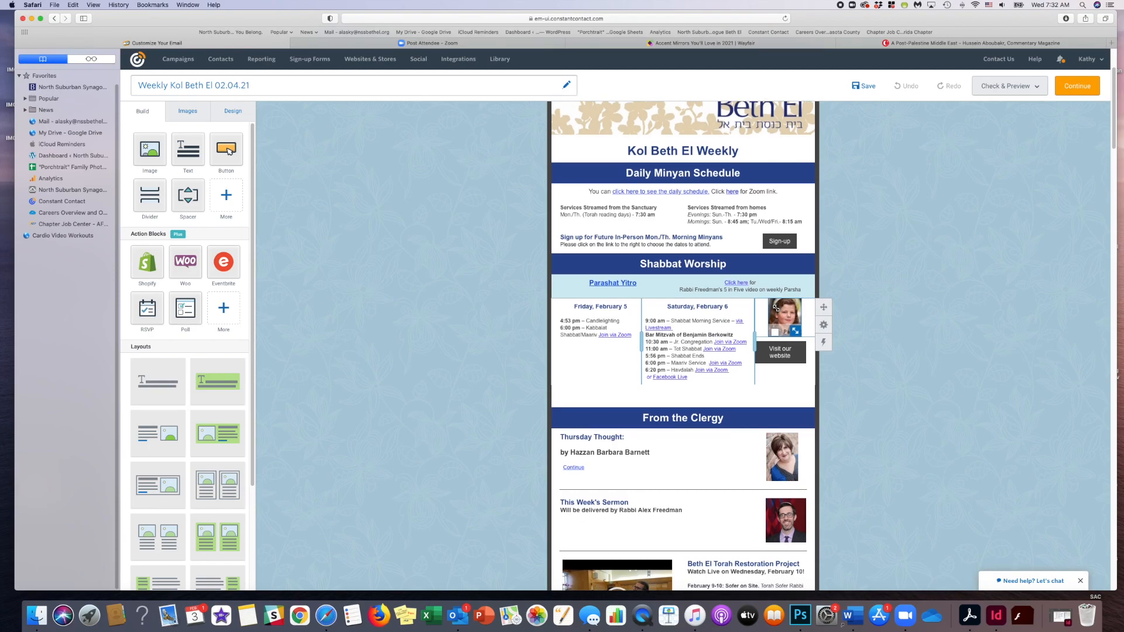
scroll(775, 308, "down", 1)
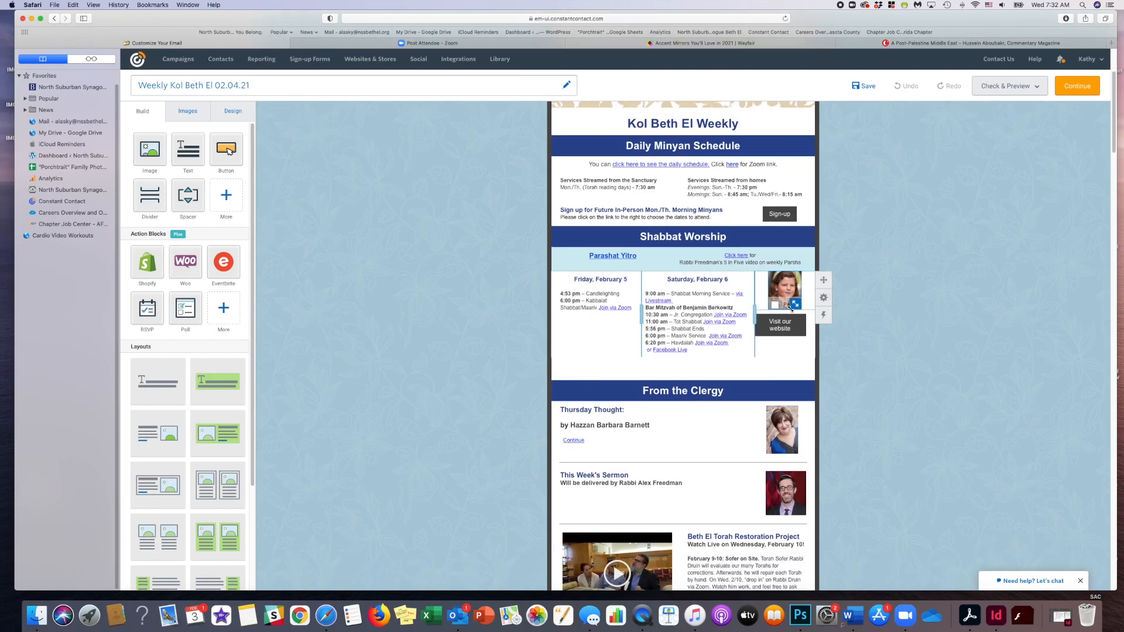
left_click(775, 307)
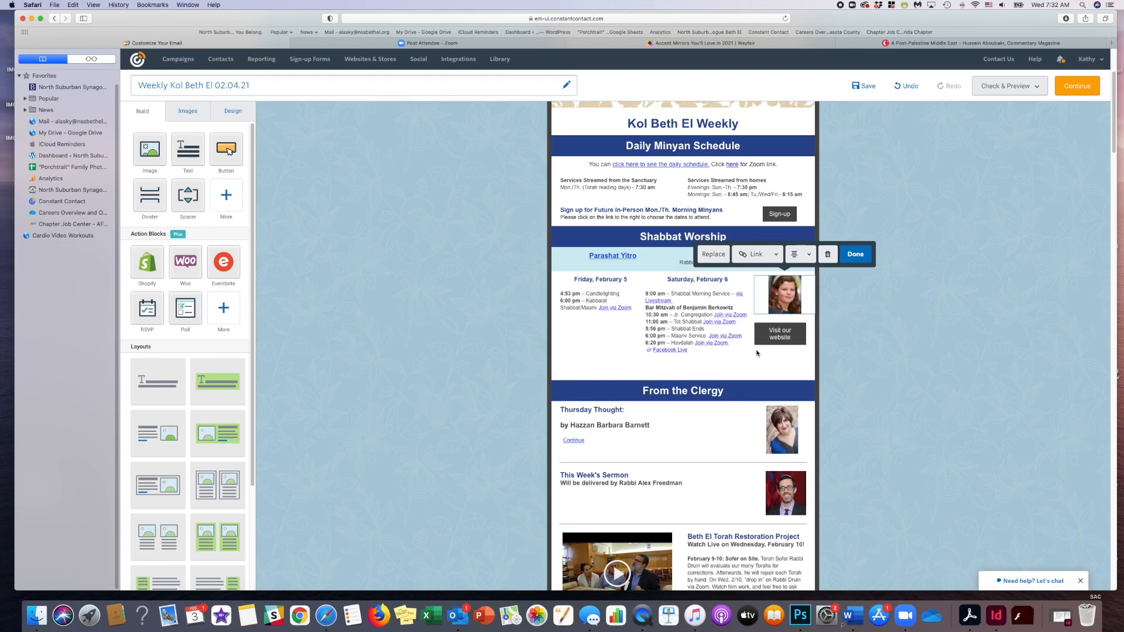
- Delete the empty row above the From the Clergy heading
left_click(814, 366)
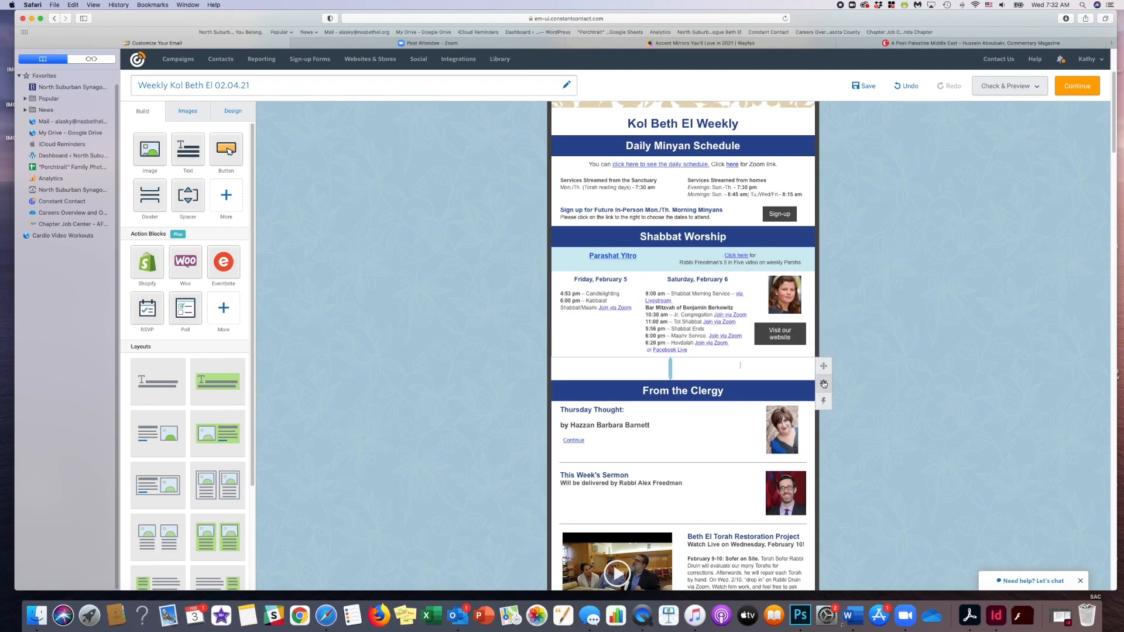
mouse_move(824, 383)
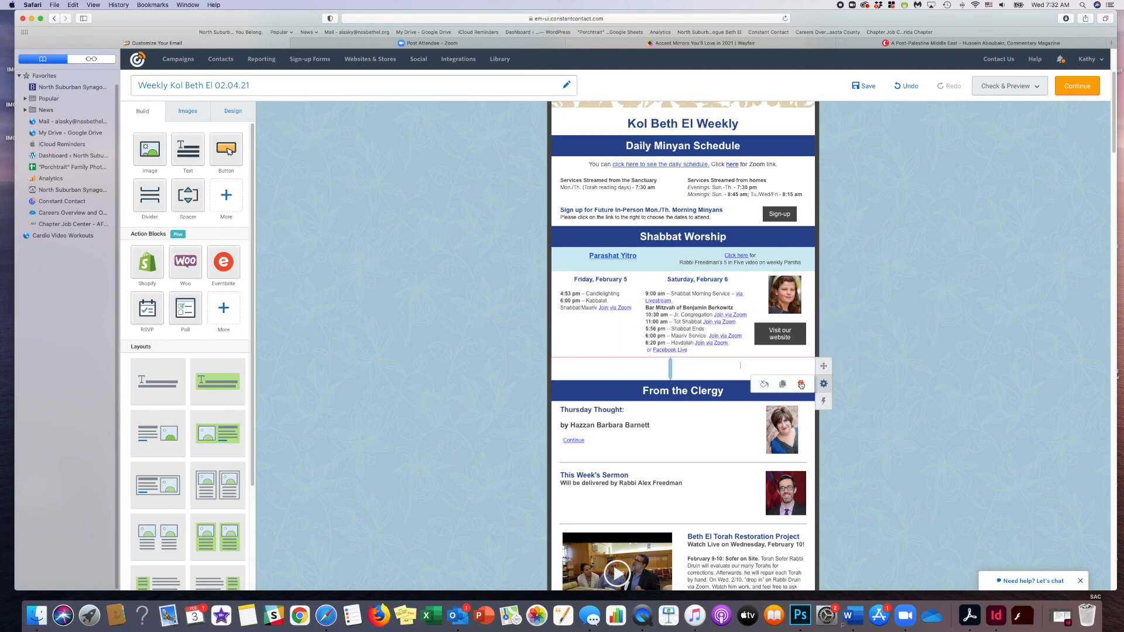
left_click(801, 385)
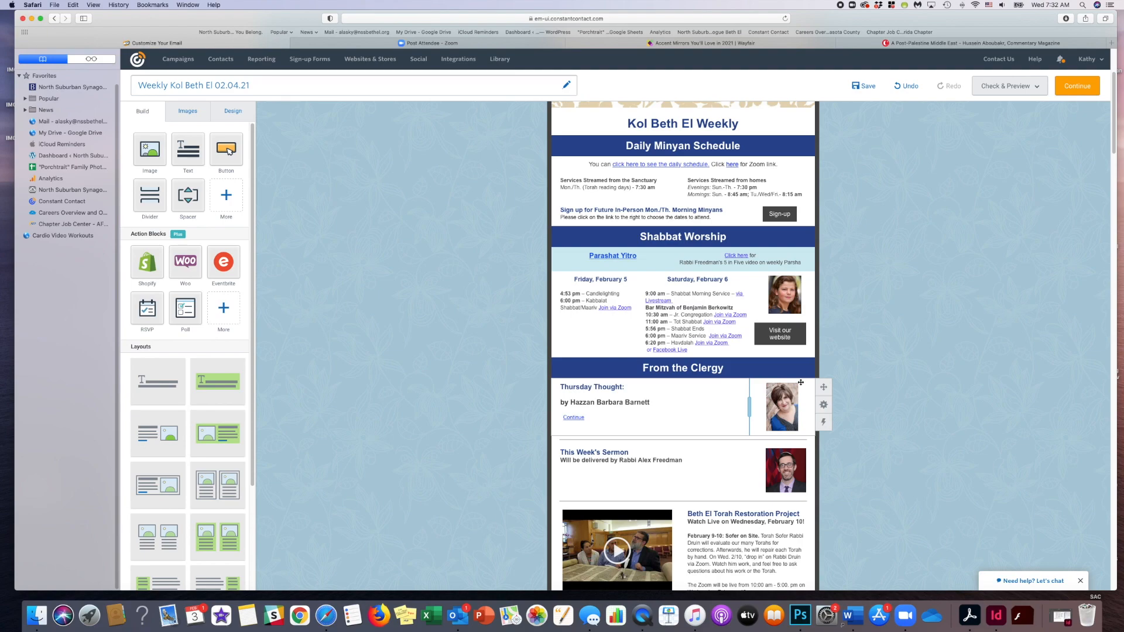
- Save the draft and remove the Virtual Escape Room for 5th-7th Graders event together with its leftover divider from Upcoming Events
left_click(869, 87)
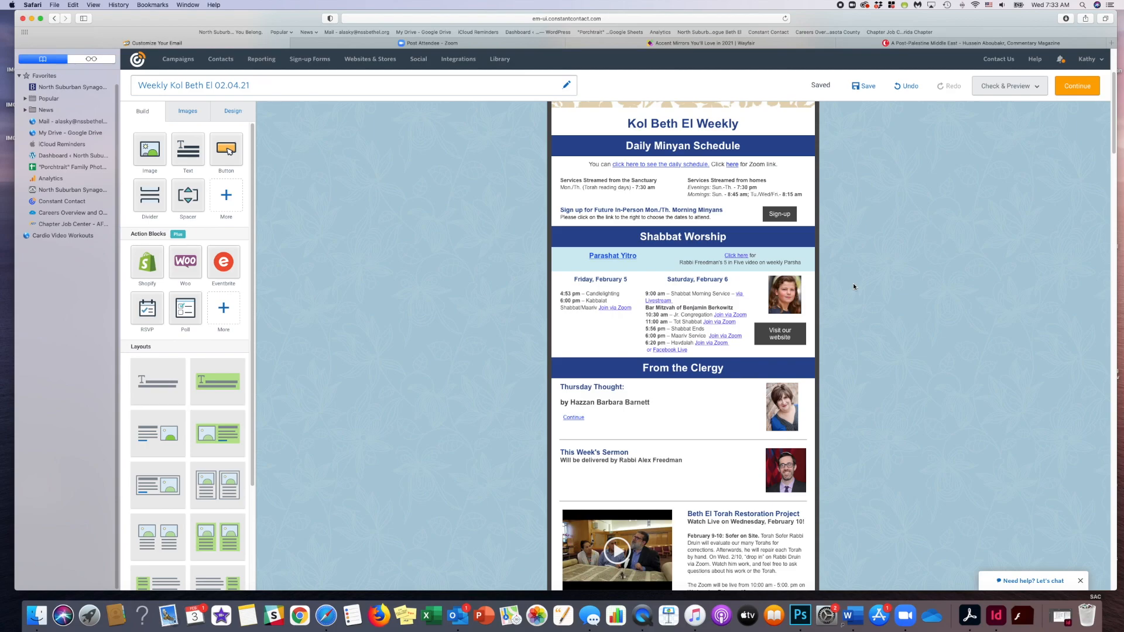
scroll(853, 287, "down", 2)
scroll(854, 287, "down", 6)
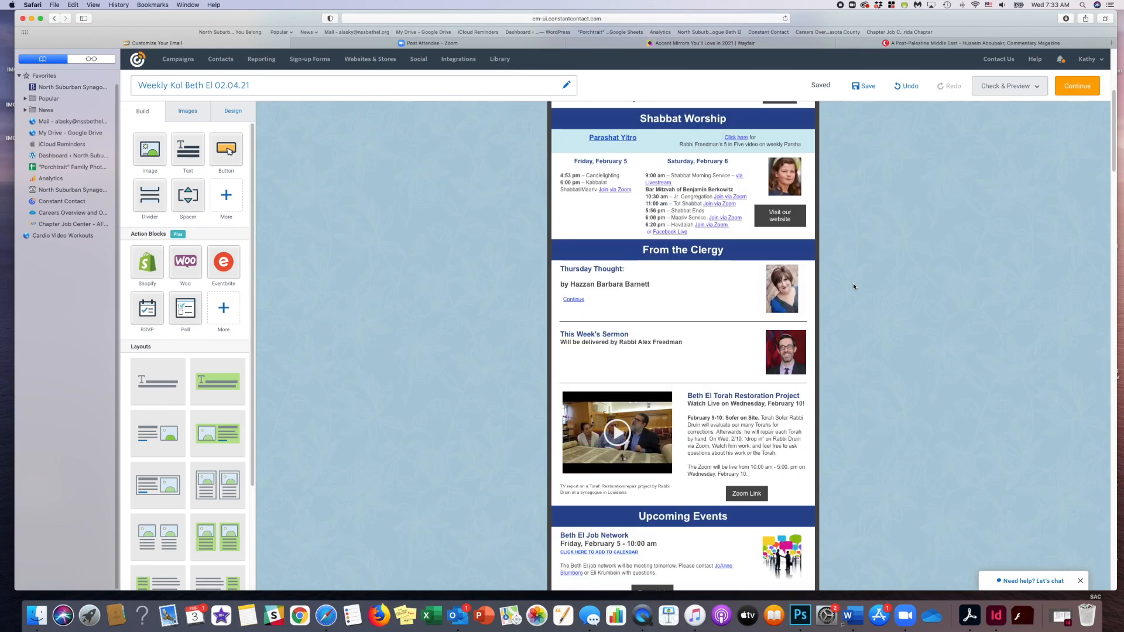
scroll(853, 286, "down", 3)
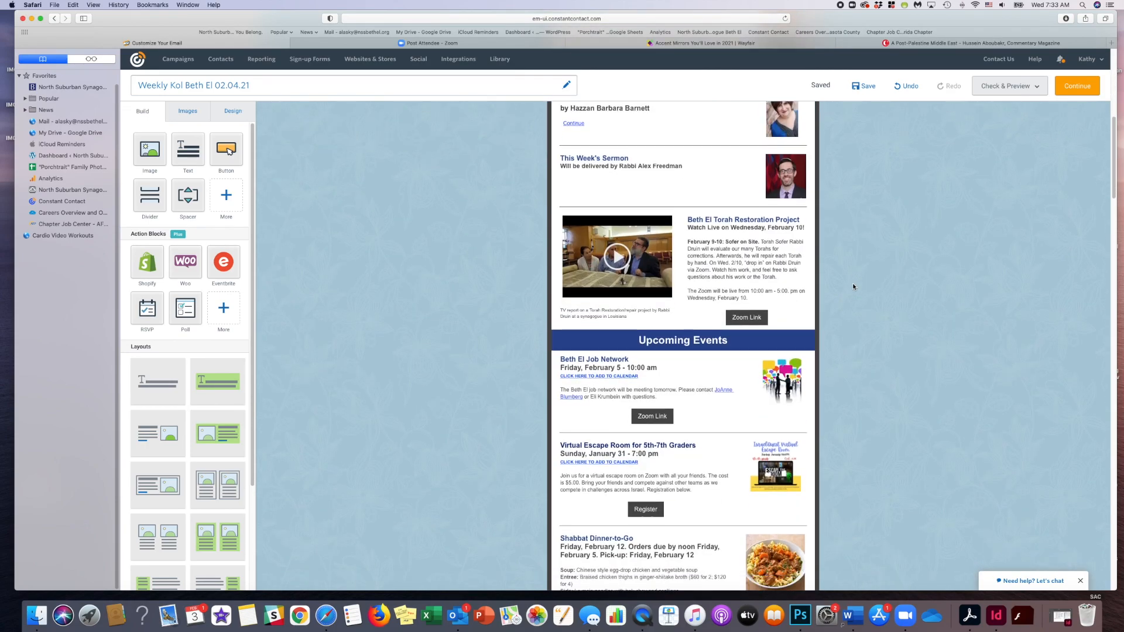
scroll(853, 286, "down", 6)
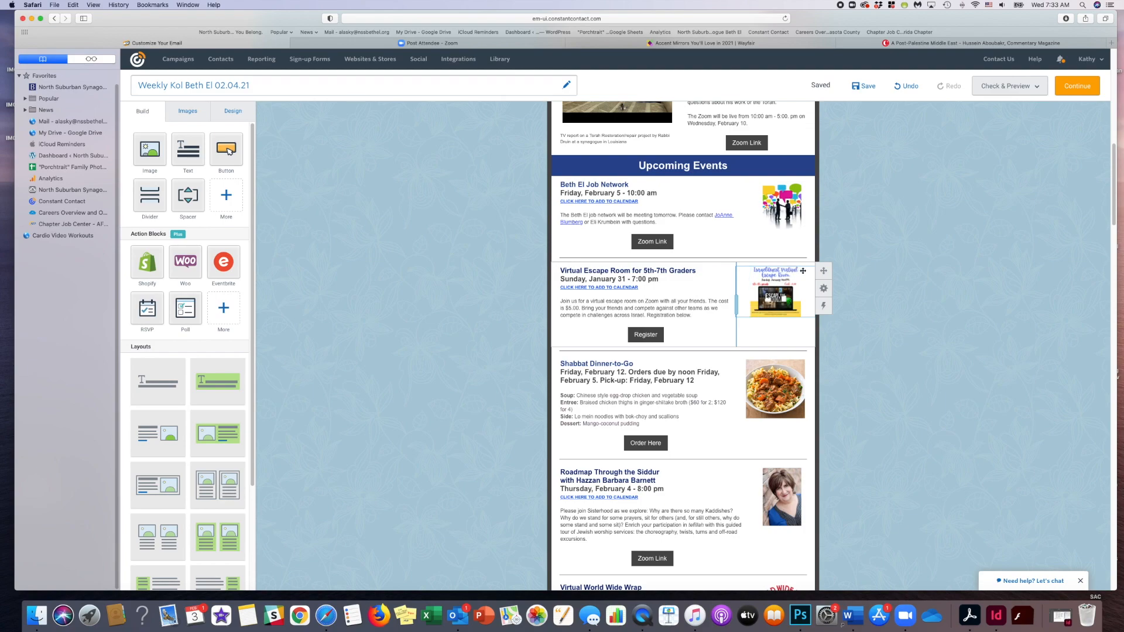
mouse_move(824, 289)
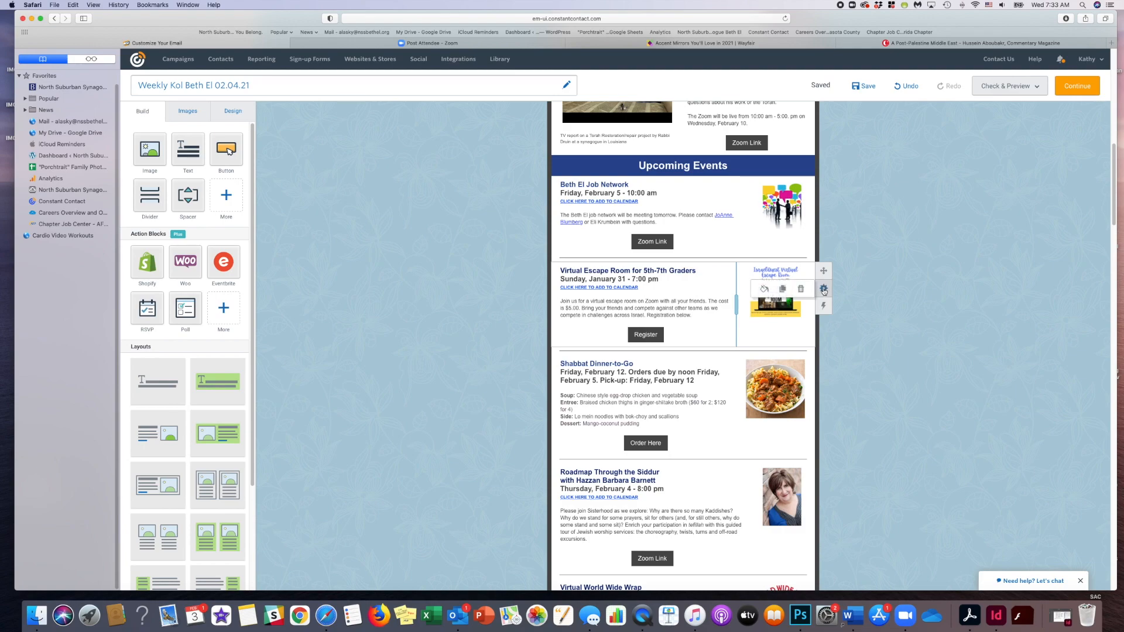
left_click(802, 290)
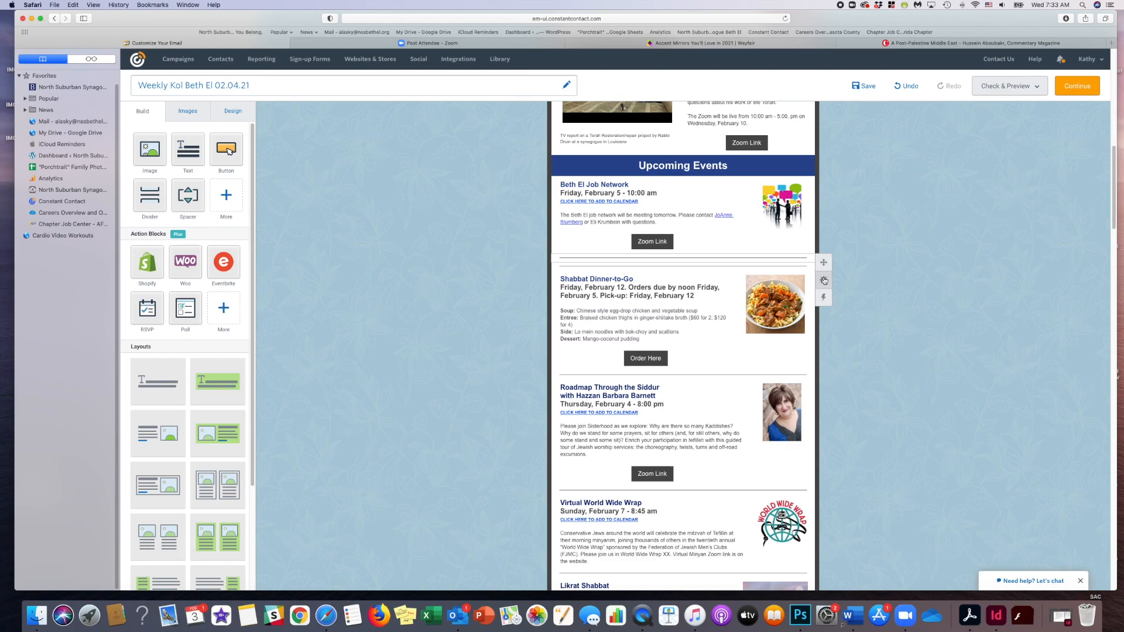
left_click(801, 281)
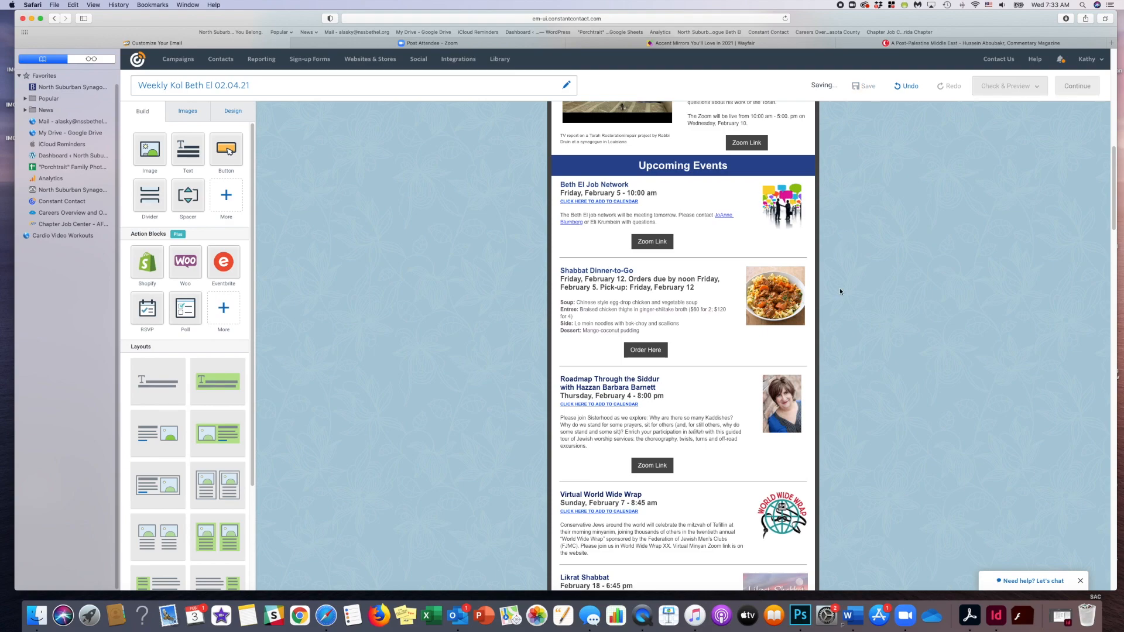
- Start replacing the Shabbat Dinner-to-Go picture with a new image uploaded to the library from the computer
left_click(784, 288)
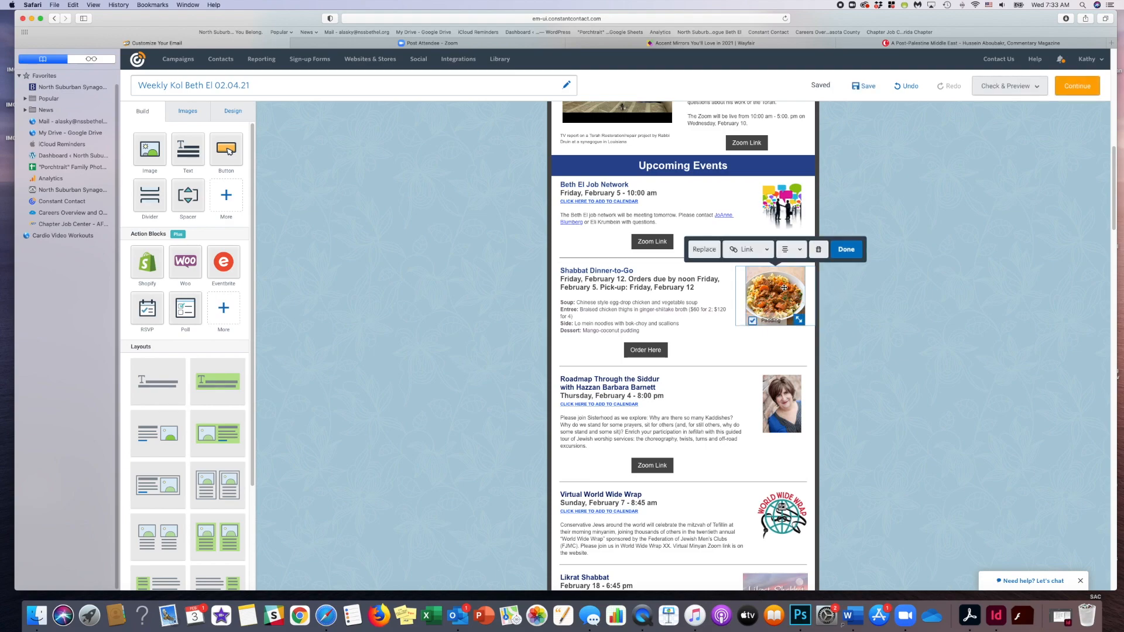
left_click(702, 251)
left_click(706, 251)
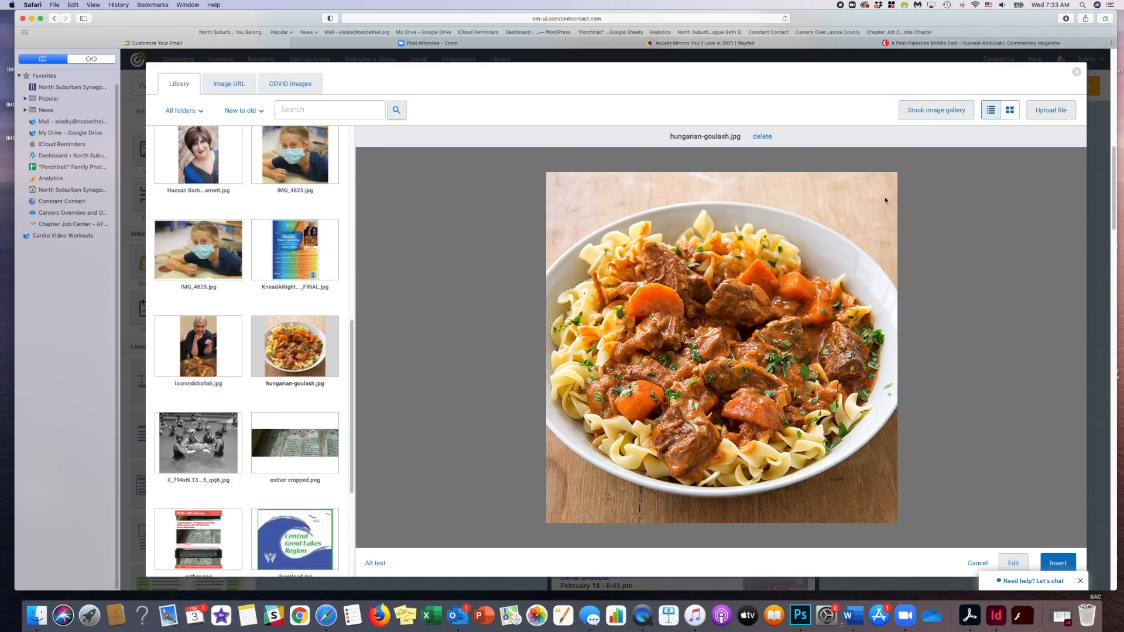
left_click(1042, 119)
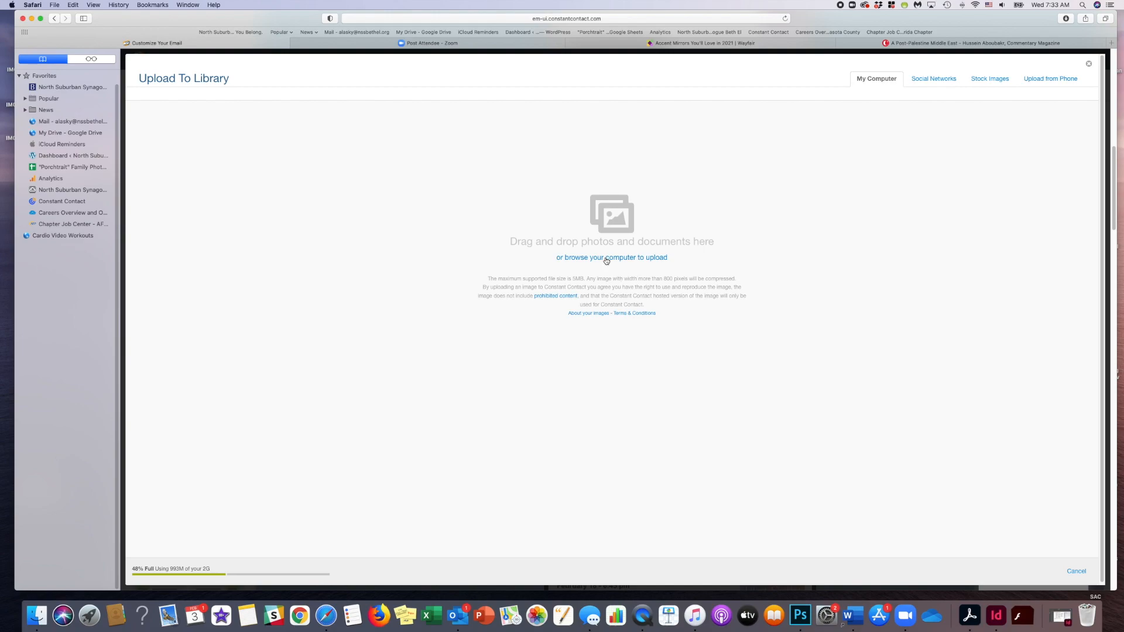
left_click(606, 259)
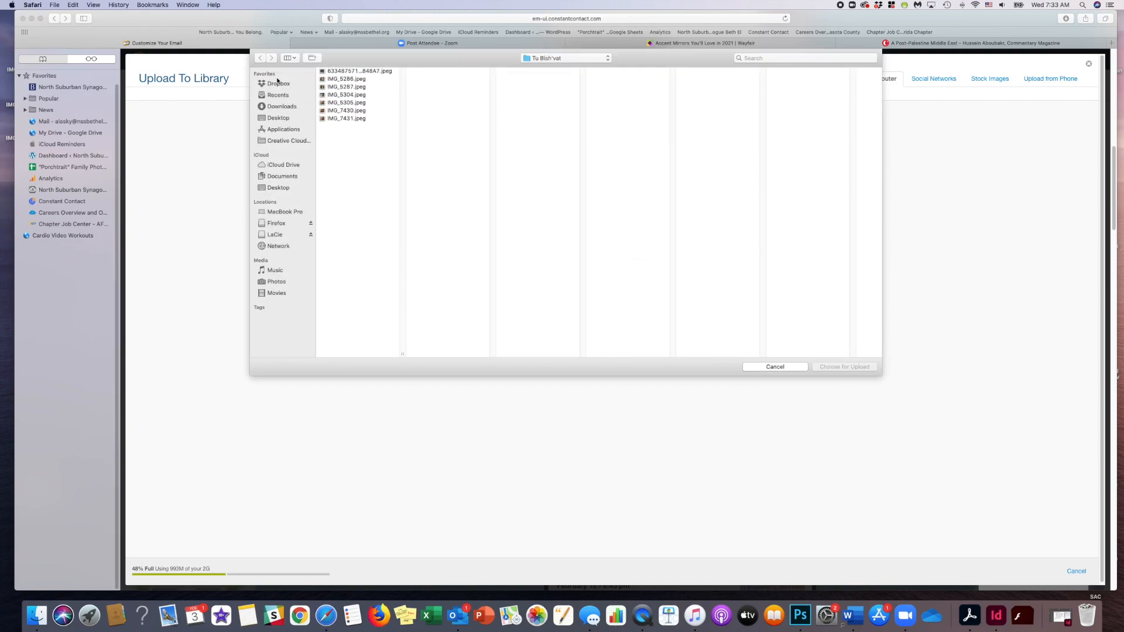
- Choose braised-chicken-thighs-ginger.jpg for upload from the food photos folder inside the Desktop's Catering files
left_click(279, 118)
left_click(351, 71)
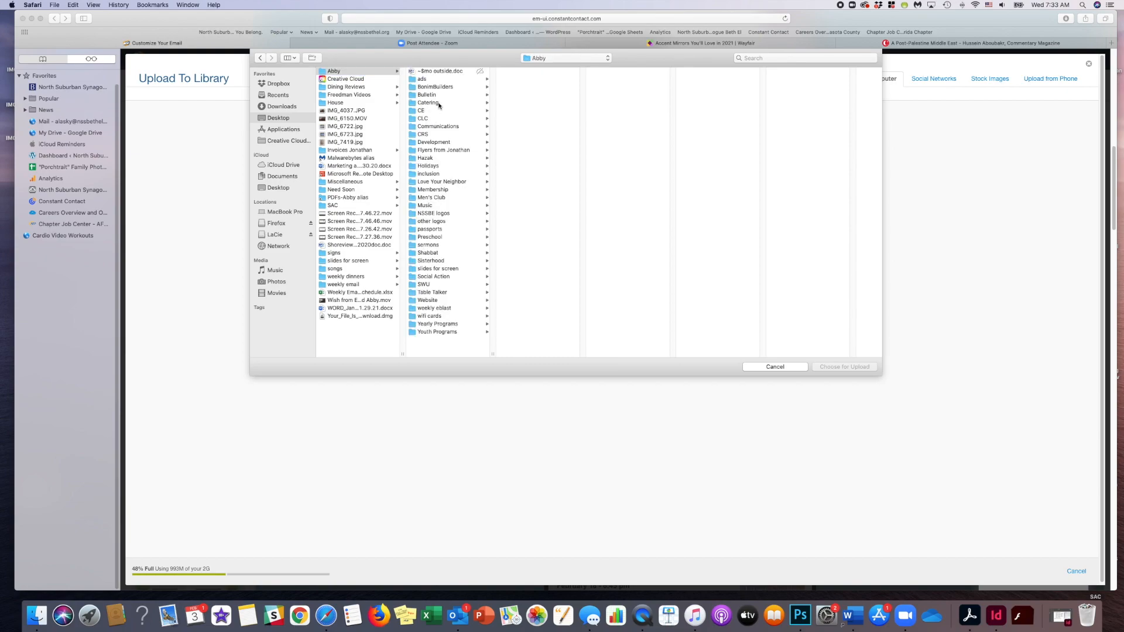
left_click(437, 104)
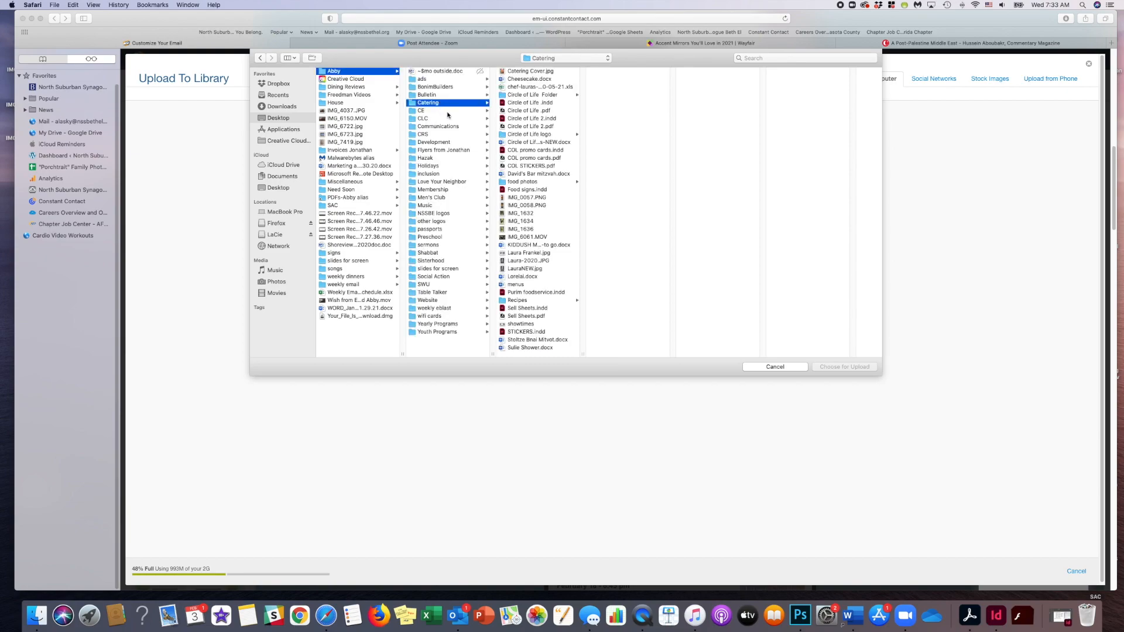
left_click(537, 182)
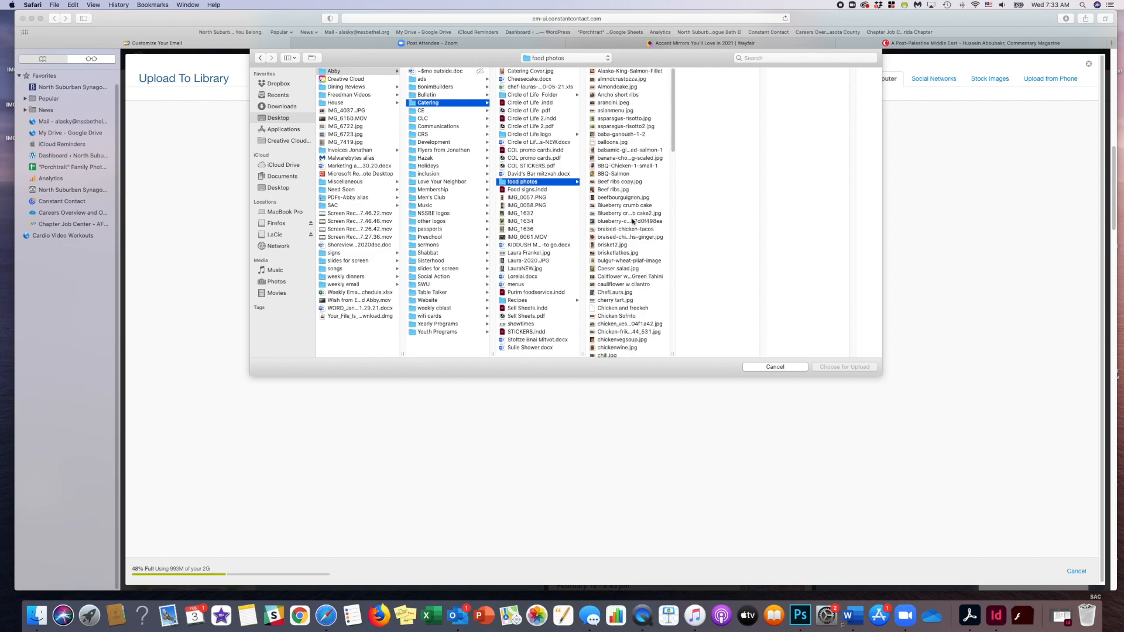
left_click(647, 238)
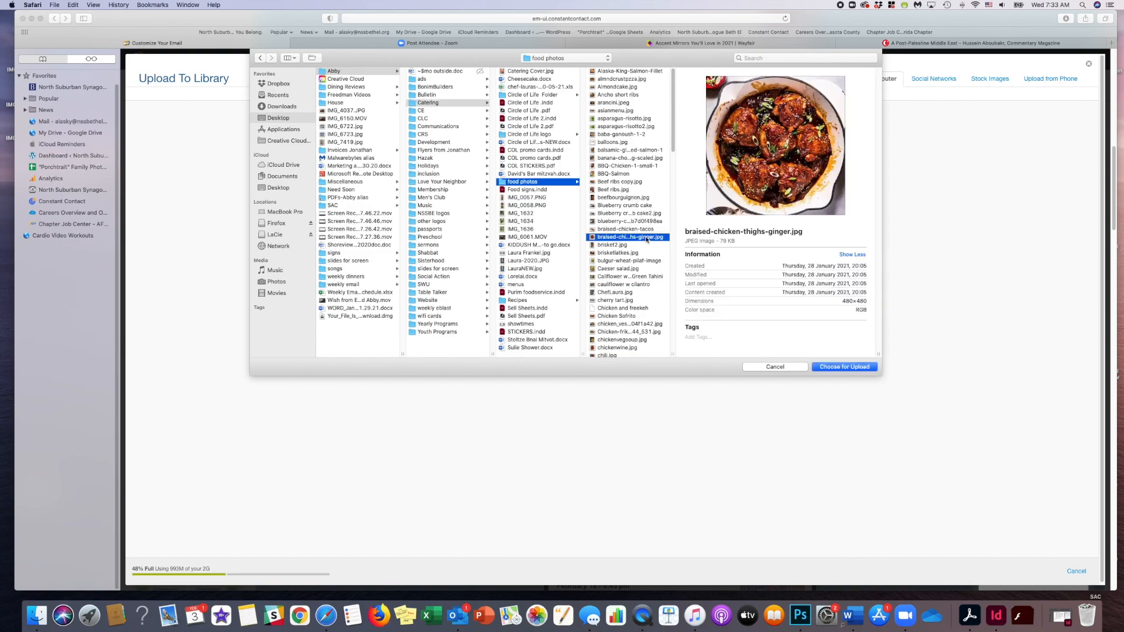
left_click(841, 368)
- Insert the uploaded braised chicken image into the Shabbat Dinner-to-Go block and save the draft
left_click(1050, 571)
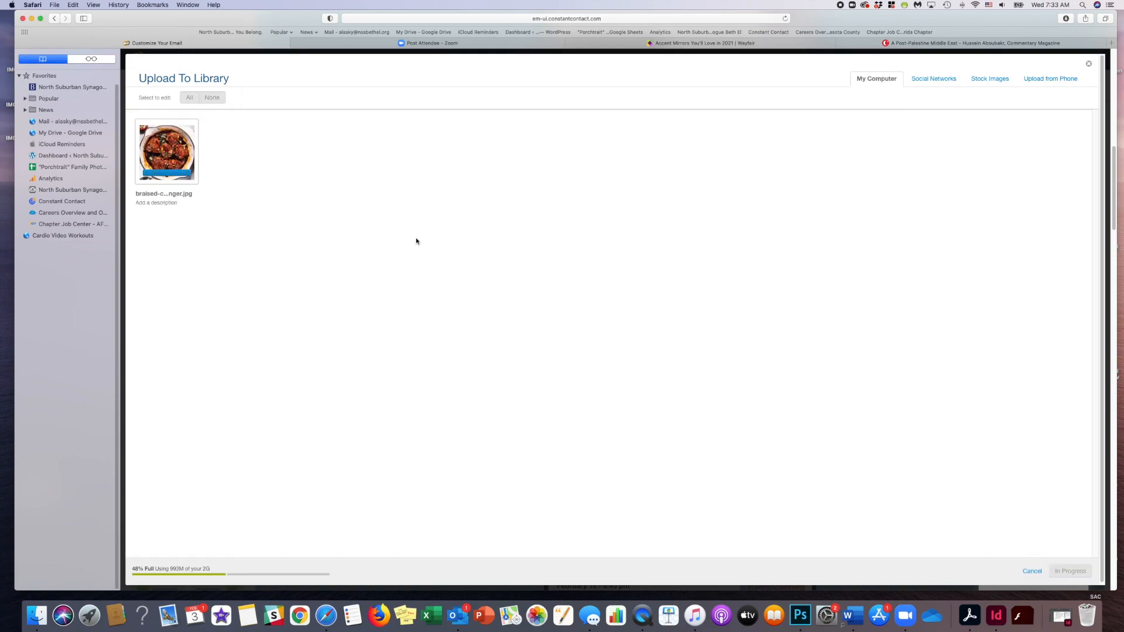
left_click(1075, 569)
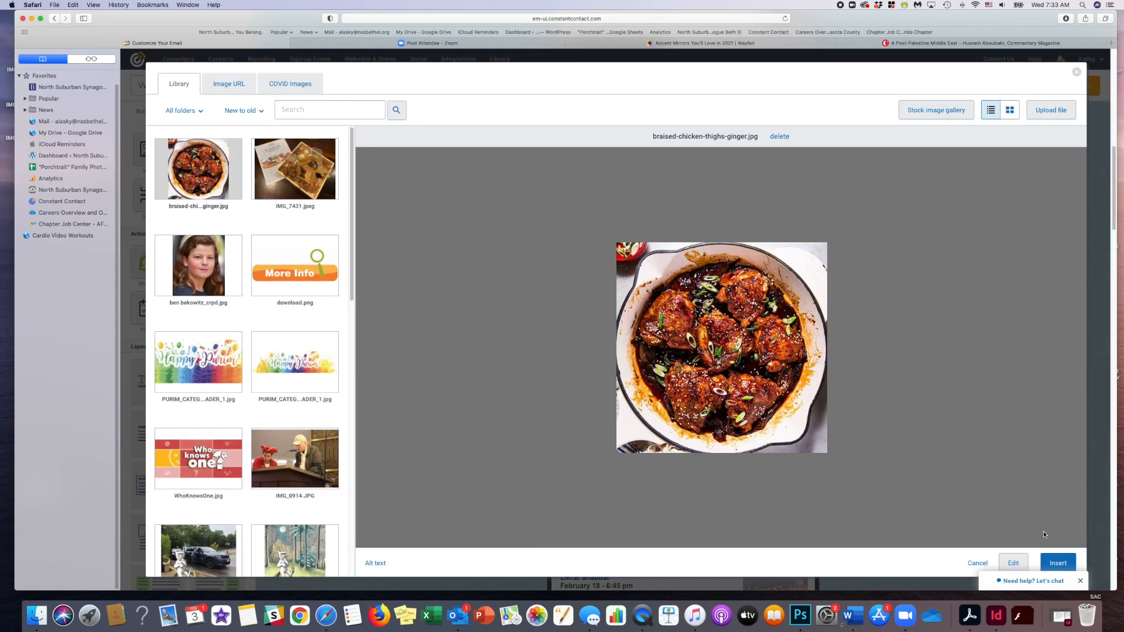
left_click(1057, 563)
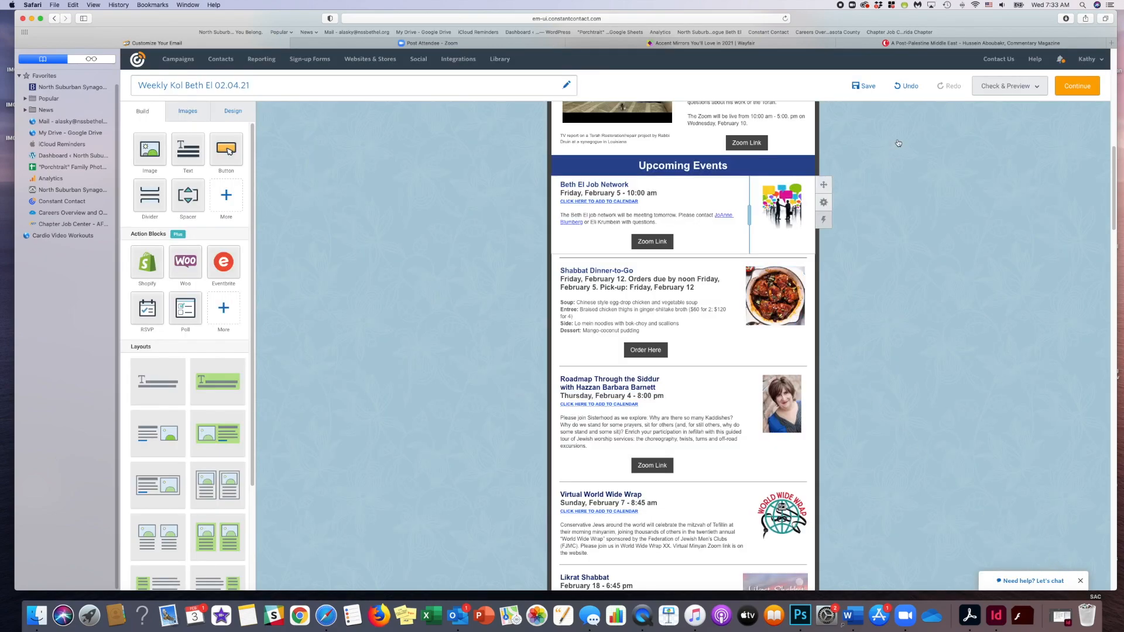
left_click(864, 88)
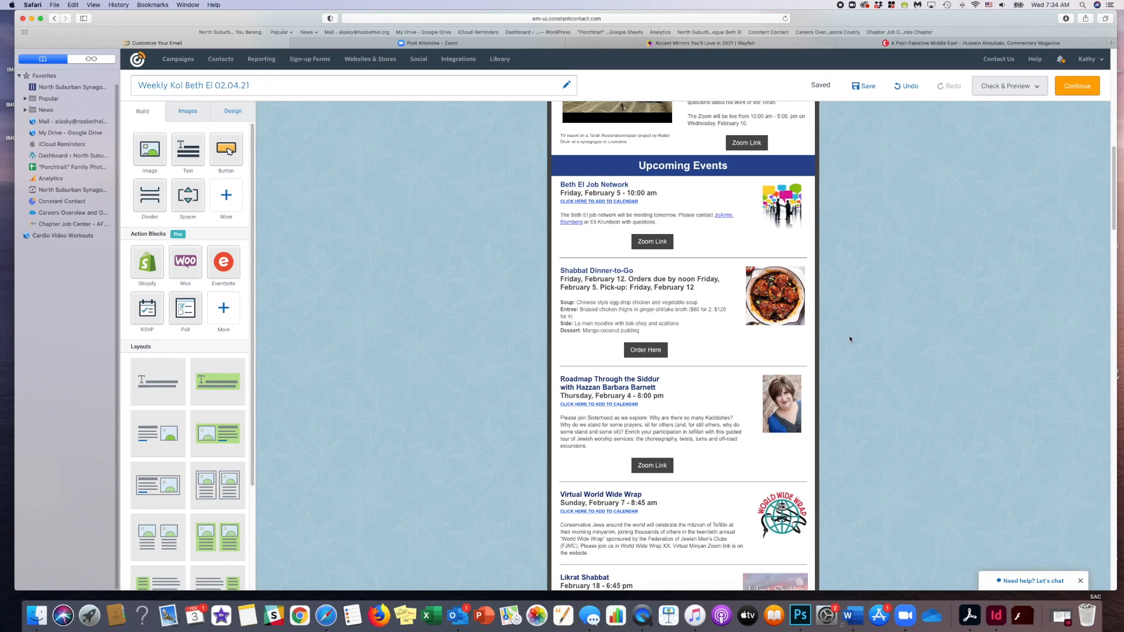
- Open the synagogue's ShulCloud portal in a new browser tab and display its list of forms
left_click(1111, 43)
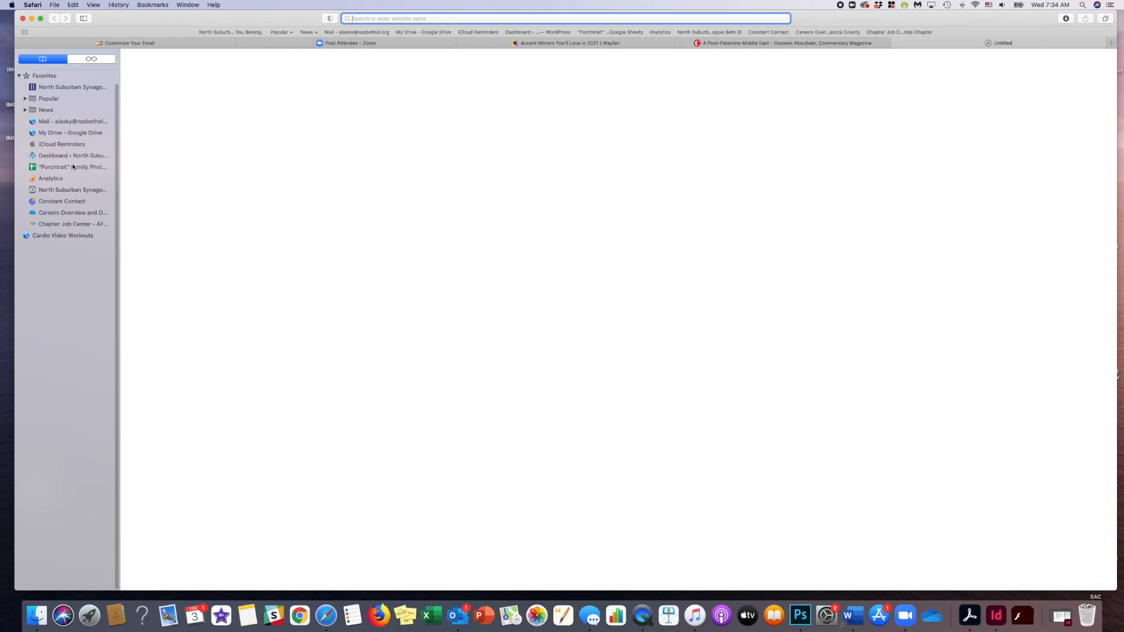
left_click(75, 190)
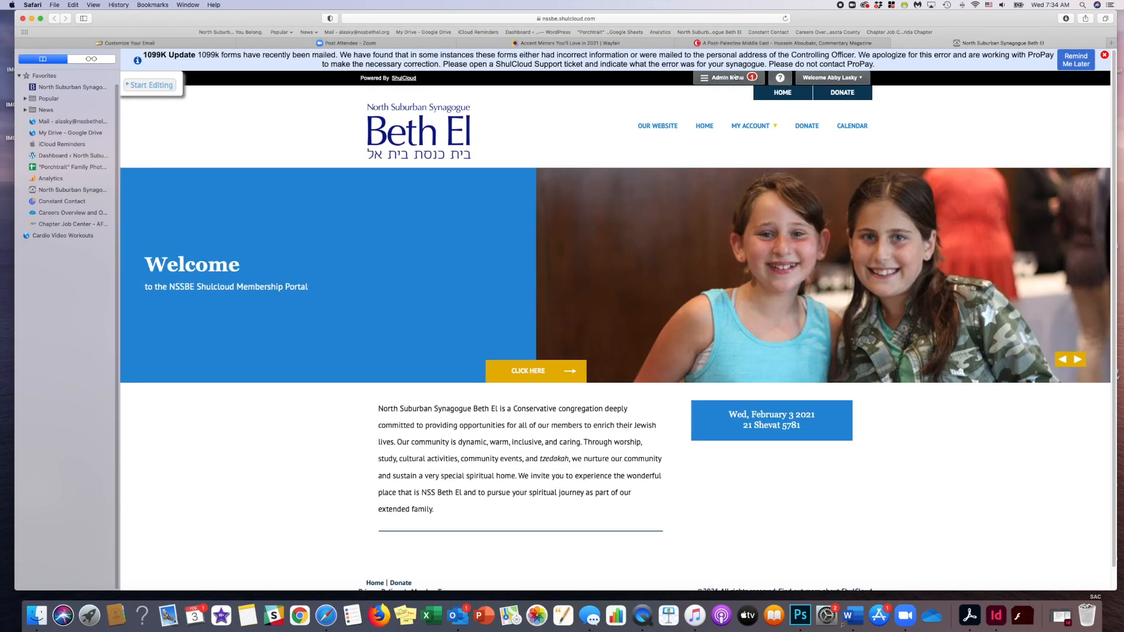
left_click(718, 80)
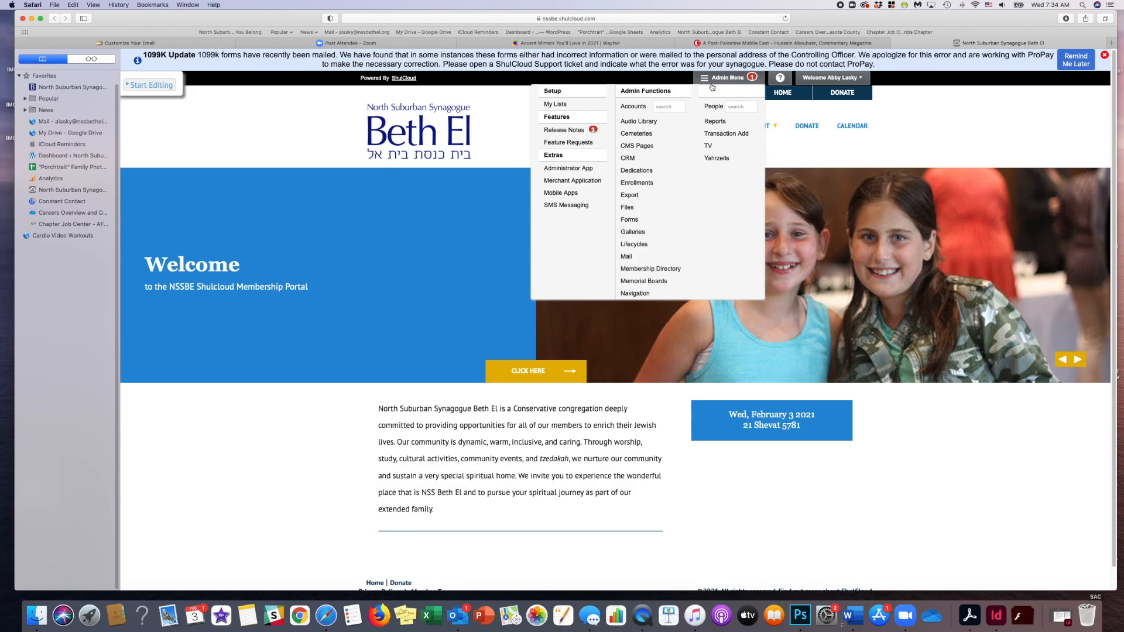
left_click(629, 221)
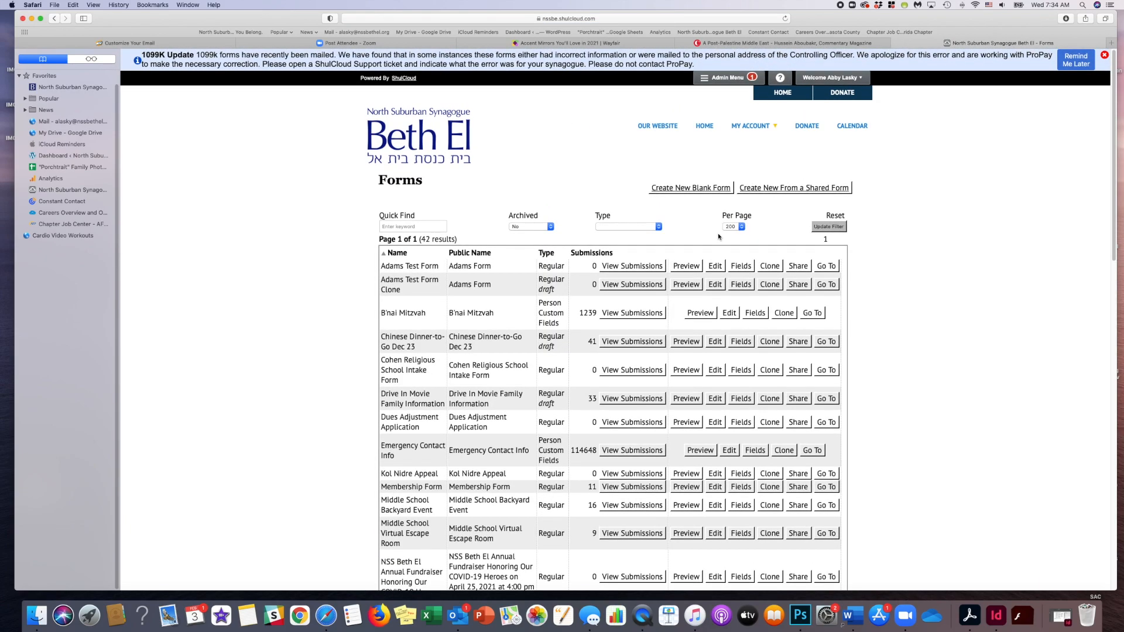
- Find the Shabbat Dinners-to-Go February 12 form in the list and open its public page
scroll(582, 406, "down", 1)
scroll(525, 388, "down", 3)
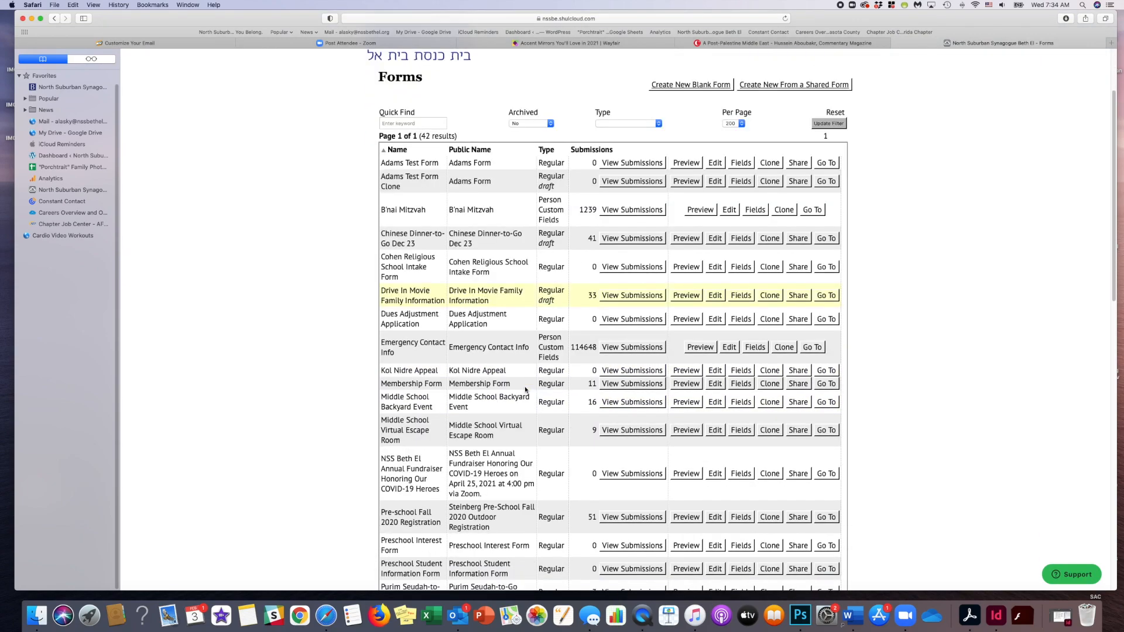
scroll(525, 387, "down", 3)
scroll(525, 387, "down", 2)
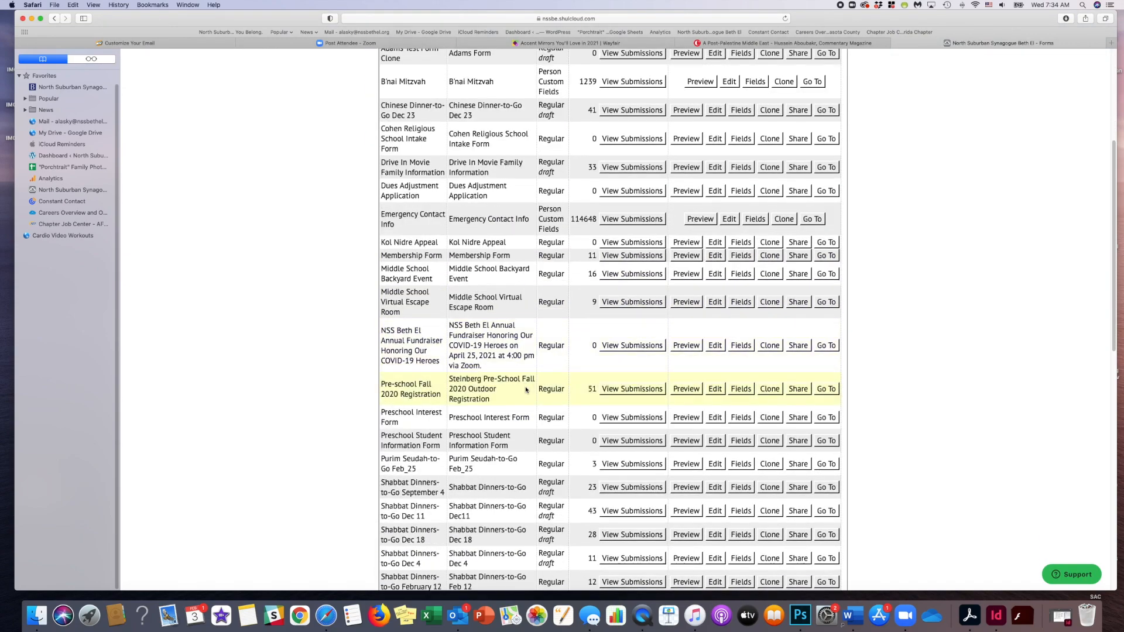
scroll(525, 389, "down", 2)
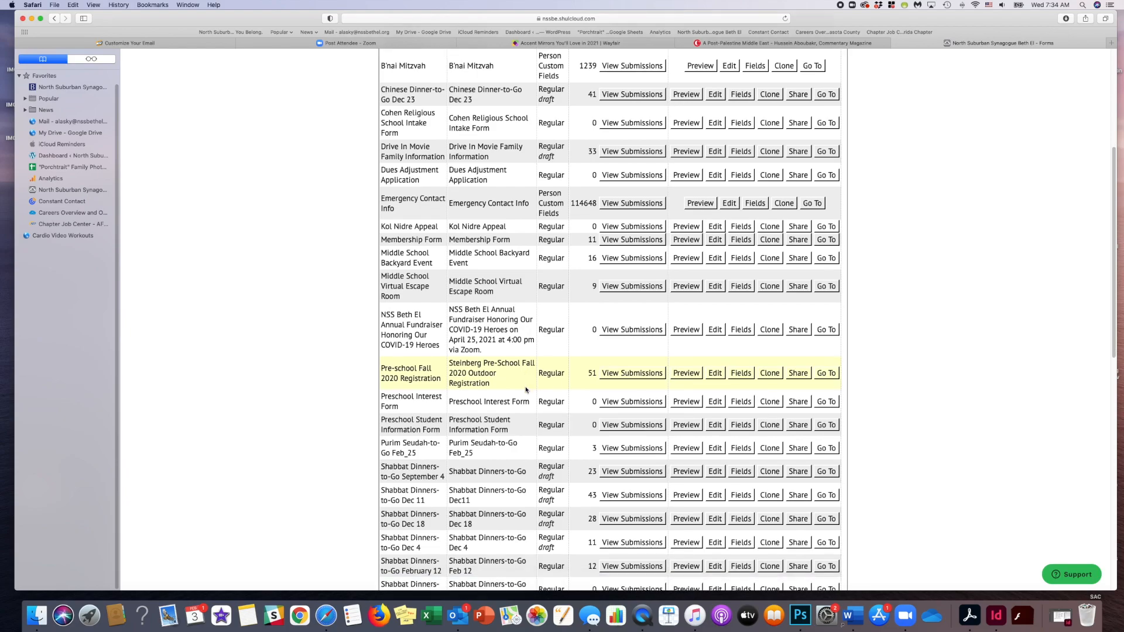
scroll(526, 389, "down", 12)
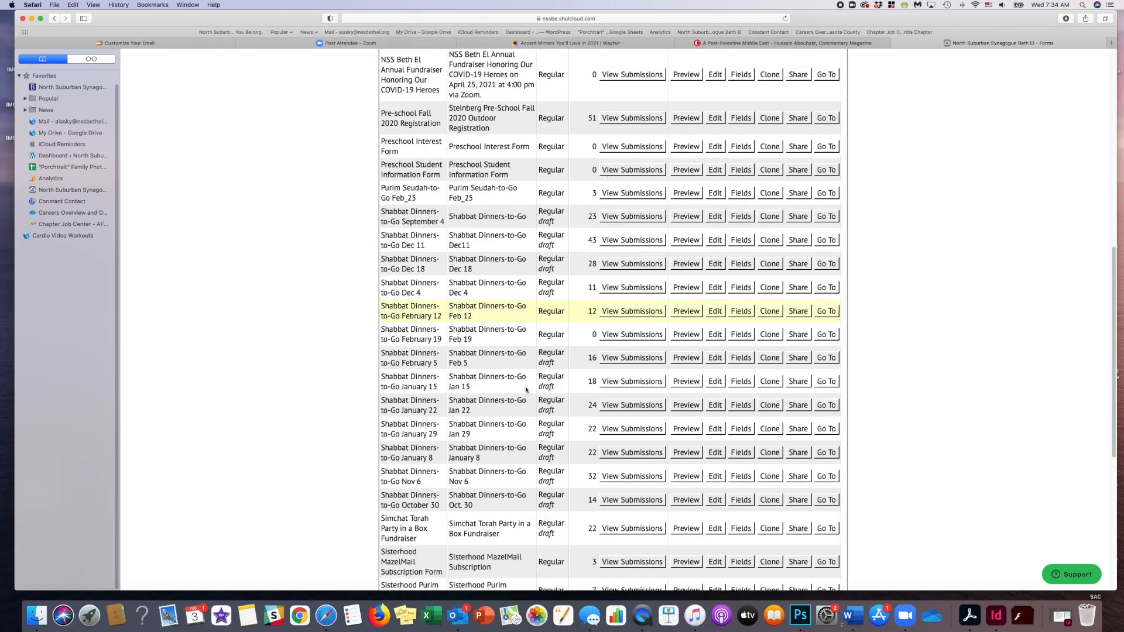
scroll(525, 390, "down", 5)
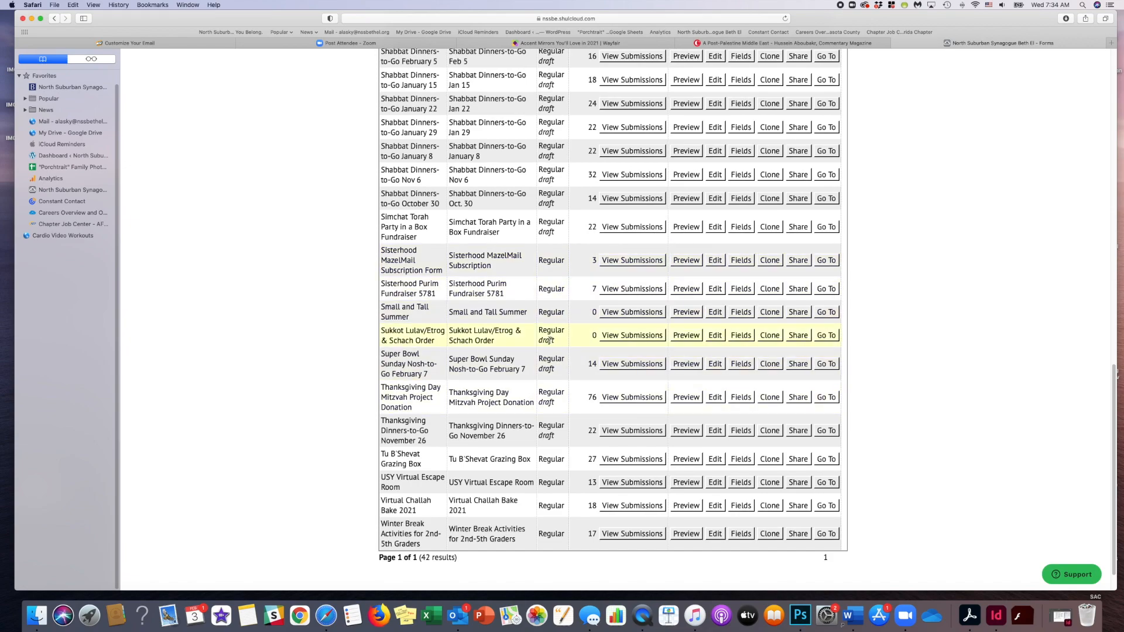
scroll(554, 285, "up", 4)
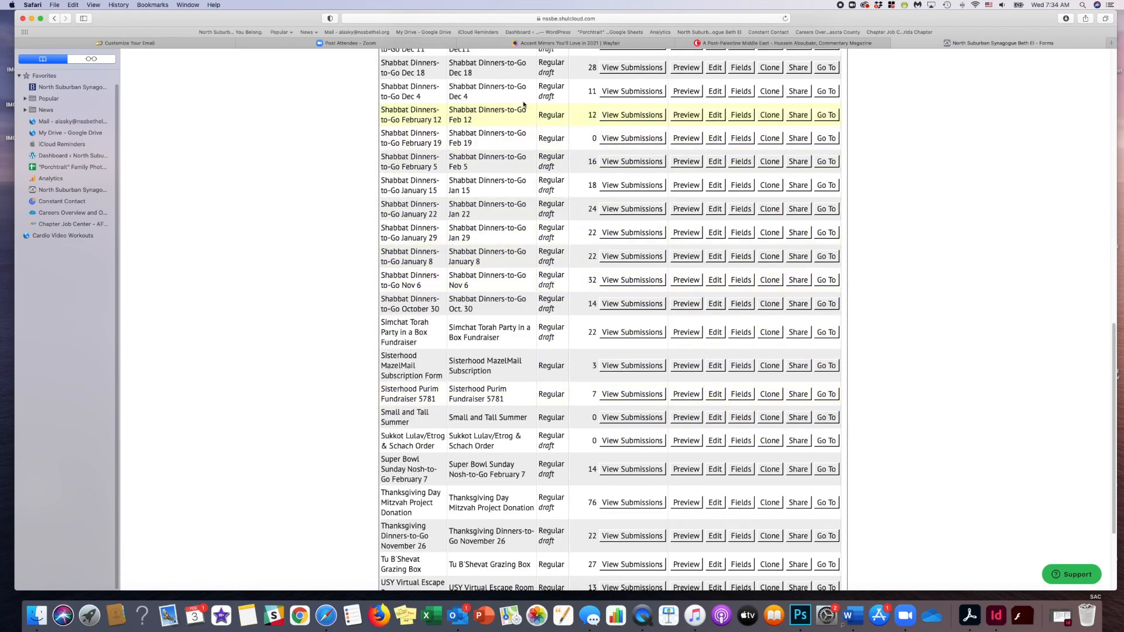
left_click(826, 114)
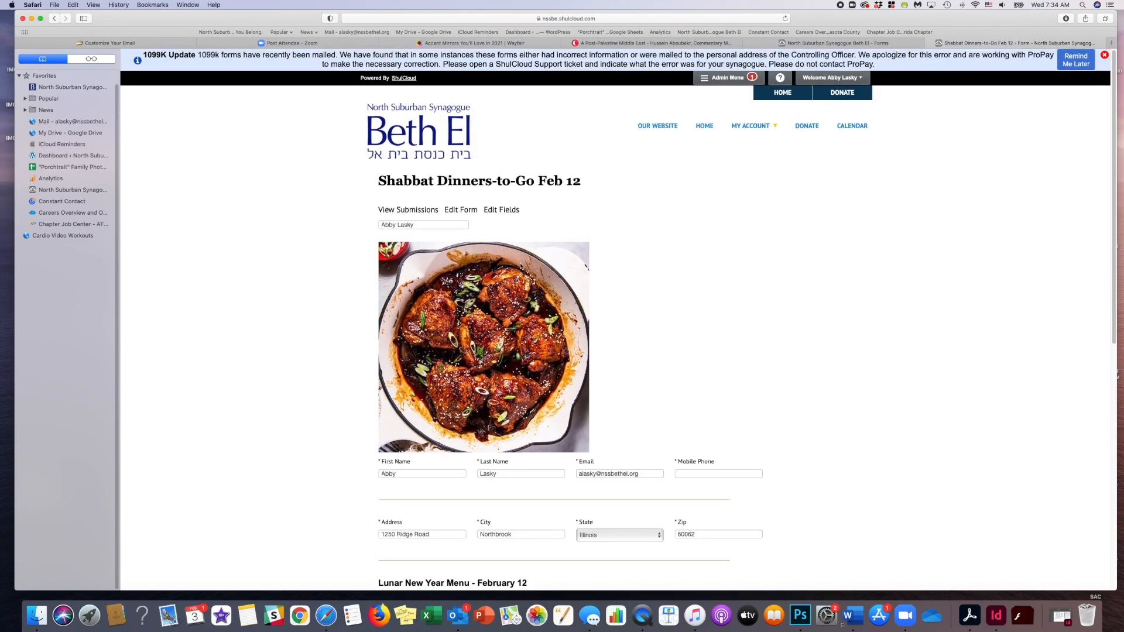
- Copy the web address of the Shabbat Dinners-to-Go Feb 12 form and return to the email draft in Constant Contact
left_click(587, 20)
key("cmd+c")
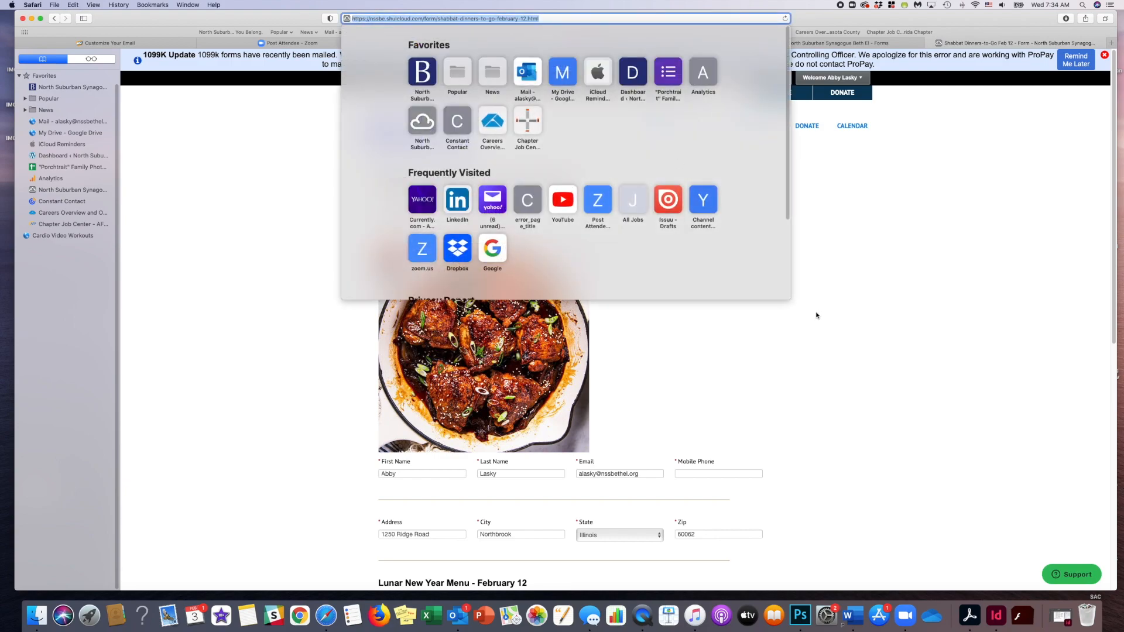
left_click(246, 176)
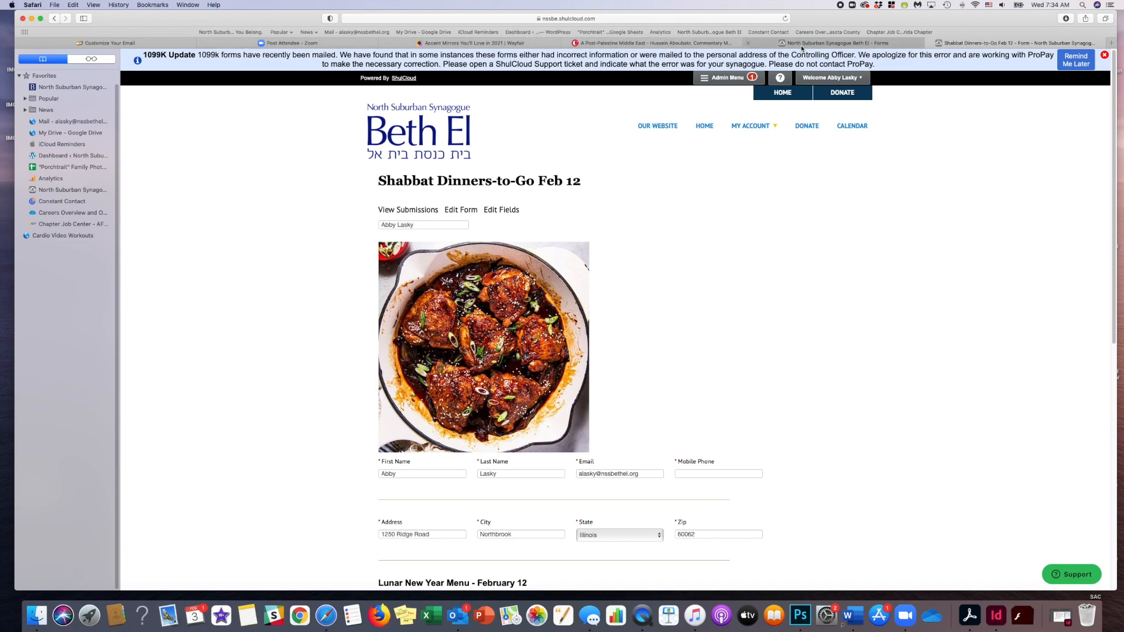
left_click(110, 42)
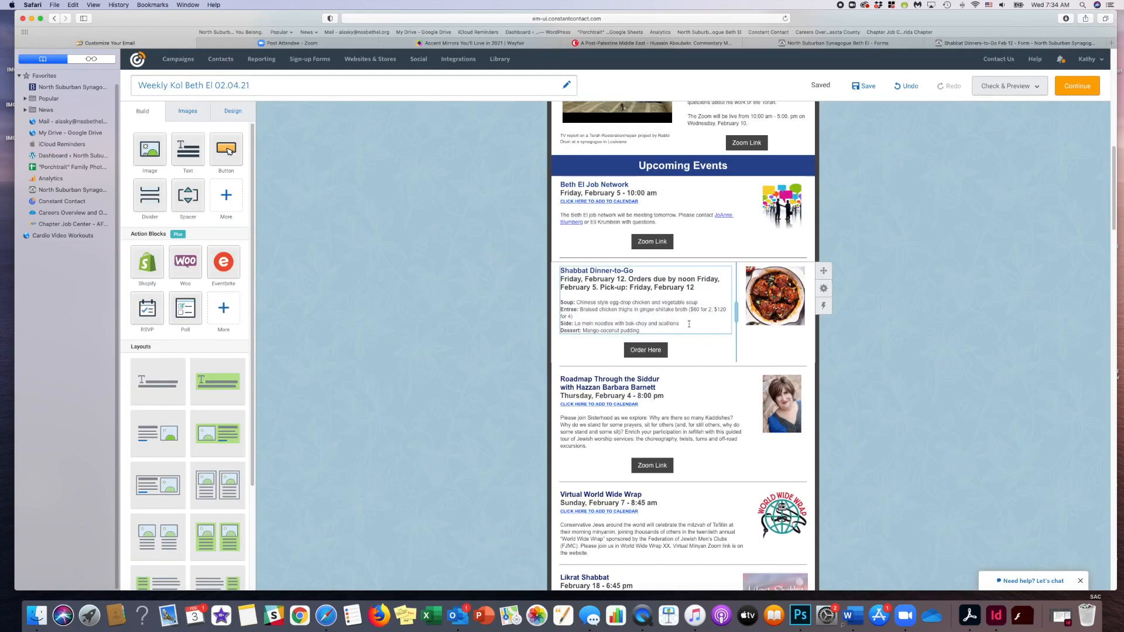
- Replace the Order Here button's link in the Shabbat Dinner-to-Go block with the copied February 12 form address
double_click(637, 349)
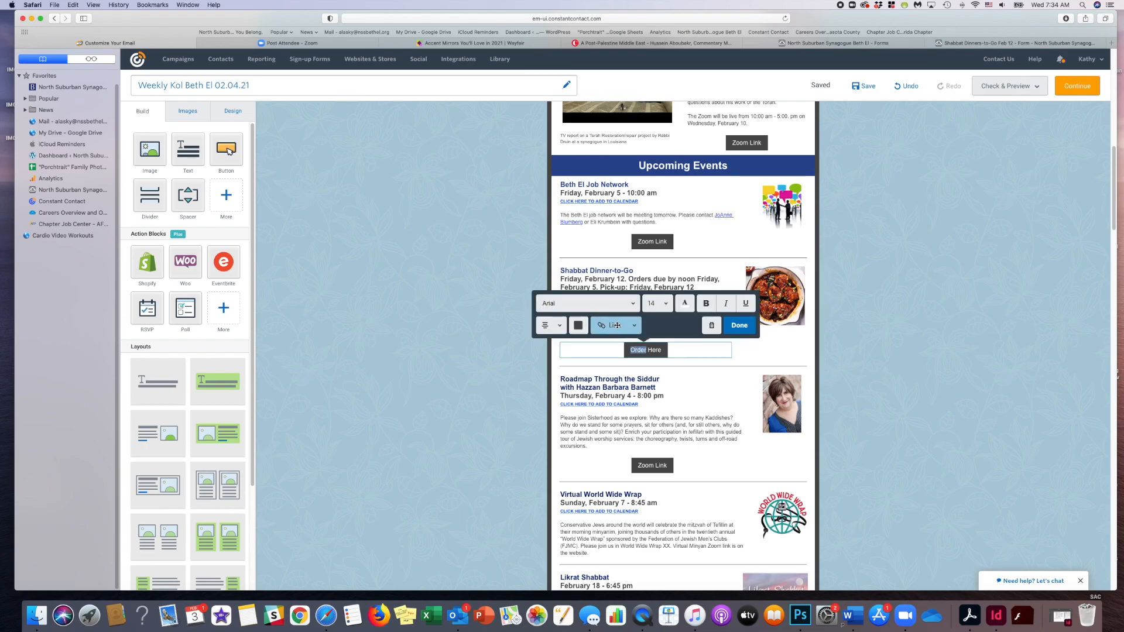
left_click(617, 326)
left_click(617, 347)
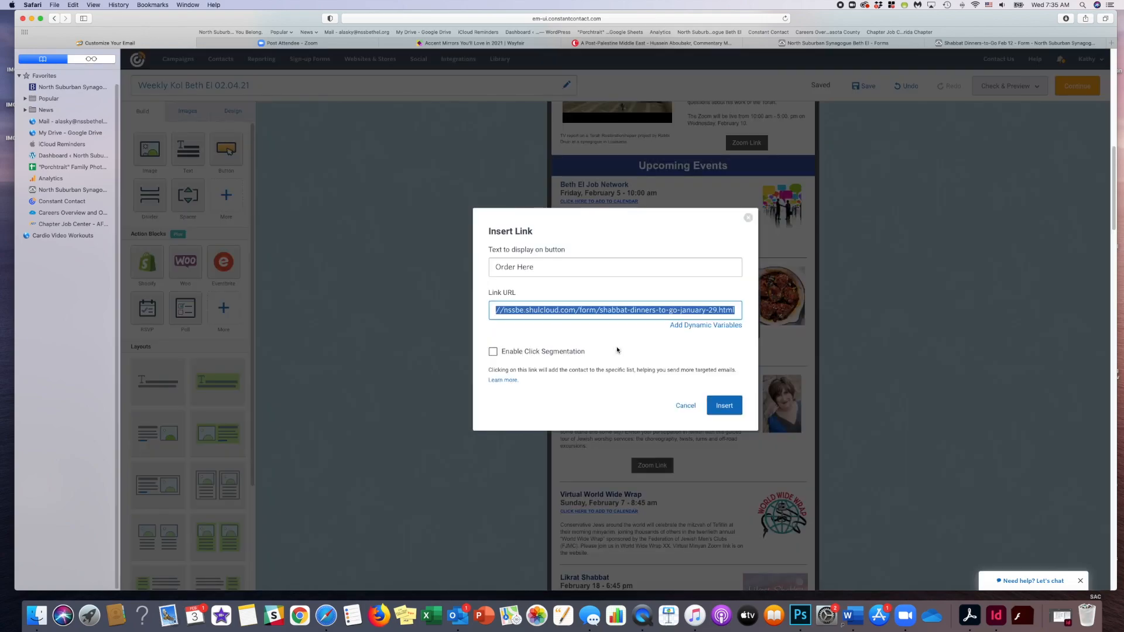
key("BackSpace")
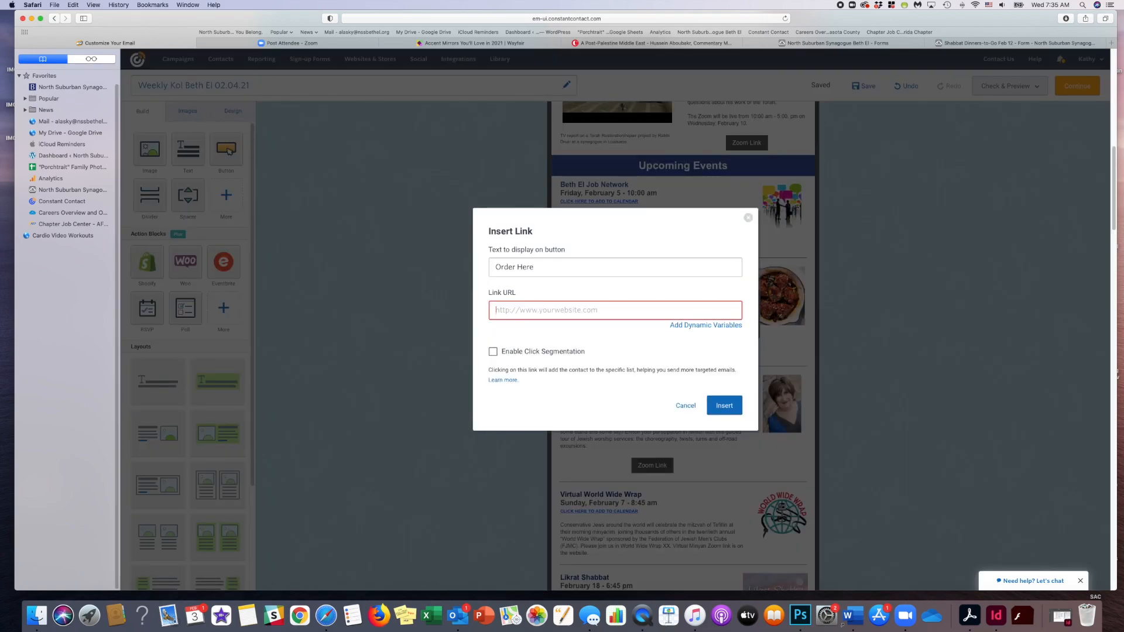
key("cmd+v")
left_click(725, 405)
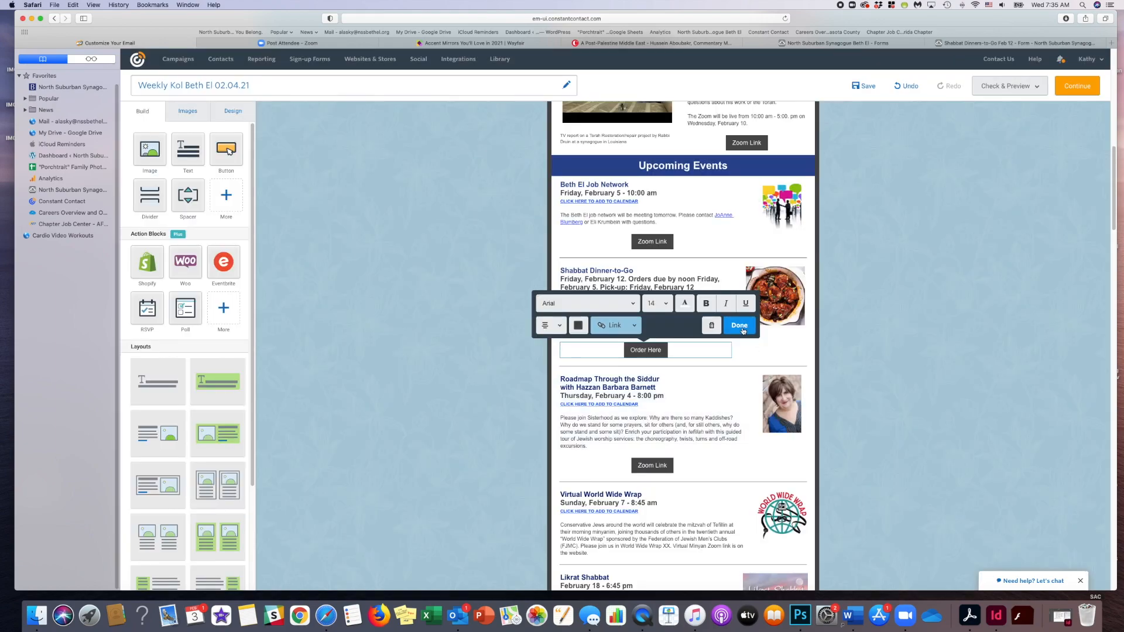
- Finish editing the Order Here button and save the email draft
left_click(741, 327)
left_click(865, 87)
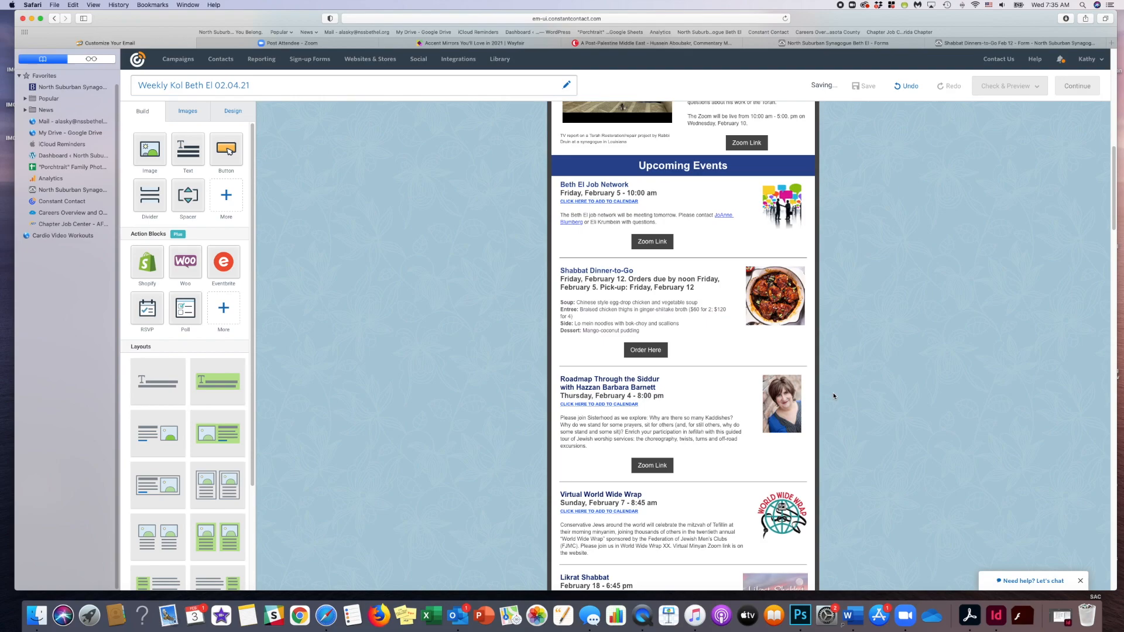
- Check the link behind the Registration button in the Challah: Bake it Your Way! block, leaving it as is
scroll(834, 396, "down", 10)
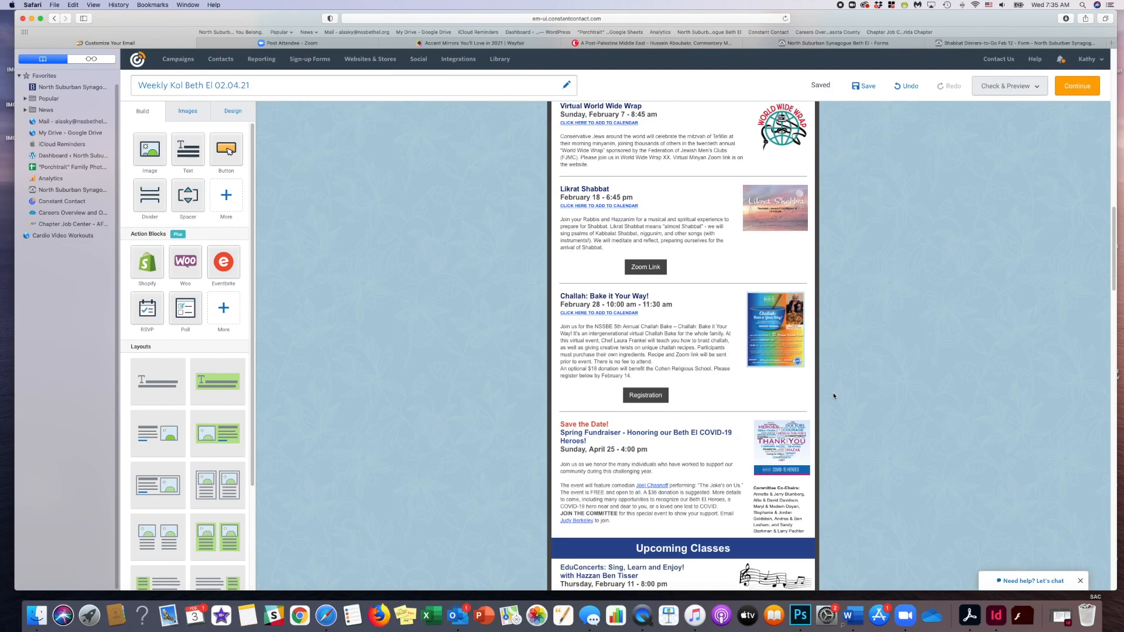
scroll(834, 396, "down", 3)
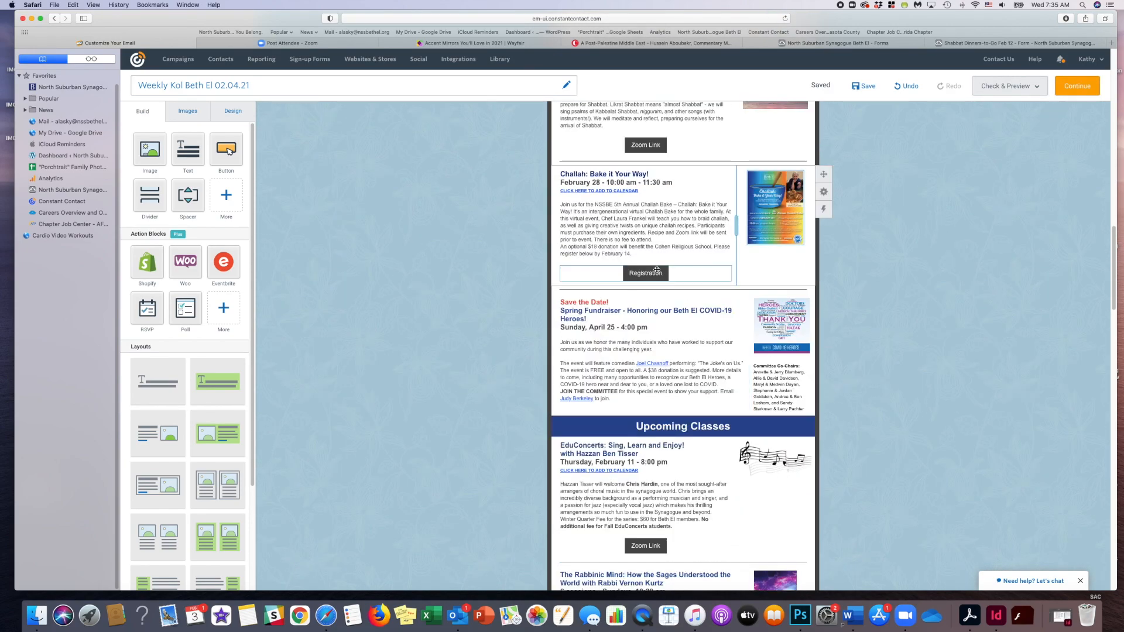
left_click(655, 271)
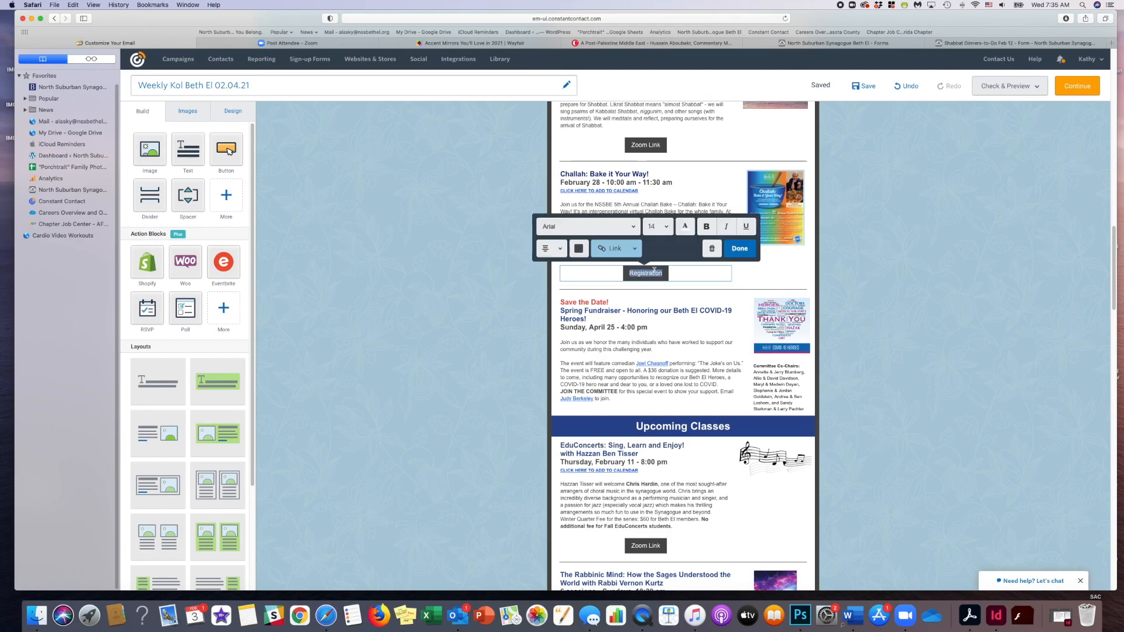
left_click(615, 248)
left_click(616, 272)
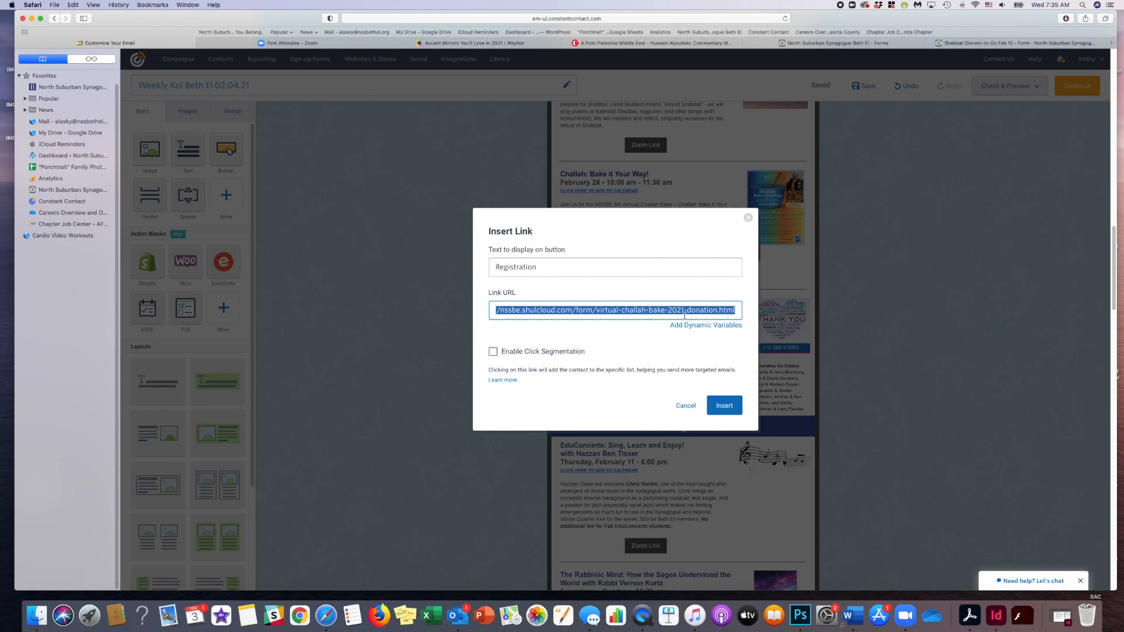
left_click(749, 218)
left_click(741, 248)
- Switch to Outlook, copy The Long Shadow event announcement from the "For the Weekly E-mail" message in the flagged-for-news folder, and return to the draft
scroll(865, 334, "down", 5)
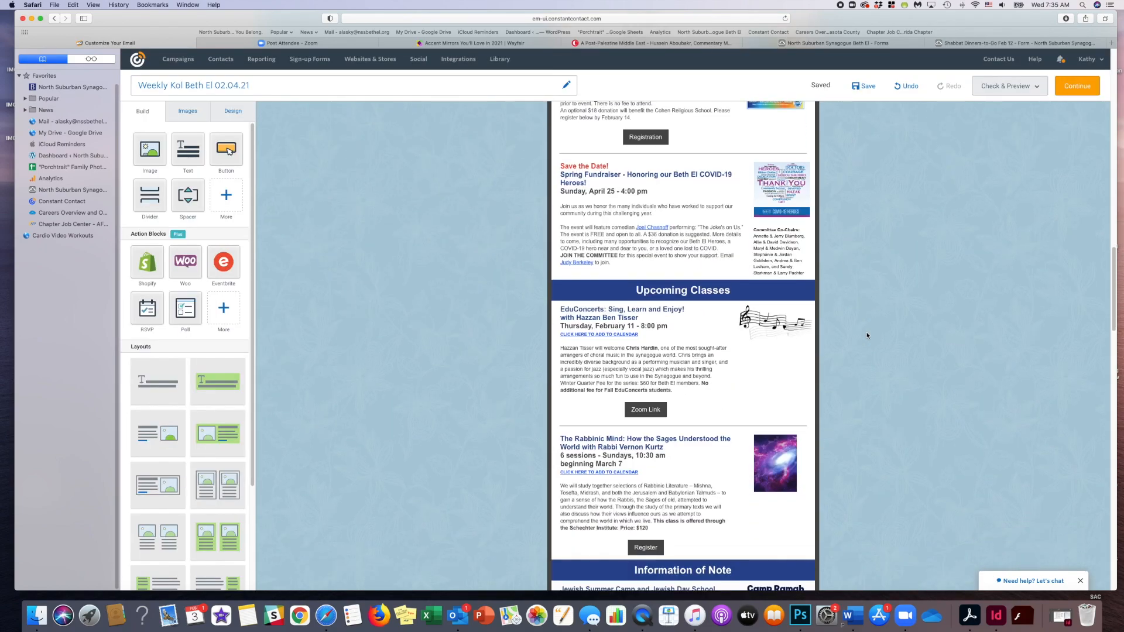
scroll(867, 335, "down", 4)
scroll(866, 335, "down", 15)
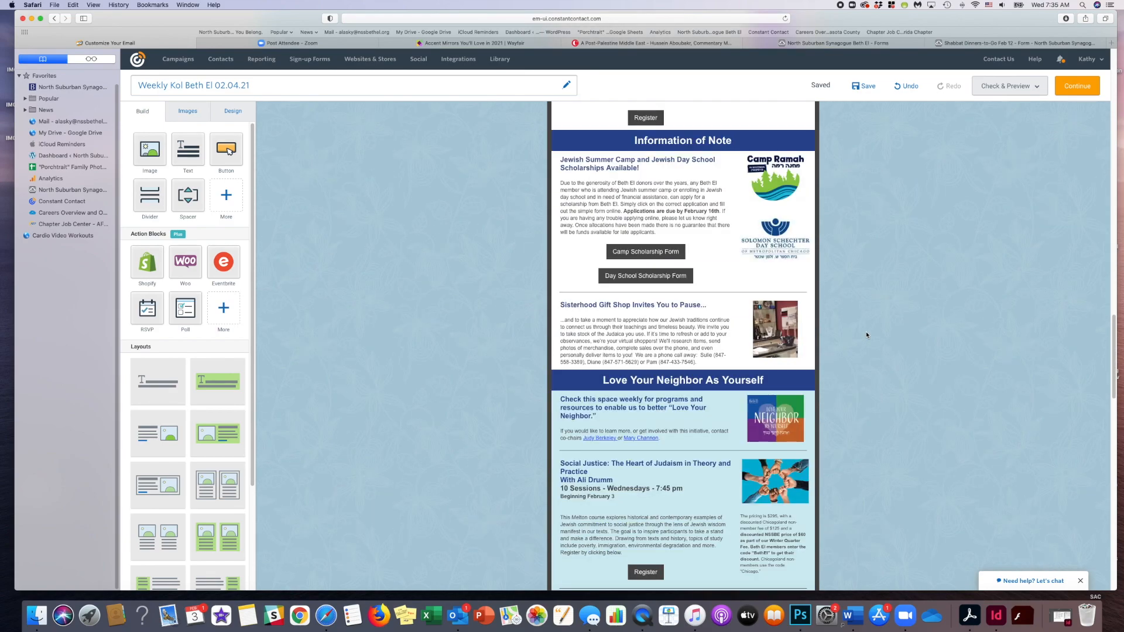
scroll(866, 335, "down", 3)
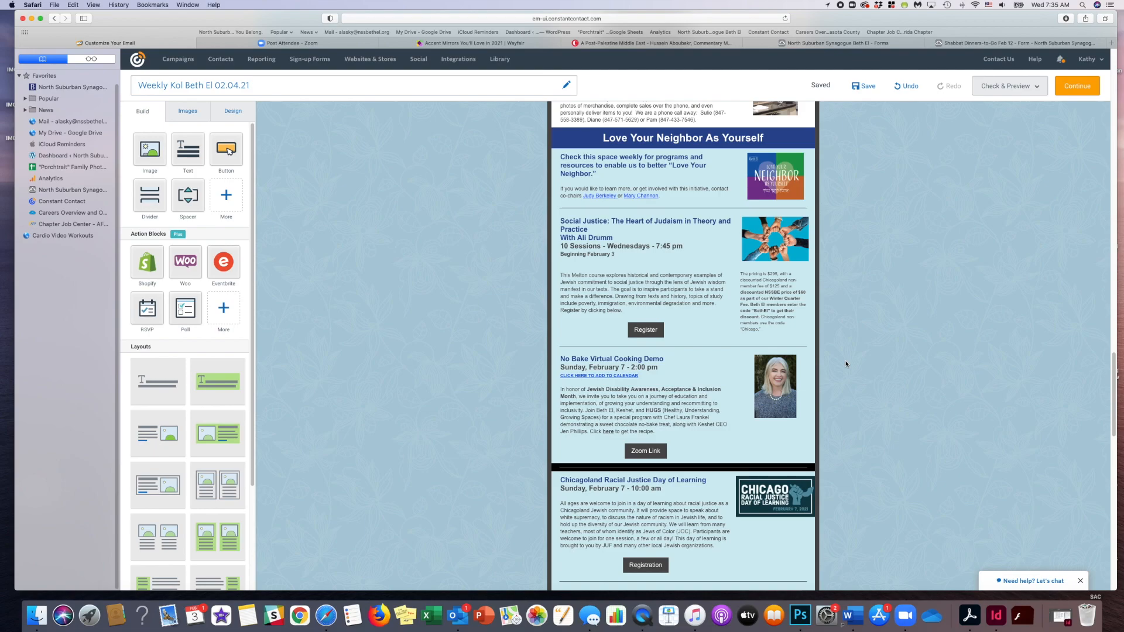
left_click(460, 616)
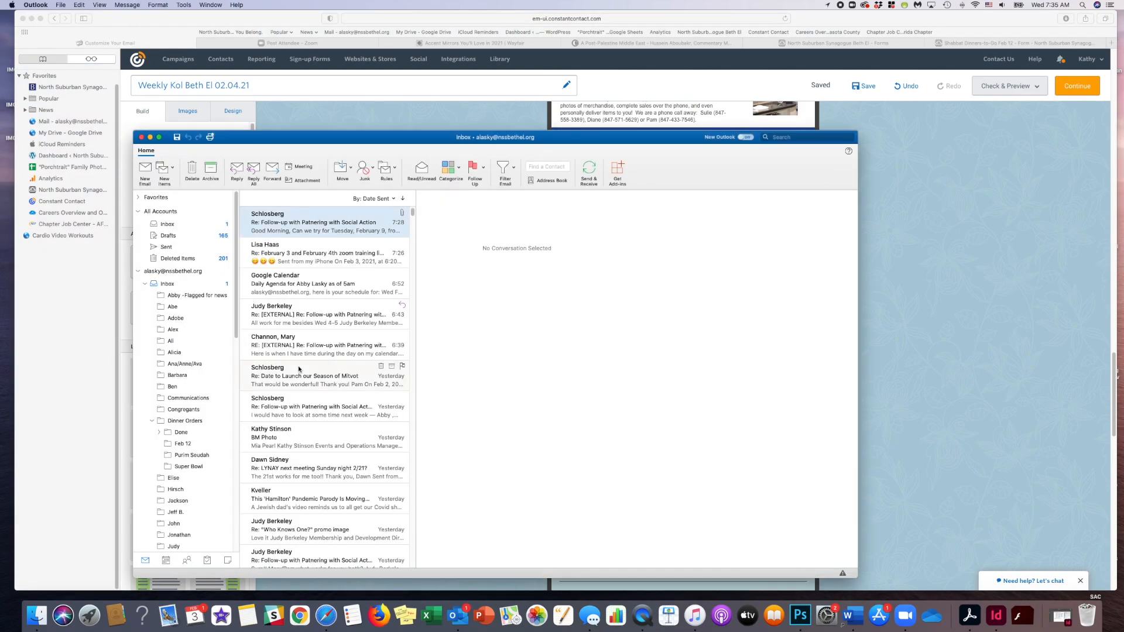
left_click(211, 294)
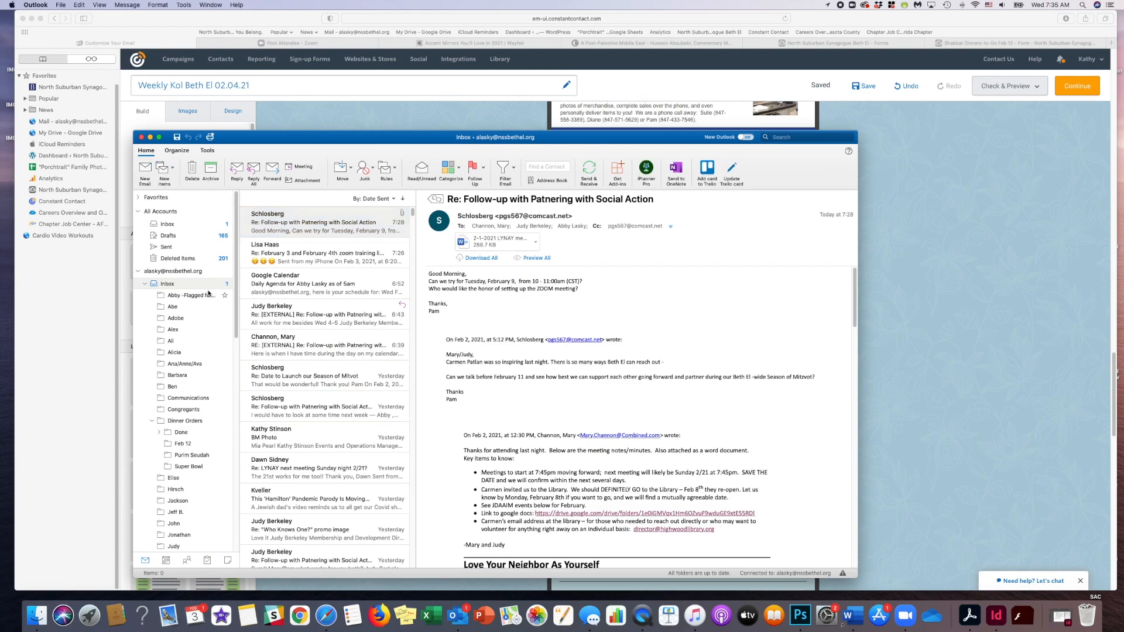
left_click(318, 250)
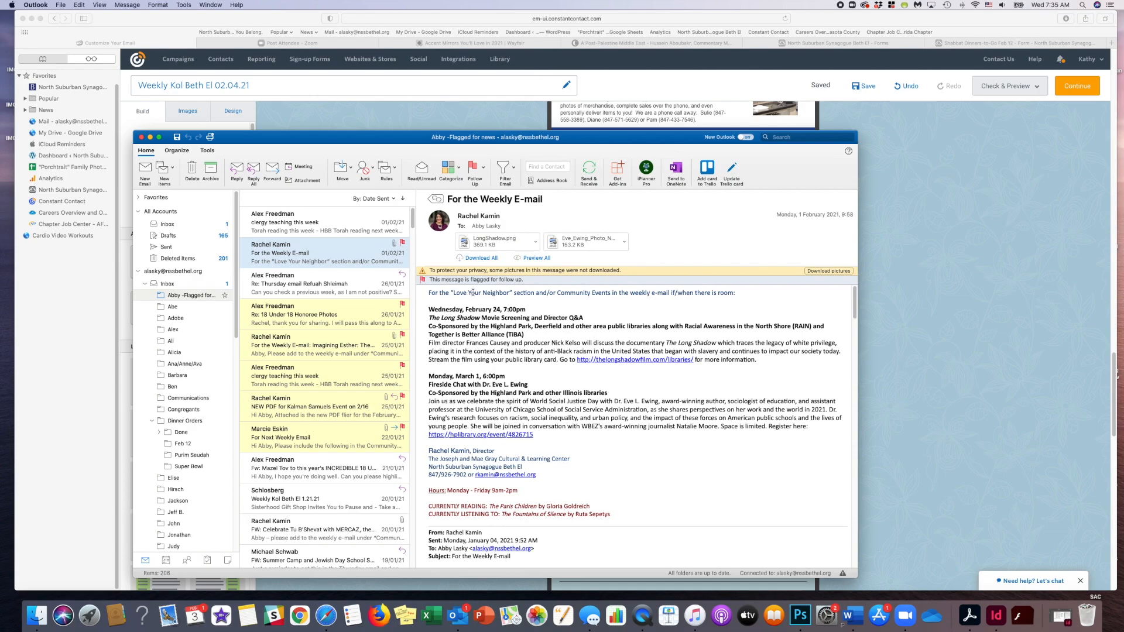
left_click_drag(430, 309, 750, 365)
key("super+c")
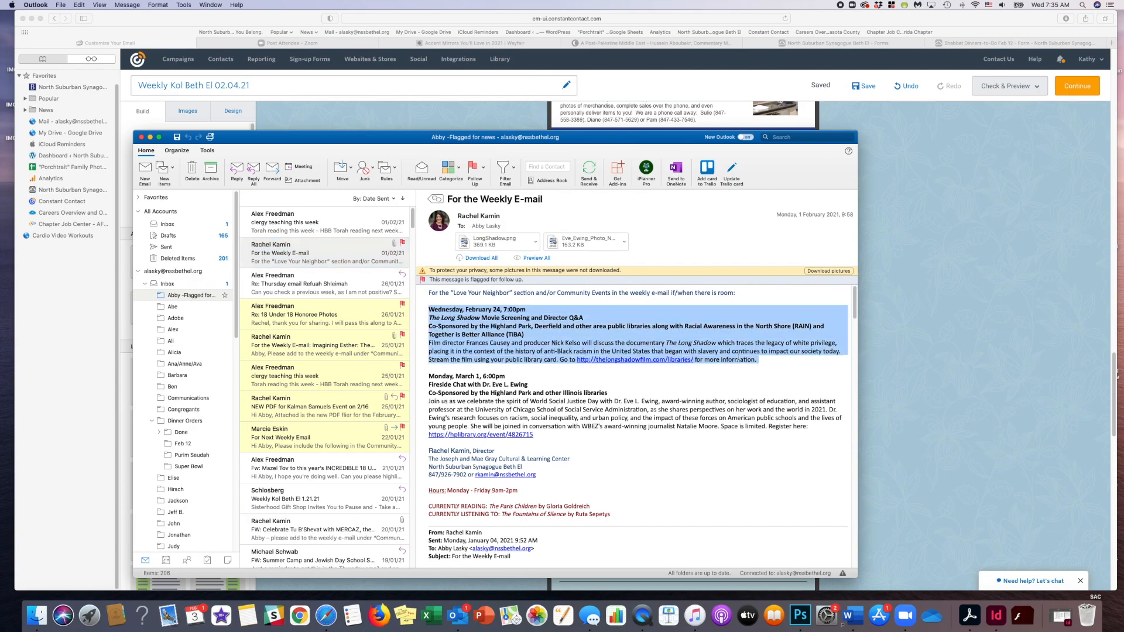
left_click(937, 318)
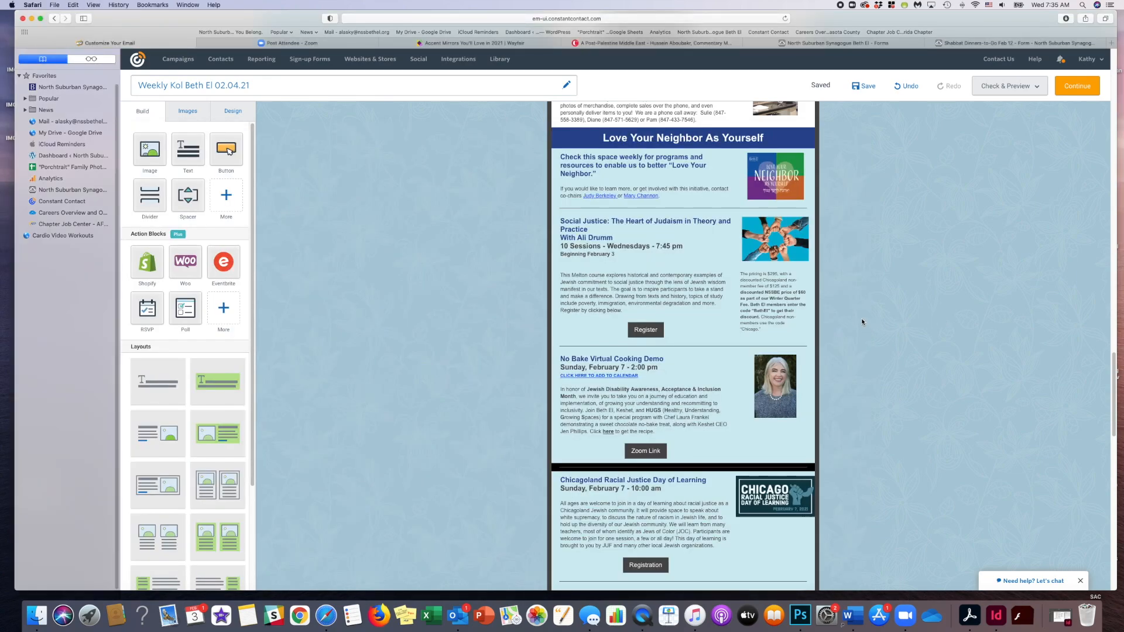
- Duplicate the No Bake Virtual Cooking Demo block in the Love Your Neighbor As Yourself section
mouse_move(824, 378)
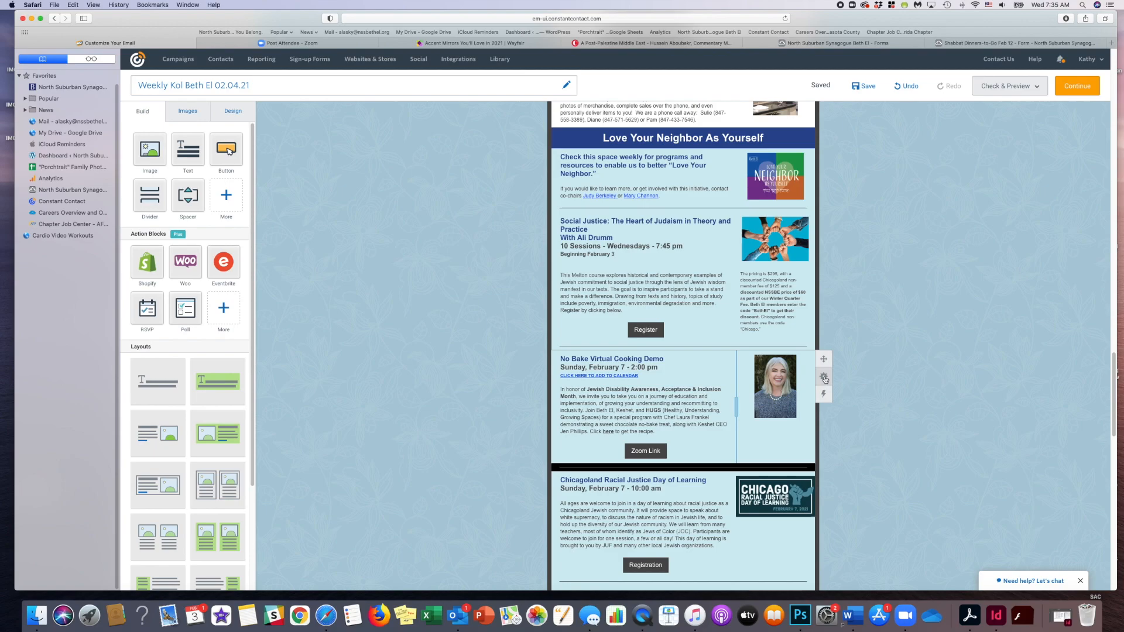
left_click(783, 378)
scroll(879, 403, "down", 3)
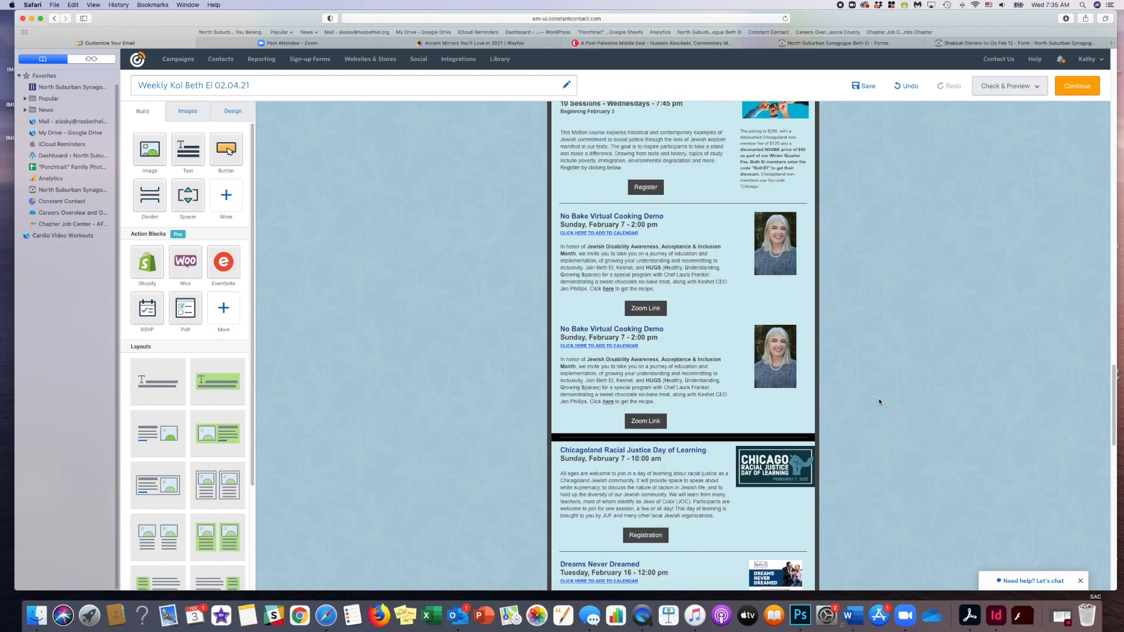
- Replace the description paragraph in the duplicated cooking demo block with the copied The Long Shadow announcement
mouse_move(667, 365)
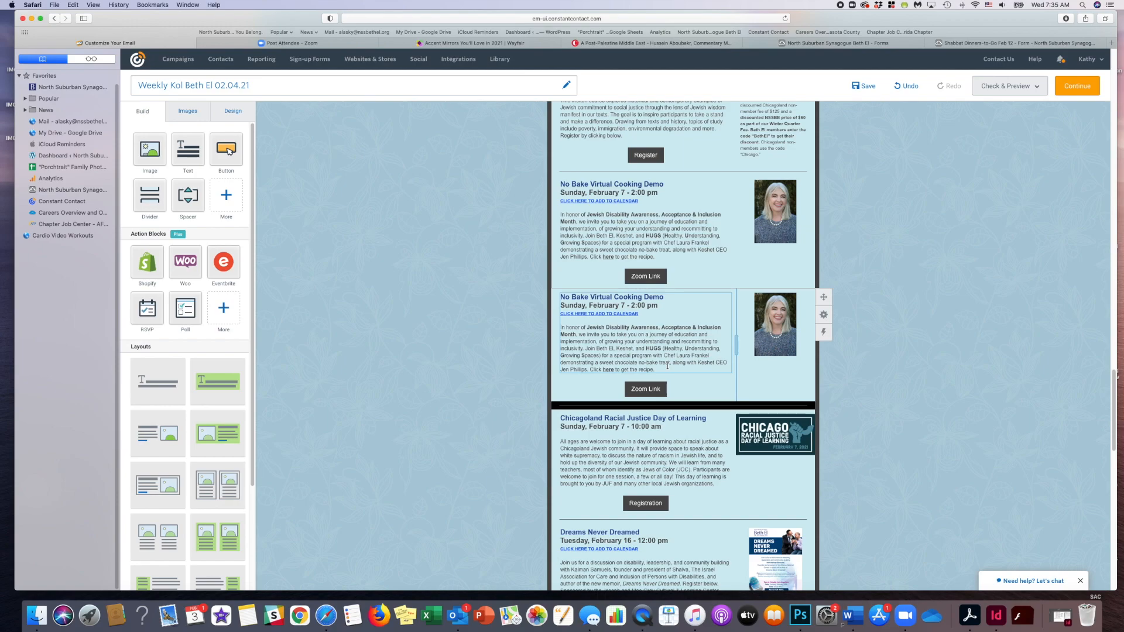
triple_click(579, 339)
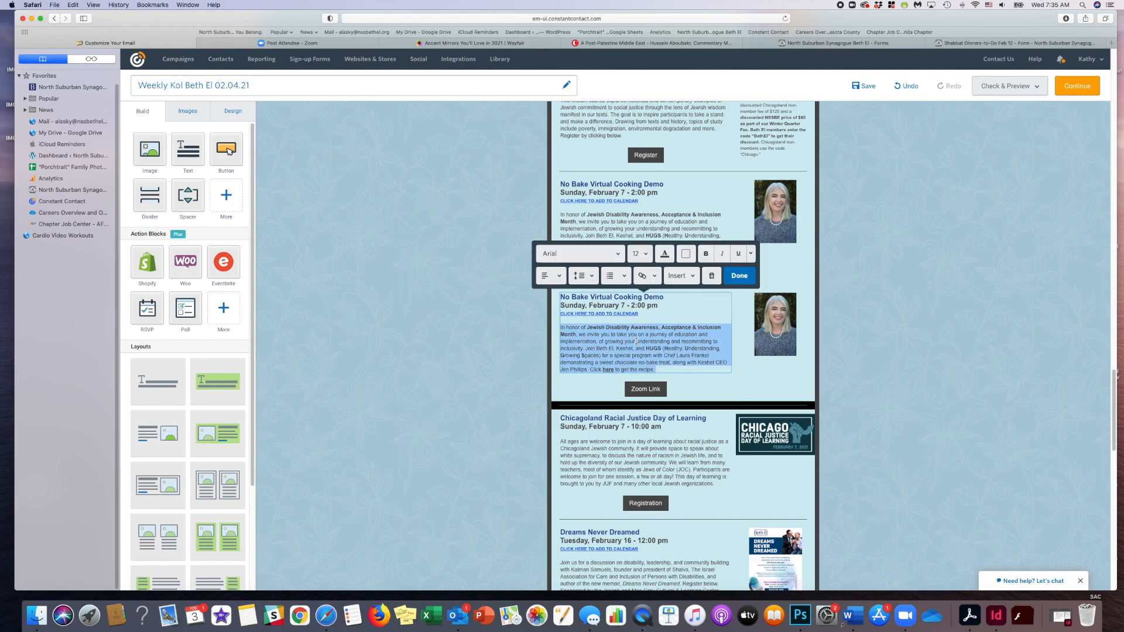
key("super+v")
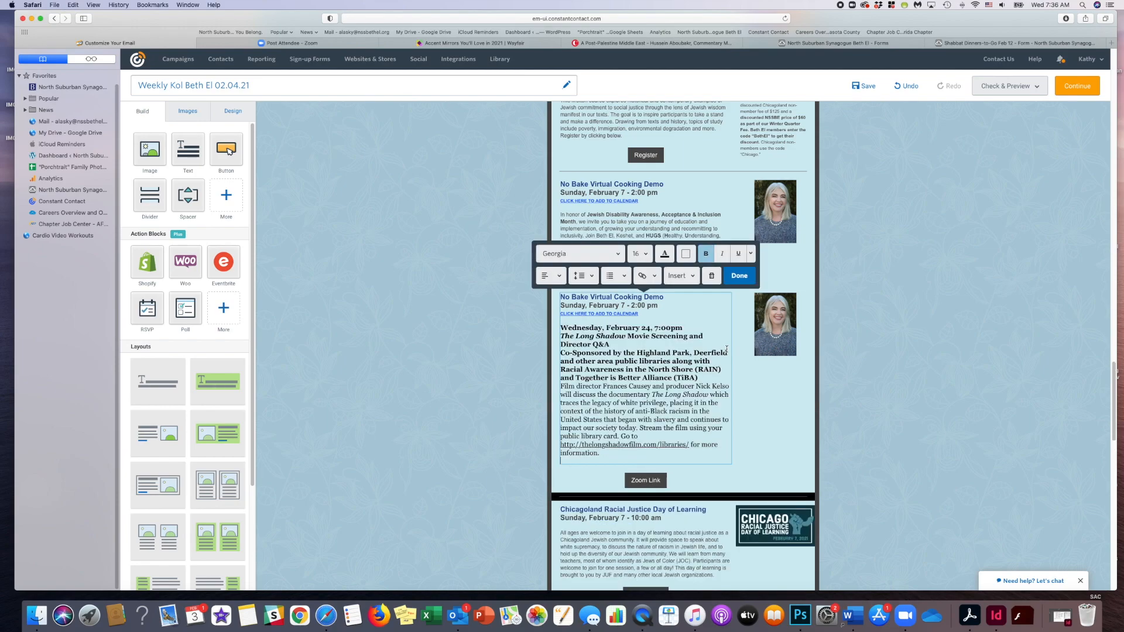
- Set the font of the whole pasted The Long Shadow announcement to Arial and finish editing the text
left_click_drag(609, 457, 563, 325)
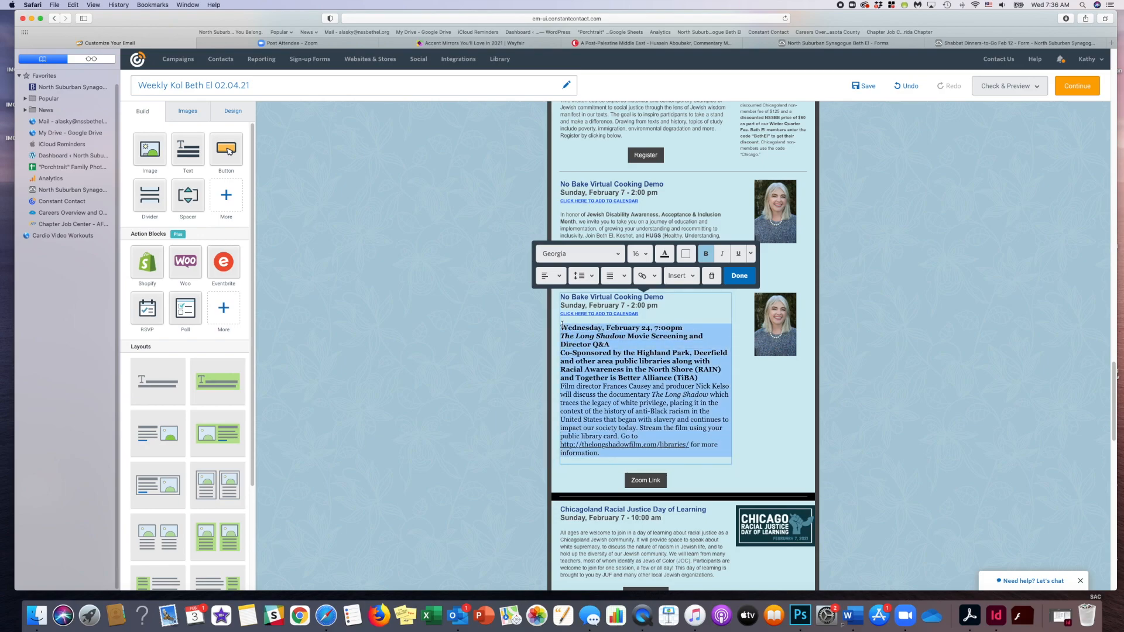
left_click(612, 253)
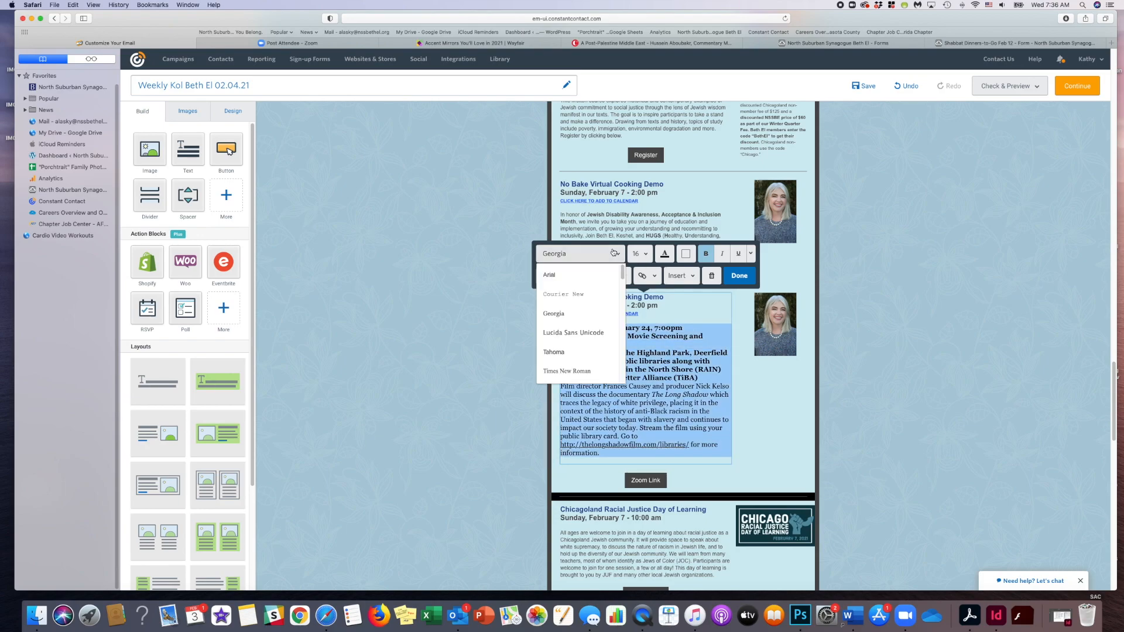
left_click(590, 276)
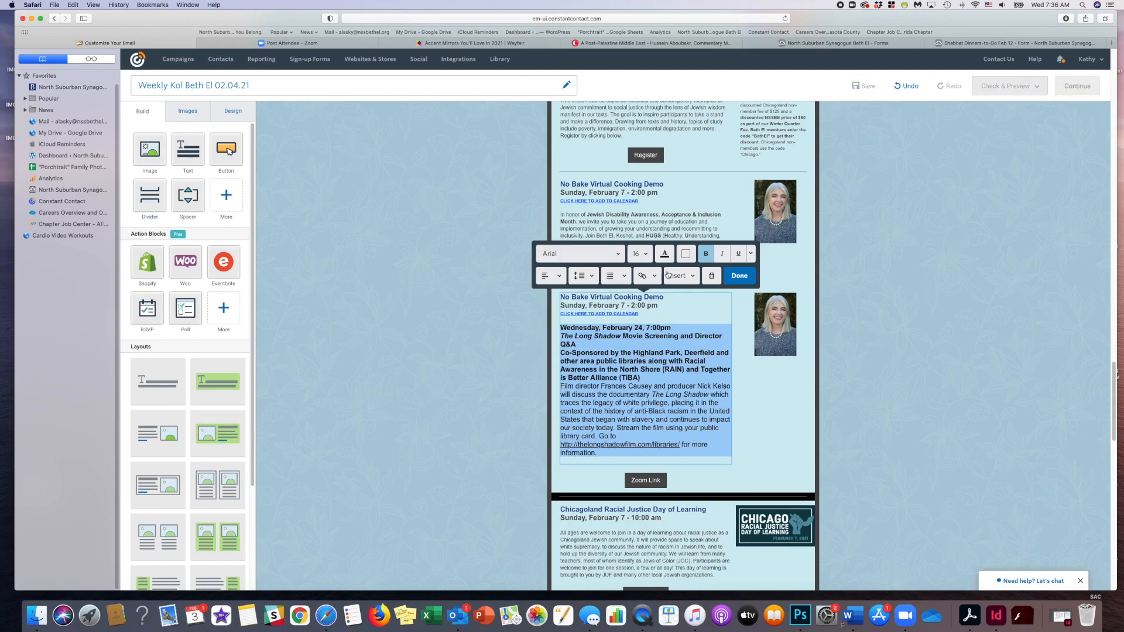
left_click(740, 276)
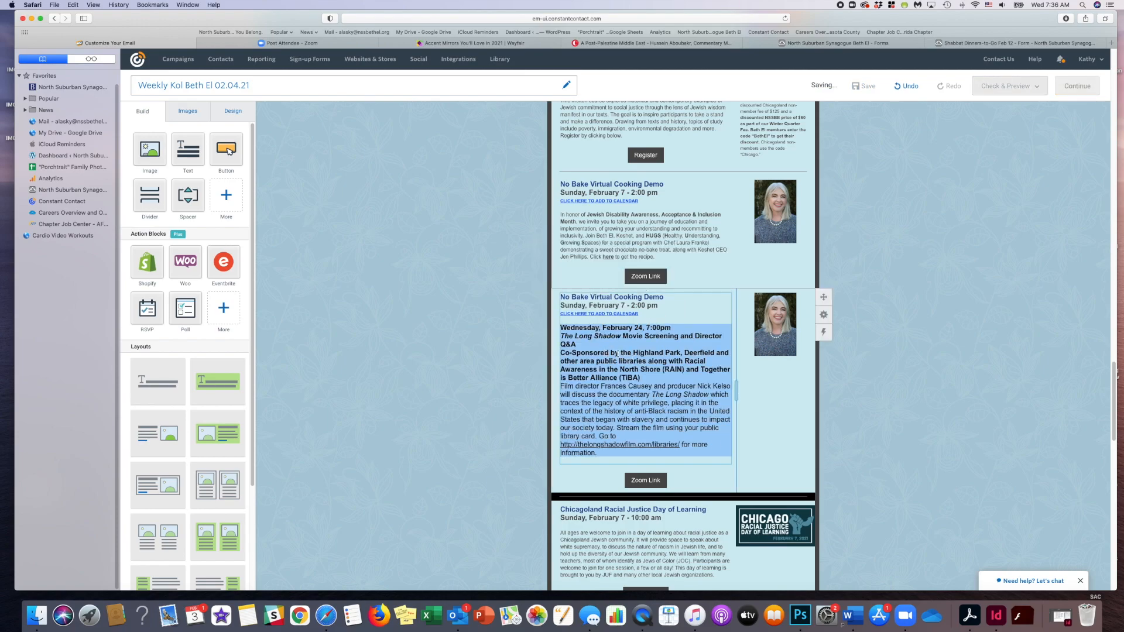
- Move the announcement's bold date, title and co-sponsor lines up to replace the duplicated block's cooking demo title and date
left_click(644, 377)
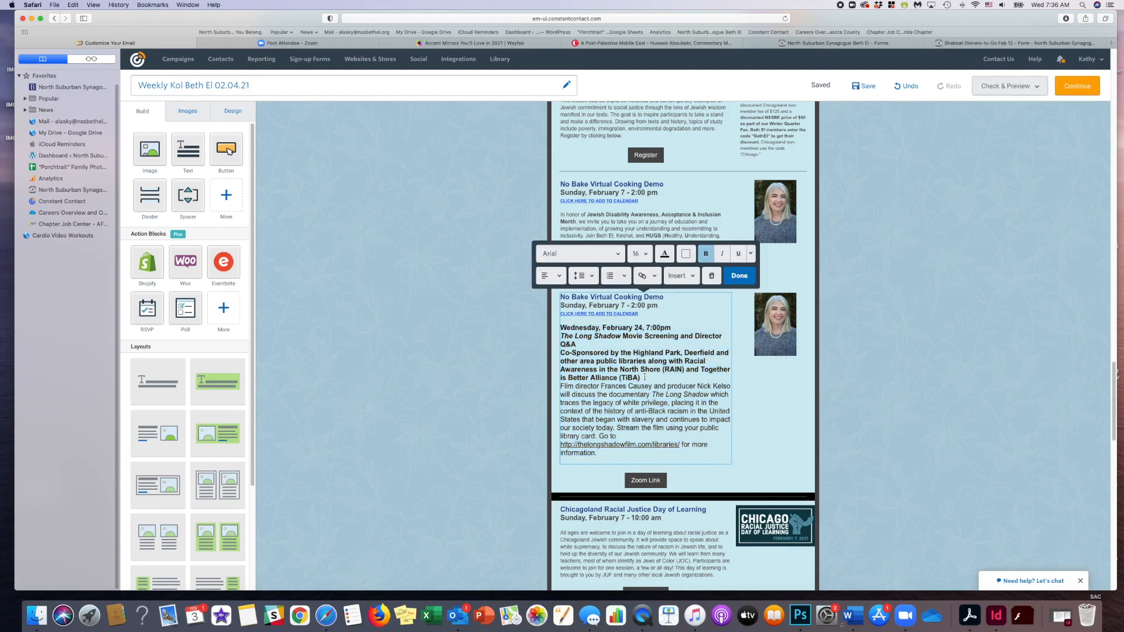
left_click_drag(641, 379, 561, 329)
key("super+c")
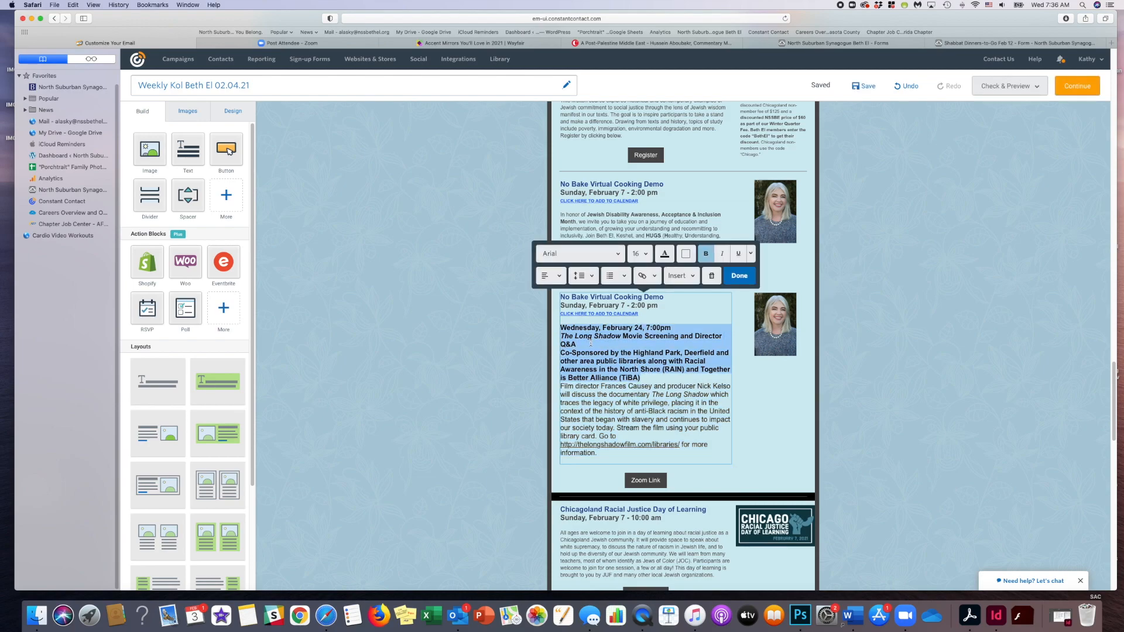
key("BackSpace")
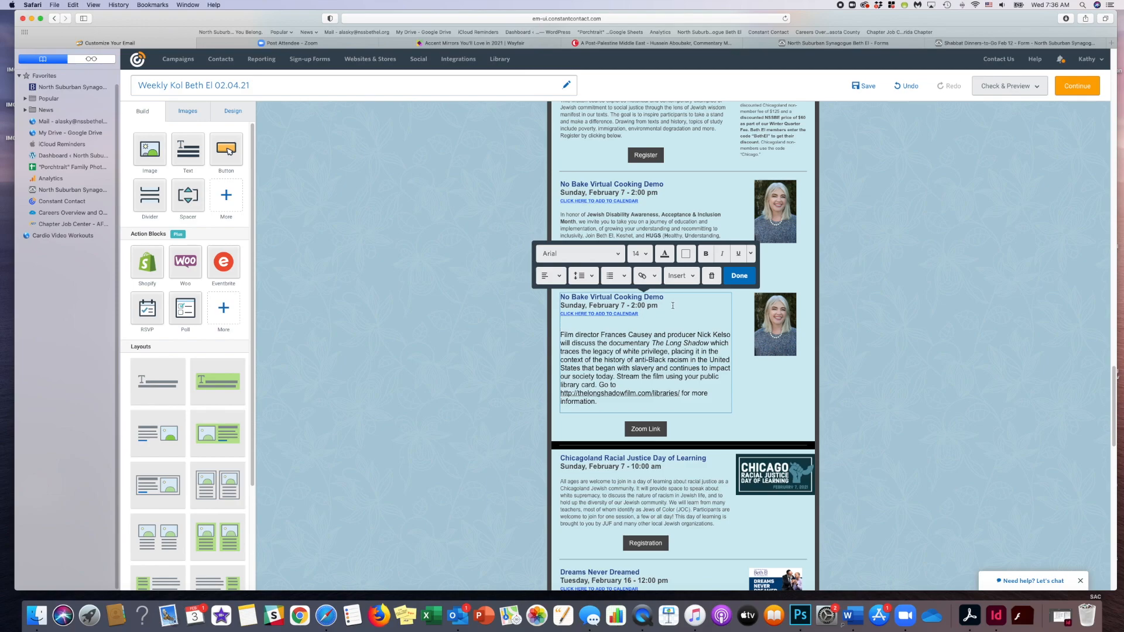
triple_click(611, 299)
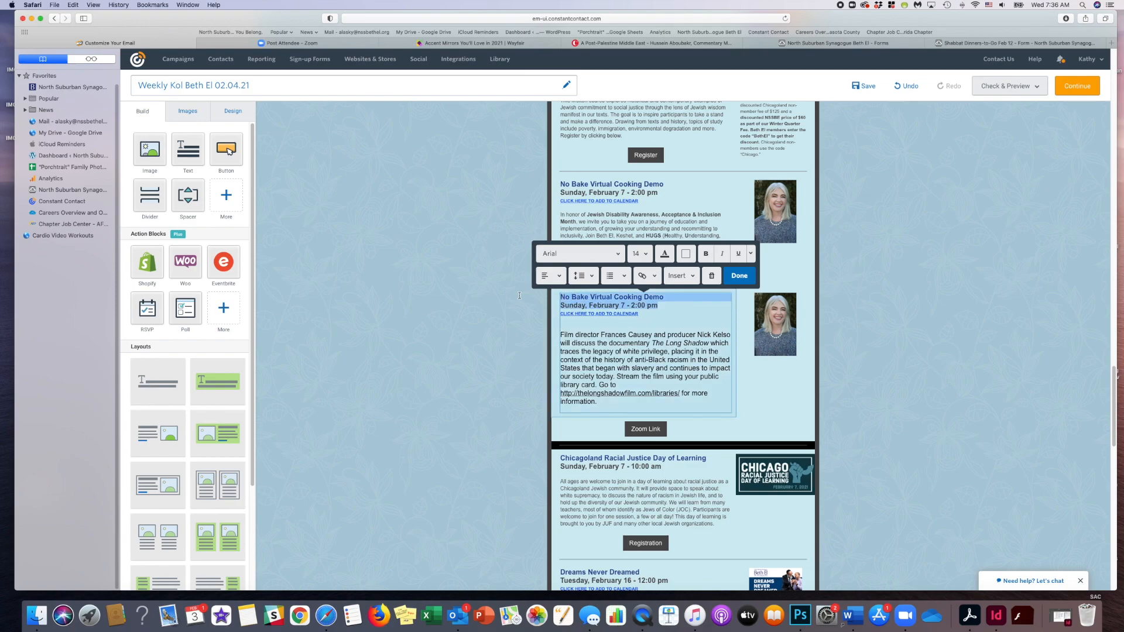
key("super+v")
- Move the "Wednesday, February 24, 7:00pm" line below the co-sponsor text and remove the blank line above the title
left_click_drag(672, 298, 558, 290)
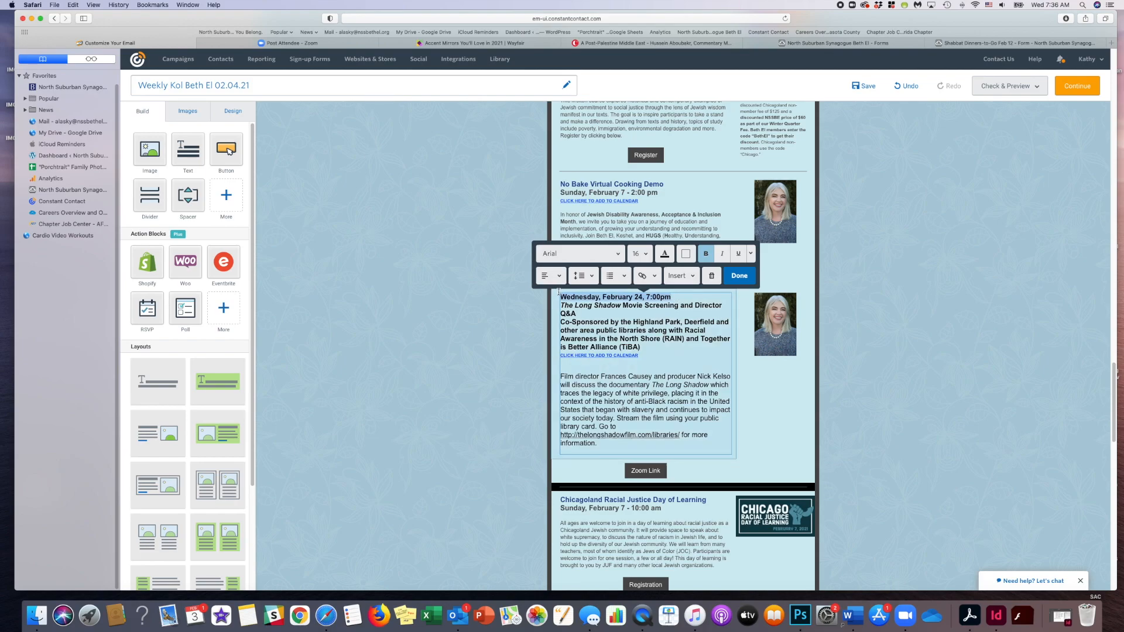
key("BackSpace")
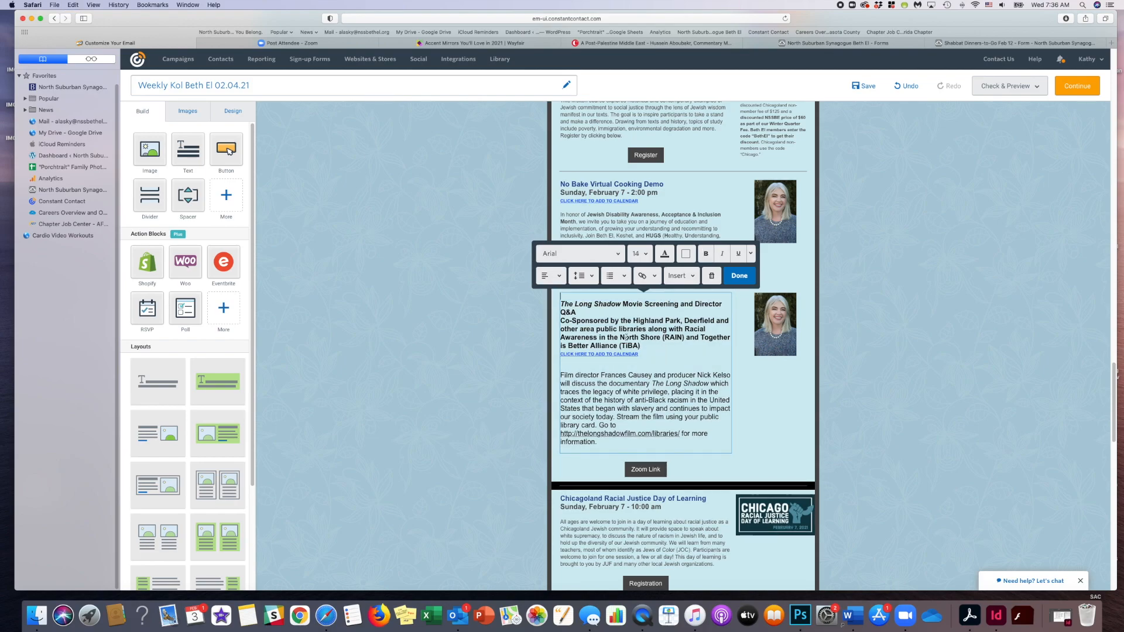
left_click(562, 304)
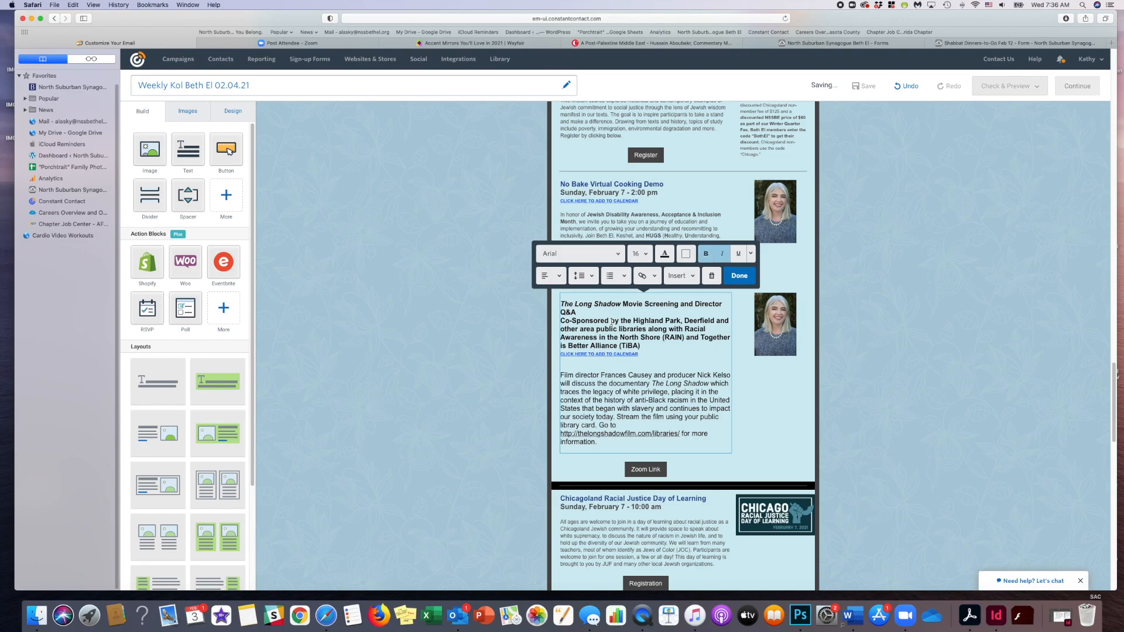
key("BackSpace")
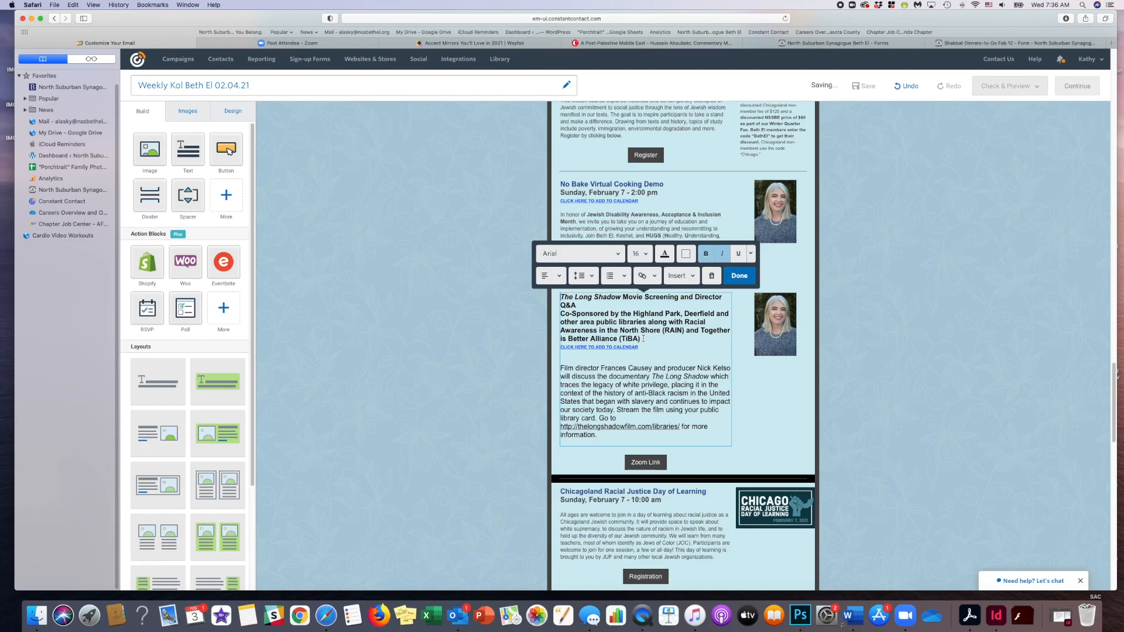
left_click(644, 338)
key("Return")
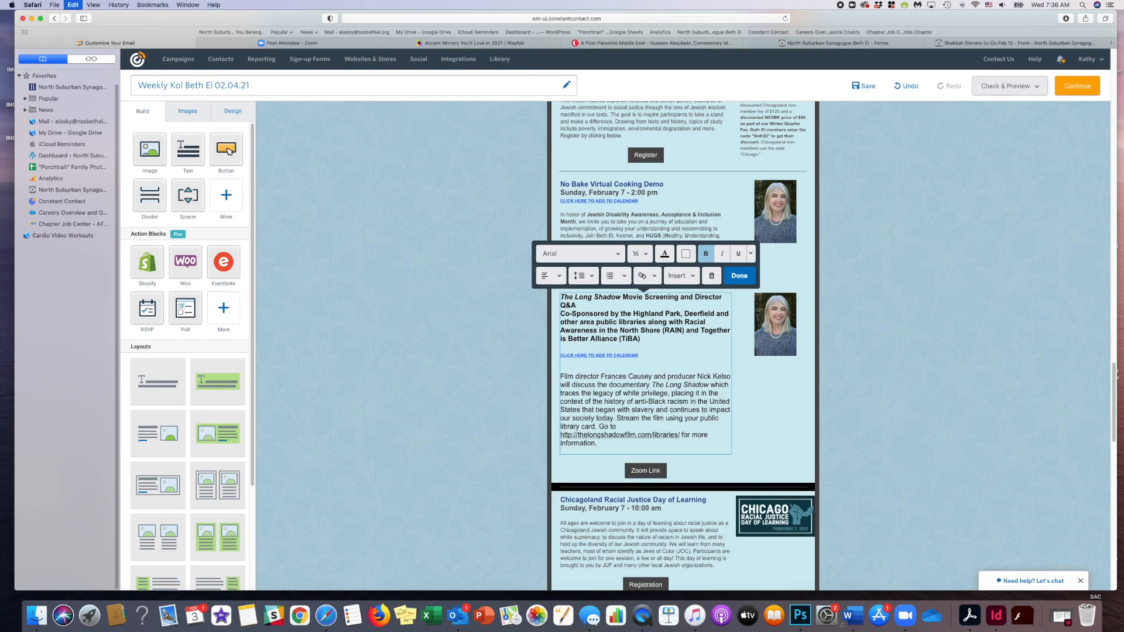
type("Wednesday, February 24, 7:00pm")
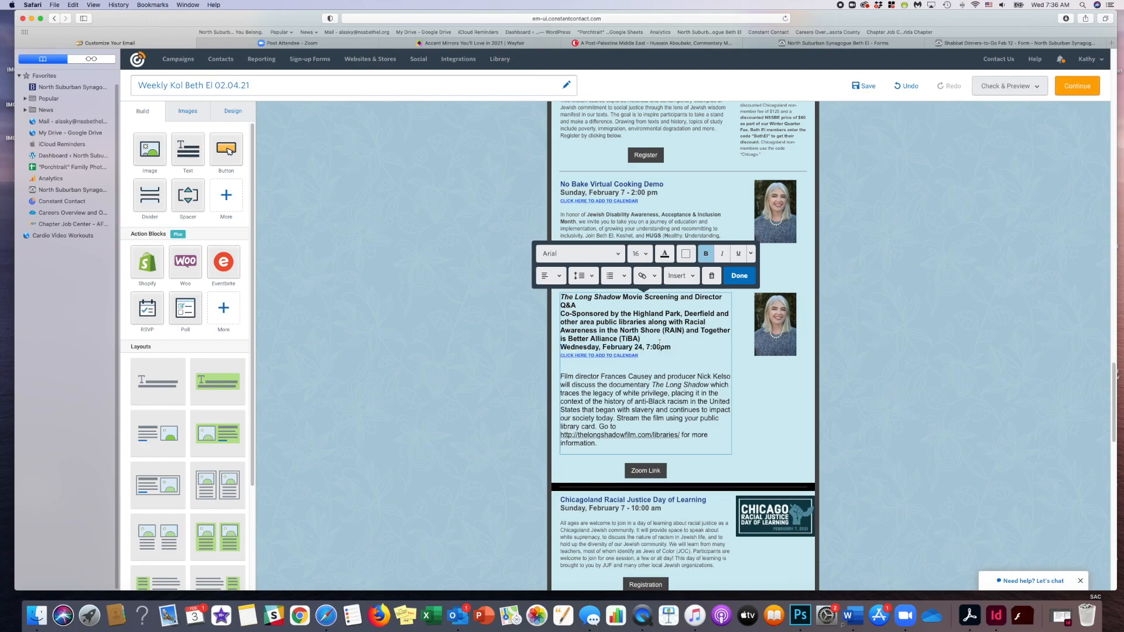
- Color The Long Shadow title and co-sponsor lines with the dark blue from the recent colors
triple_click(598, 305)
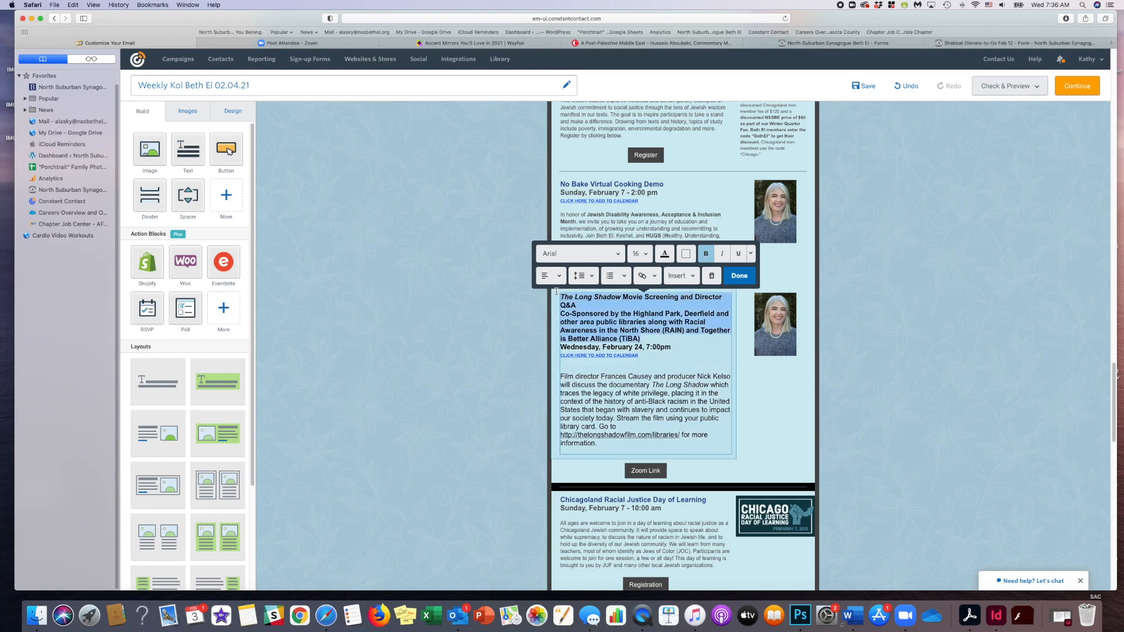
left_click(664, 255)
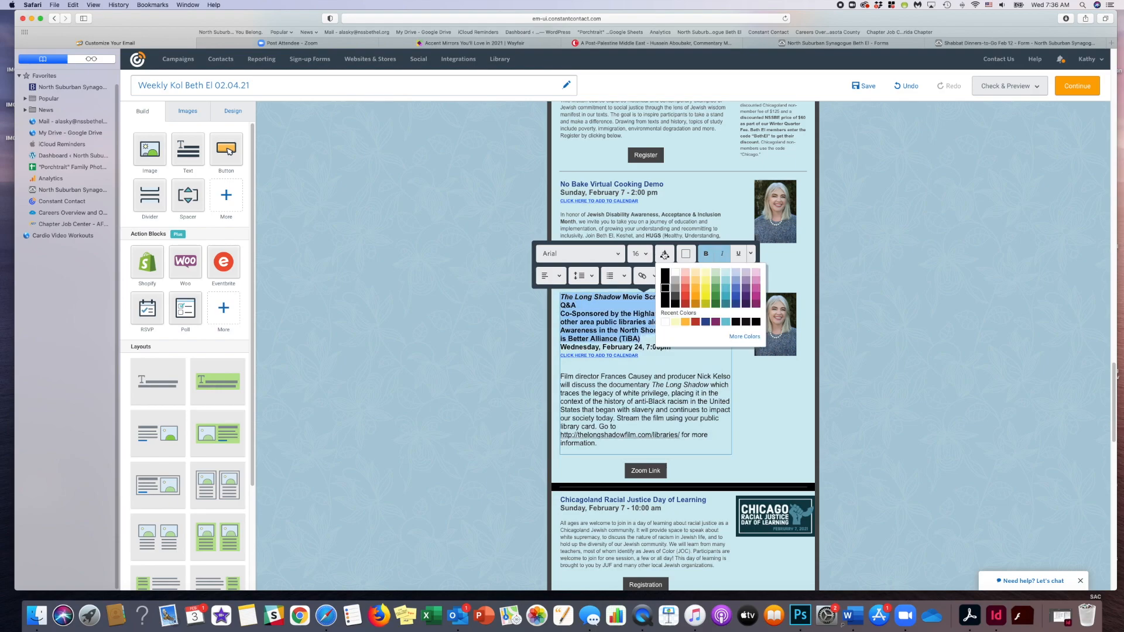
left_click(707, 322)
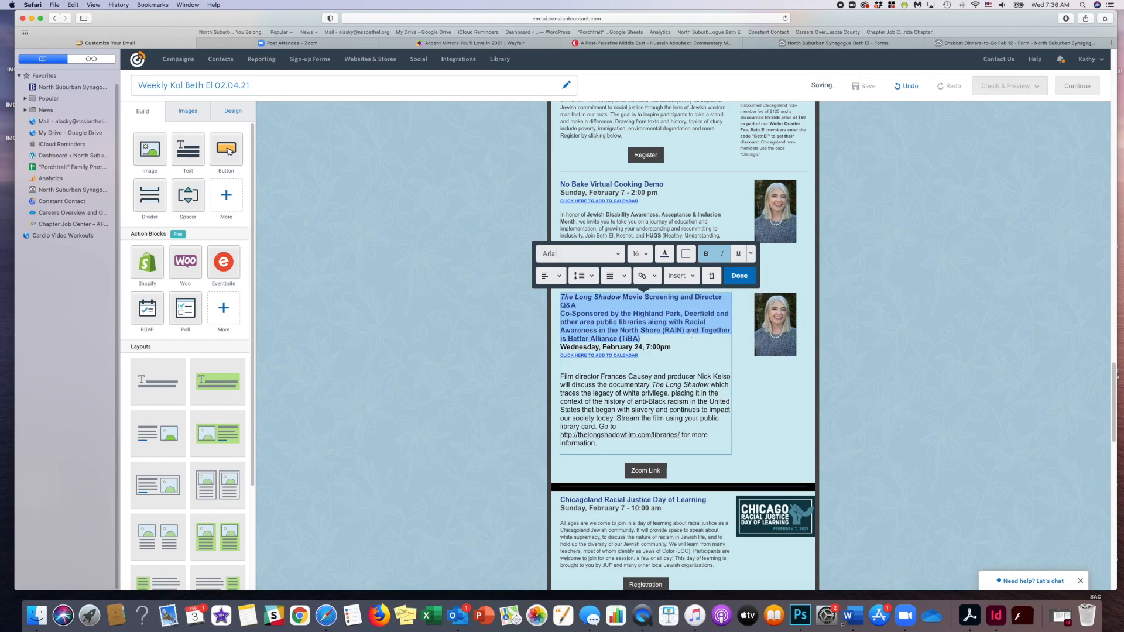
- Set The Long Shadow description paragraph to size 12 in dark gray, finish editing the text and save the email
left_click(693, 344)
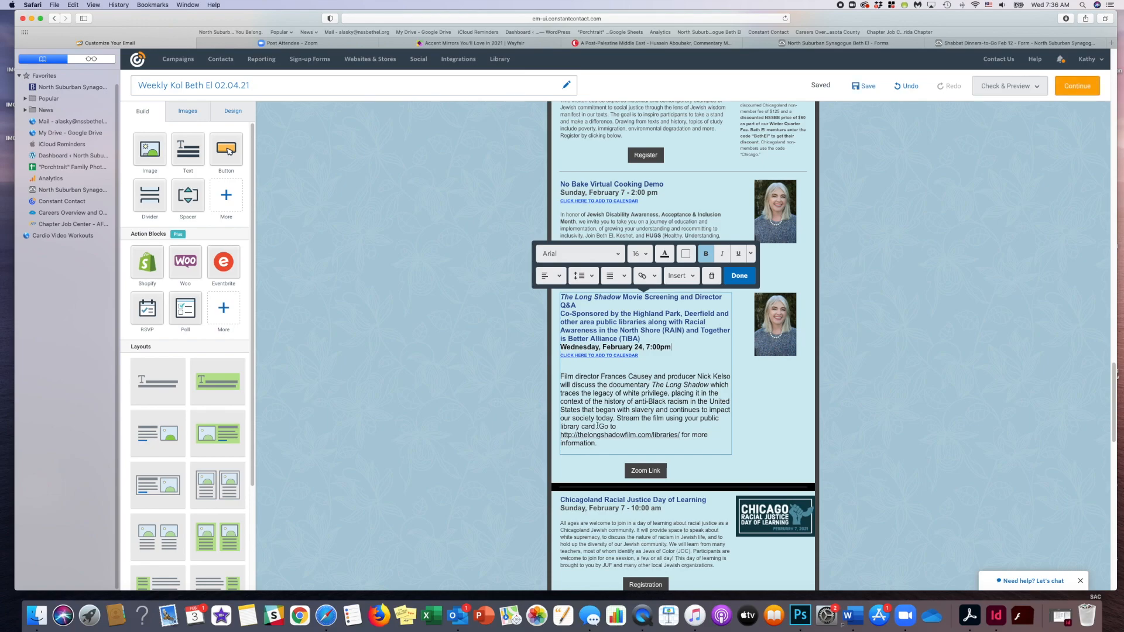
left_click_drag(599, 443, 562, 378)
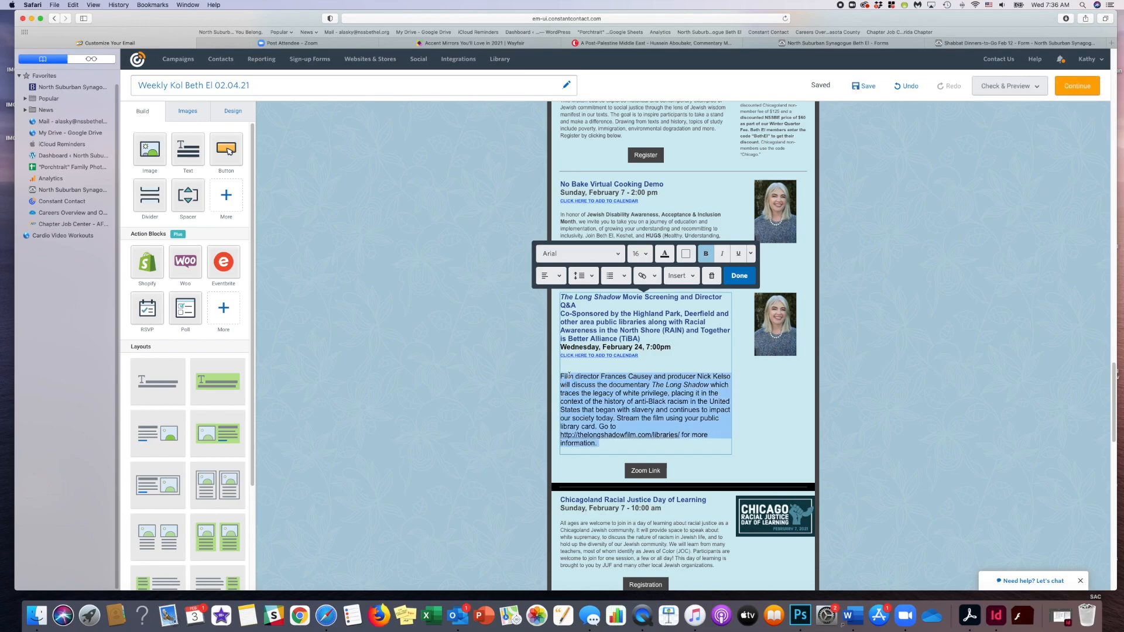
left_click(638, 254)
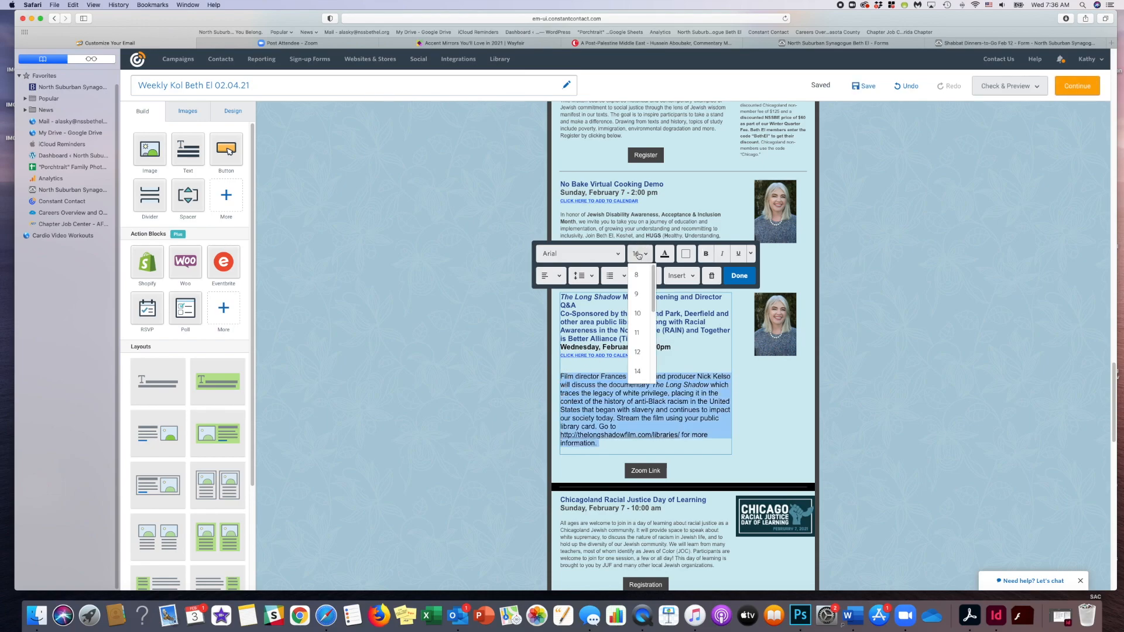
left_click(638, 352)
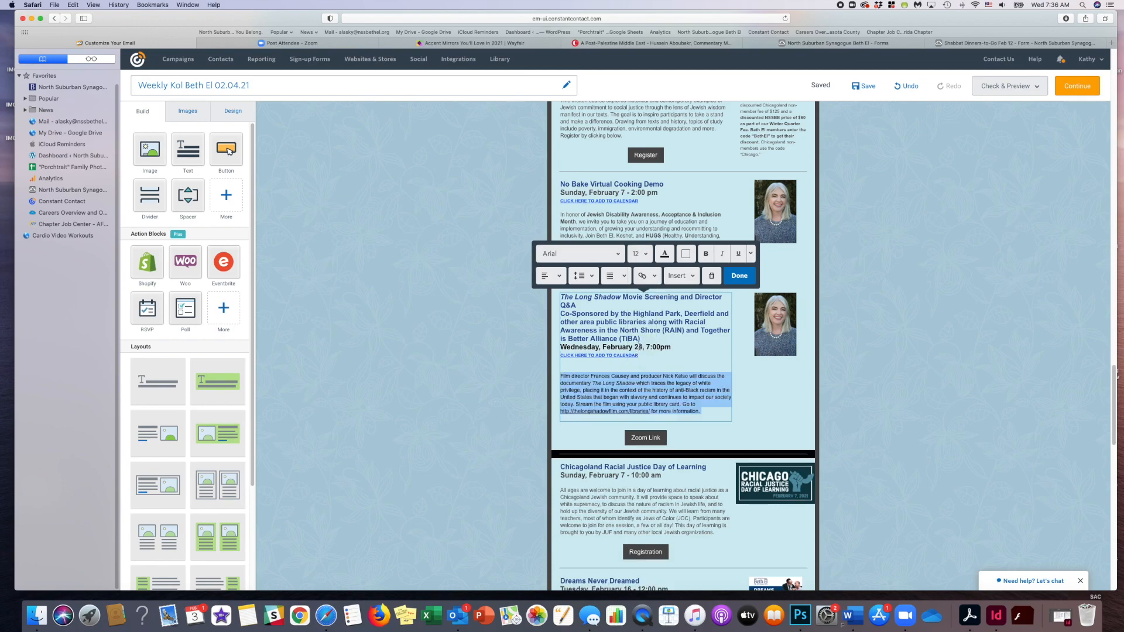
left_click(665, 254)
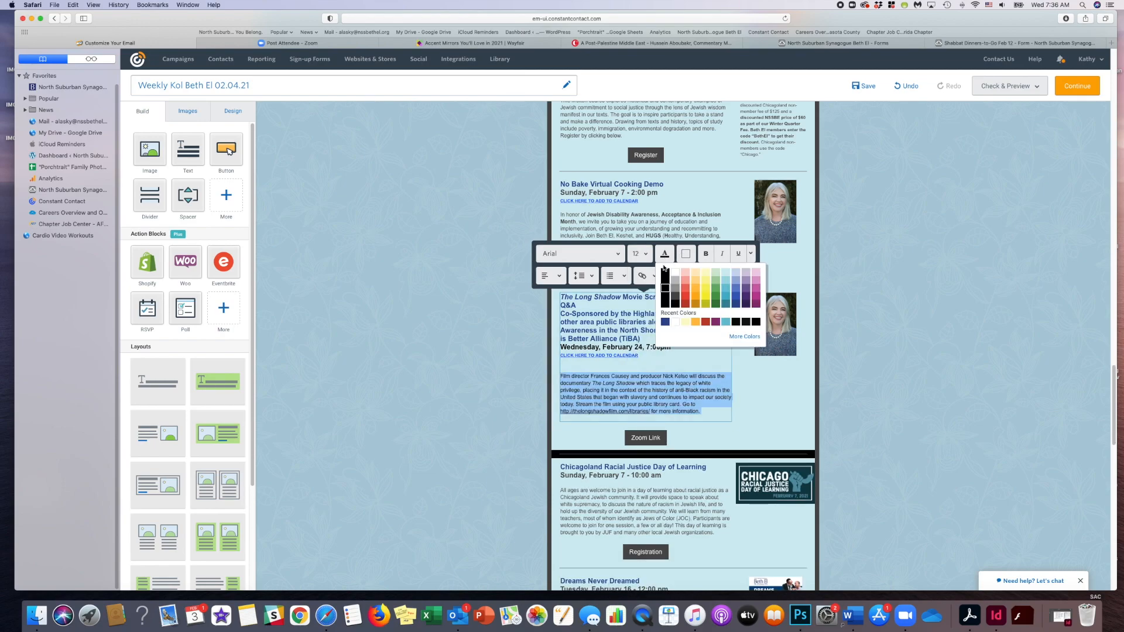
left_click(675, 299)
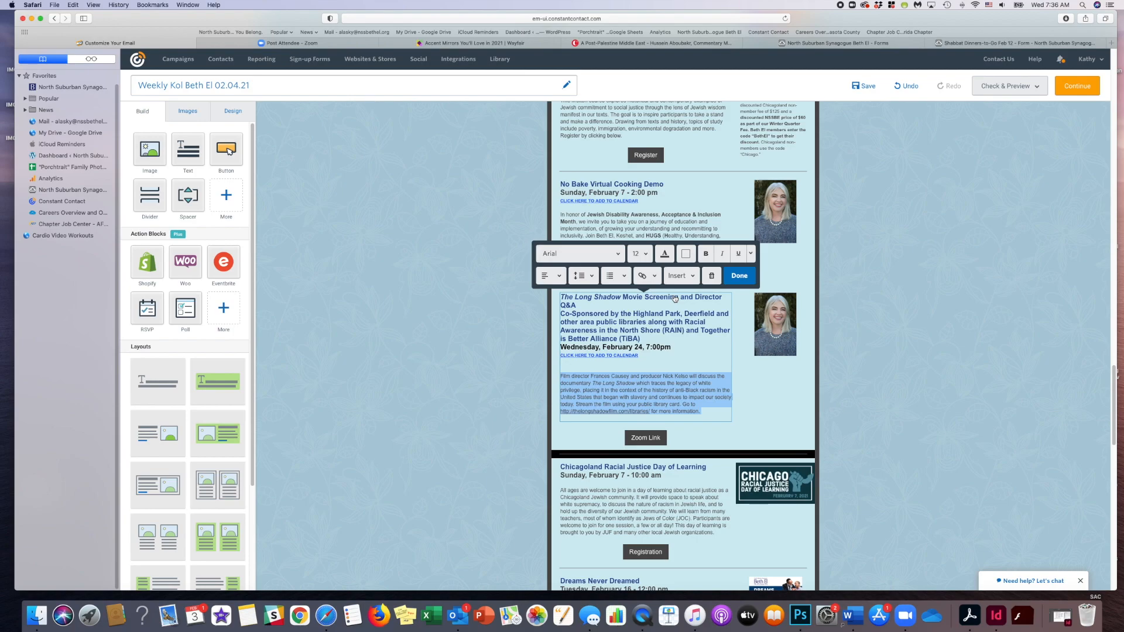
left_click(739, 276)
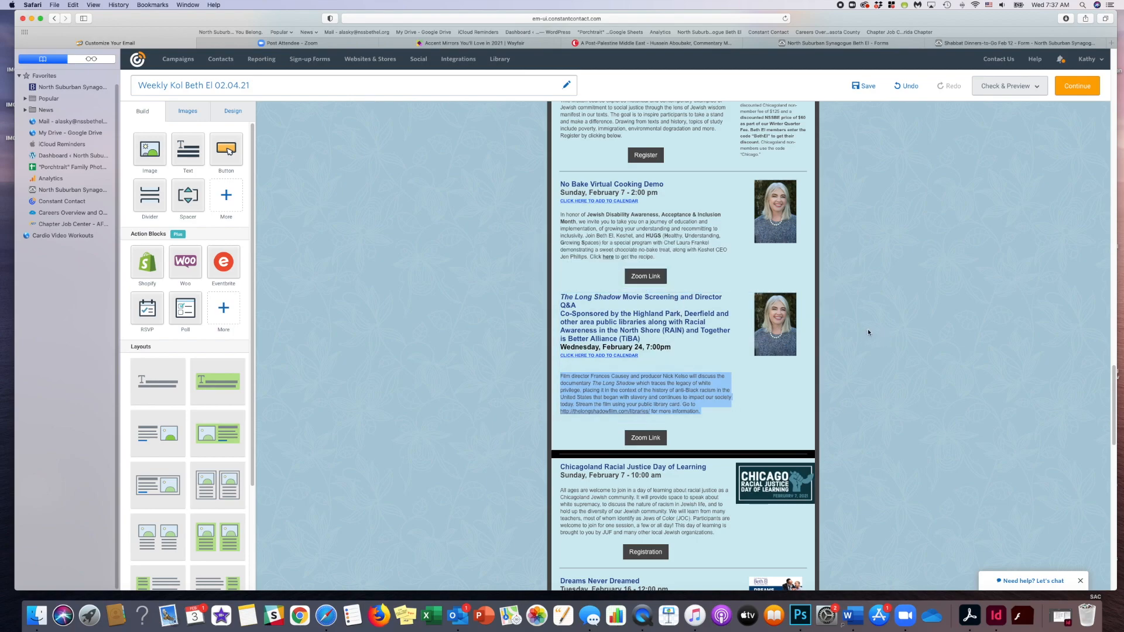
left_click(864, 88)
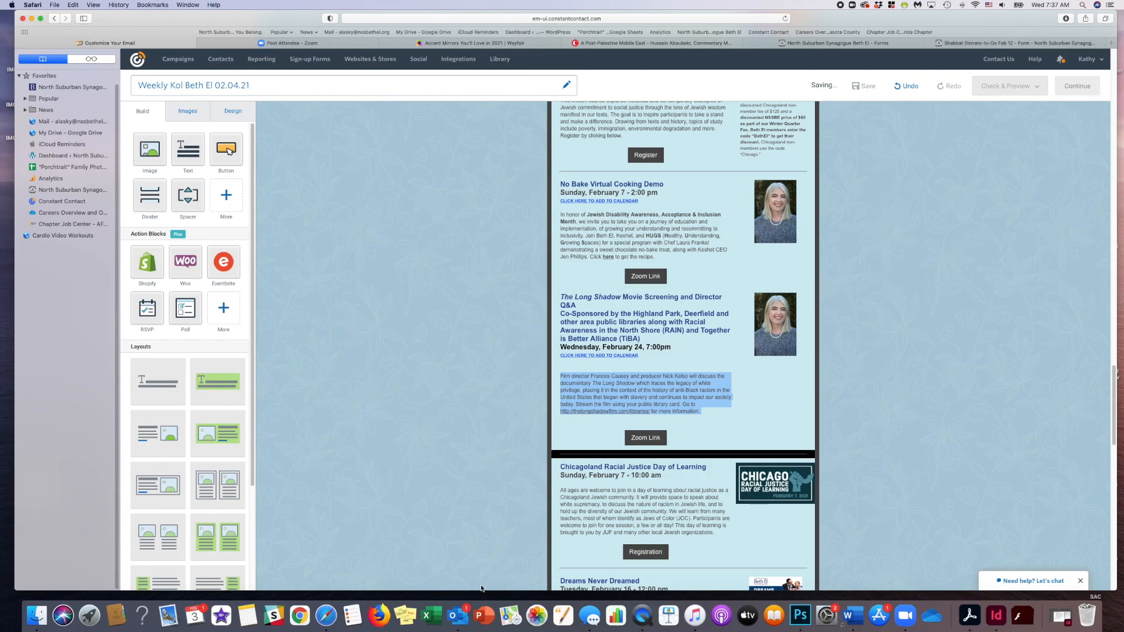
- Check the source email in Outlook, return to the draft and delete the co-sponsor lines beneath The Long Shadow title
left_click(458, 615)
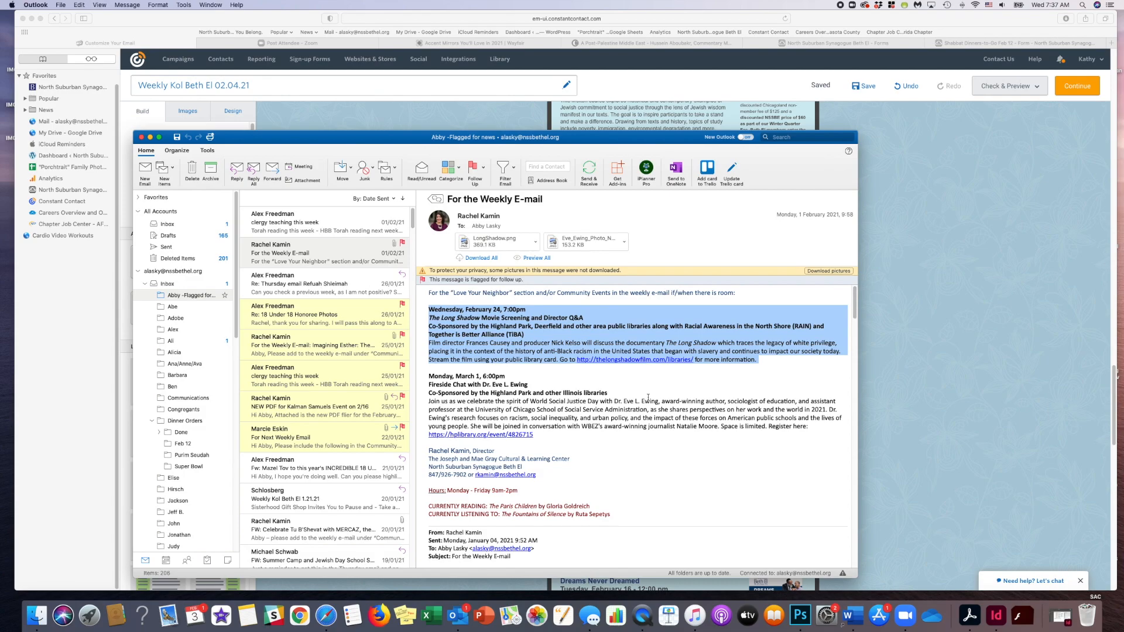
left_click(889, 386)
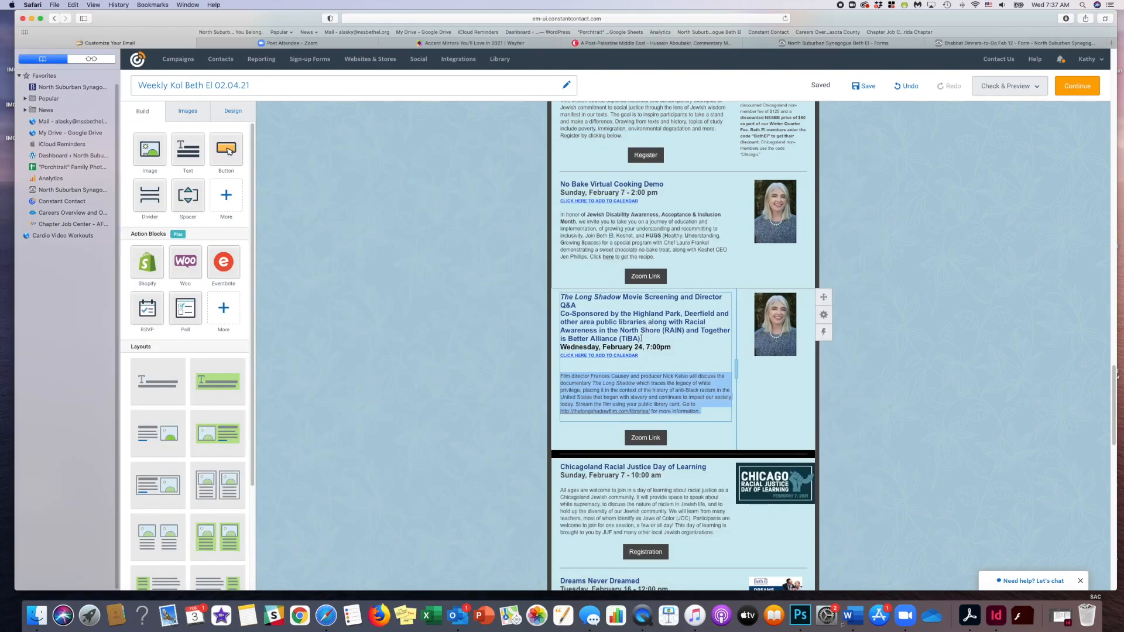
left_click_drag(641, 339, 560, 315)
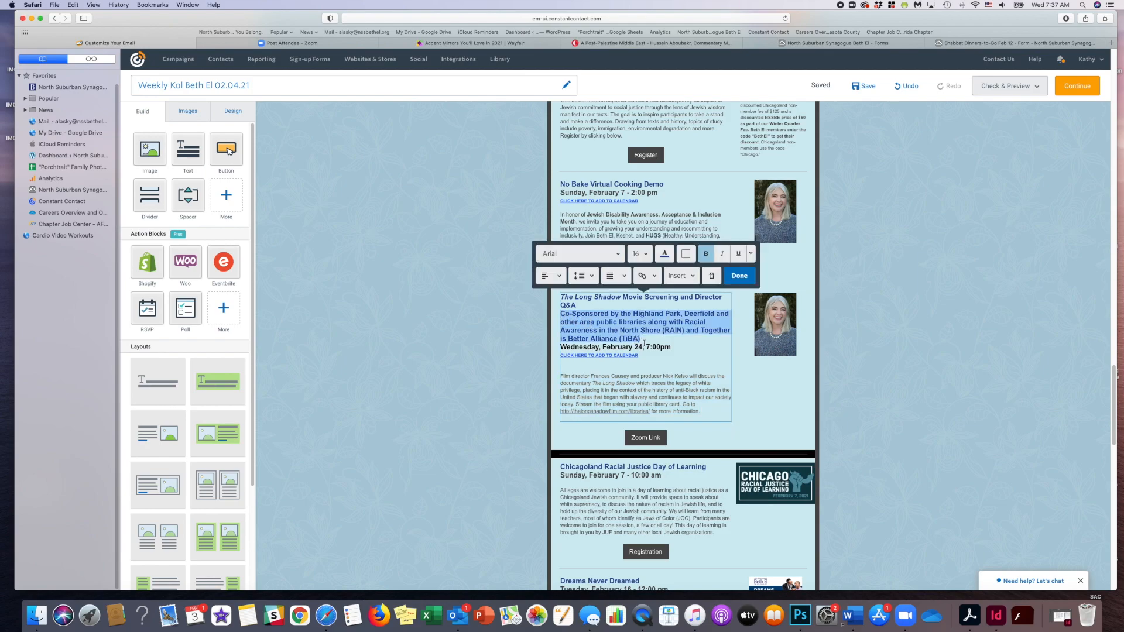
key("BackSpace")
key("BackSpace")
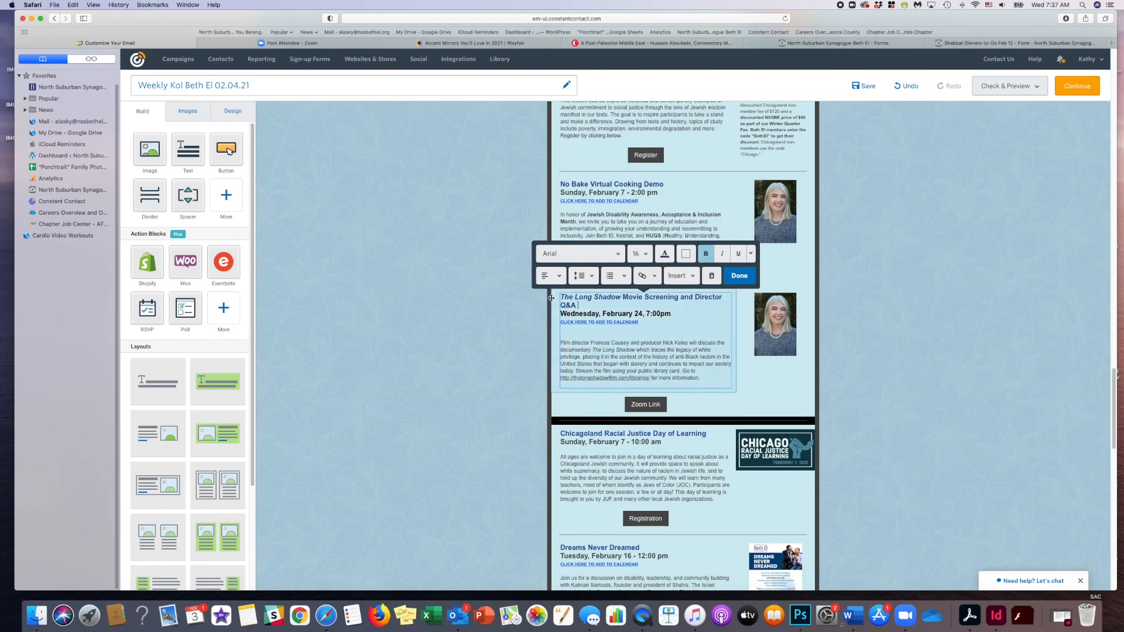
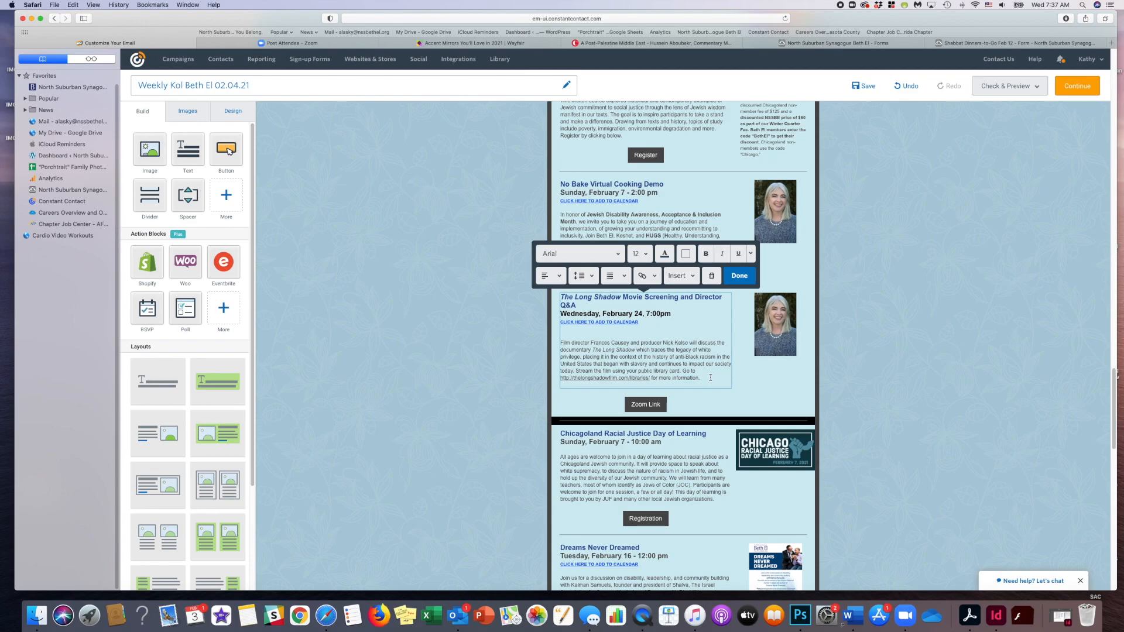
- Paste the co-sponsor text at the end of The Long Shadow description and format it non-bold, dark gray and size 12
type("Co-Sponsored by the Highland Park, Deerfield and other area public libraries along with Racial Awareness in the North Shore (RAIN) and Together is Better Alliance (TiBA)")
left_click_drag(702, 378, 712, 411)
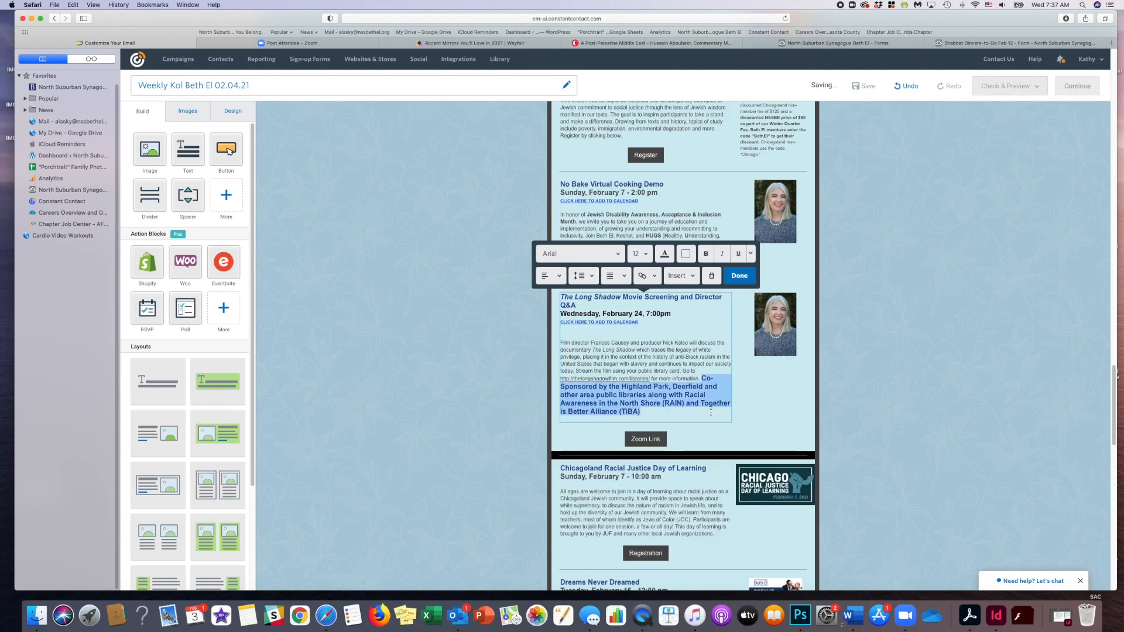
left_click(706, 254)
left_click(662, 253)
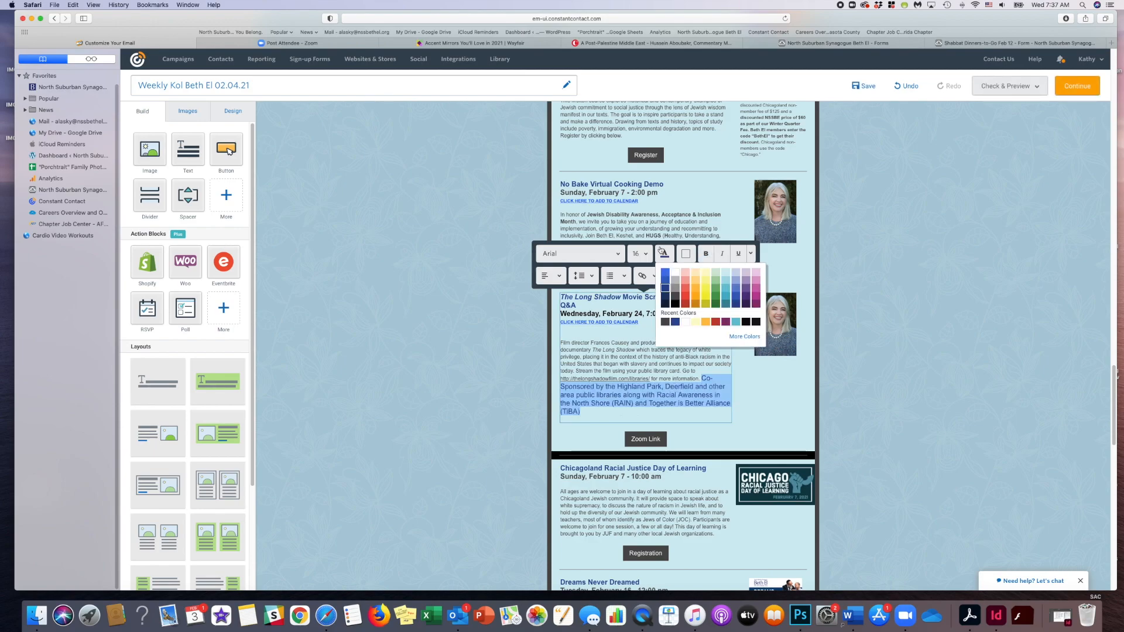
left_click(664, 322)
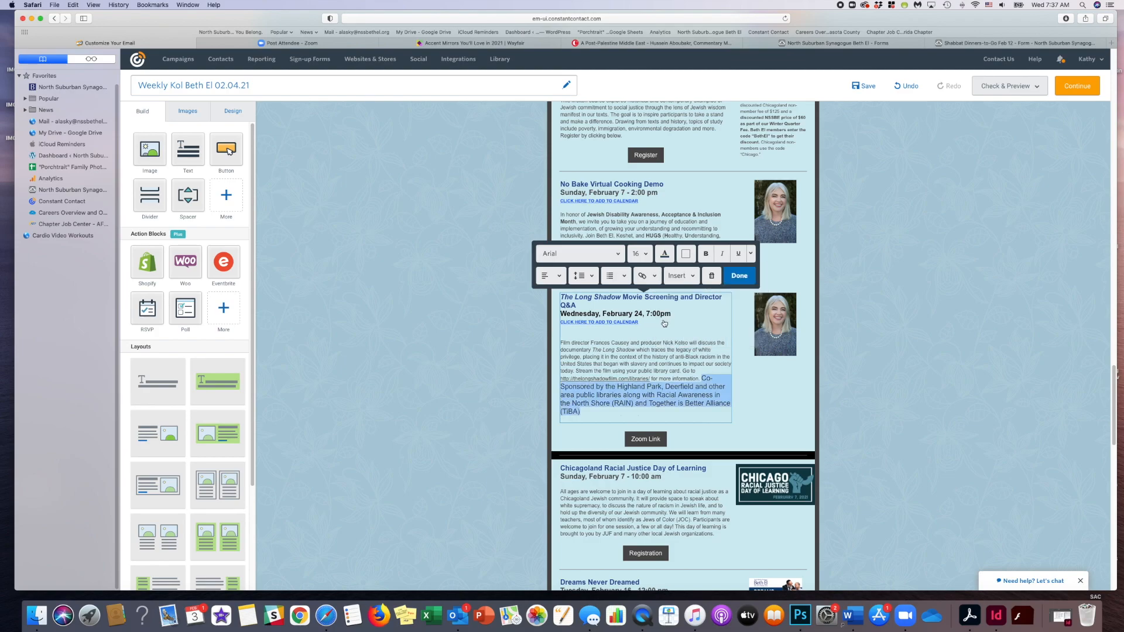
left_click(644, 255)
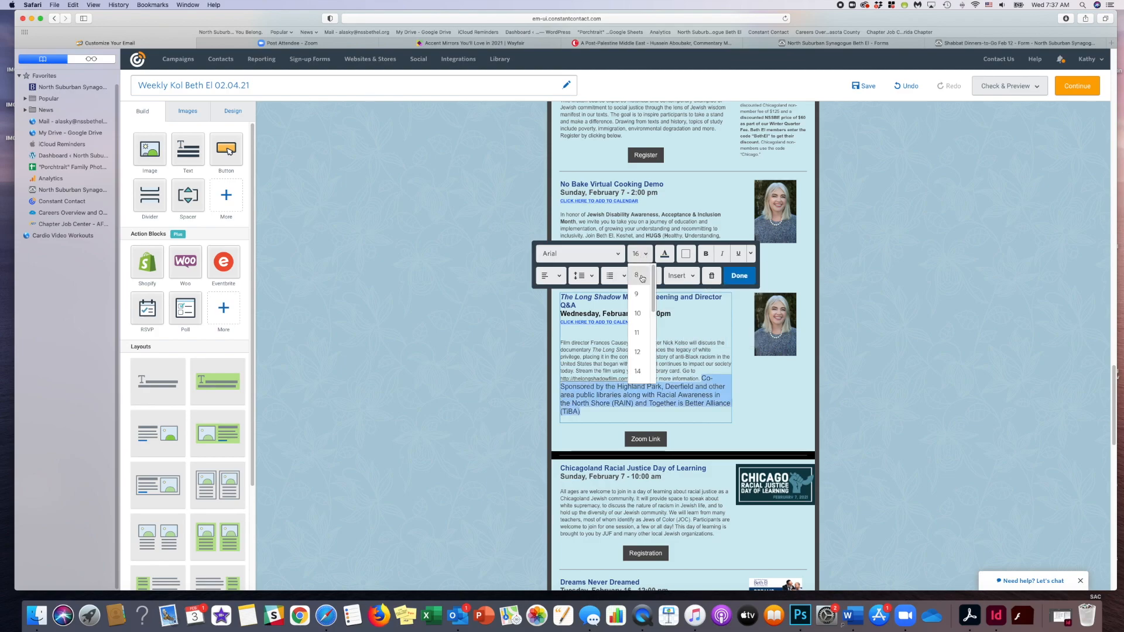
left_click(639, 352)
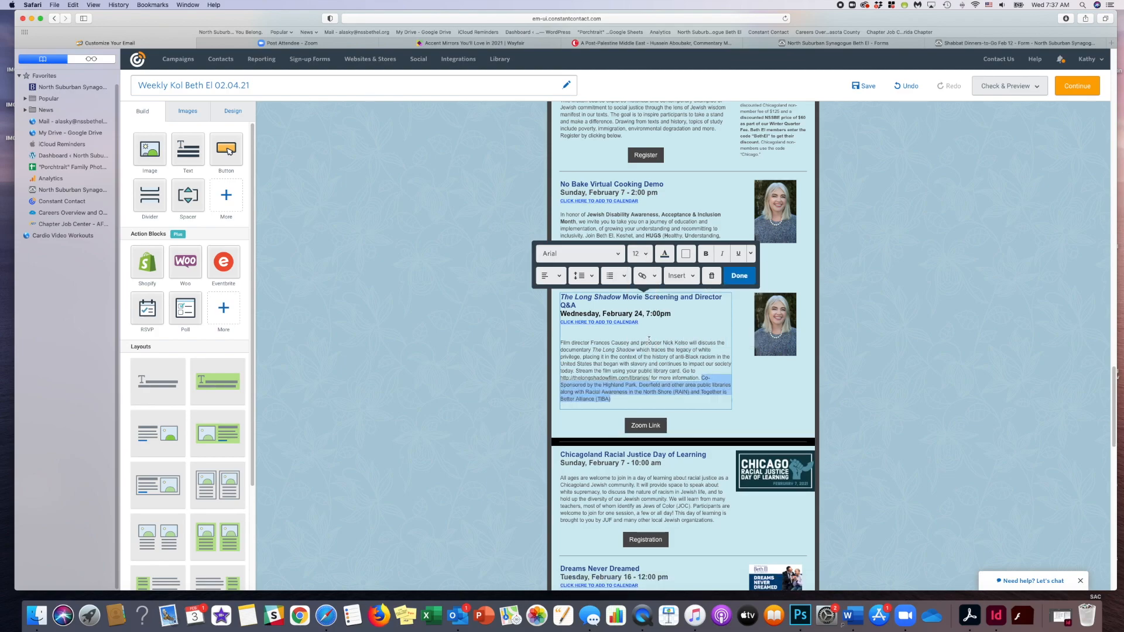
left_click(739, 276)
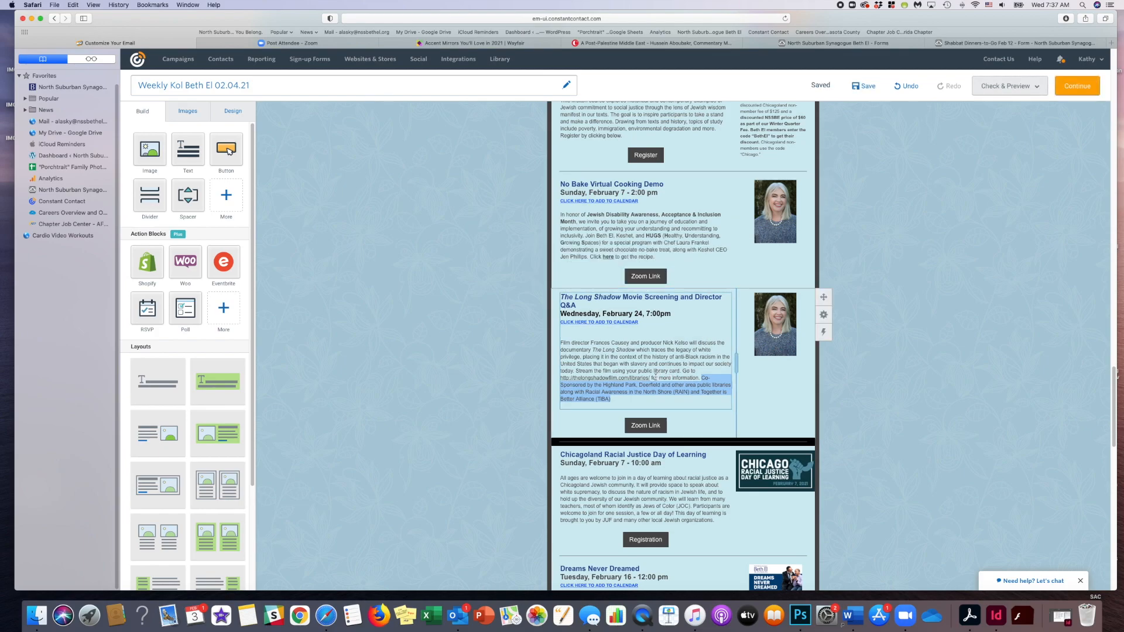
left_click_drag(649, 378, 560, 376)
key("super+c")
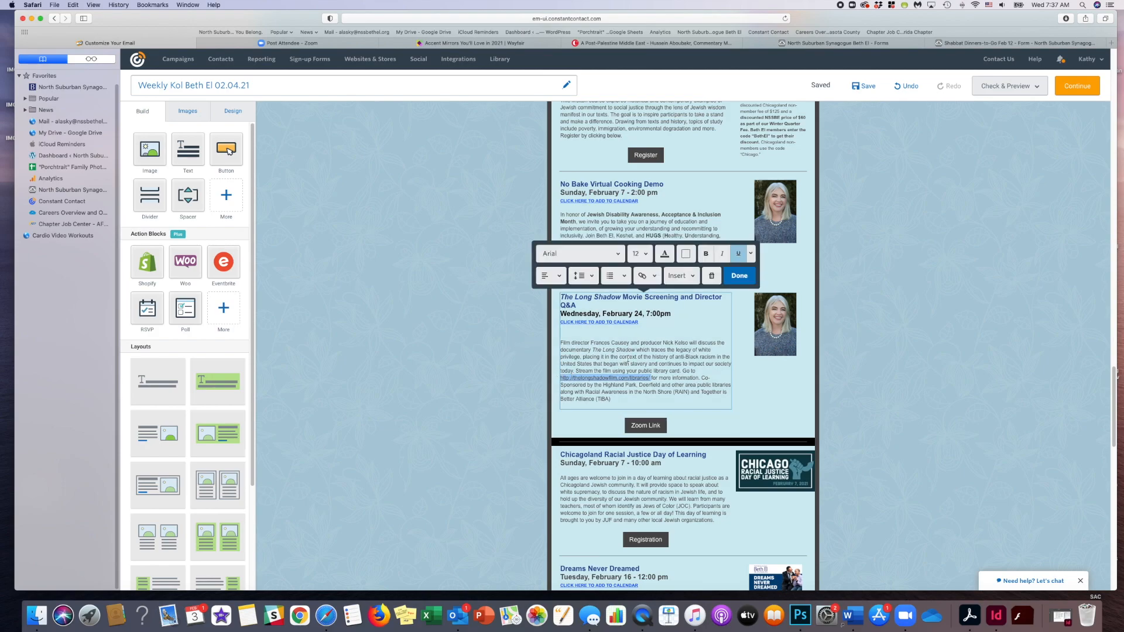
key("BackSpace")
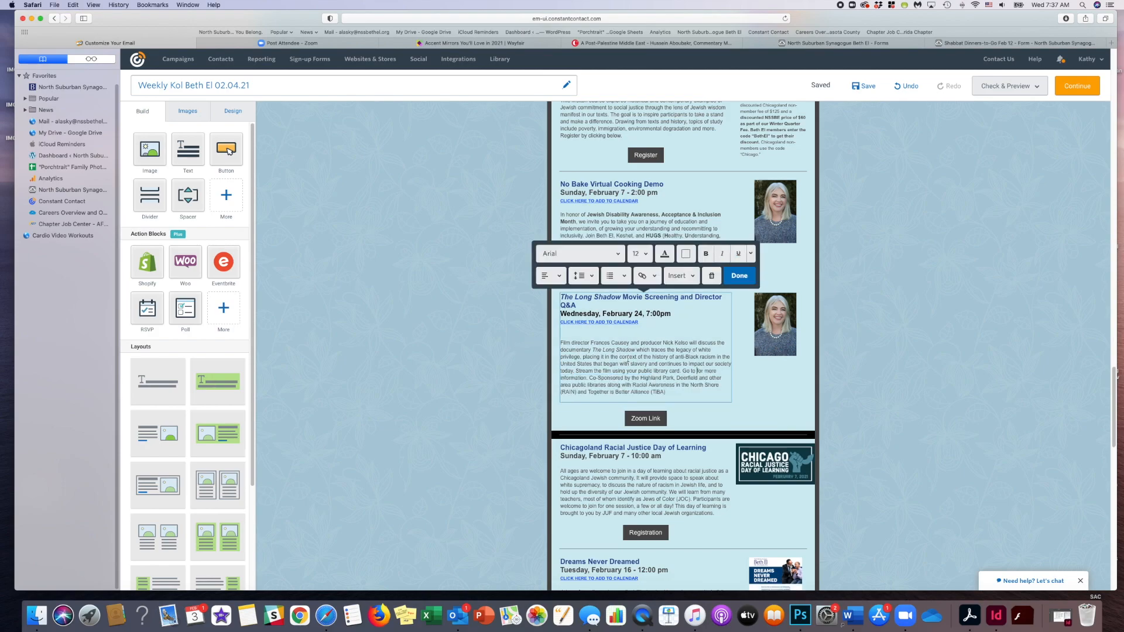
double_click(643, 418)
key("super+a")
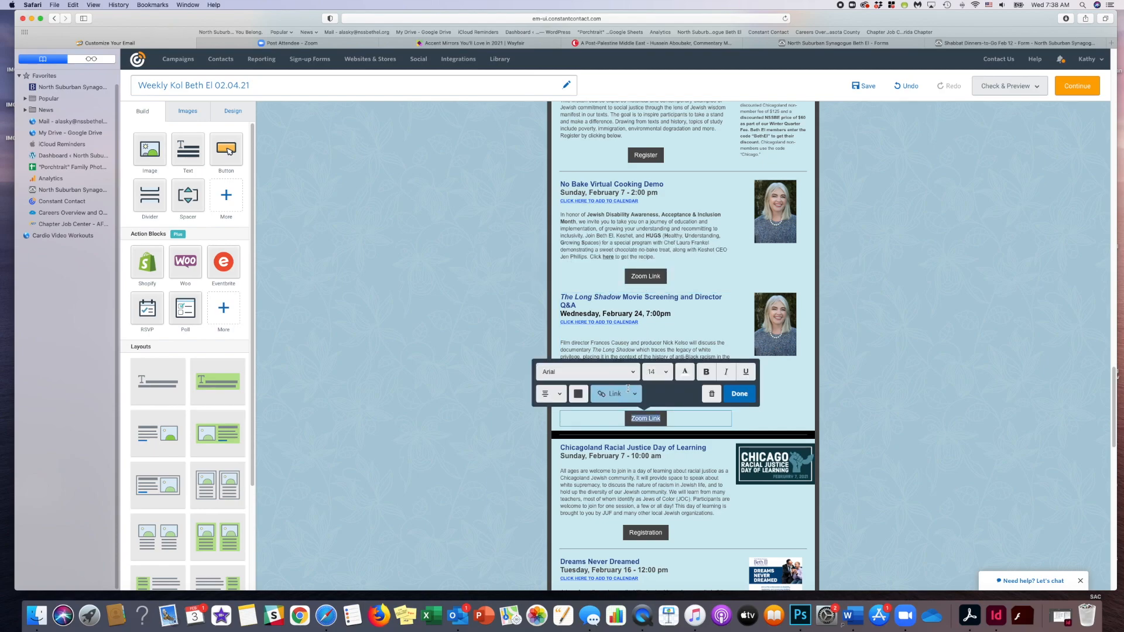
left_click(631, 394)
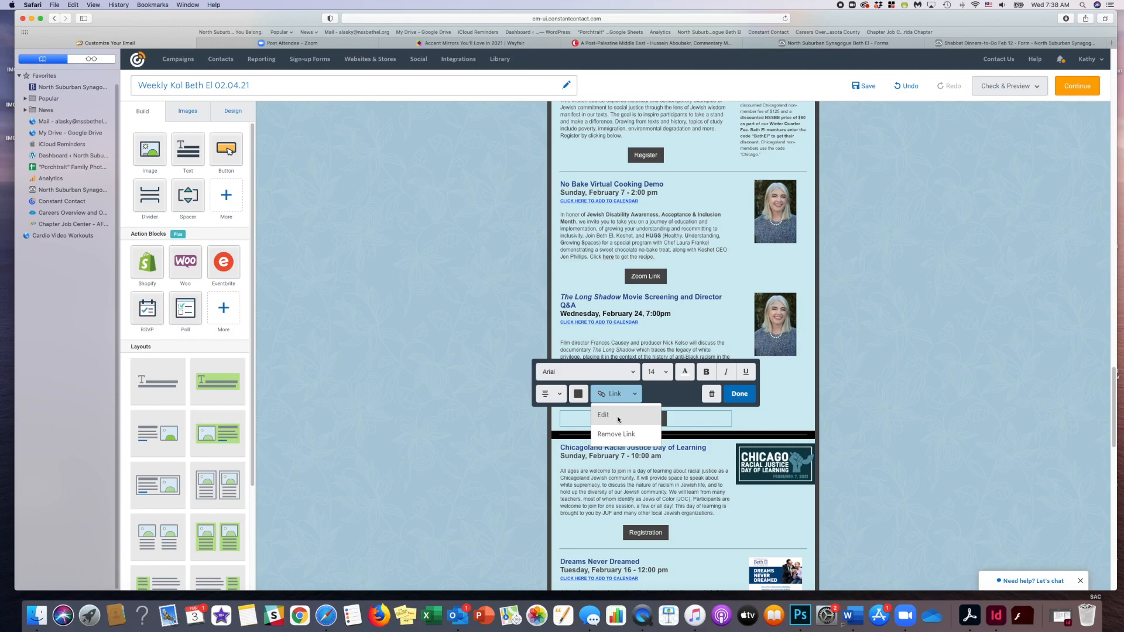
left_click(625, 417)
key("BackSpace")
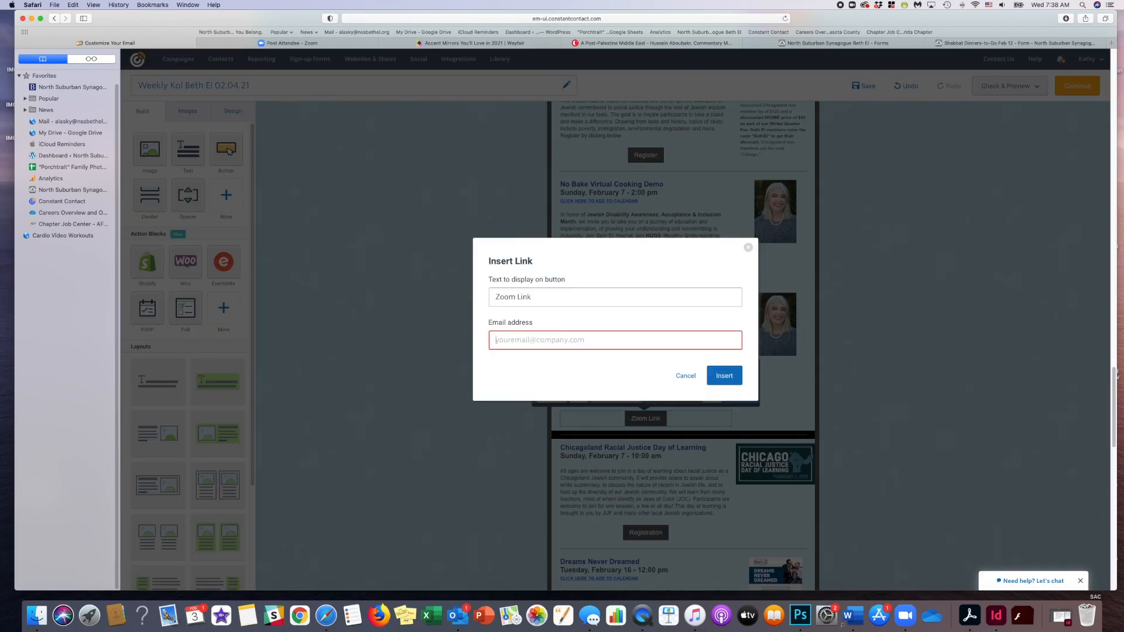
key("super+v")
- Change the button's display text to "More Information", insert the link and finish editing the button
left_click_drag(549, 296, 472, 293)
type("More In")
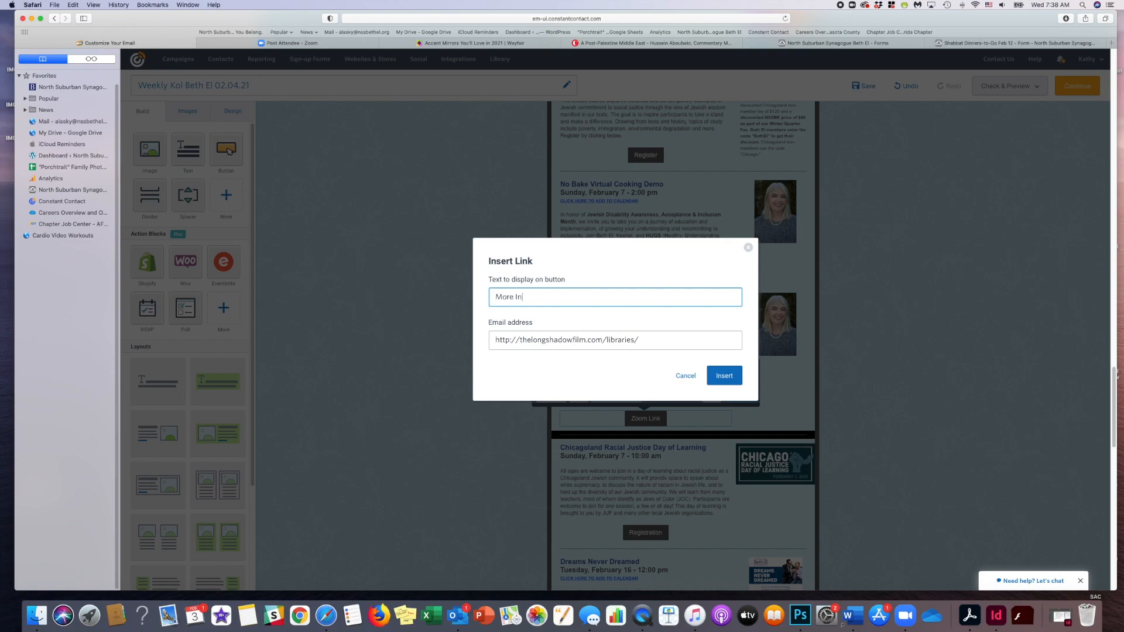
type("formation")
left_click(727, 375)
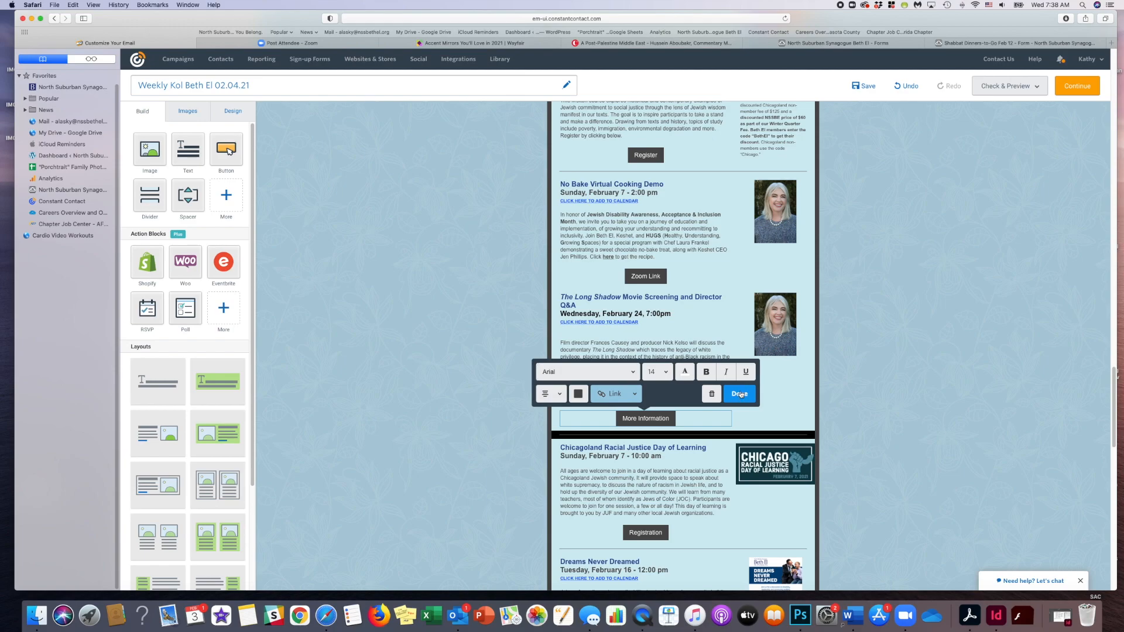
left_click(741, 394)
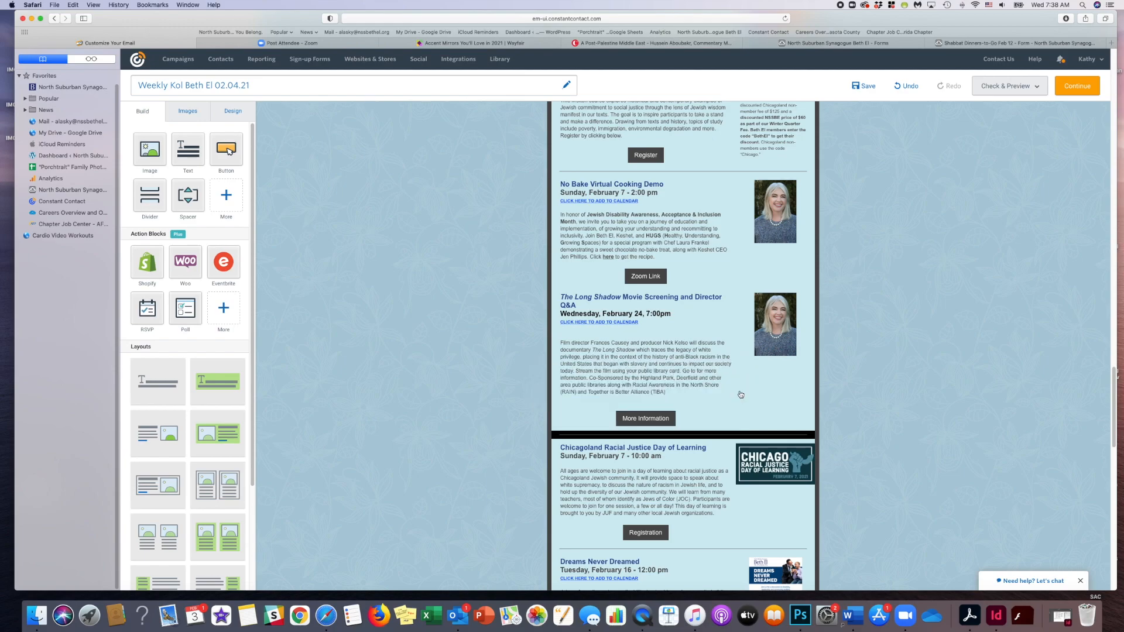
- Replace "Go to" with "Click below" in The Long Shadow description and remove the blank line at its end
double_click(686, 371)
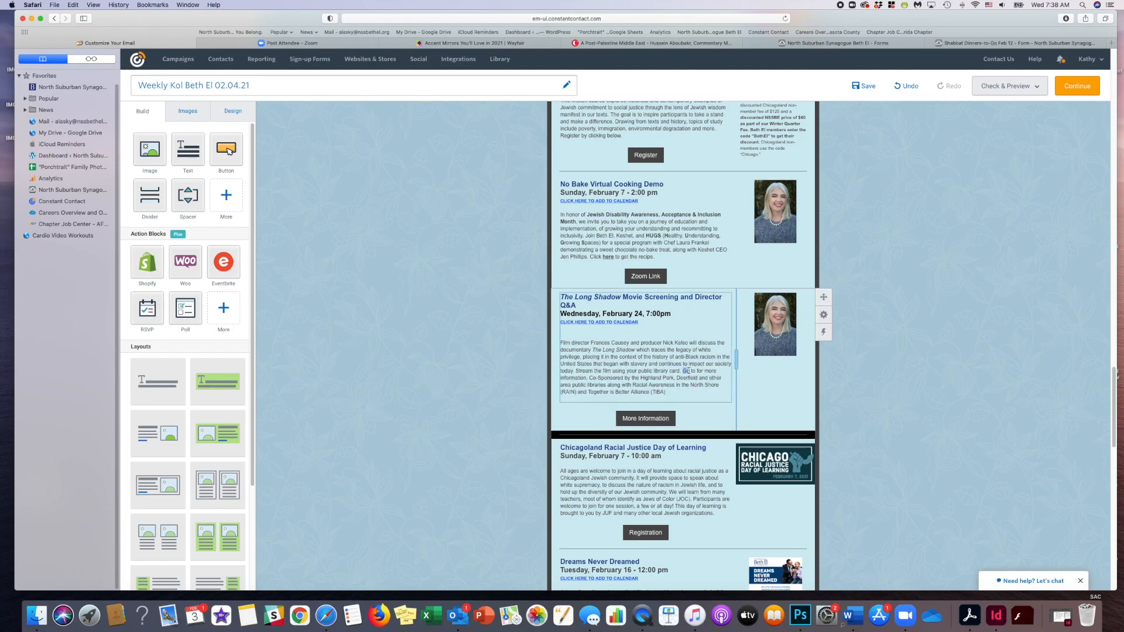
type("Click below")
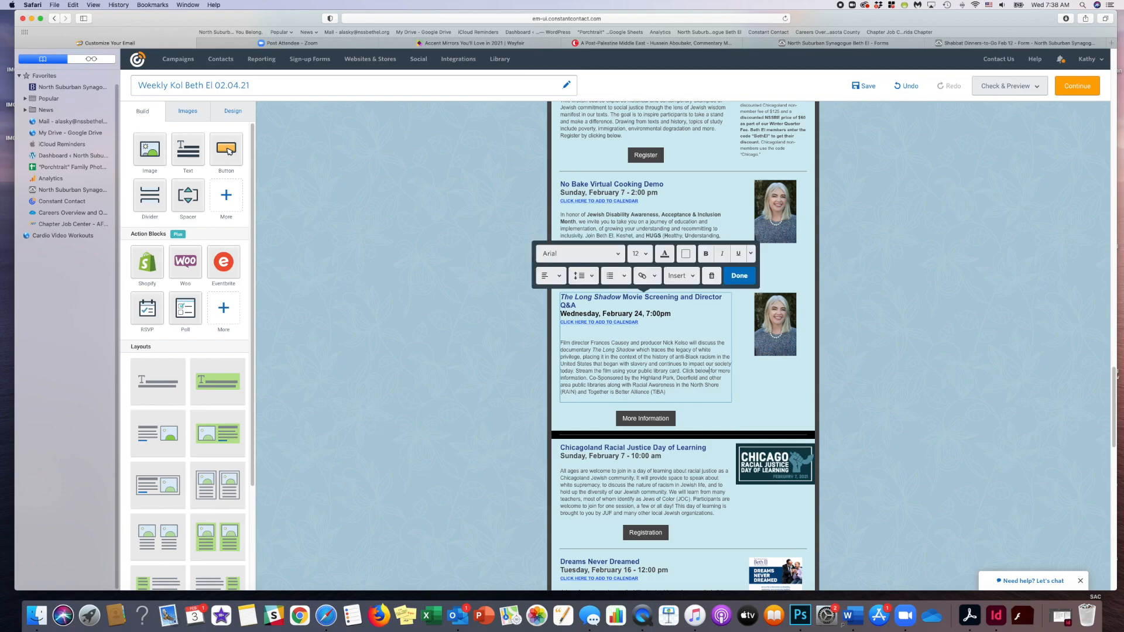
left_click(743, 278)
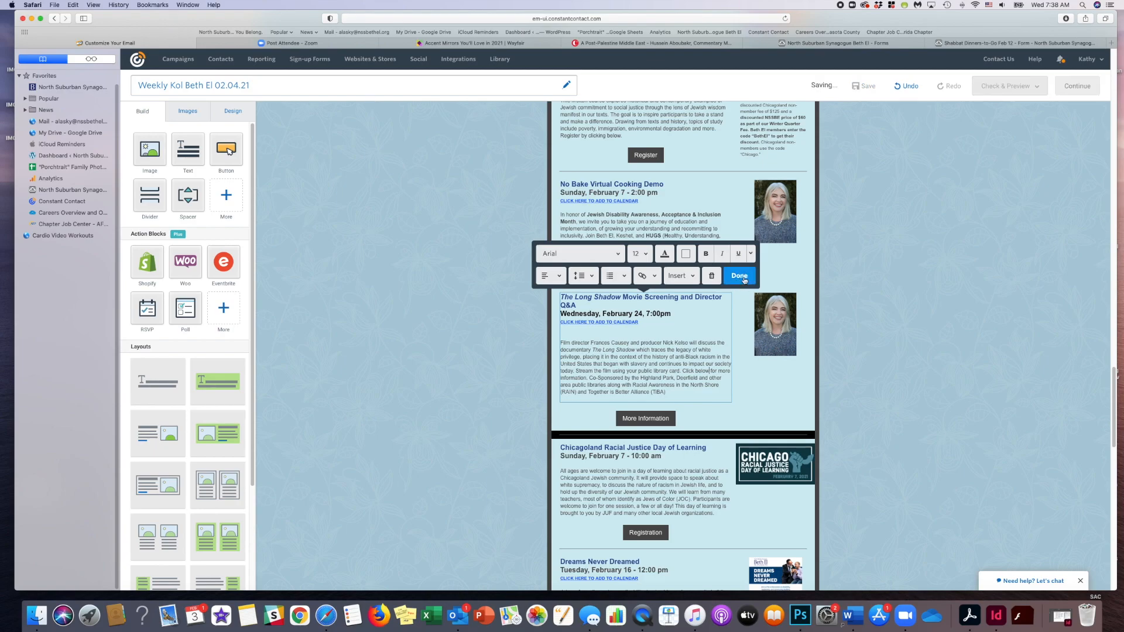
left_click(579, 401)
key("BackSpace")
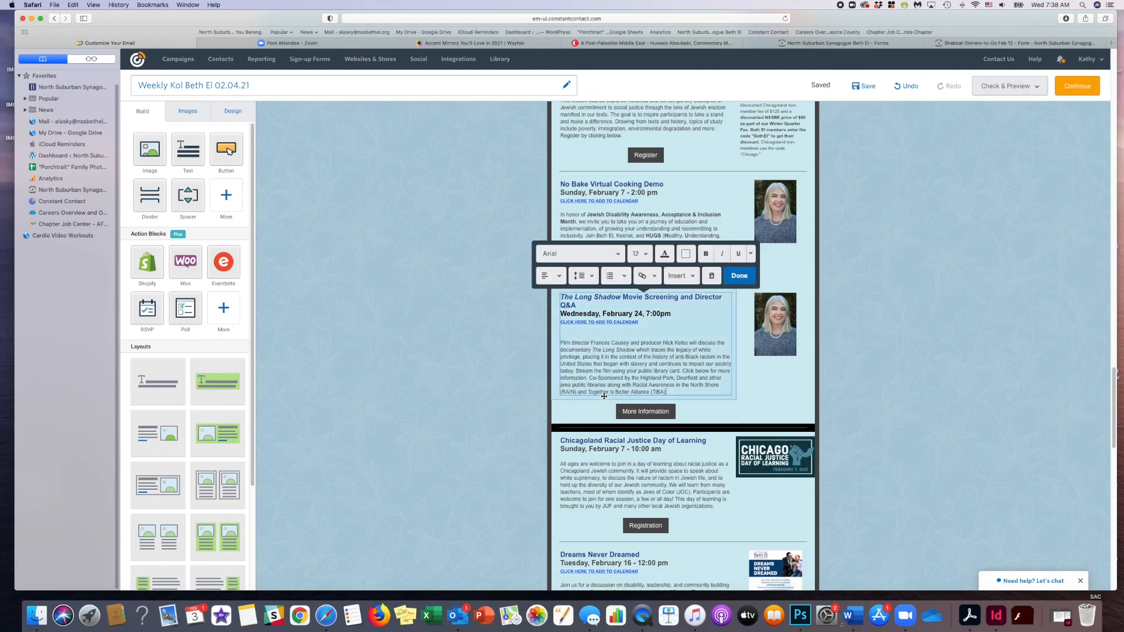
left_click(742, 278)
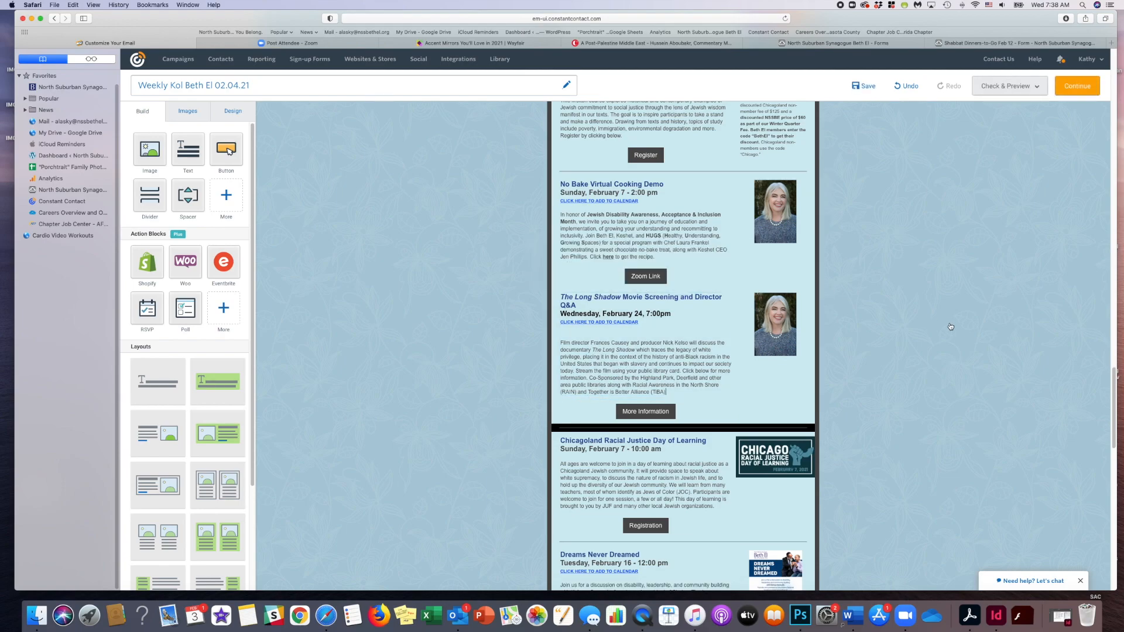
- Insert a divider between the No Bake Virtual Cooking Demo and The Long Shadow events and give it the light blue background
left_click_drag(150, 196, 771, 288)
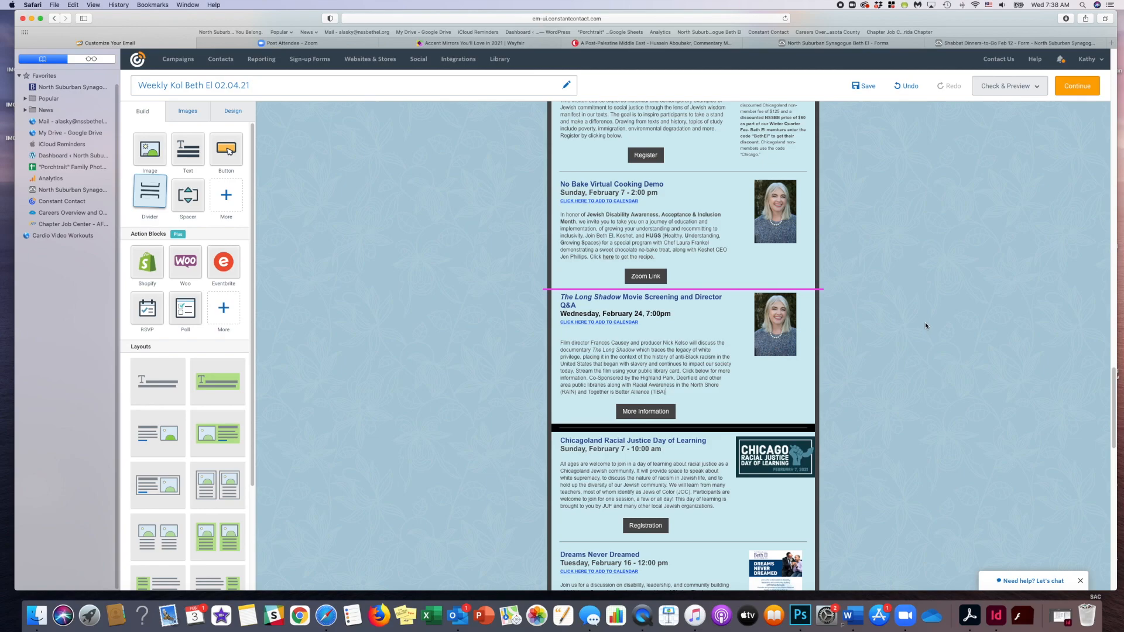
mouse_move(798, 294)
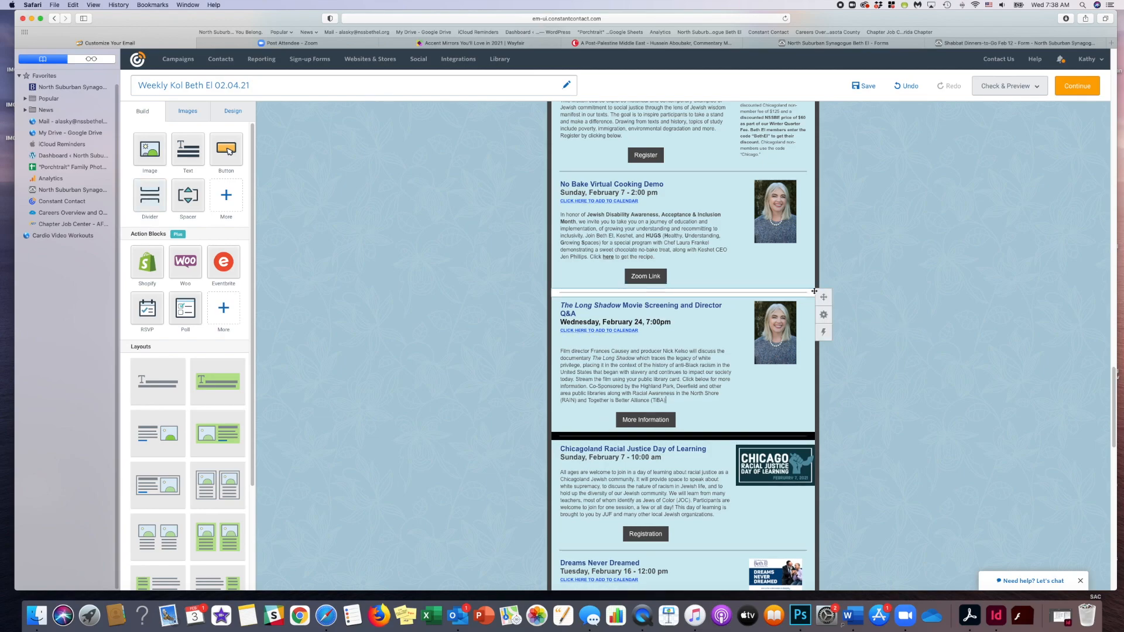
left_click(822, 315)
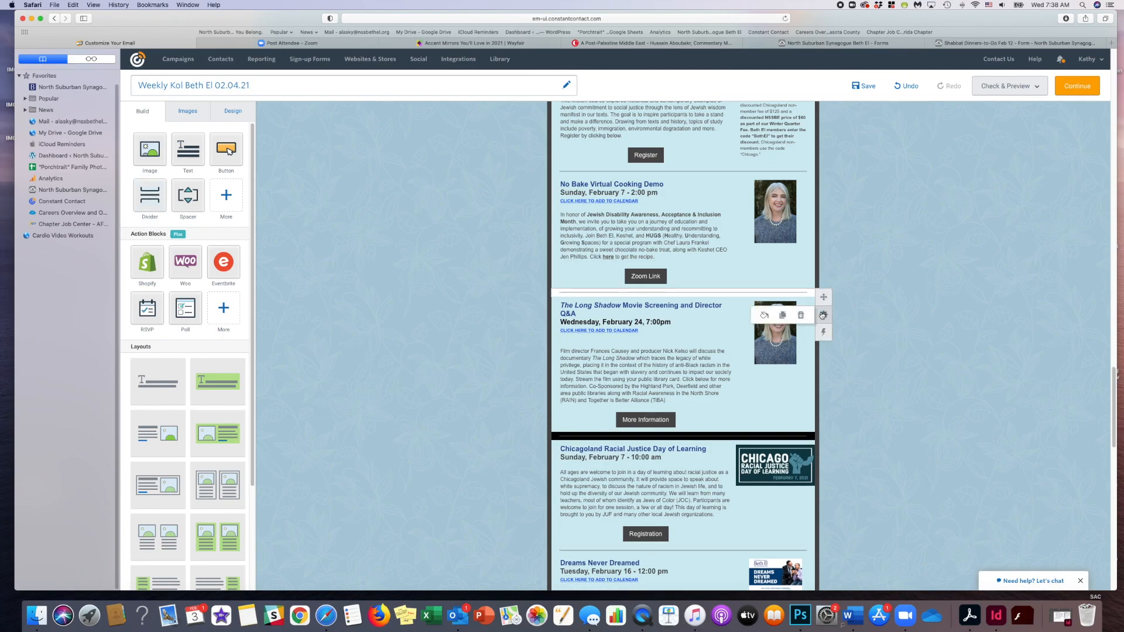
left_click(763, 317)
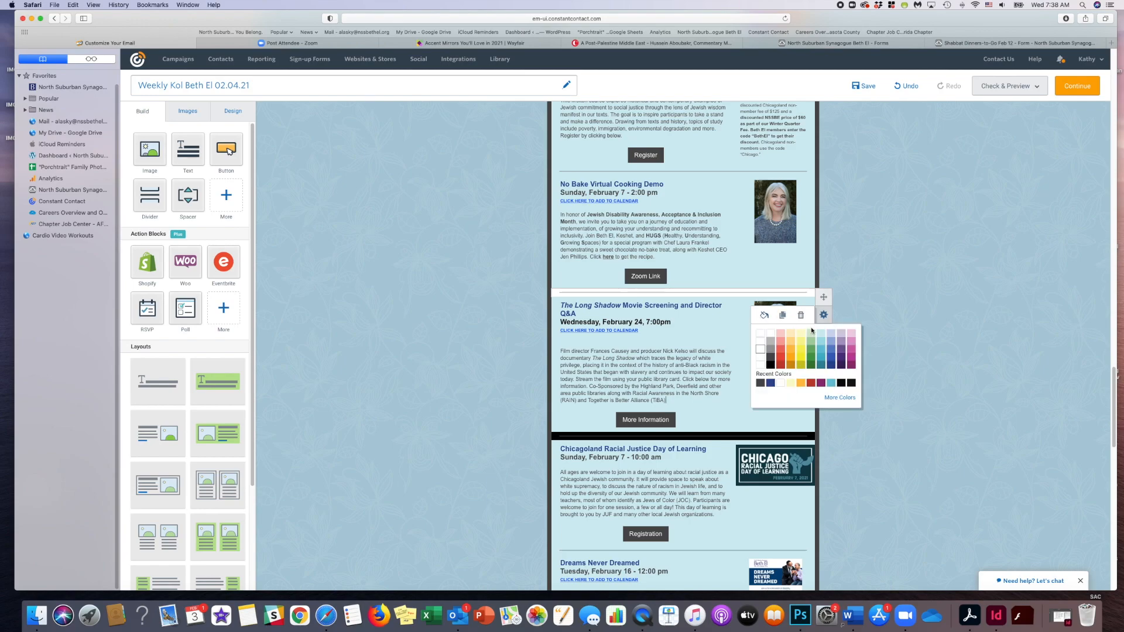
left_click(937, 338)
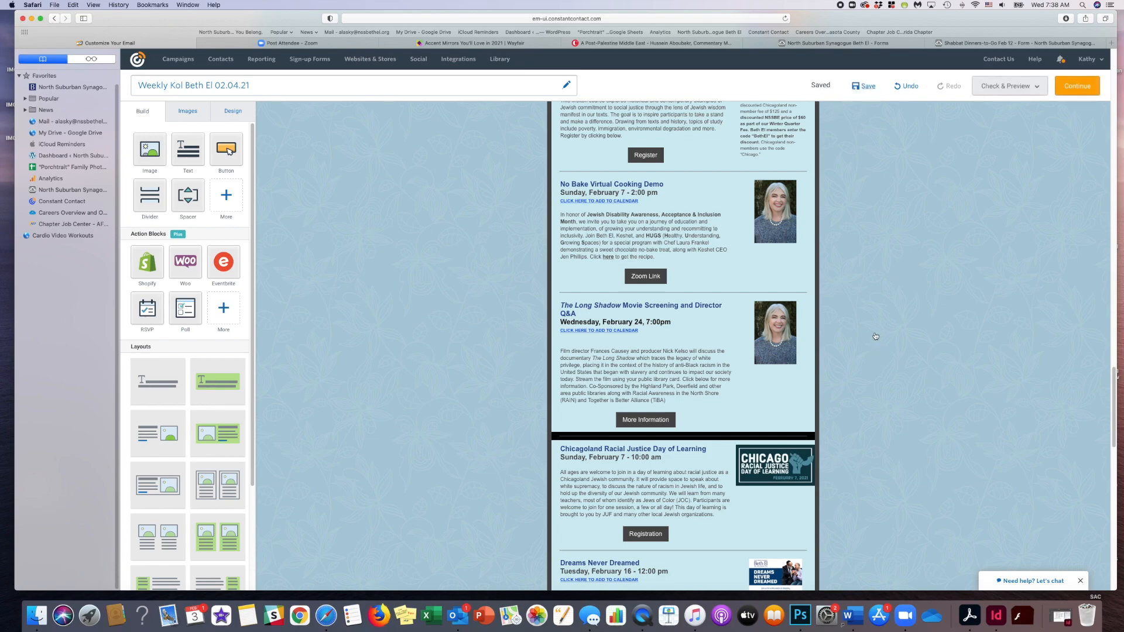
- Switch to Outlook and save the LongShadow.png attachment in the weekly email folder on the iCloud Desktop
left_click(459, 616)
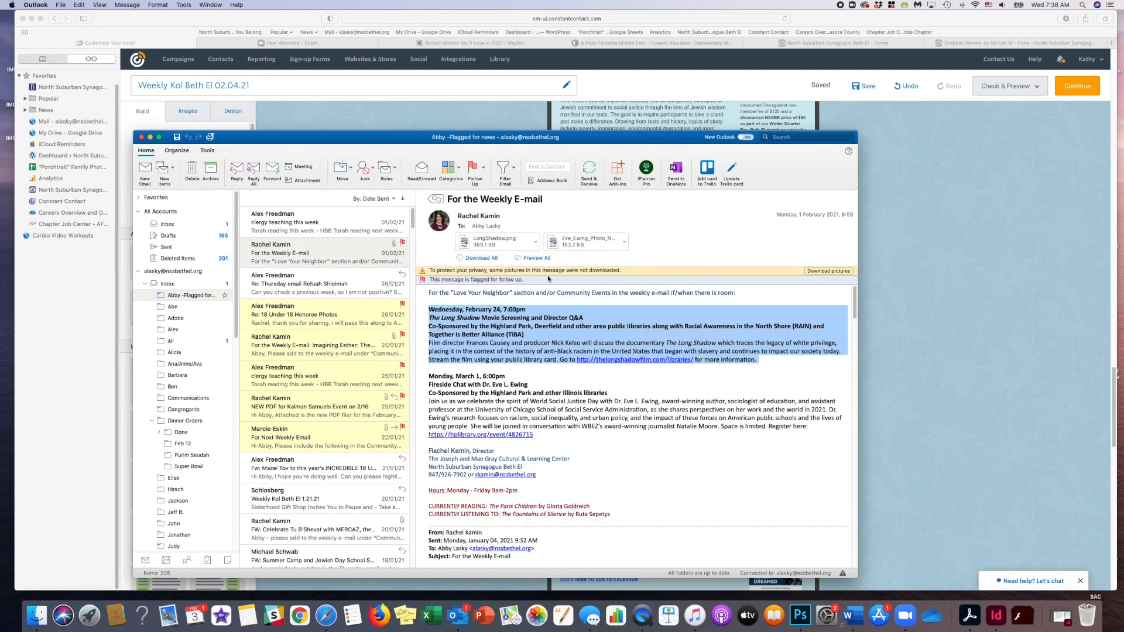
left_click(536, 242)
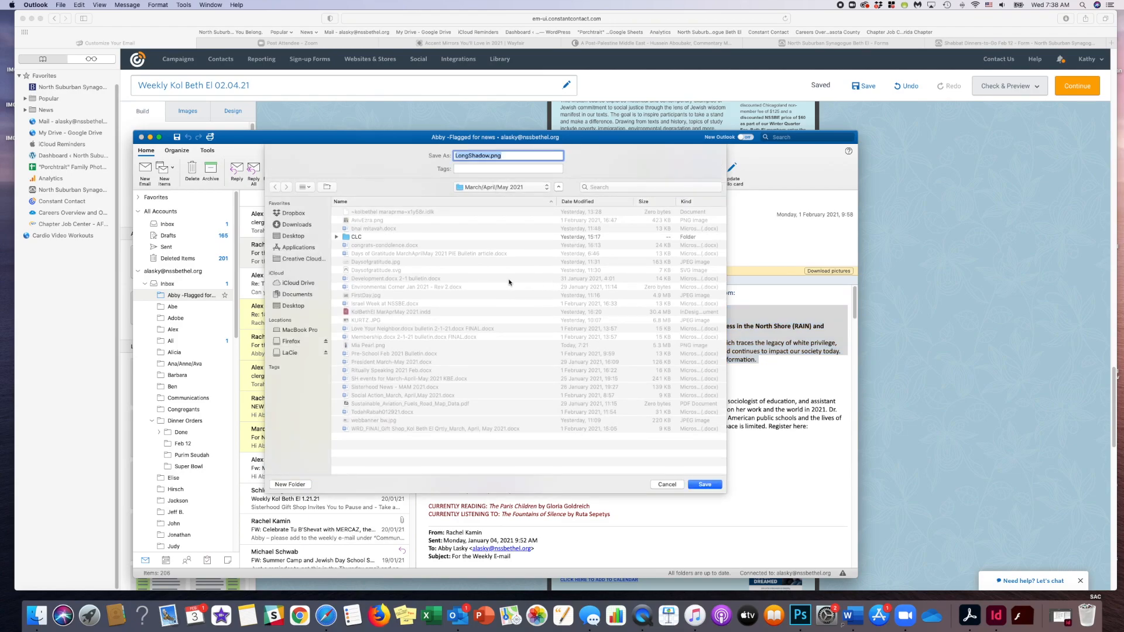
left_click(294, 305)
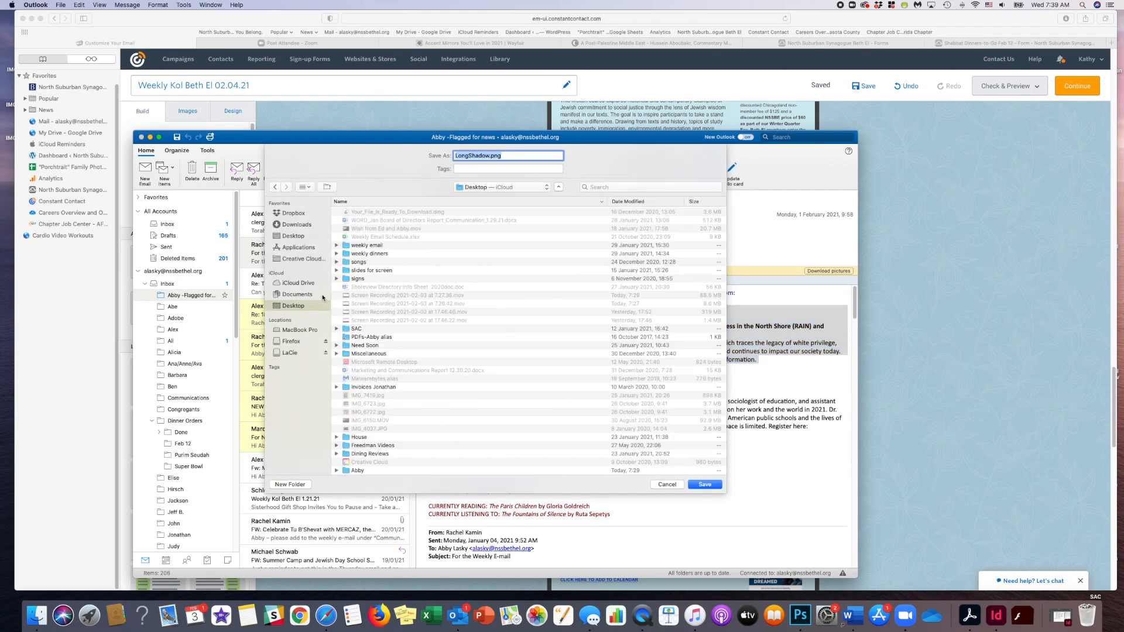
double_click(374, 246)
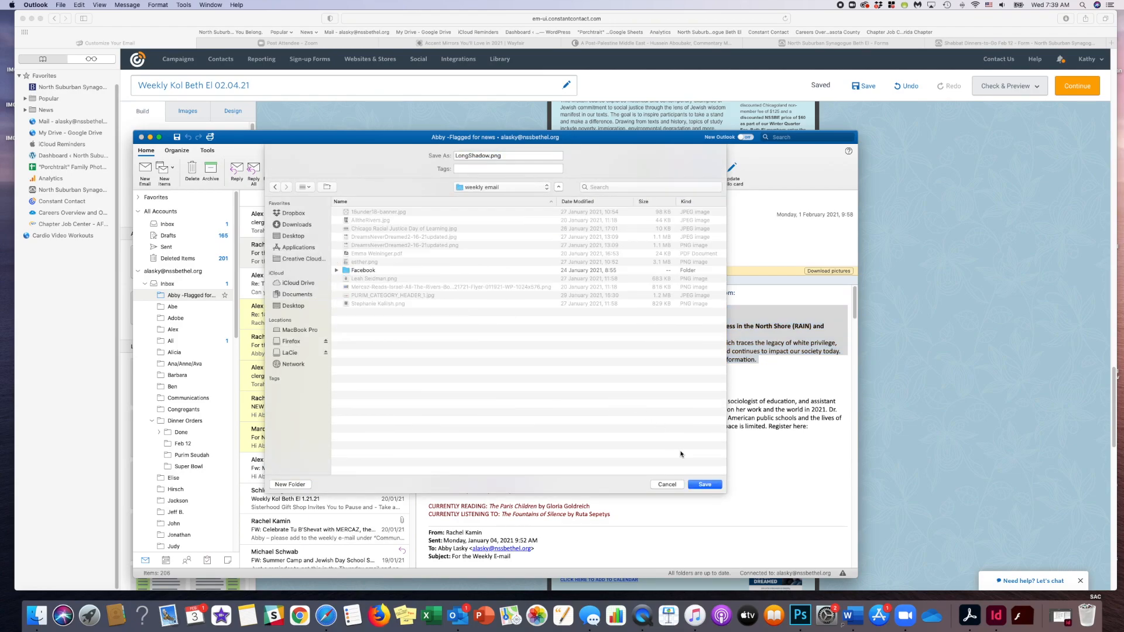
left_click(705, 485)
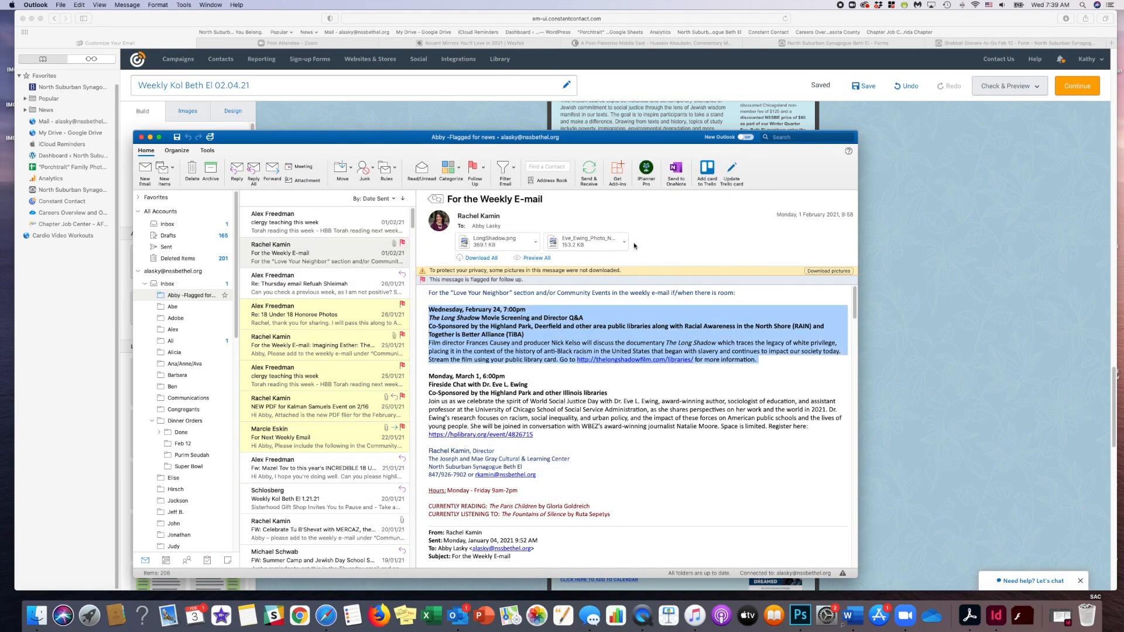
- Save the email's second attached photo in the same weekly email folder under its suggested file name
left_click(624, 242)
left_click(639, 279)
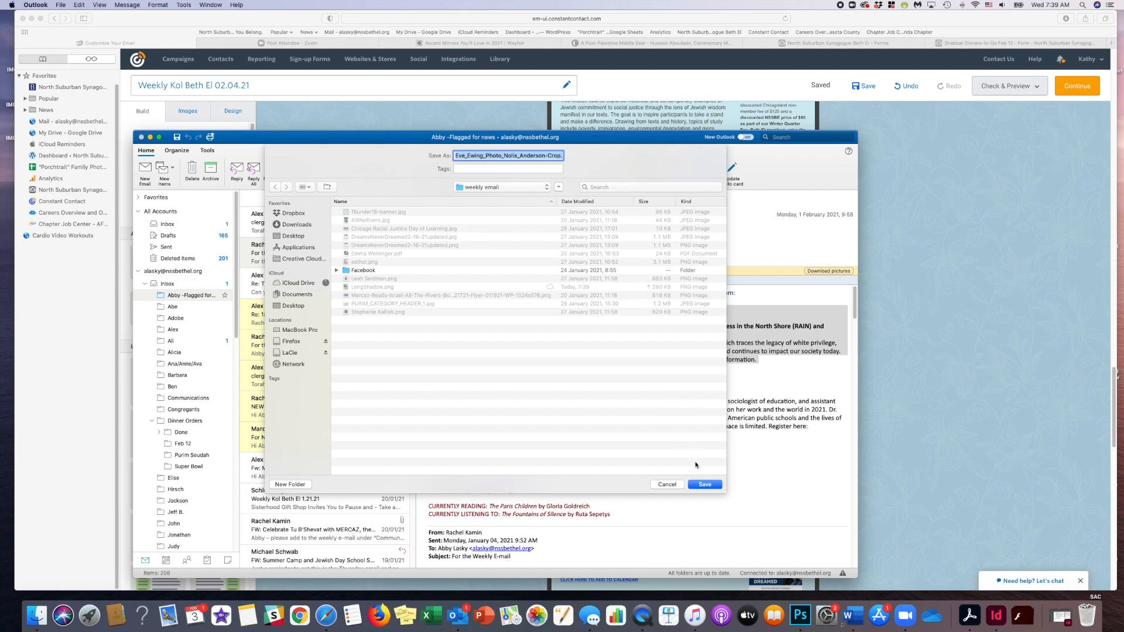
left_click(703, 486)
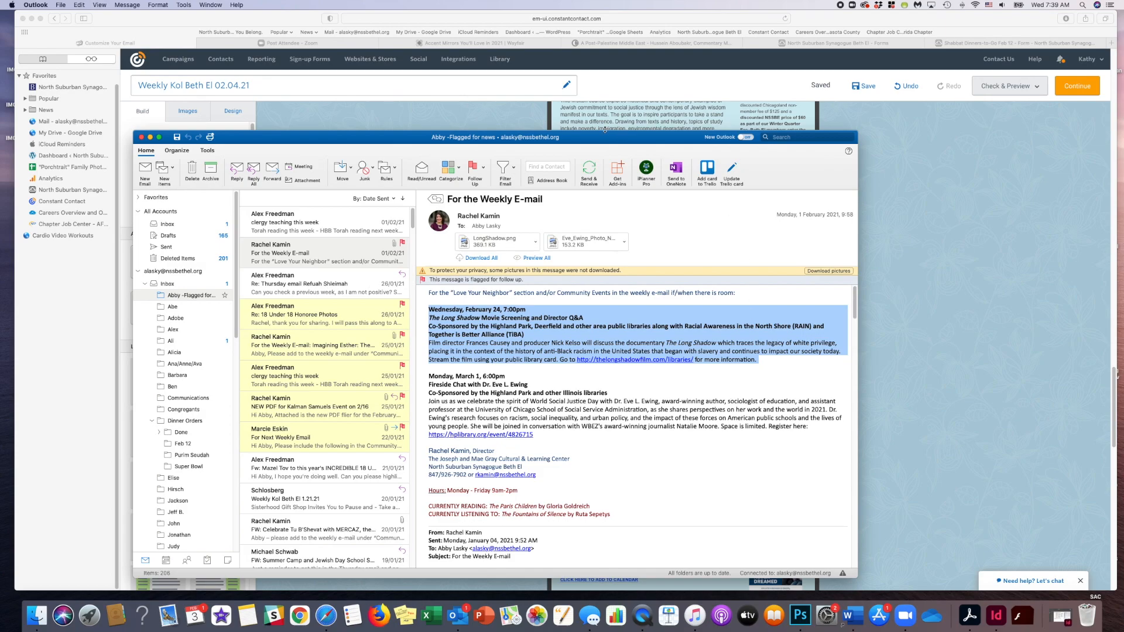
- Return from Outlook to the Constant Contact email and open the image library to replace The Long Shadow event's portrait photo
left_click_drag(605, 135, 286, 177)
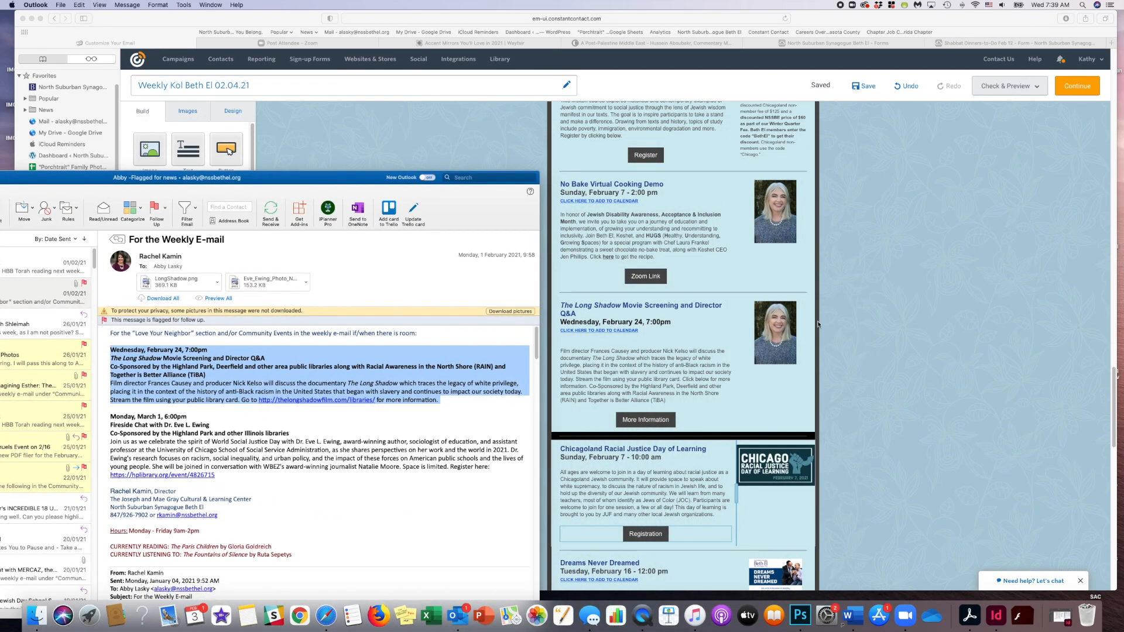
left_click(871, 322)
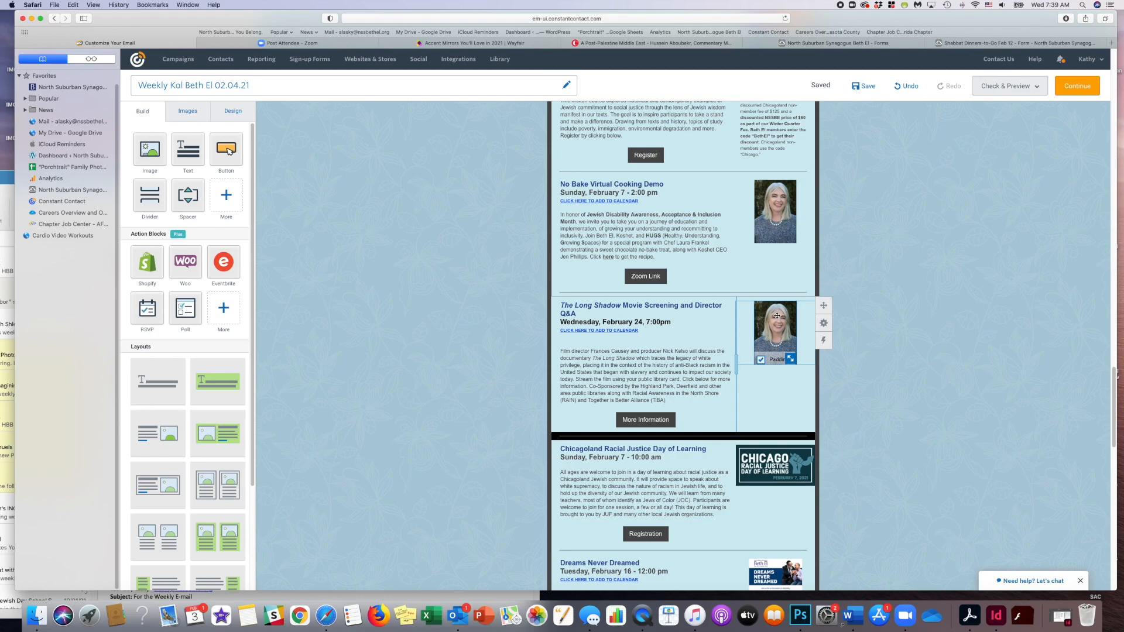
left_click(777, 316)
left_click(700, 285)
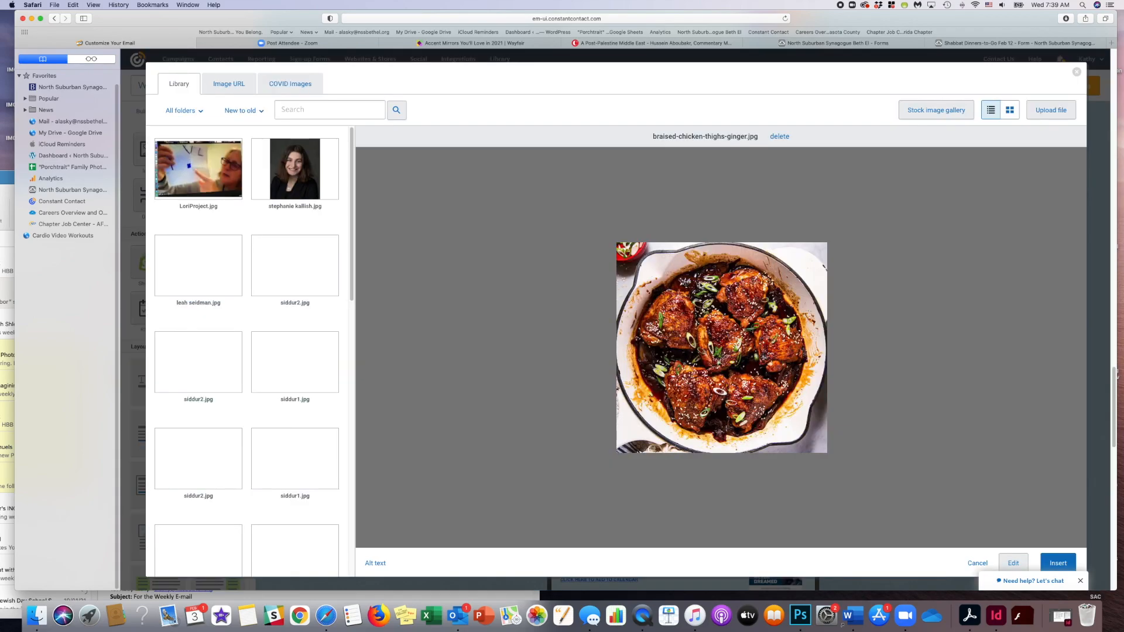
- Upload LongShadow.png from the Desktop's weekly email folder to the image library
left_click(1052, 109)
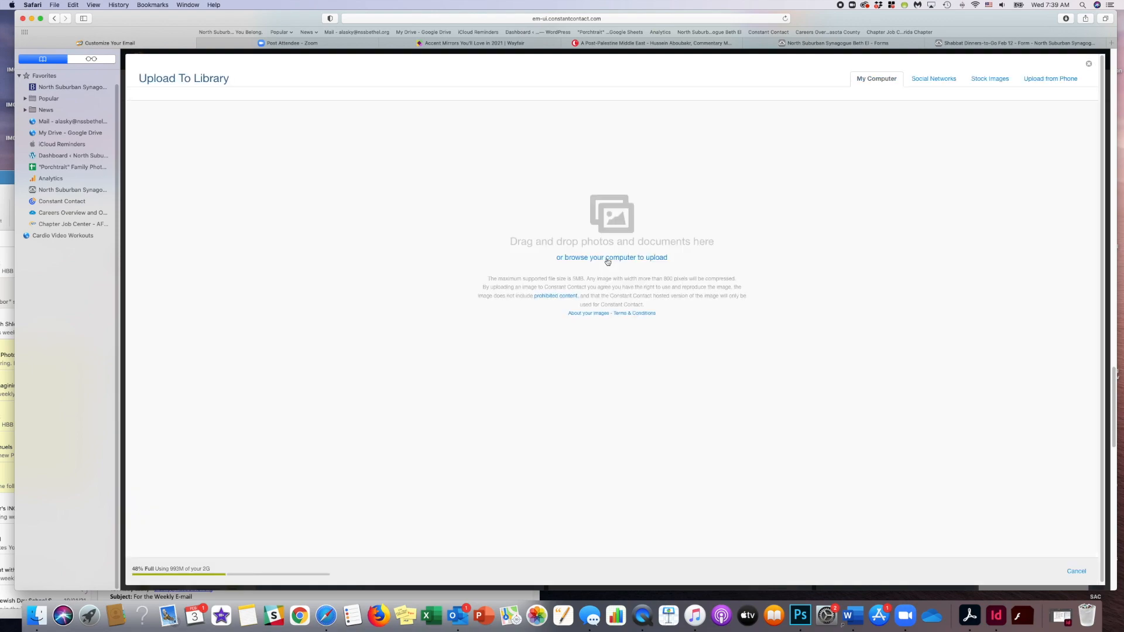
left_click(625, 261)
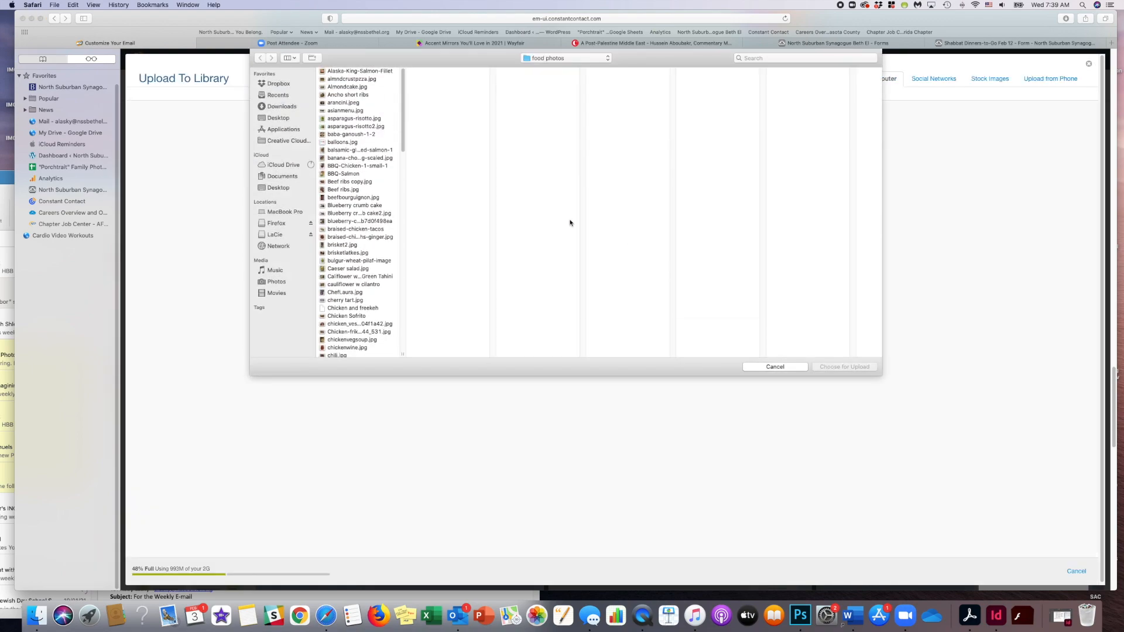
left_click(287, 117)
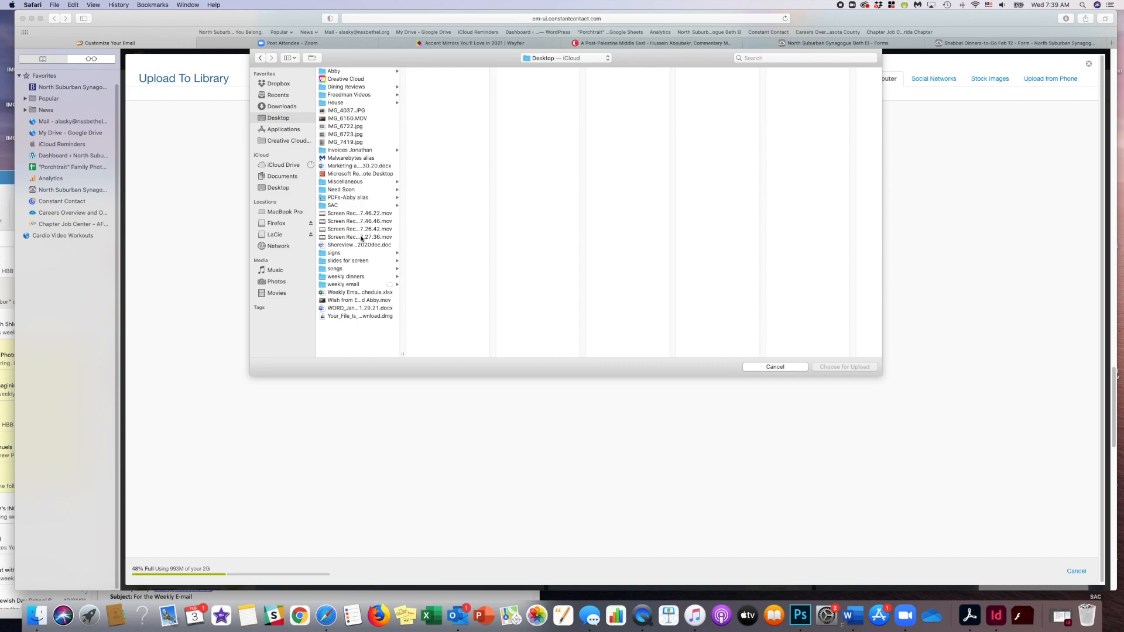
left_click(366, 284)
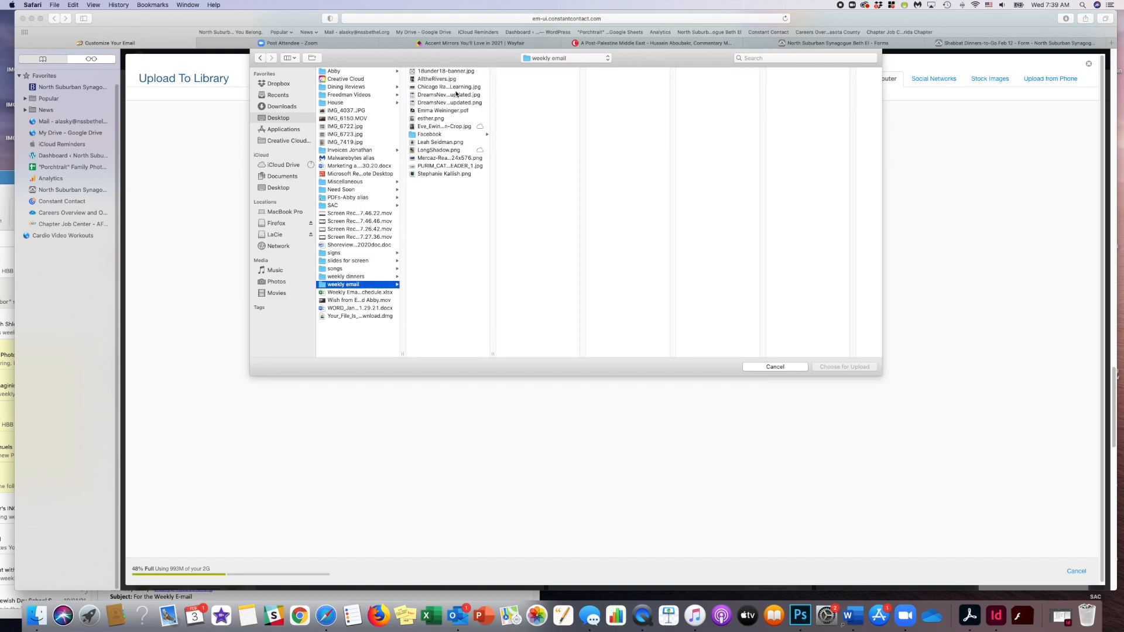
left_click(454, 151)
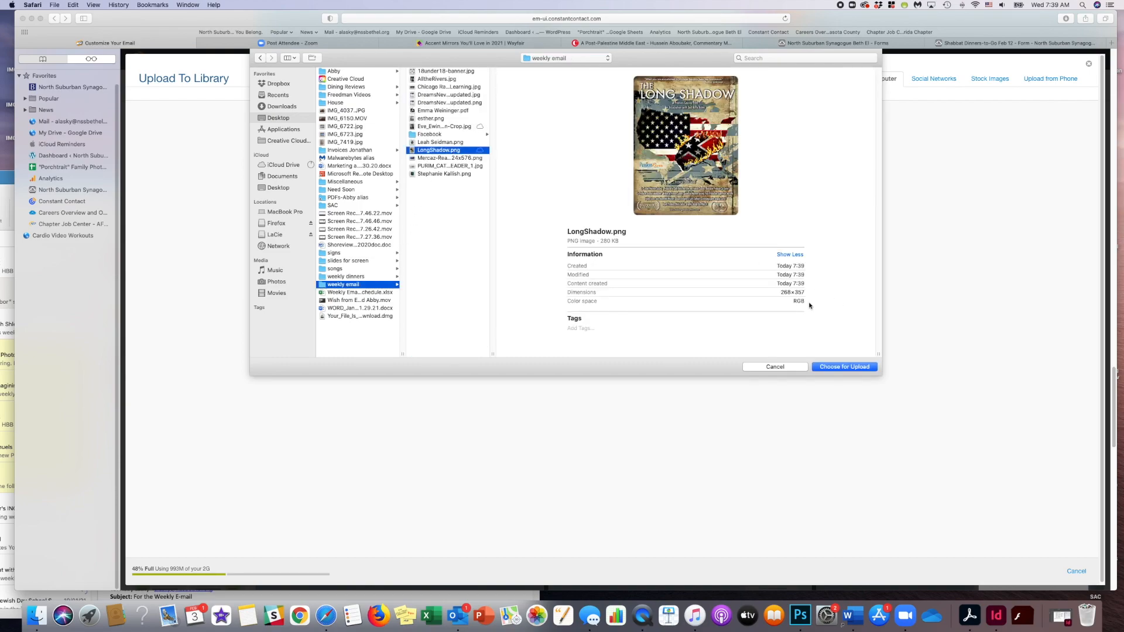
left_click(838, 368)
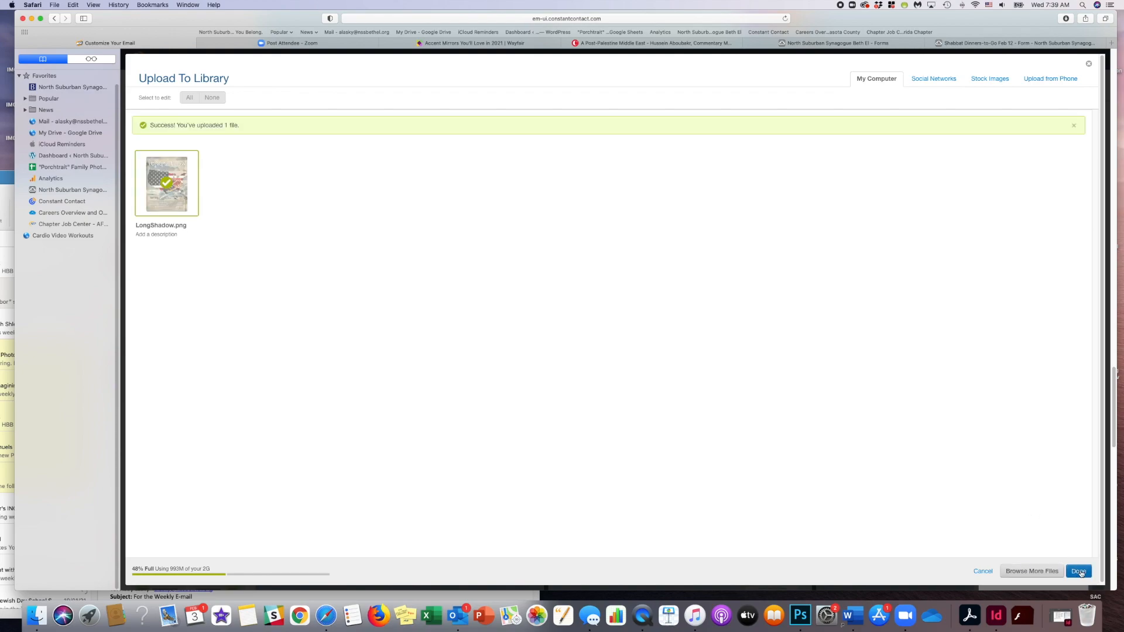
left_click(1077, 572)
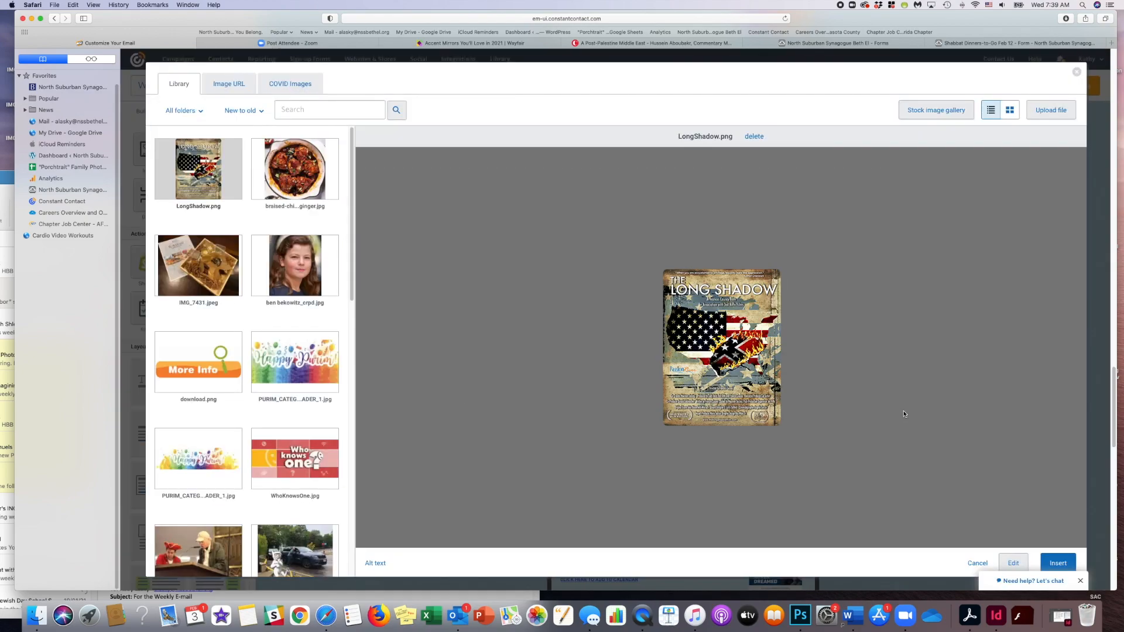
- Insert LongShadow.png in place of The Long Shadow event's portrait, enlarge it slightly and save the email
left_click(1057, 564)
mouse_move(785, 350)
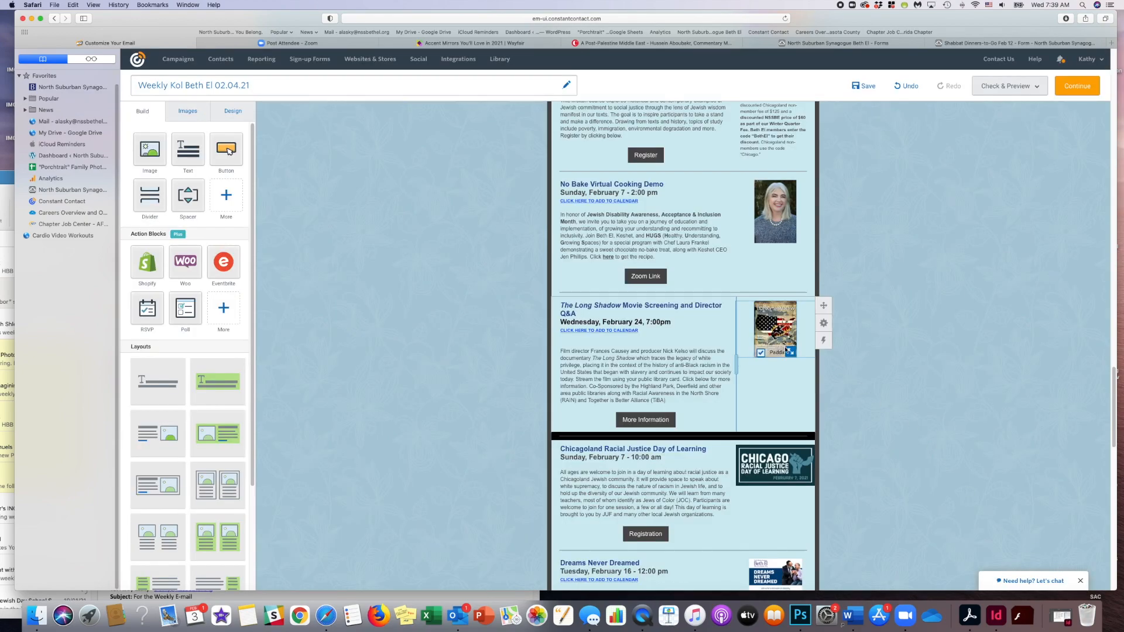
left_click_drag(790, 351, 797, 358)
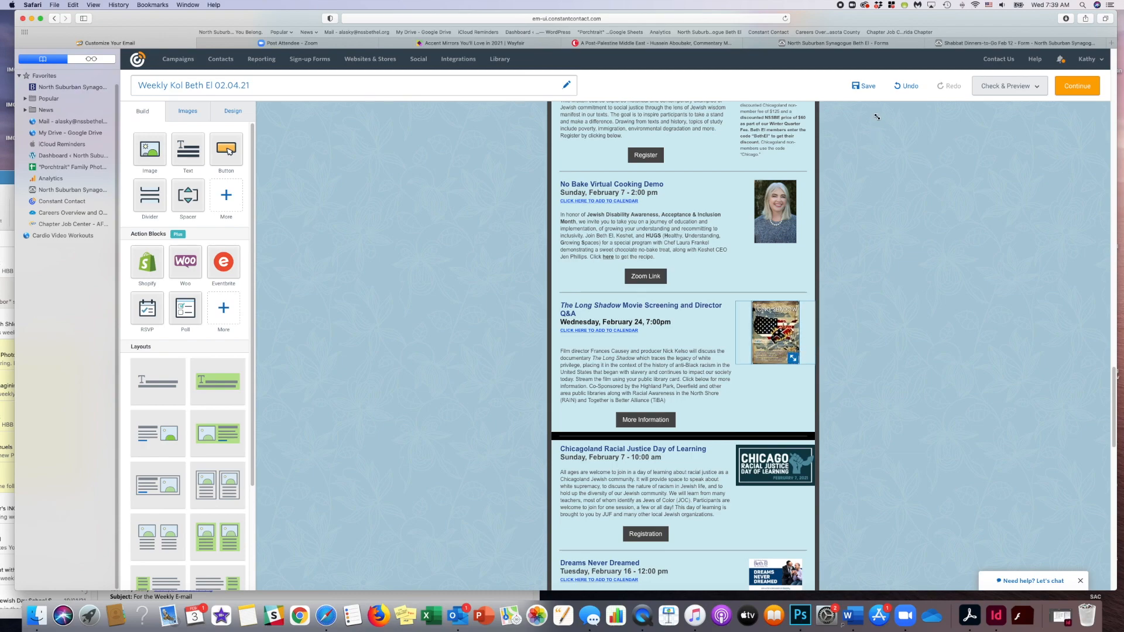
left_click(867, 88)
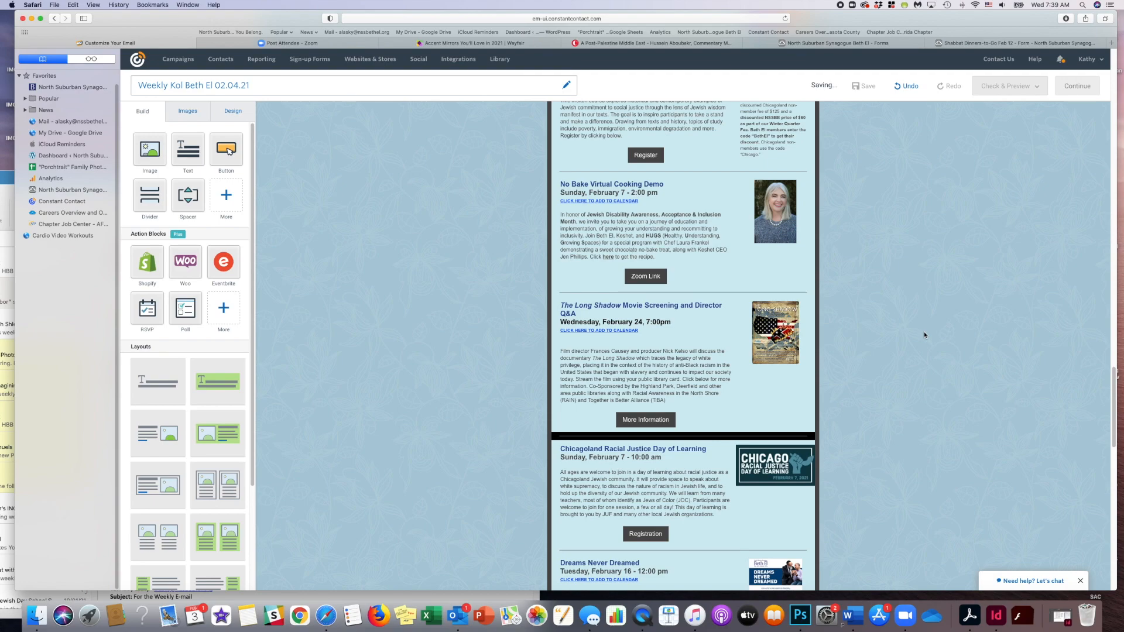
left_click_drag(639, 331, 588, 330)
left_click(740, 285)
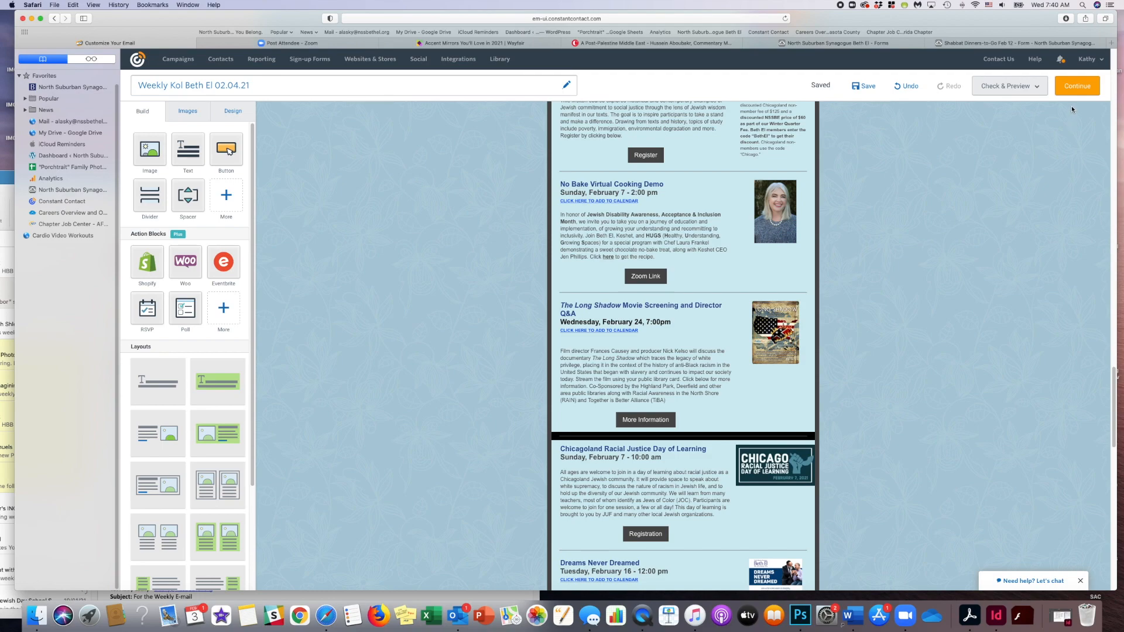
- Give the black divider between The Long Shadow and Chicagoland Racial Justice Day of Learning events the light blue background
mouse_move(824, 450)
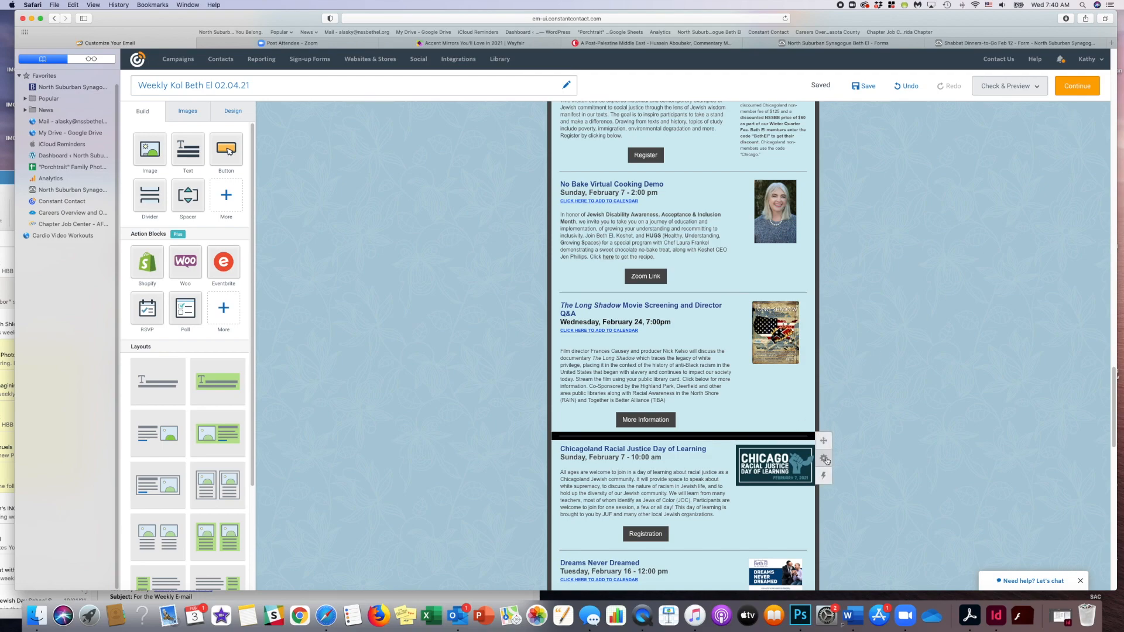
mouse_move(773, 459)
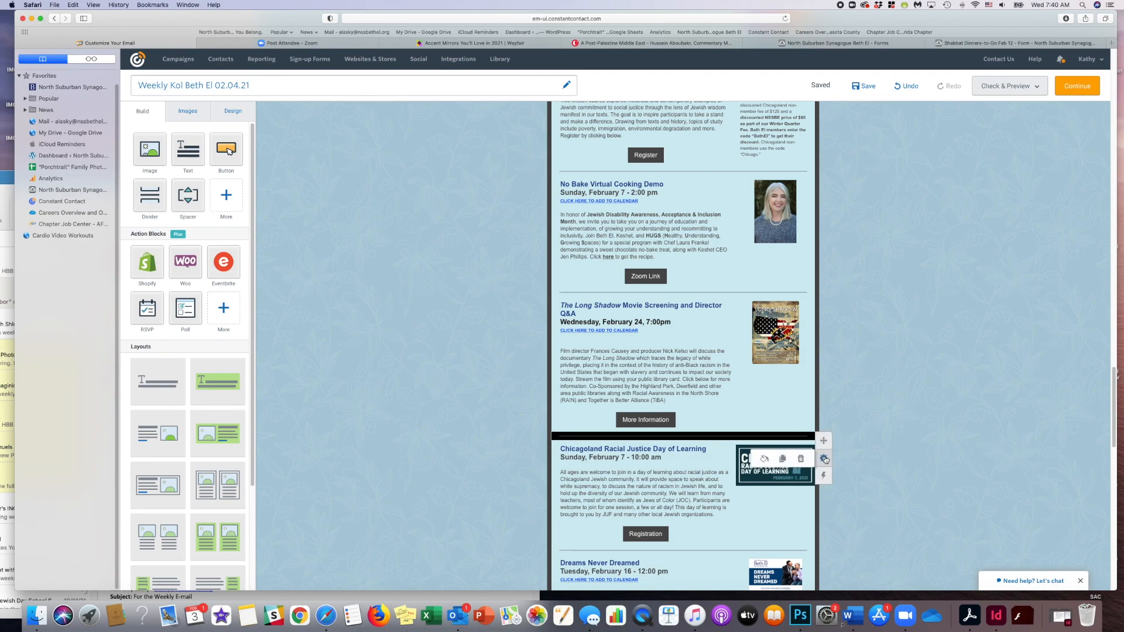
left_click(763, 459)
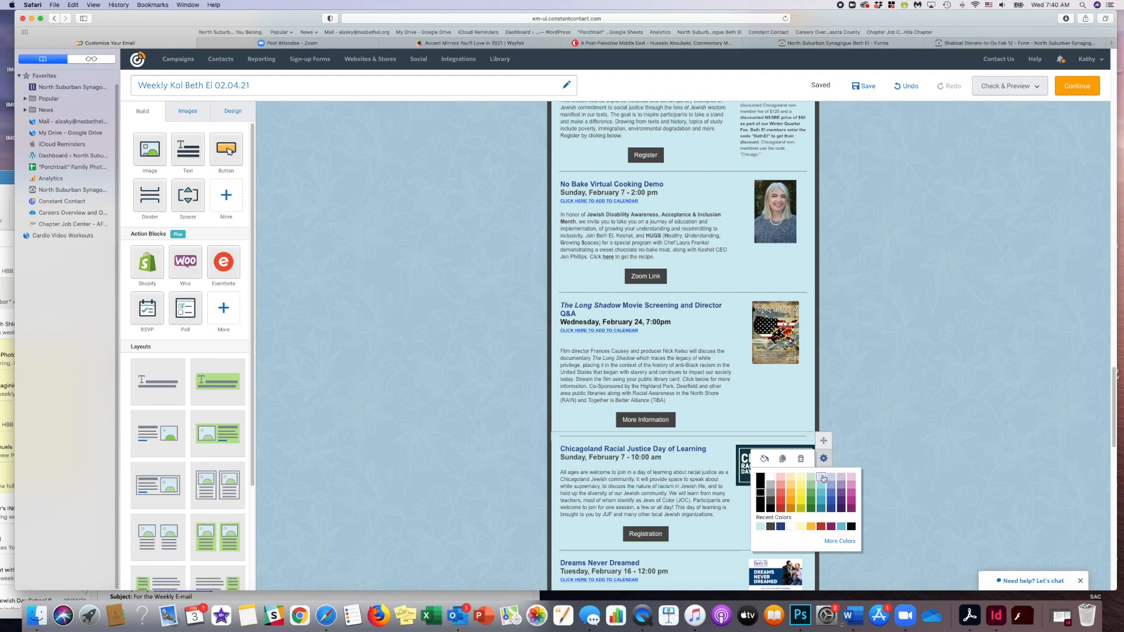
left_click(933, 461)
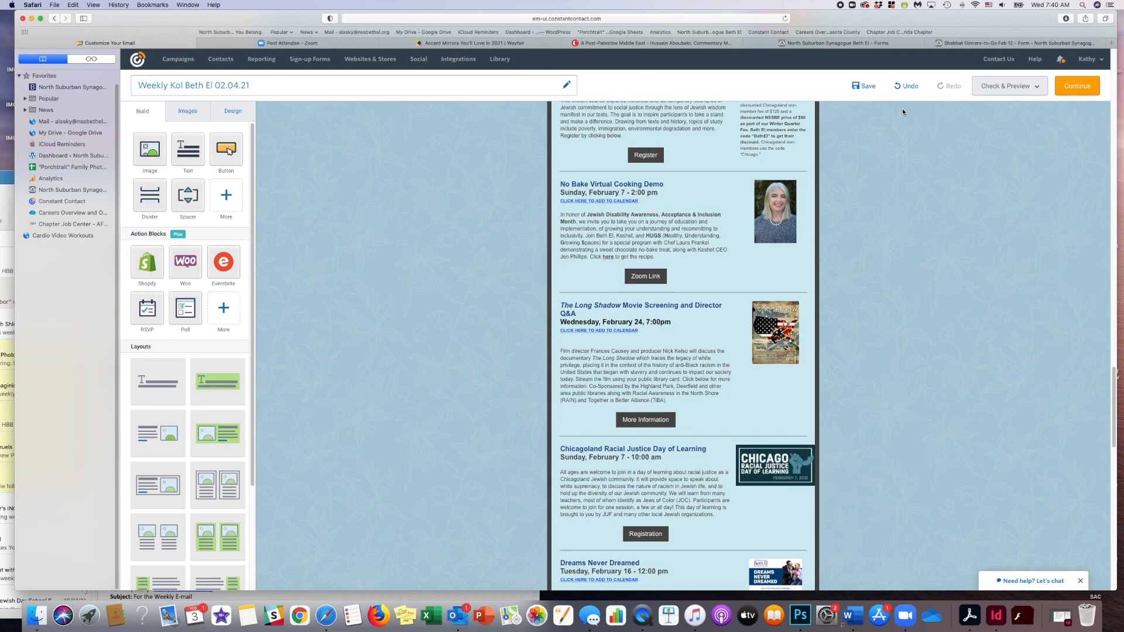
- Move The Long Shadow event below Dreams Never Dreamed and place the leftover divider between the two events
scroll(861, 334, "down", 10)
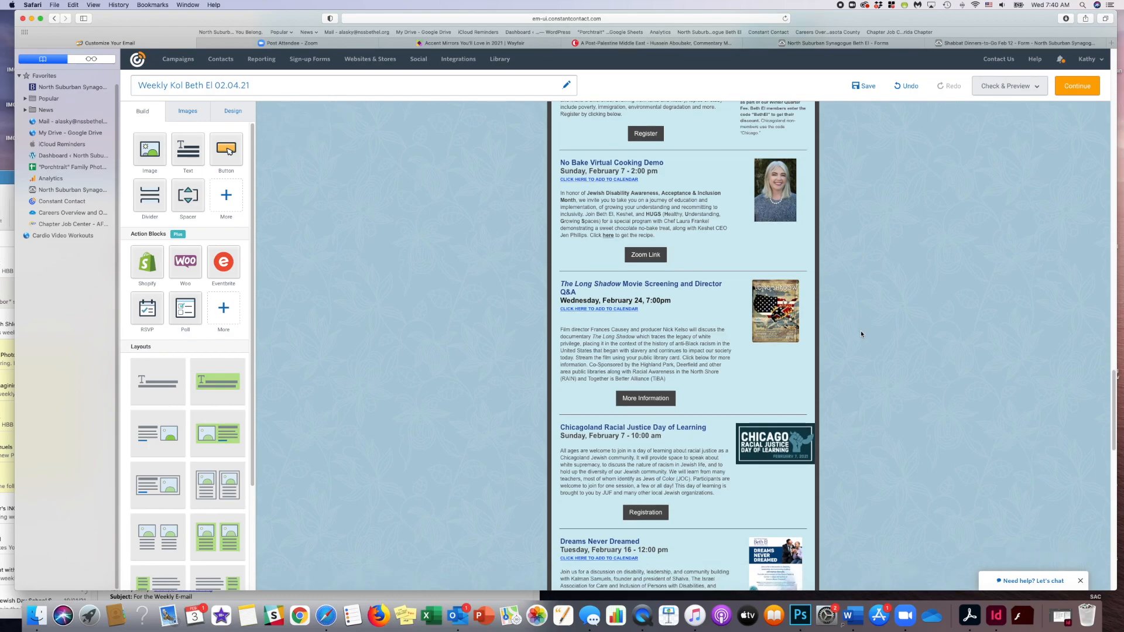
scroll(861, 332, "up", 4)
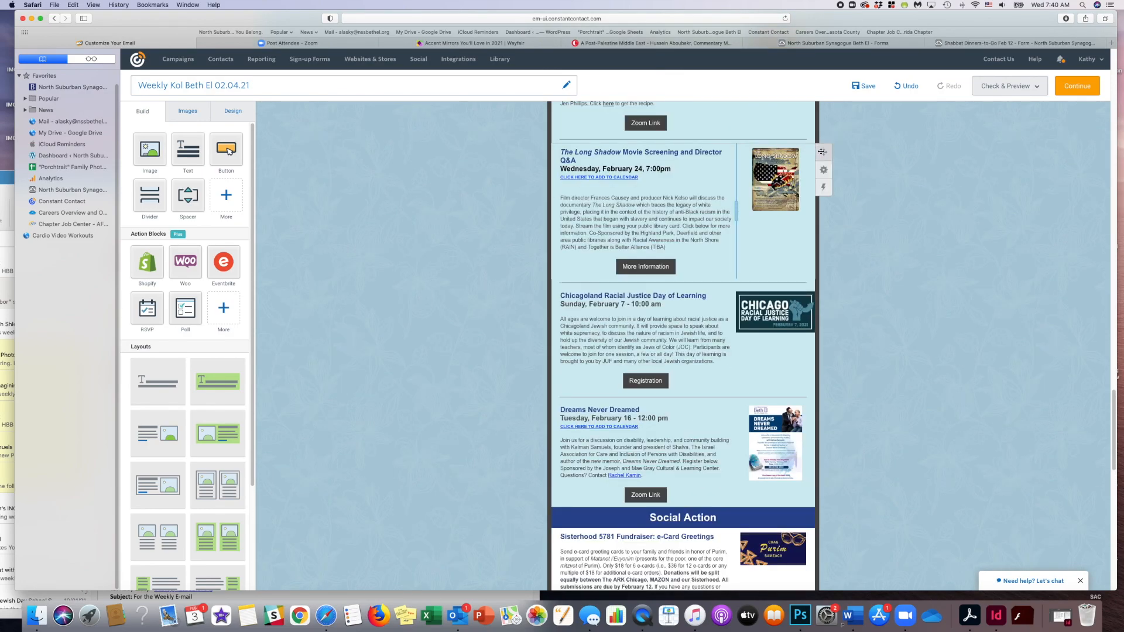
left_click_drag(822, 152, 754, 497)
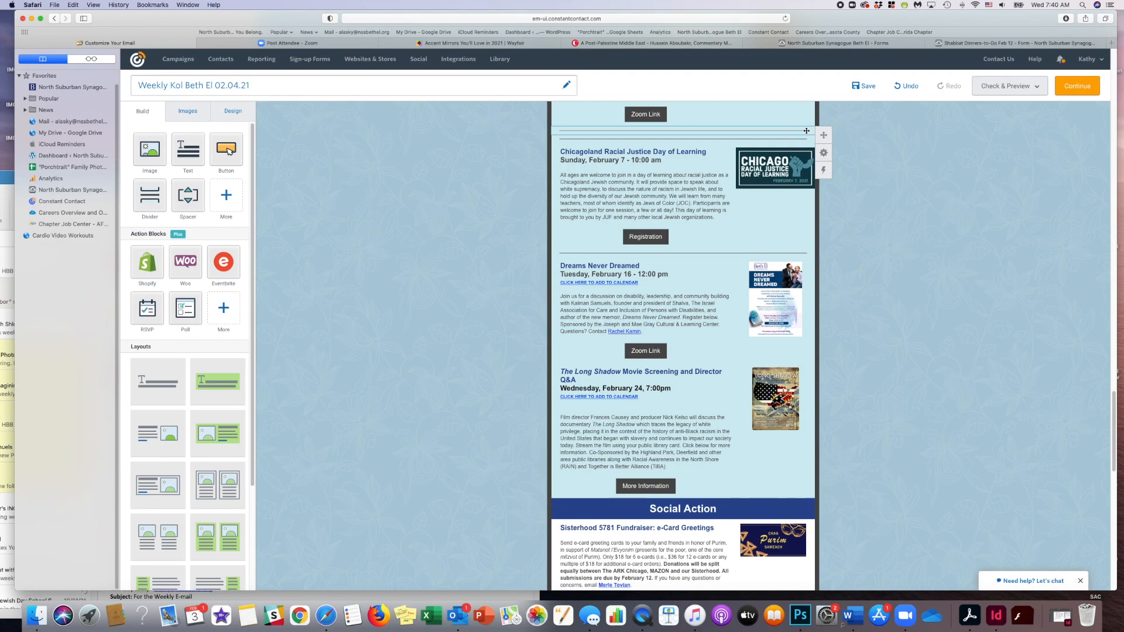
left_click_drag(811, 291, 805, 367)
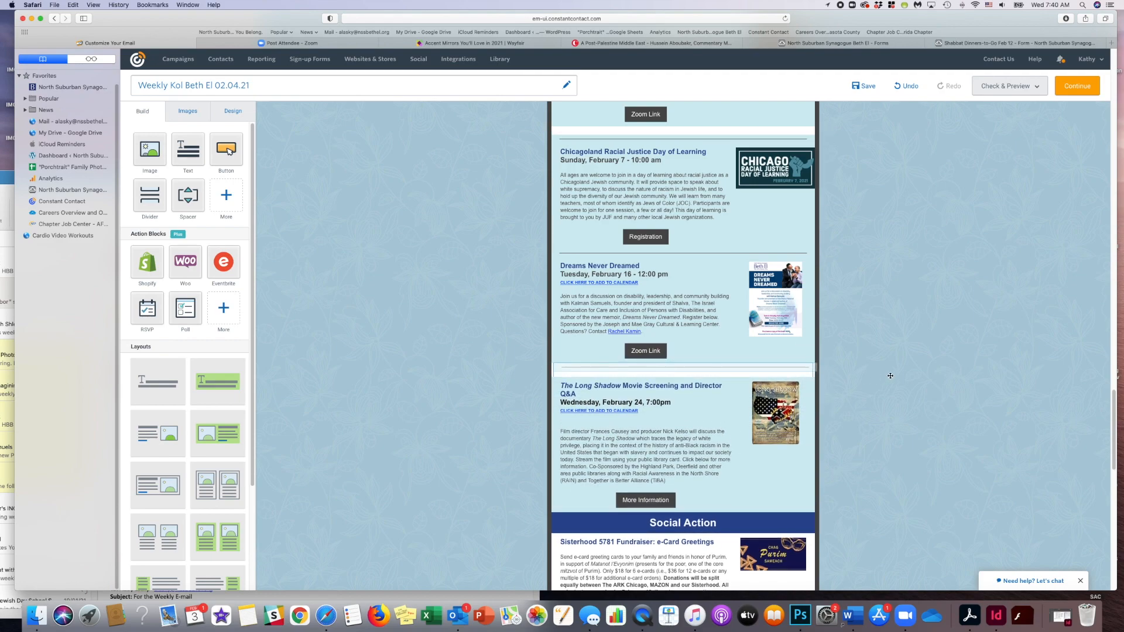